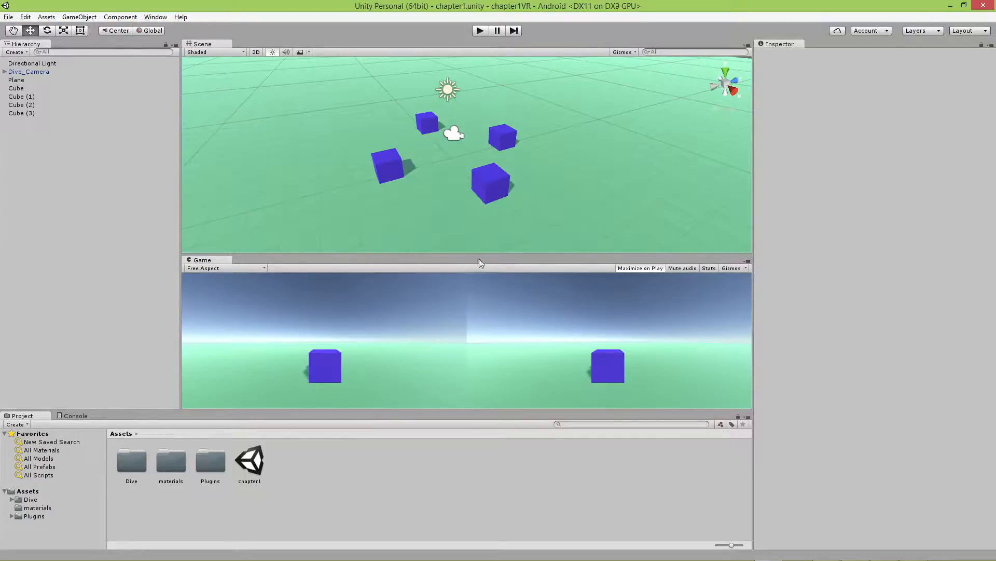
- Examine the four cubes, plane, light and camera in the Scene view from several angles
mouse_move(417, 208)
right_down()
mouse_move(458, 204)
mouse_move(411, 202)
right_up()
middle_drag(444, 206, 514, 169)
right_drag(572, 163, 527, 163)
middle_drag(527, 167, 399, 179)
right_drag(395, 180, 532, 164)
middle_drag(383, 185, 597, 159)
scroll(537, 174, down, 3)
middle_drag(530, 188, 482, 174)
right_drag(337, 193, 437, 194)
middle_drag(438, 197, 498, 120)
- Test the stereo VR scene in play mode, stop it, and look over the whole layout
click(483, 30)
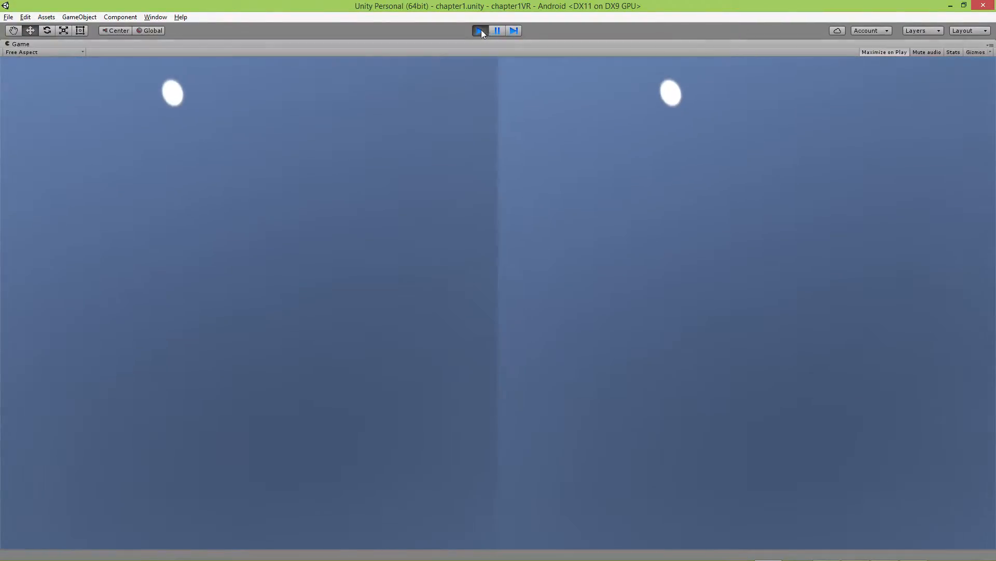
click(481, 30)
scroll(578, 164, down, 4)
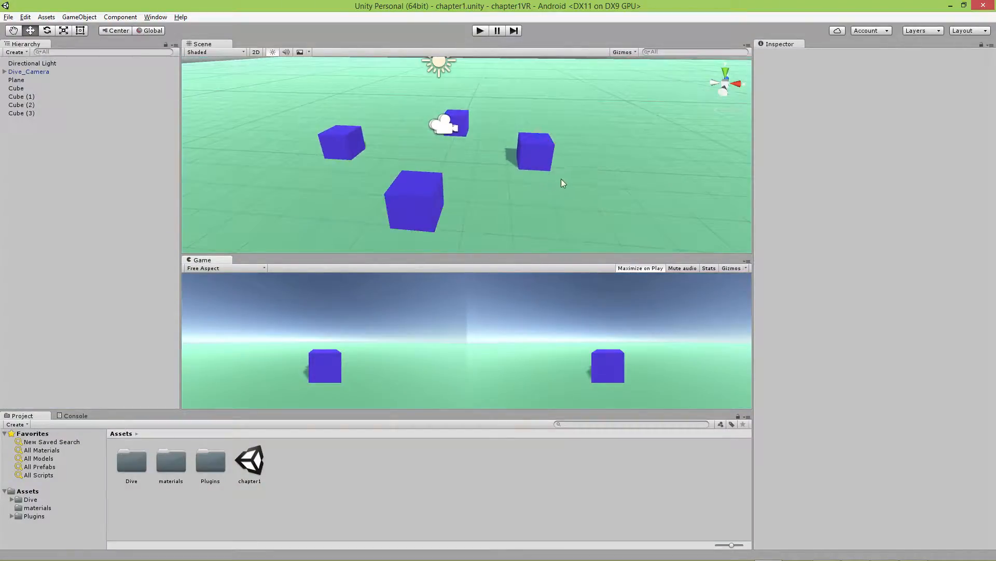
scroll(610, 217, down, 2)
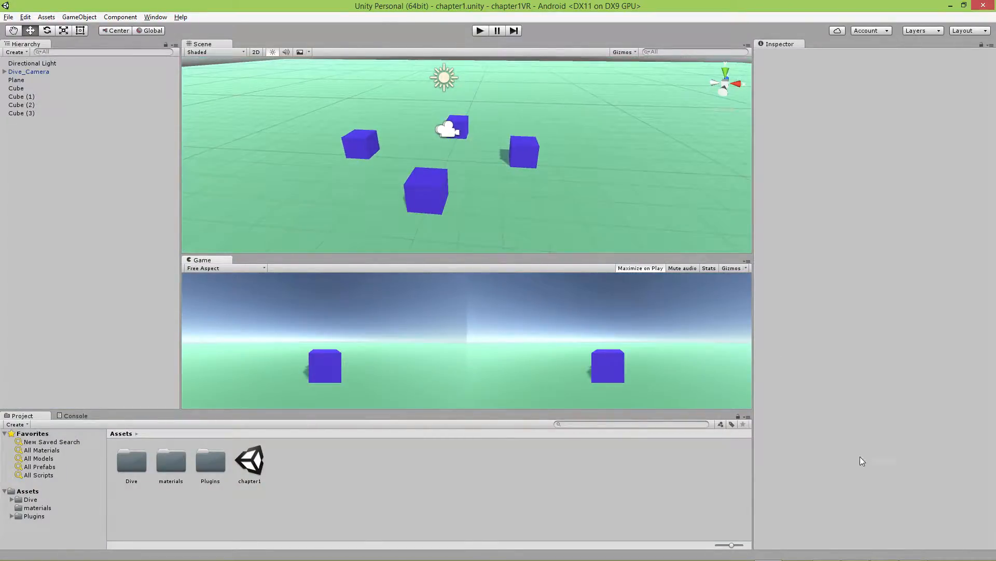
- Switch to Blender and hide the properties sidebar of the 3D viewport
click(828, 554)
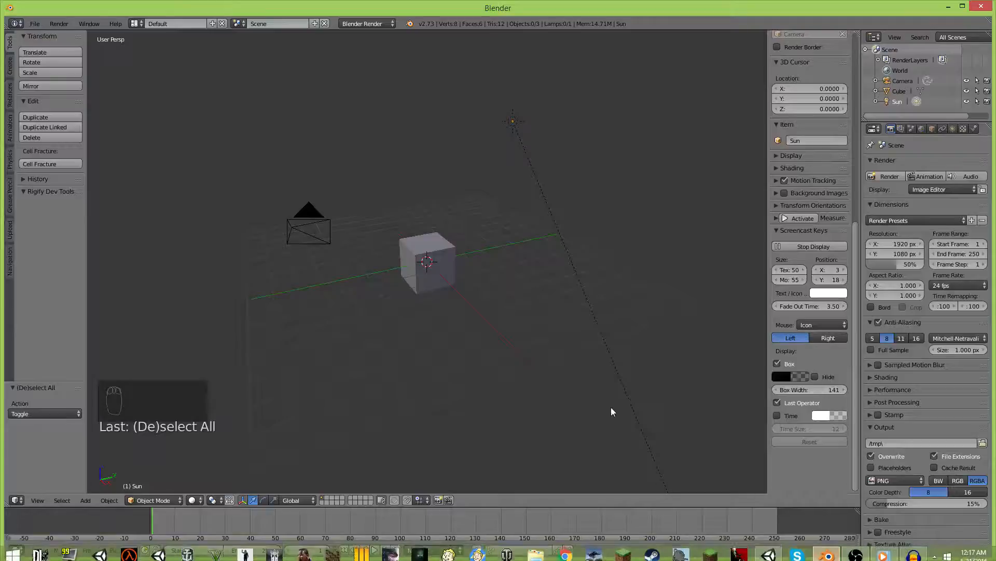
middle_drag(609, 298, 721, 264)
key(n)
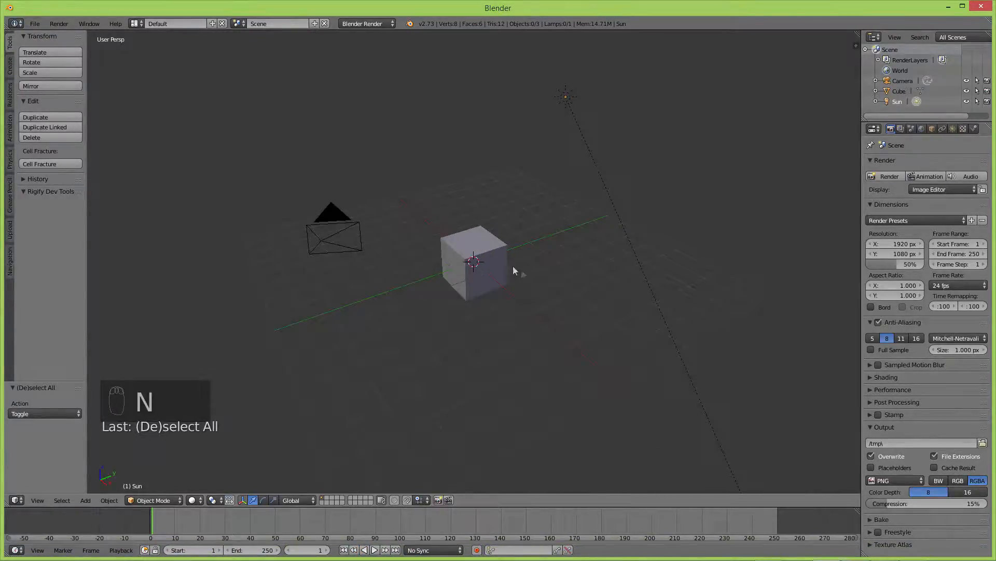
middle_drag(531, 285, 529, 241)
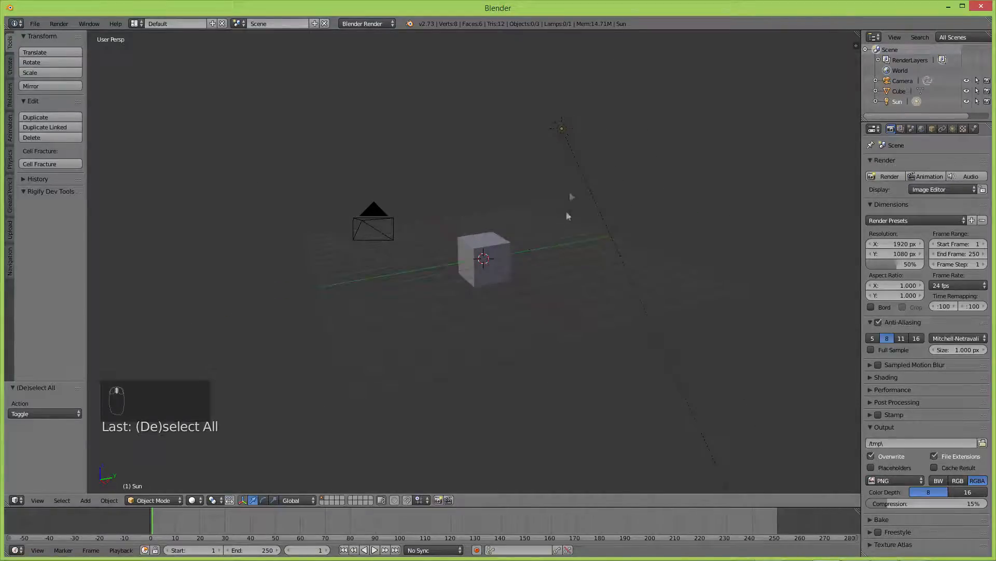
- Select the sun lamp, the cube and the camera in turn in the 3D viewport, finishing with the cube
right_click(562, 132)
right_click(509, 236)
right_click(393, 219)
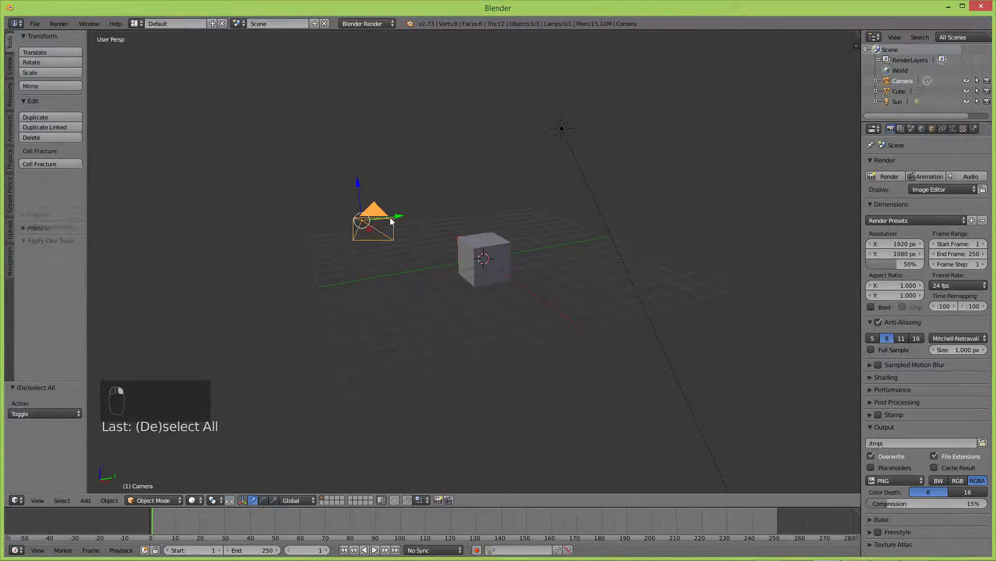
scroll(467, 236, up, 2)
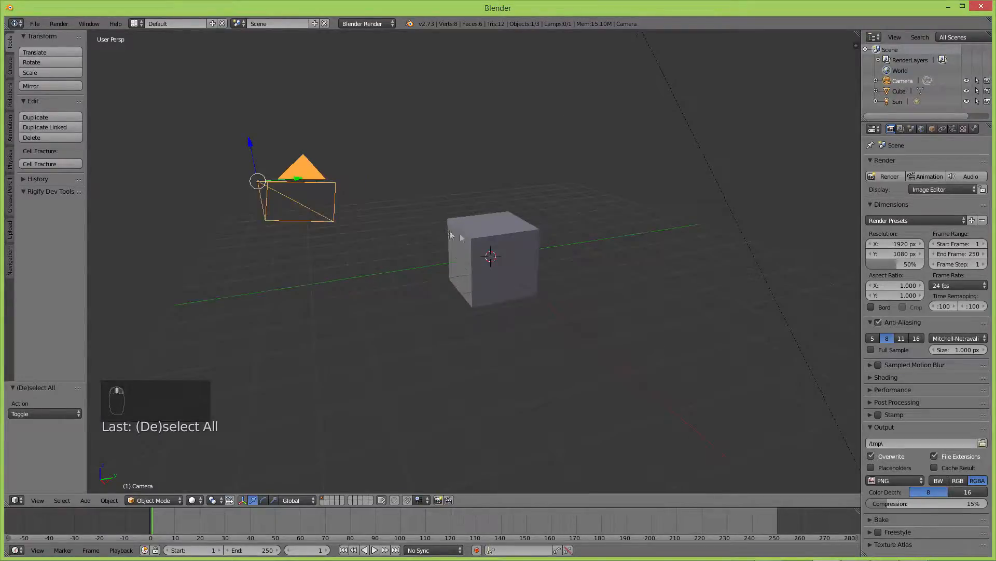
right_click(483, 239)
middle_drag(483, 239, 394, 246)
right_click(340, 217)
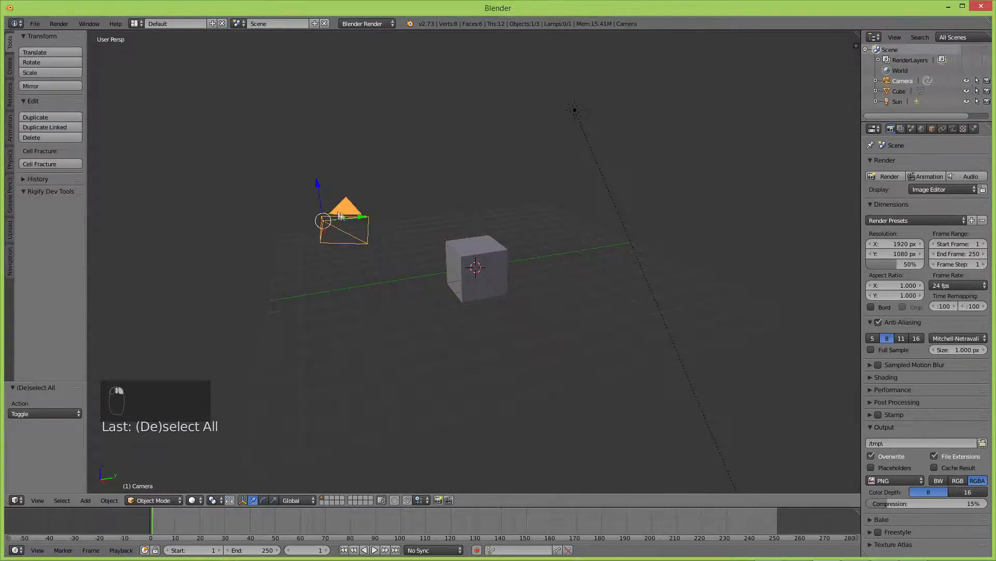
right_click(581, 112)
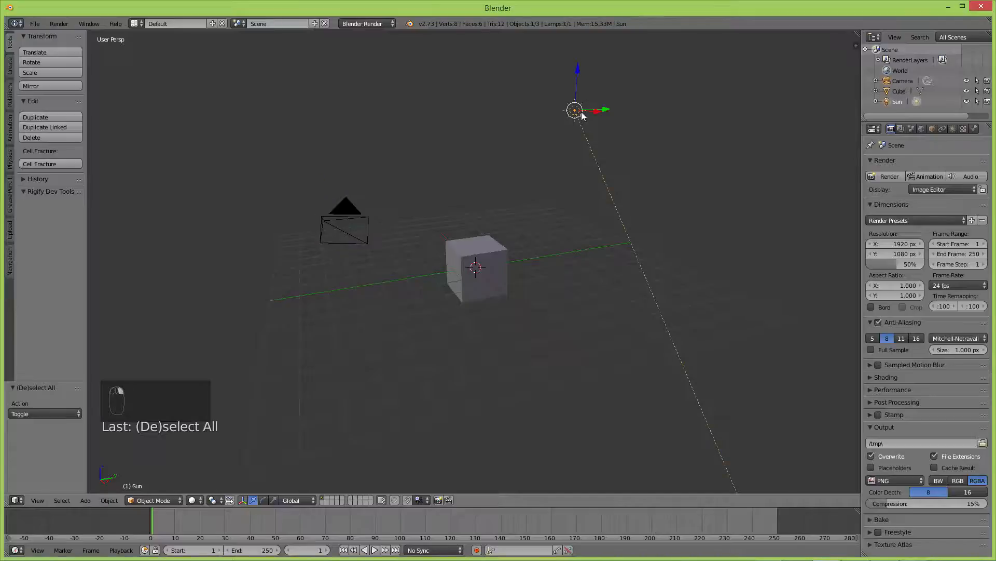
right_click(489, 266)
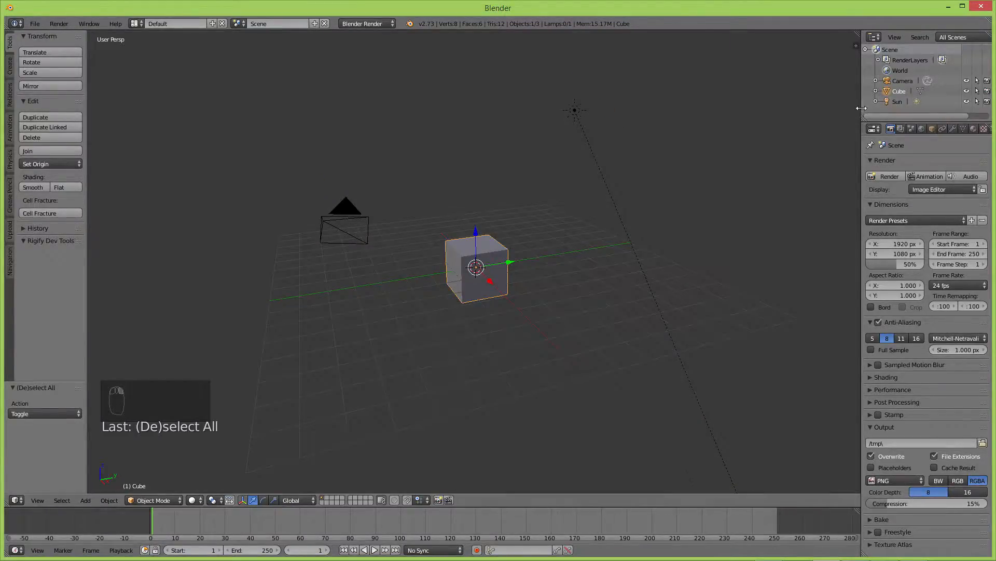
- Enlarge the Outliner in width and height and select the camera, cube and sun from its list in turn
drag(861, 108, 734, 116)
drag(841, 121, 842, 222)
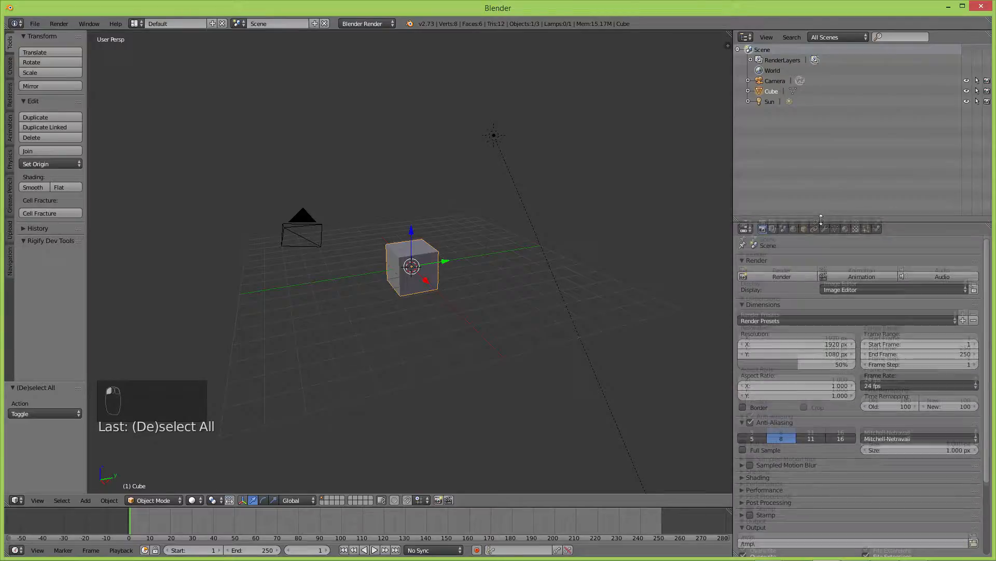
click(769, 82)
click(771, 92)
click(772, 102)
click(774, 82)
click(772, 91)
click(771, 102)
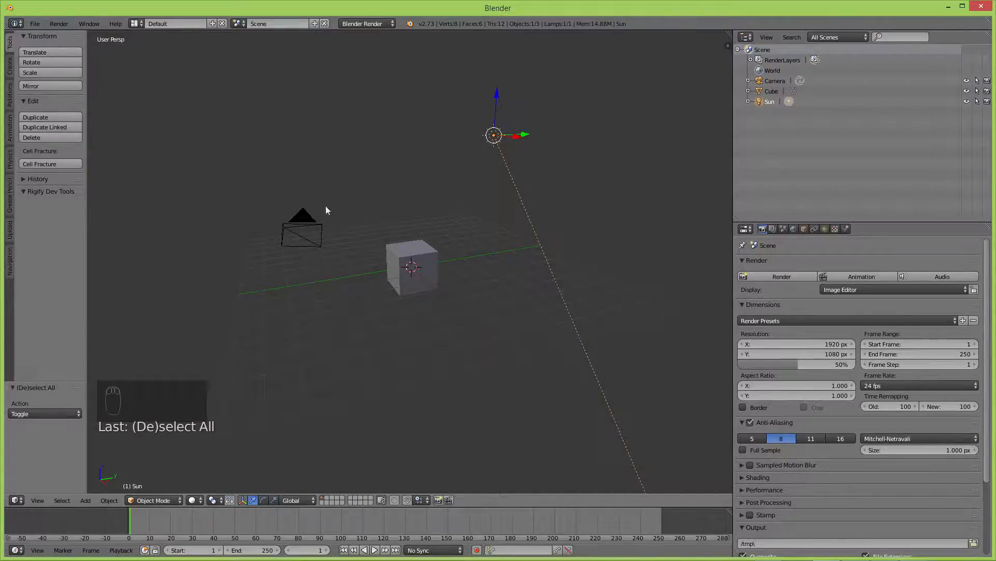
- Delete the camera from the scene
click(302, 224)
key(x)
click(299, 224)
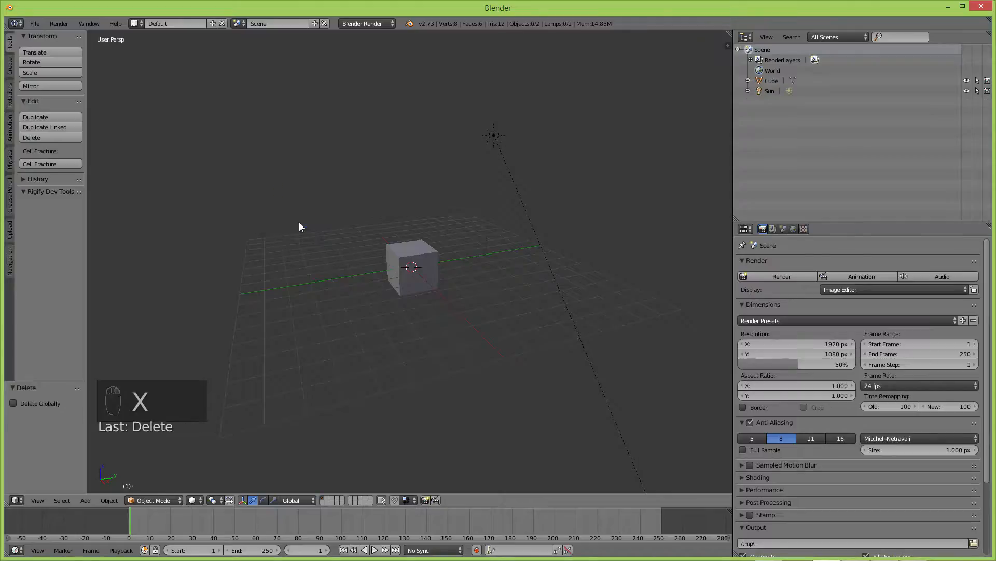
right_click(485, 142)
mouse_move(441, 165)
middle_down()
mouse_move(491, 191)
mouse_move(447, 183)
middle_up()
scroll(445, 186, up, 3)
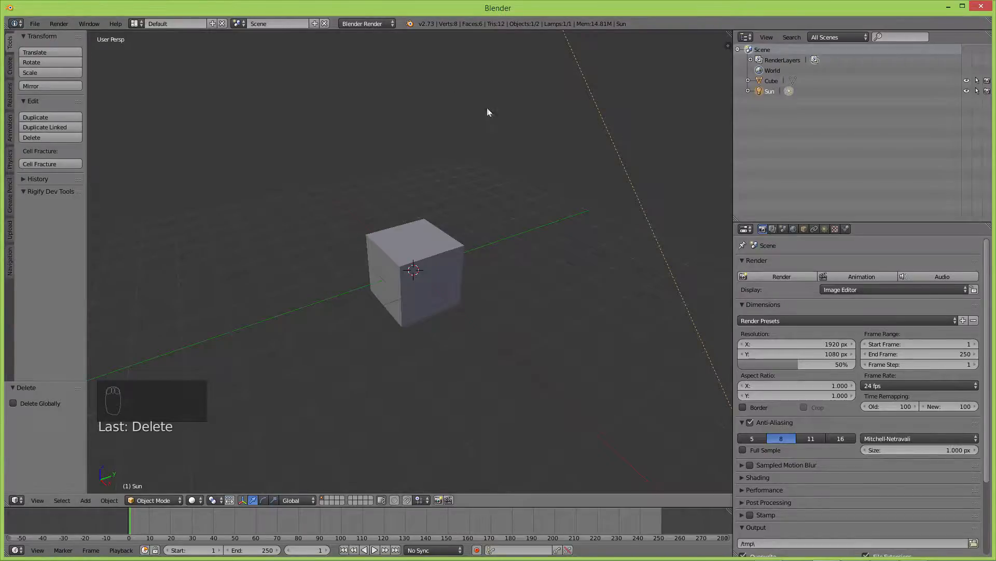
scroll(487, 111, down, 3)
- Delete the default cube, leaving only the sun lamp in the scene
middle_drag(423, 260, 391, 262)
right_click(391, 259)
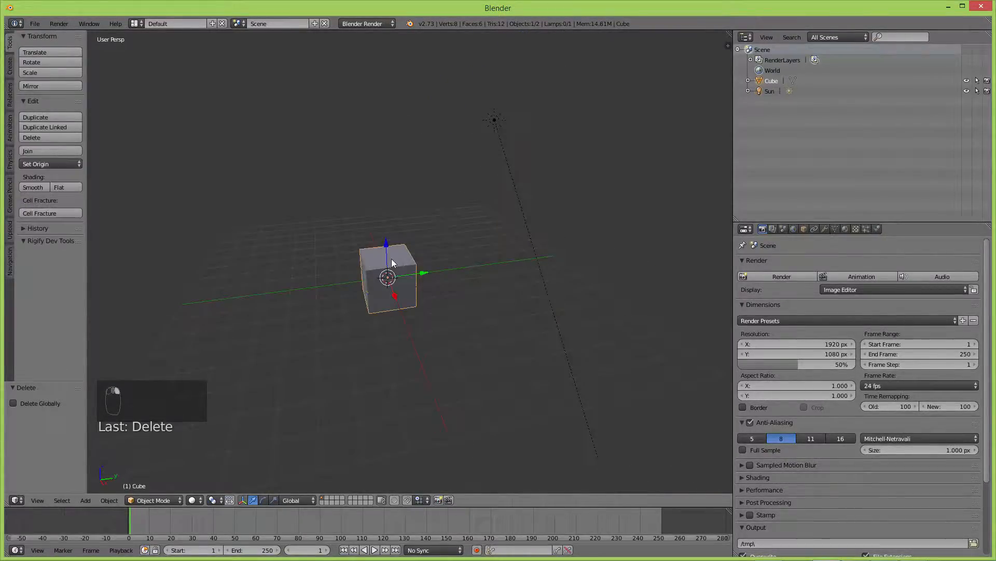
middle_drag(393, 258, 450, 263)
key(x)
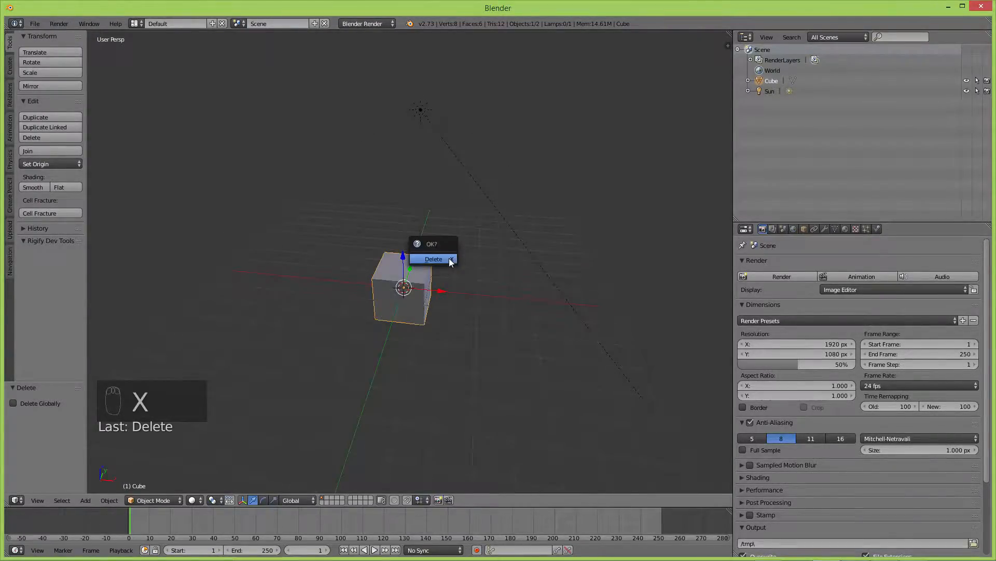
click(449, 261)
- Add a mesh plane at the centre of the scene
middle_drag(363, 253, 484, 270)
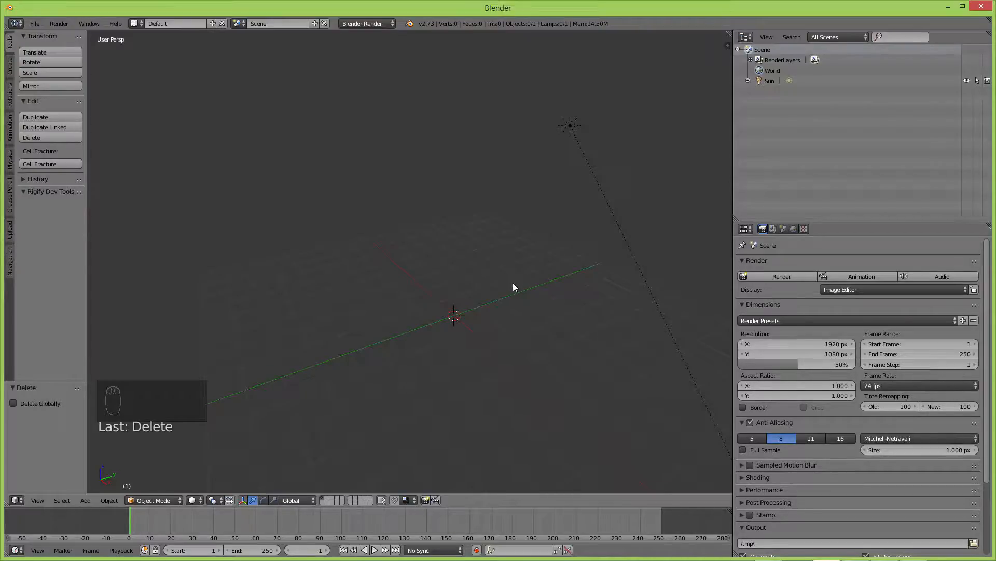
middle_drag(512, 282, 493, 285)
key(shift+a)
mouse_move(513, 278)
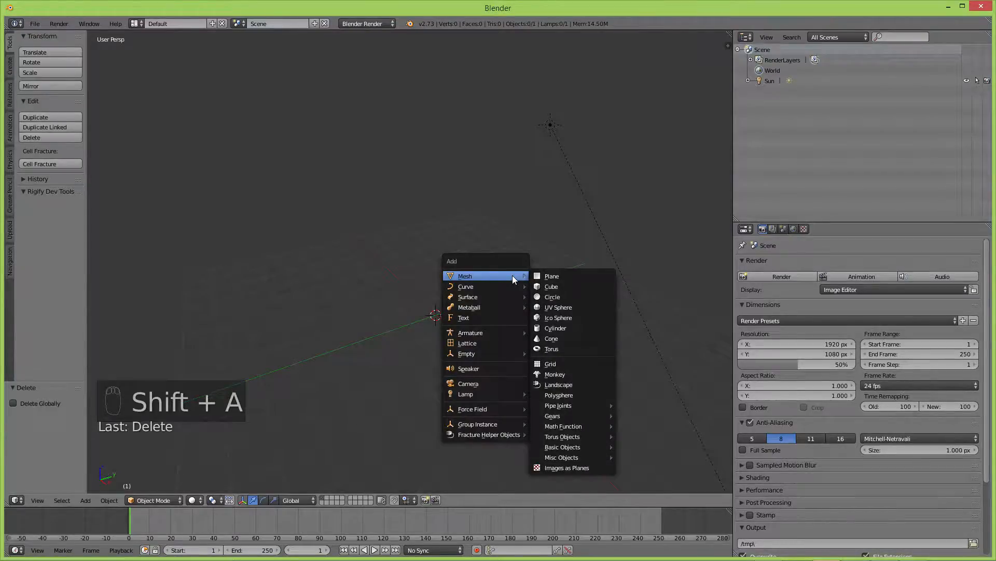
click(549, 276)
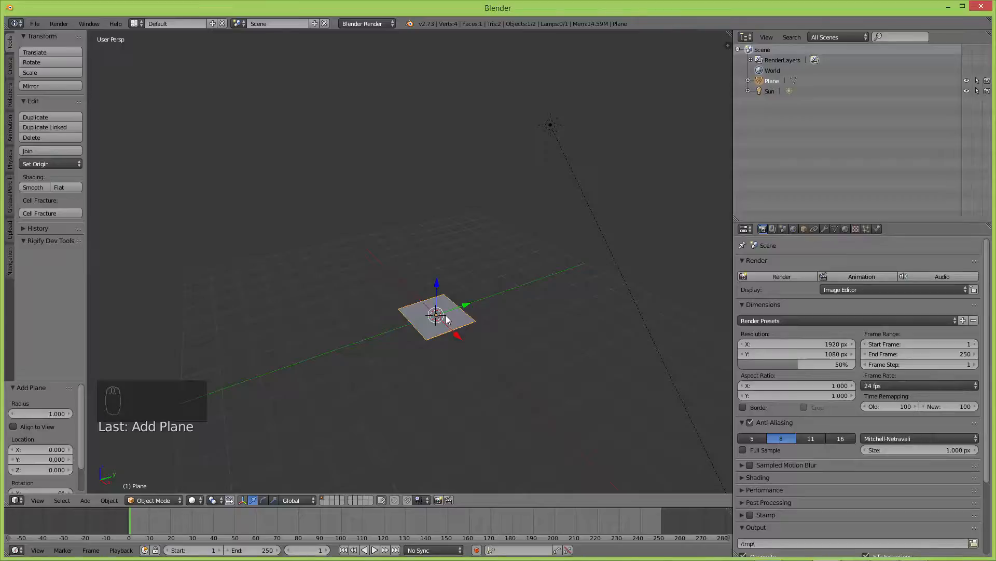
- Scale the plane up uniformly by about 13.85 to make a large ground surface
key(s)
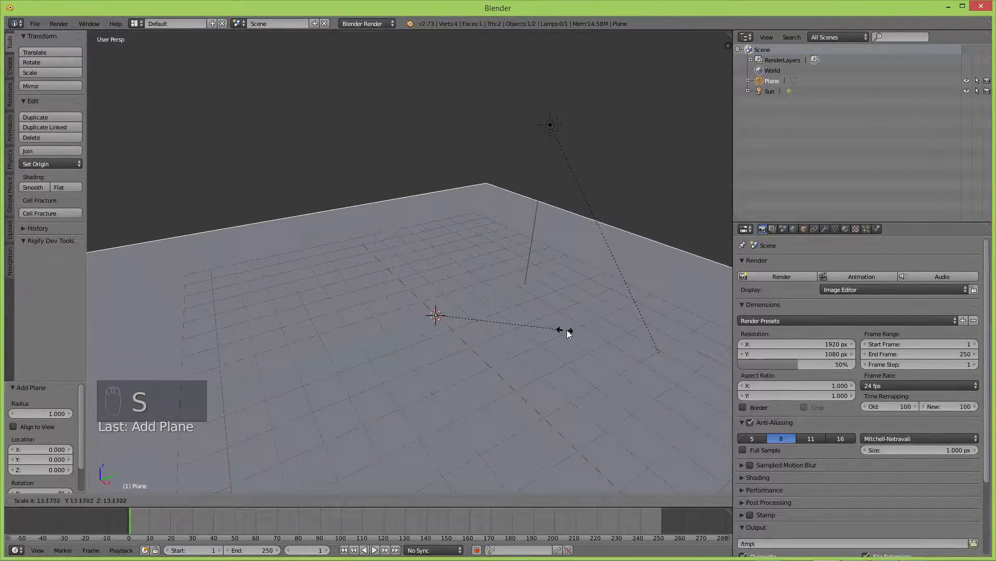
click(569, 330)
middle_drag(571, 329, 536, 292)
scroll(534, 292, down, 2)
scroll(513, 290, up, 3)
scroll(475, 285, down, 3)
mouse_move(465, 302)
middle_down()
mouse_move(494, 288)
mouse_move(434, 291)
mouse_move(460, 295)
mouse_move(448, 293)
middle_up()
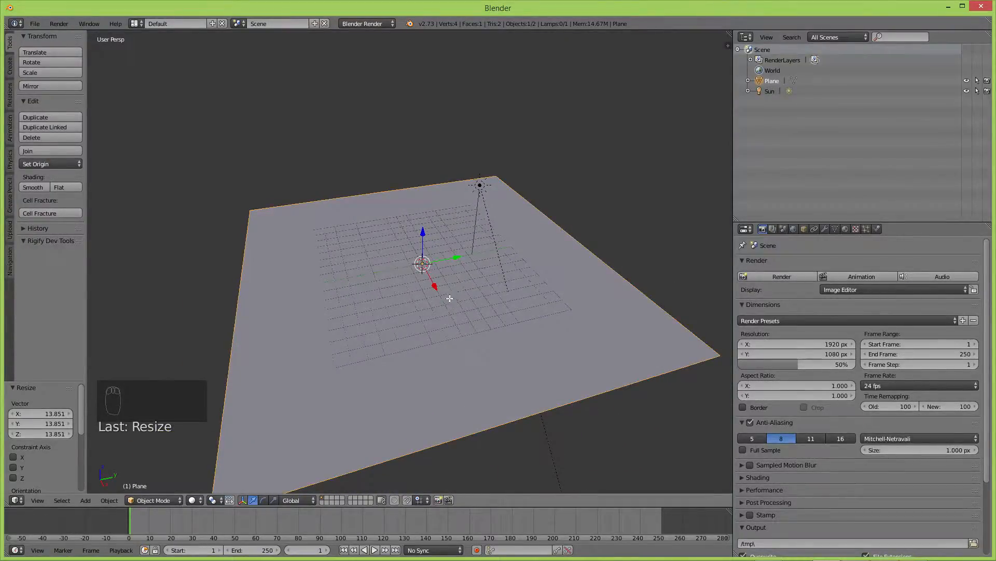
- Enter Edit Mode on the plane and subdivide the whole mesh three times into an 8 by 8 grid
key(Tab)
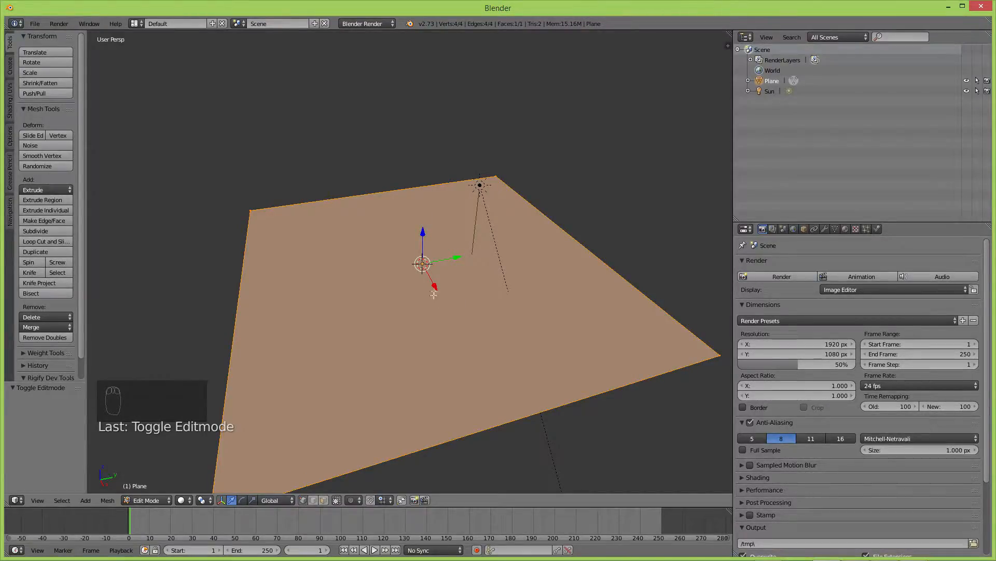
key(w)
click(436, 267)
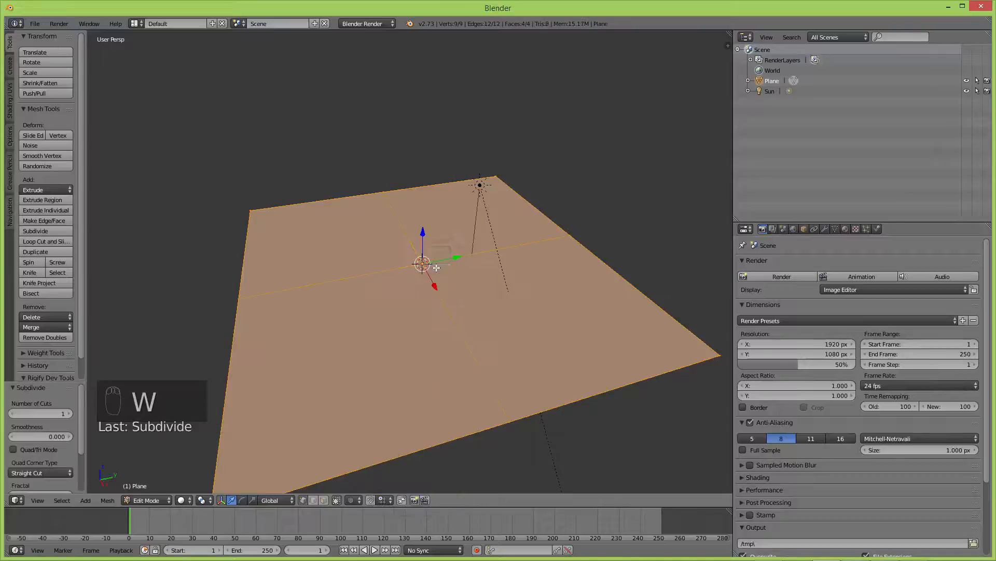
key(w)
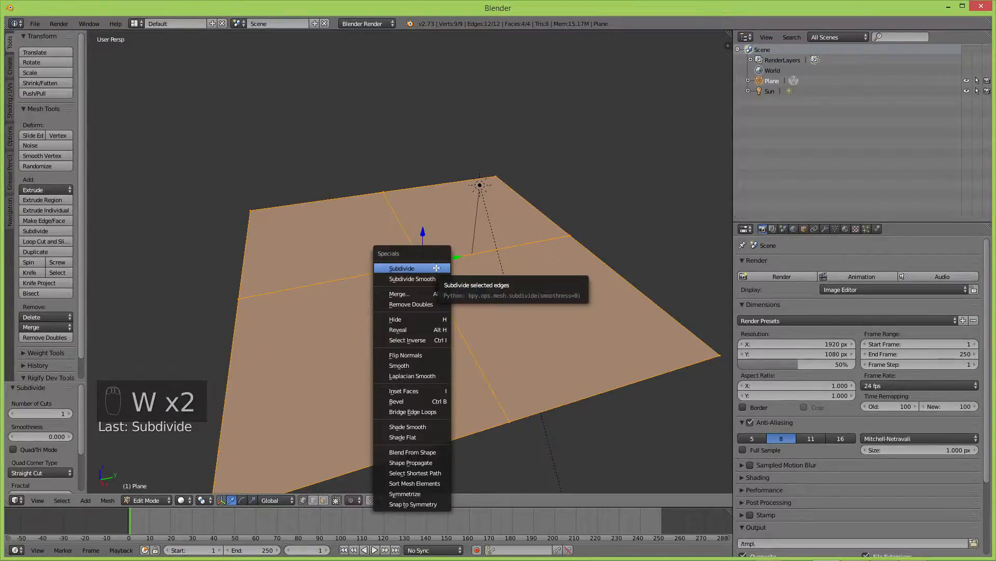
click(437, 267)
key(w)
click(436, 268)
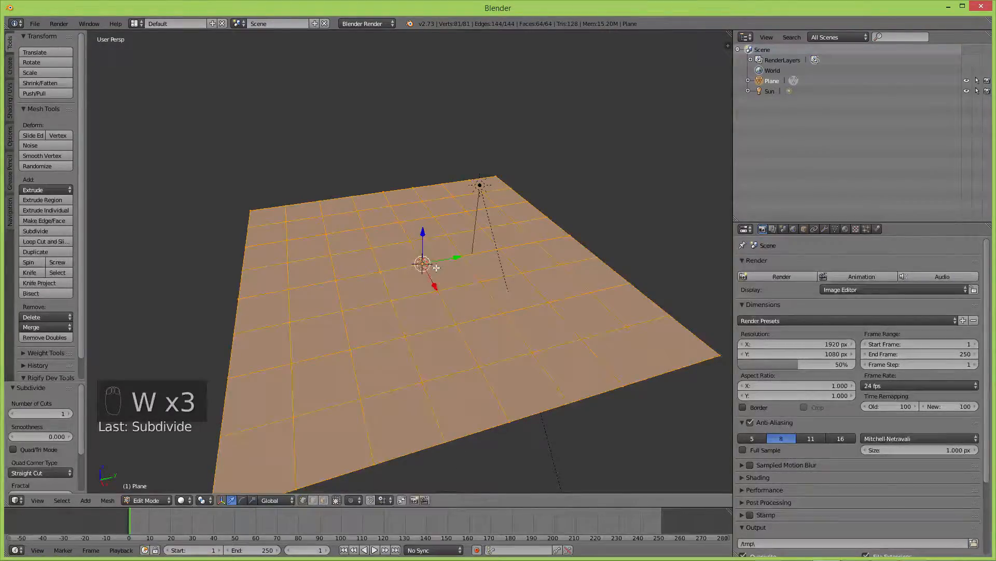
- Turn on proportional editing and select only the centre vertex of the subdivided plane
right_click(437, 268)
middle_drag(437, 268, 470, 275)
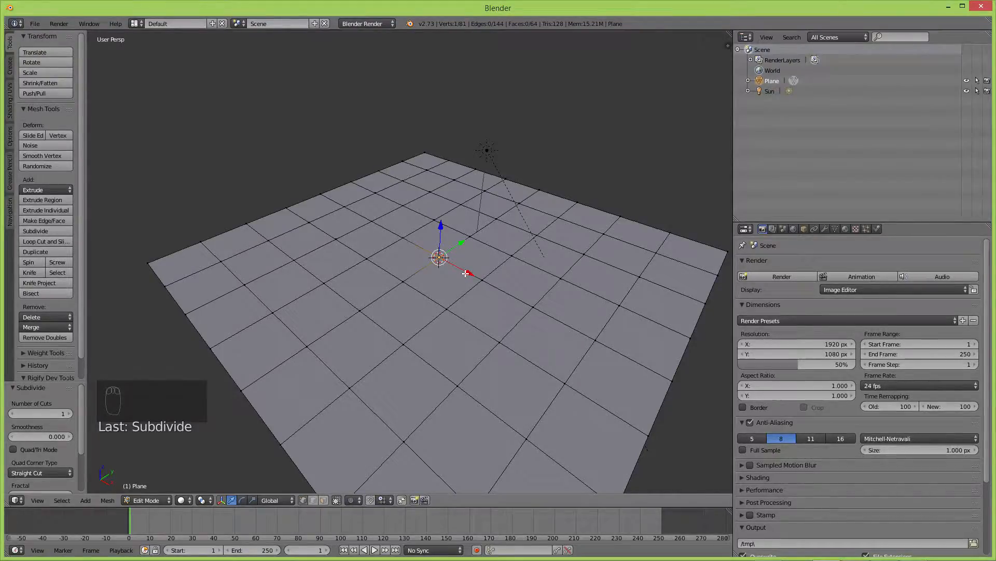
key(o)
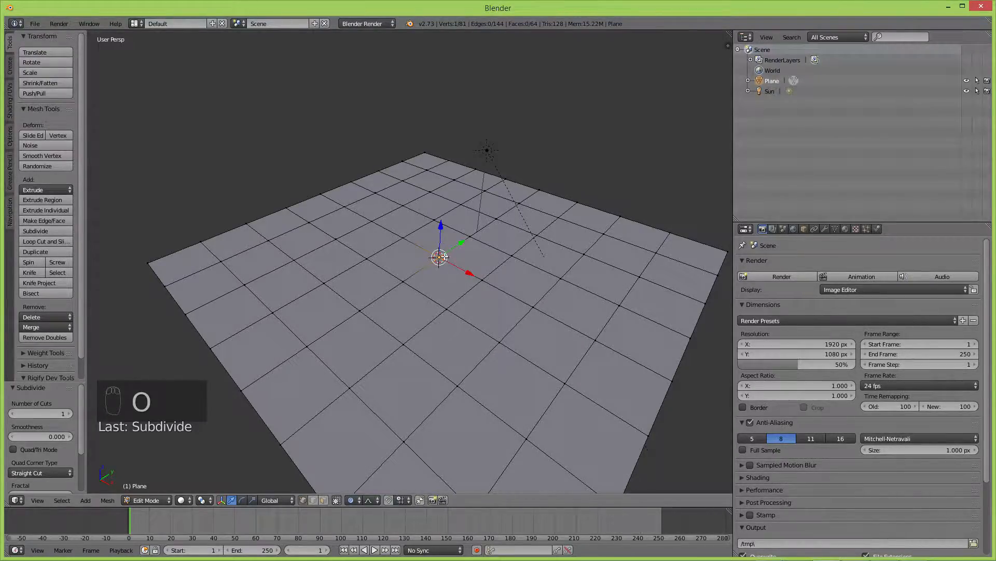
key(a)
key(a)
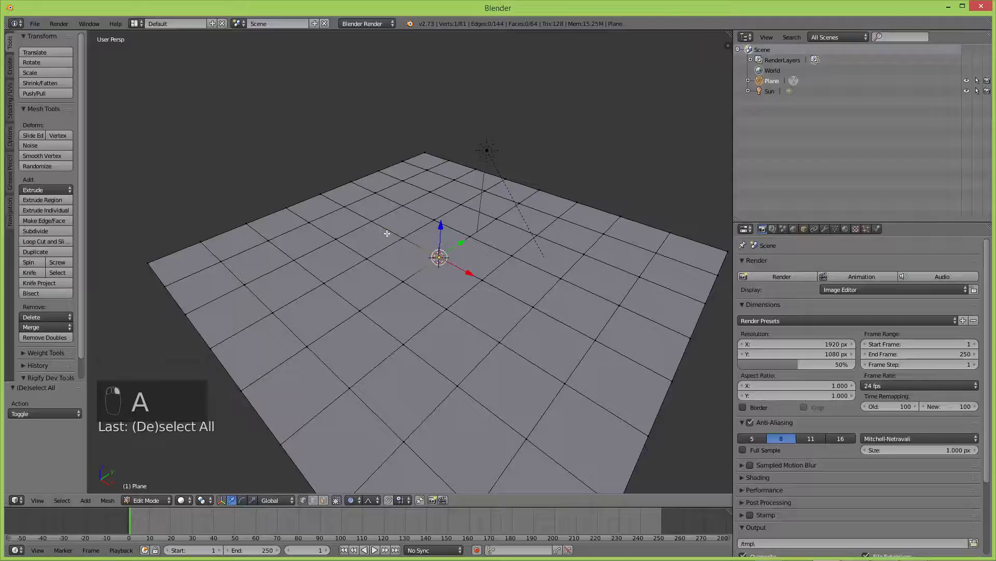
right_click(403, 237)
right_click(446, 259)
- Select the vertex just behind the centre of the plane and the centre vertex in turn, ending on the centre one
middle_drag(445, 252, 403, 267)
scroll(405, 269, up, 6)
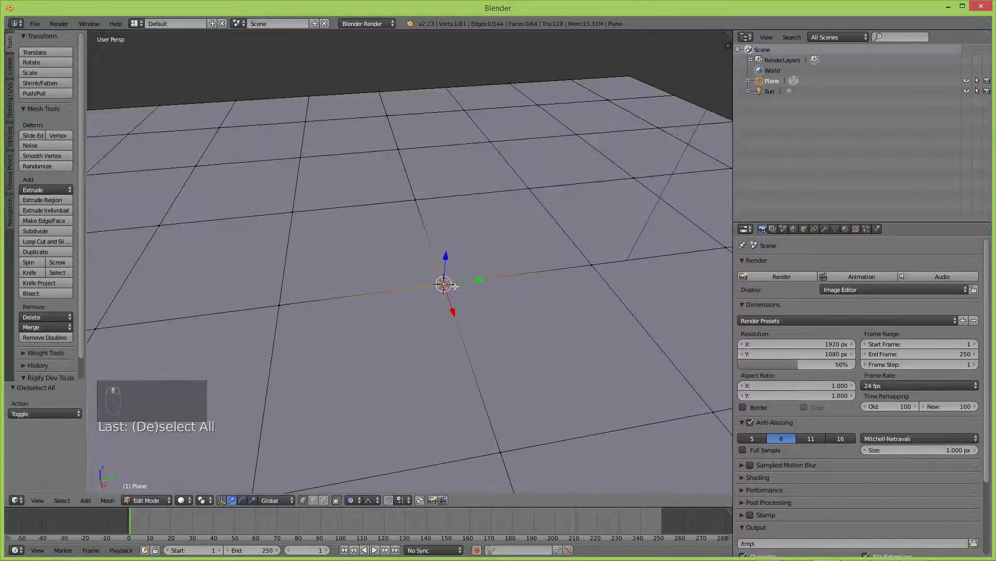
right_click(429, 227)
right_click(447, 282)
right_click(413, 191)
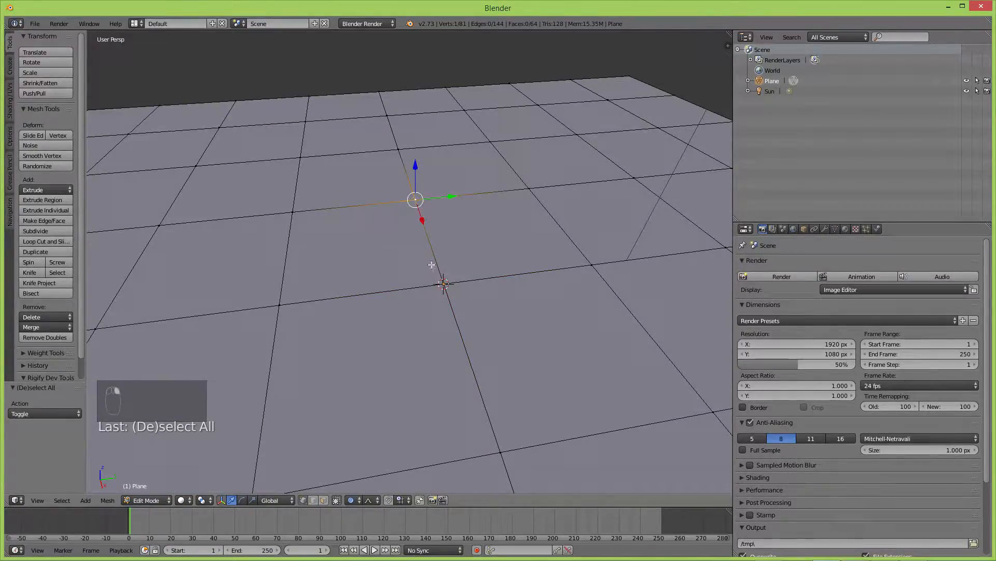
middle_drag(448, 279, 452, 280)
scroll(453, 280, down, 6)
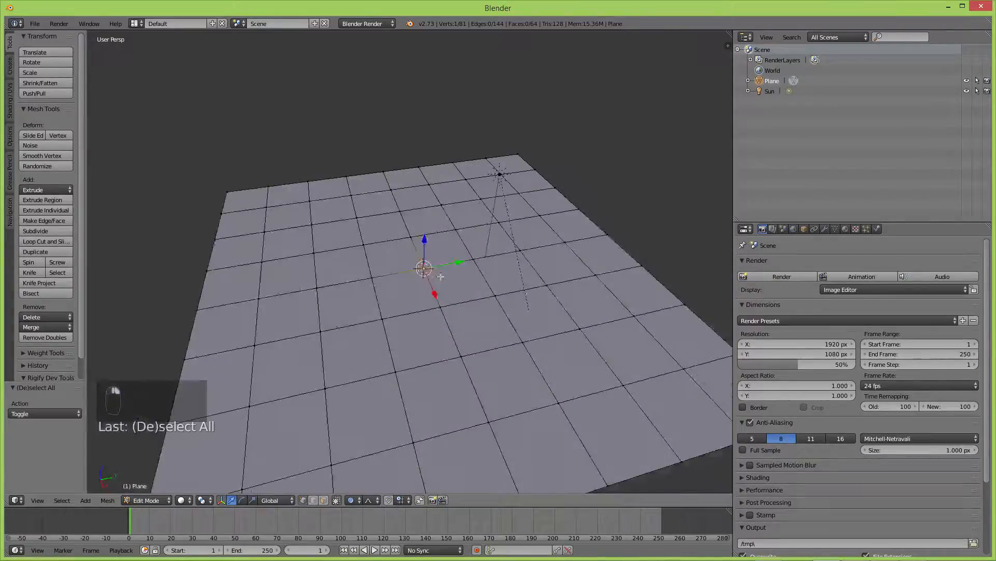
scroll(443, 273, down, 2)
scroll(444, 274, up, 2)
- Toggle proportional editing off and back on, and set its falloff to Random
key(o)
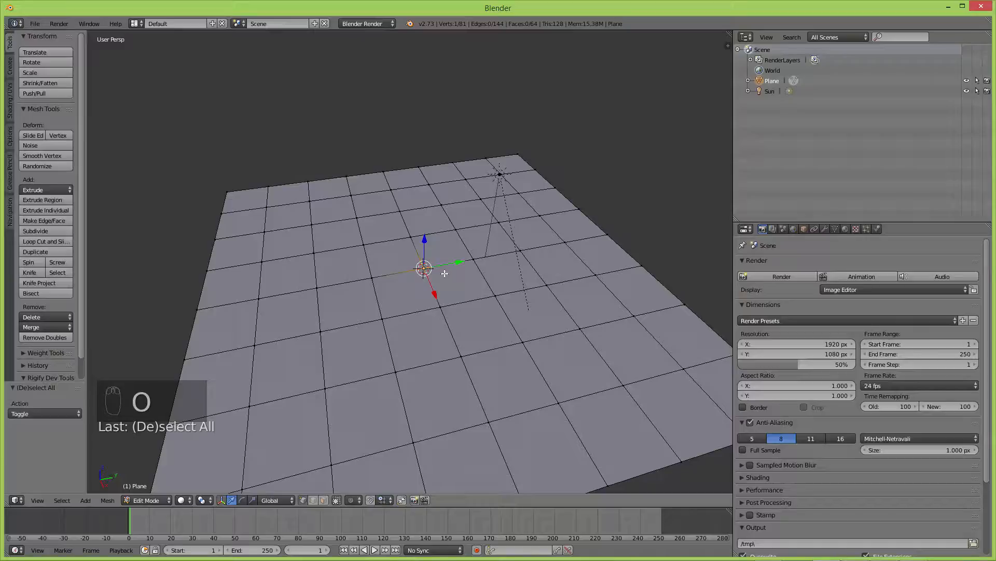
key(o)
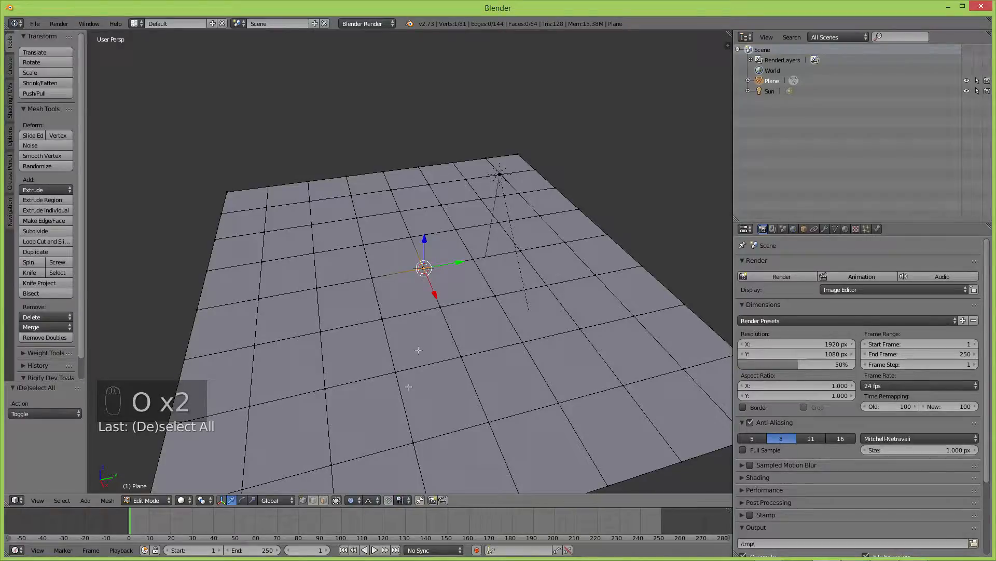
click(369, 499)
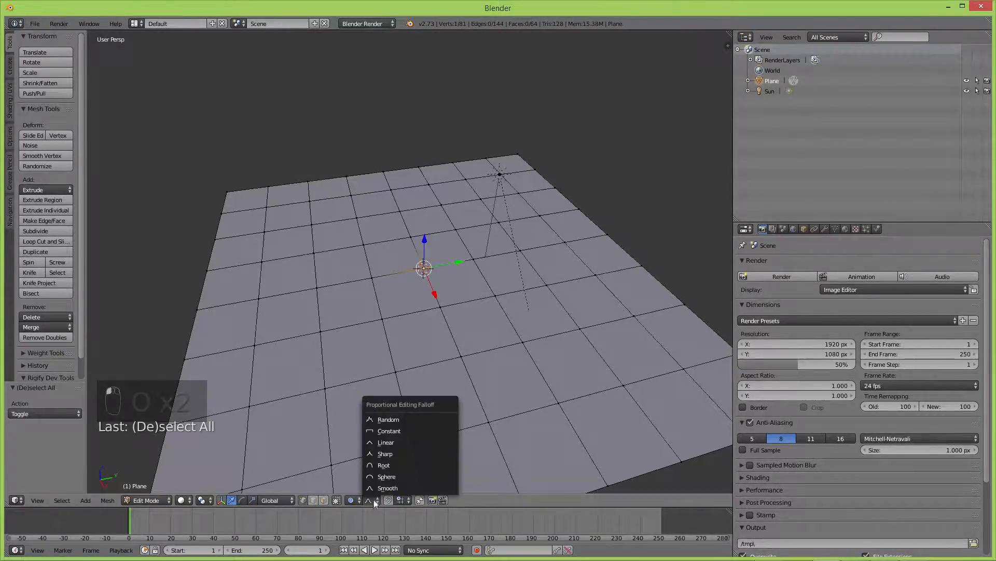
click(387, 420)
- Raise the centre vertex 2.682 along Z, enlarging the proportional size to 14.42 so the surrounding vertices rise with it
key(g)
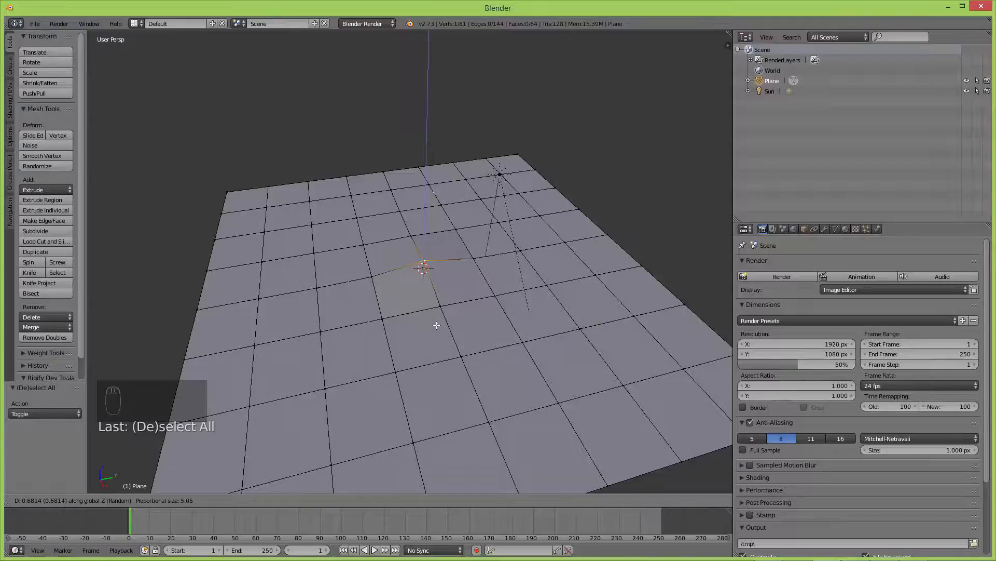
scroll(437, 325, down, 1)
scroll(437, 325, down, 3)
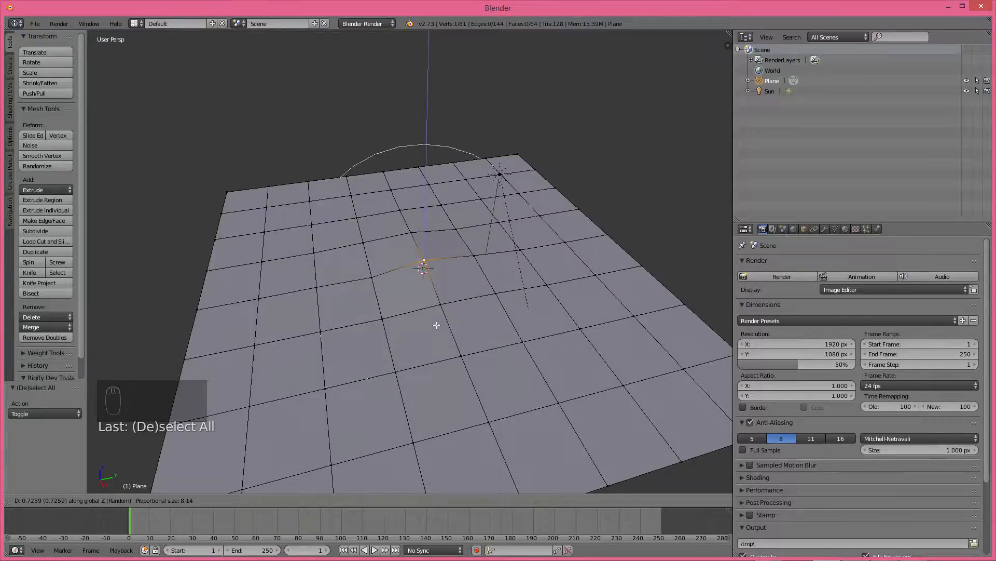
scroll(435, 325, up, 1)
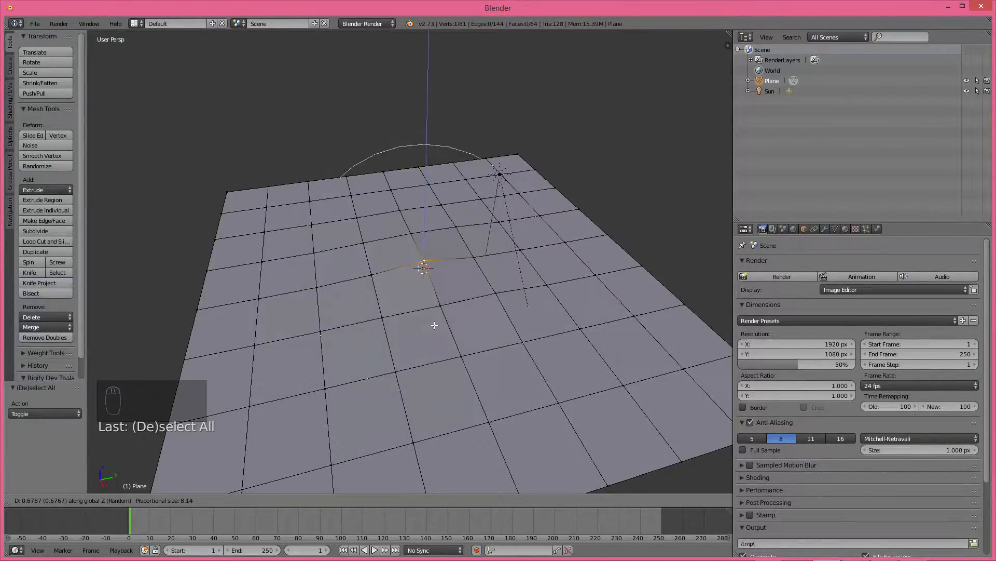
scroll(434, 324, down, 1)
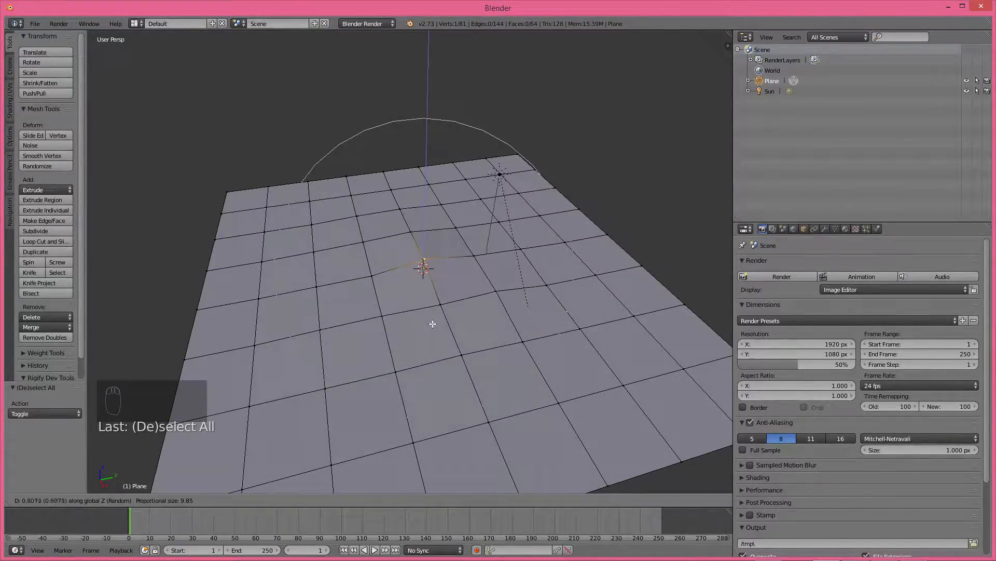
scroll(427, 294, down, 2)
scroll(427, 294, down, 2)
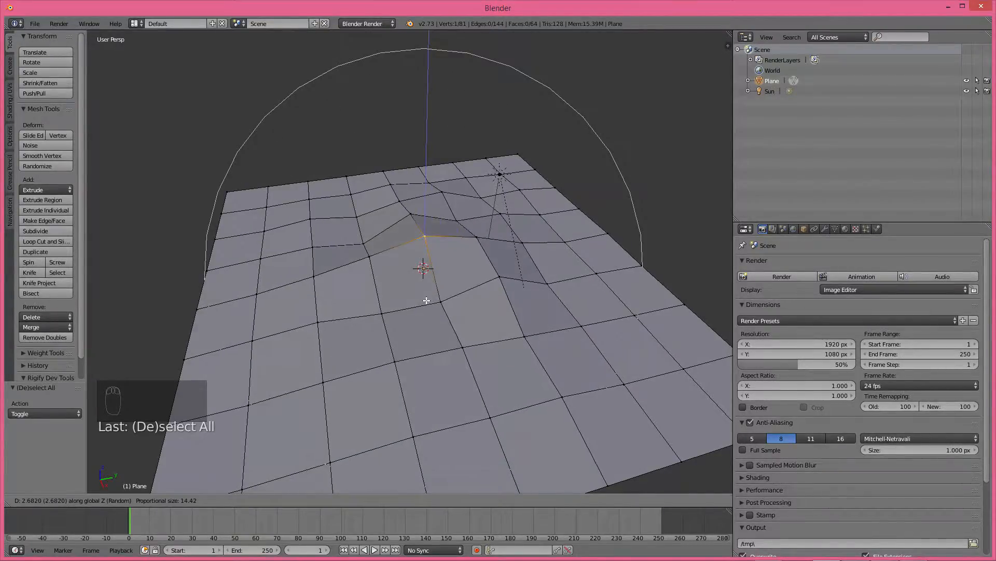
click(426, 300)
- Examine the uneven terrain in Object Mode from a lower angle and return to Edit Mode
scroll(426, 299, down, 3)
middle_drag(426, 299, 588, 270)
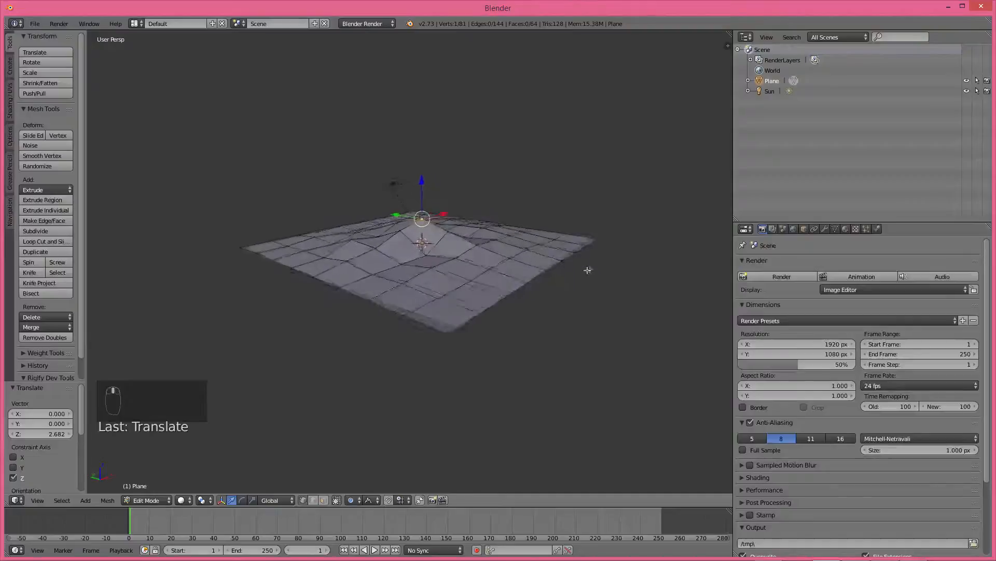
key(Tab)
scroll(405, 283, up, 5)
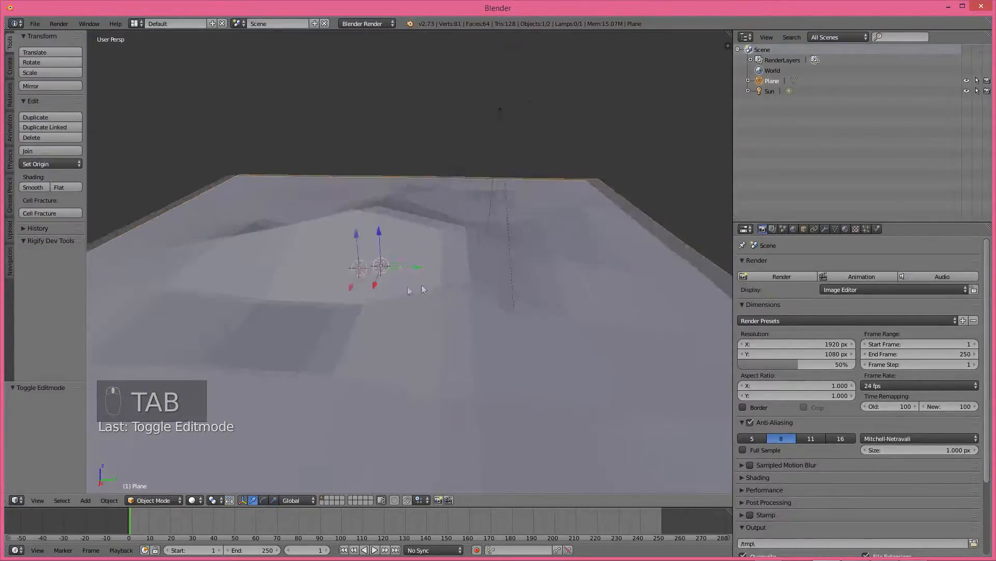
scroll(421, 290, down, 5)
key(Tab)
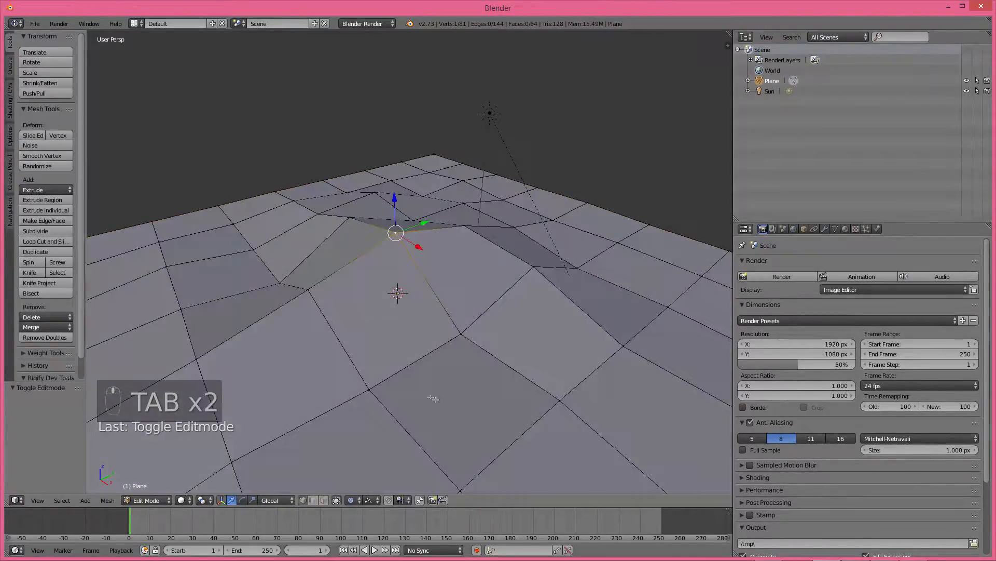
- Set the proportional falloff to Smooth, adjust the peak vertex's height along Z with a smaller influence radius, and return to Object Mode
click(369, 500)
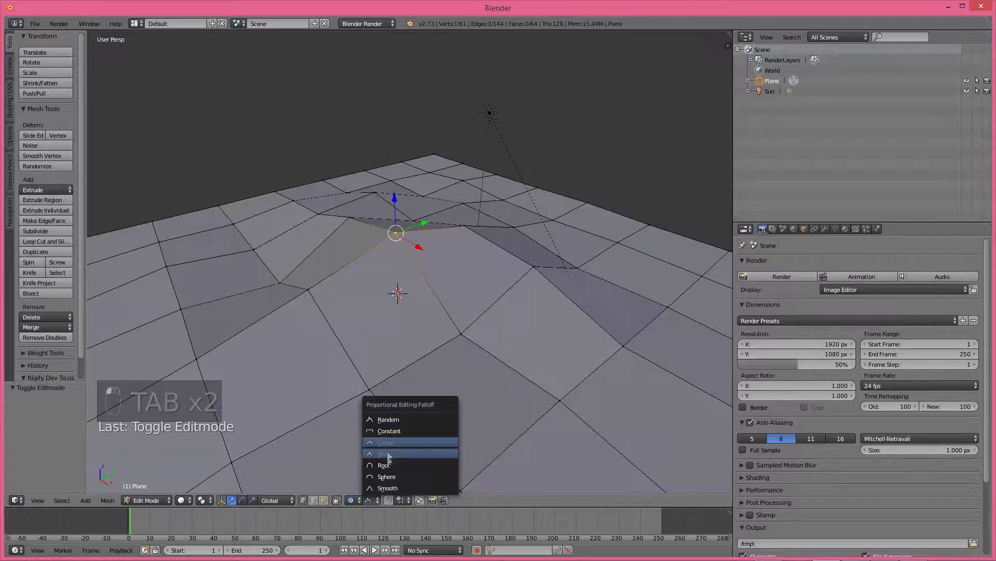
click(389, 488)
key(g)
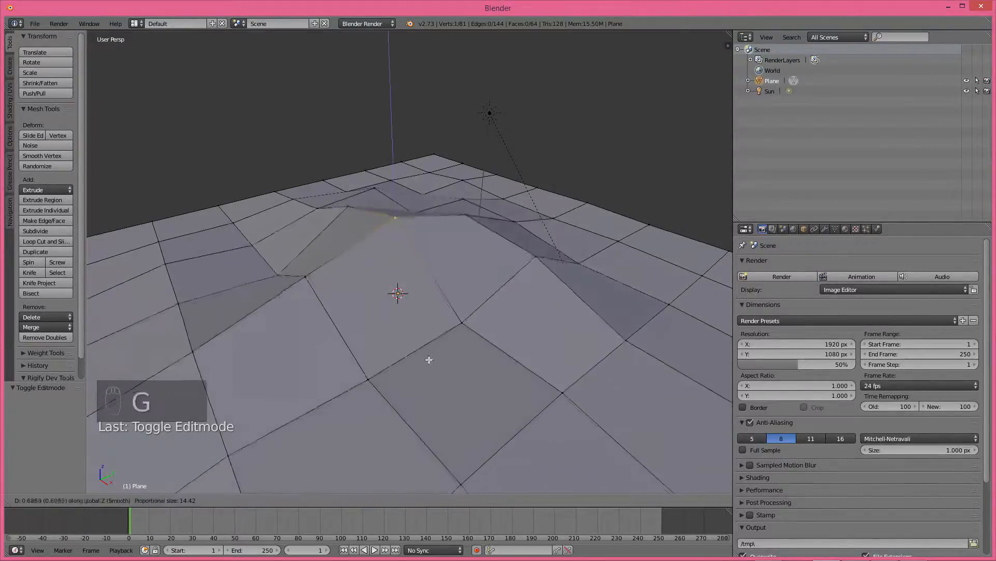
scroll(427, 357, up, 2)
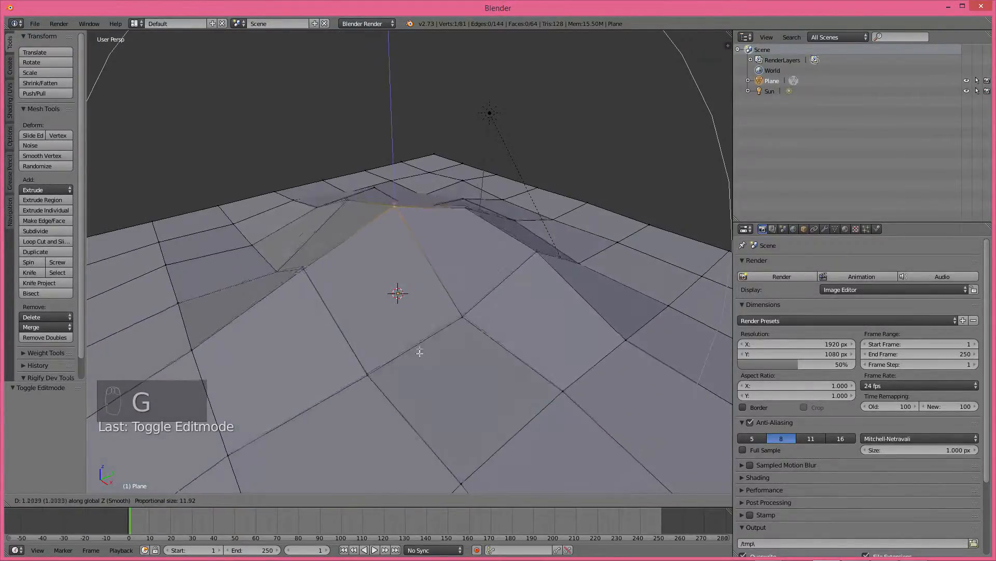
scroll(421, 366, up, 6)
click(420, 399)
middle_drag(421, 399, 441, 344)
key(Tab)
scroll(396, 378, down, 5)
scroll(422, 366, up, 3)
scroll(426, 363, up, 3)
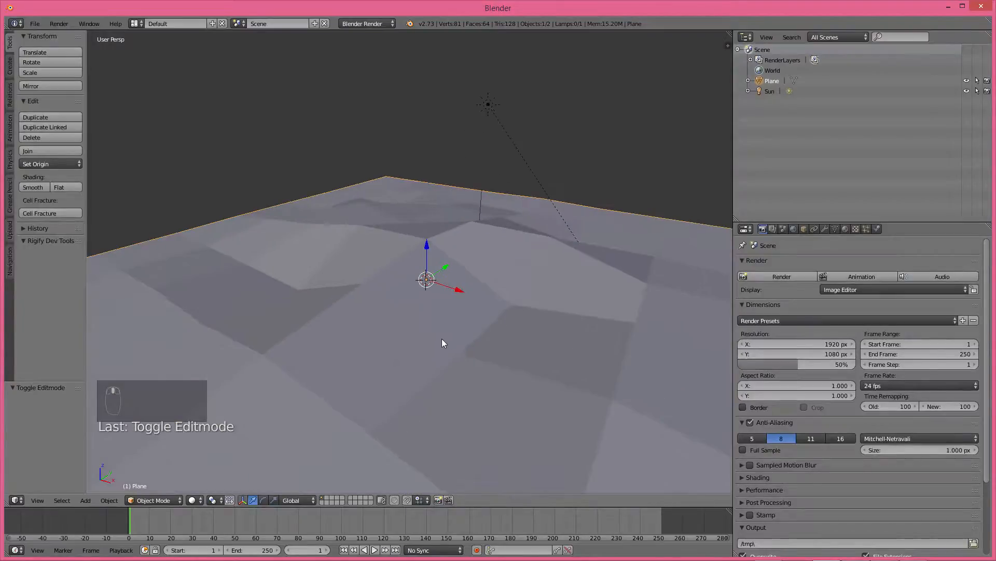
- Add a cube mesh at the terrain's centre and raise it 3.193 along Z
key(shift+a)
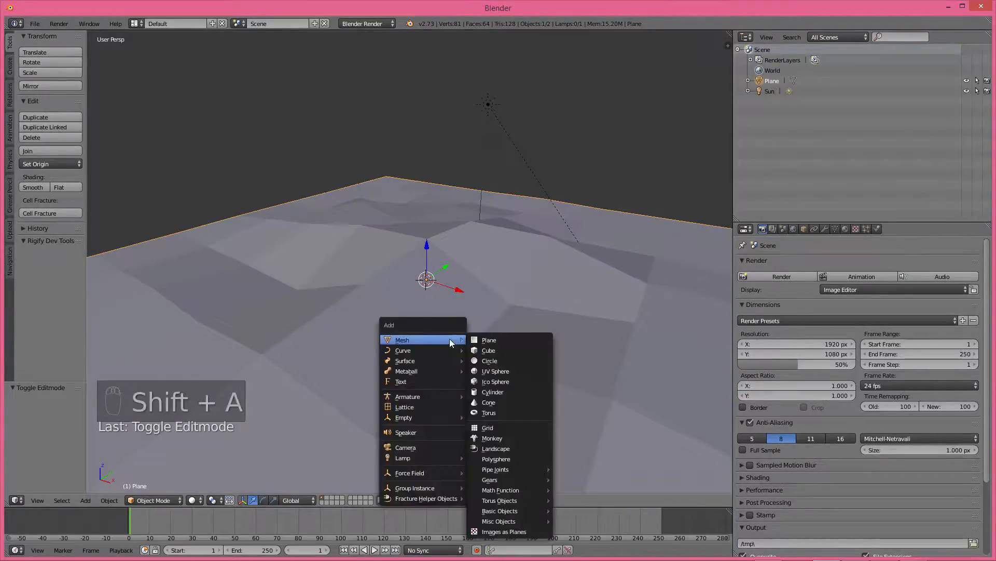
click(488, 350)
key(g)
key(z)
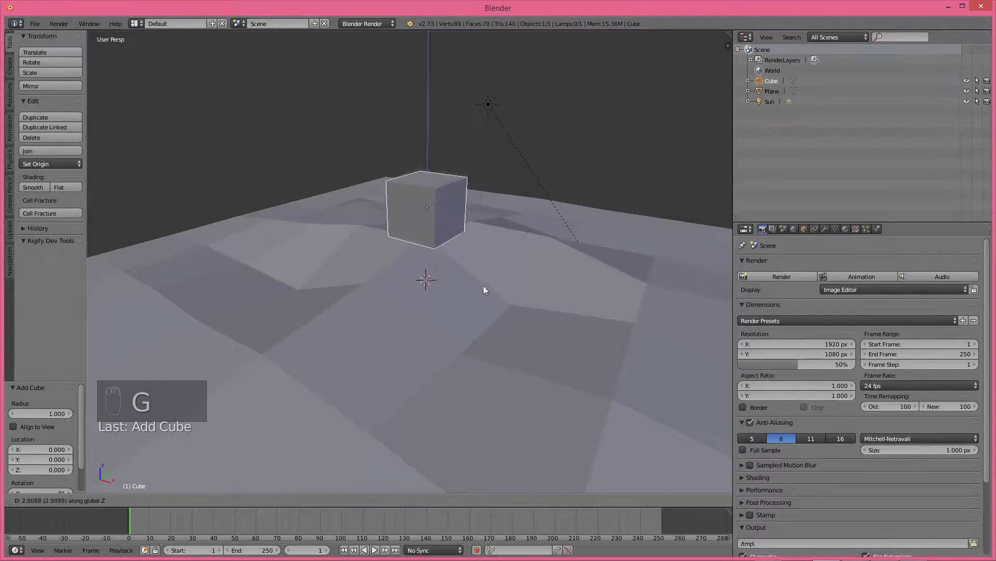
click(482, 283)
- Scale the cube up uniformly by 2.386 and check its height along Z
scroll(496, 295, down, 4)
middle_drag(497, 295, 435, 309)
key(s)
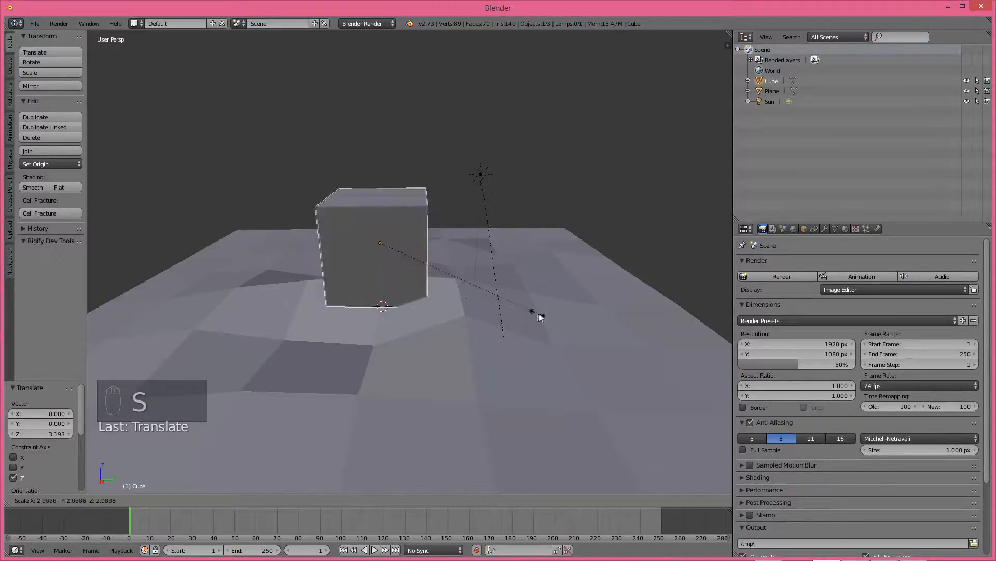
click(562, 318)
mouse_move(549, 318)
middle_down()
mouse_move(499, 338)
mouse_move(613, 338)
mouse_move(492, 325)
mouse_move(619, 317)
mouse_move(557, 314)
middle_up()
key(g)
key(z)
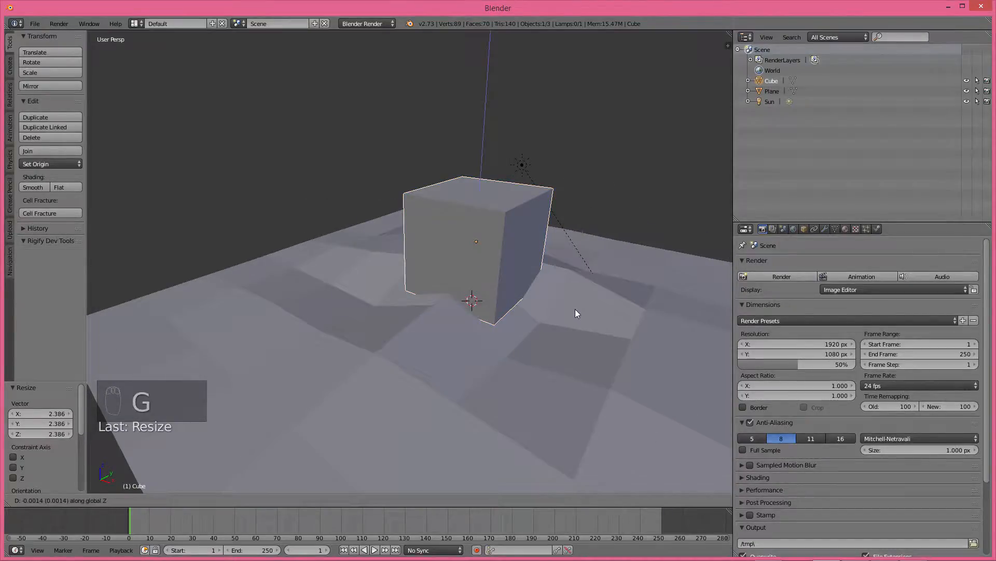
click(575, 314)
- Move the cube 7.835 along X, away from the central hill
key(g)
key(x)
click(572, 315)
mouse_move(572, 315)
middle_down()
mouse_move(625, 316)
mouse_move(577, 327)
mouse_move(493, 320)
mouse_move(420, 295)
mouse_move(364, 298)
mouse_move(540, 295)
mouse_move(488, 314)
mouse_move(601, 314)
mouse_move(450, 315)
middle_up()
key(g)
key(x)
click(621, 353)
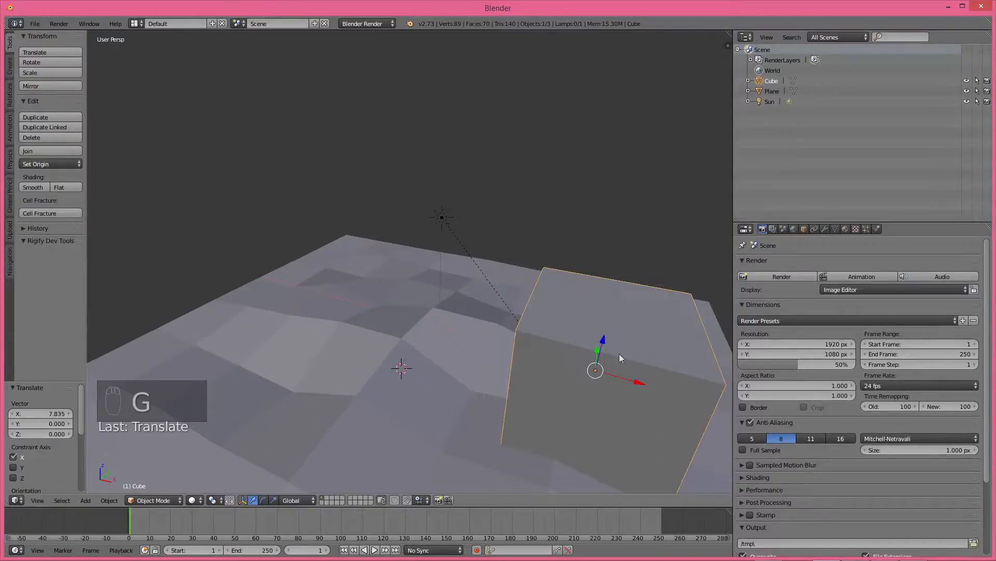
- Select the plane, enter Edit Mode and raise one vertex of the hill along Z with proportional editing
middle_drag(619, 354, 503, 338)
right_click(502, 338)
key(Tab)
right_click(367, 337)
middle_drag(421, 340, 572, 397)
key(g)
click(369, 314)
- Lower a second hill vertex 0.205 along Z and raise a third vertex 1.517 along Z
right_click(461, 364)
key(g)
click(507, 378)
right_click(572, 397)
key(g)
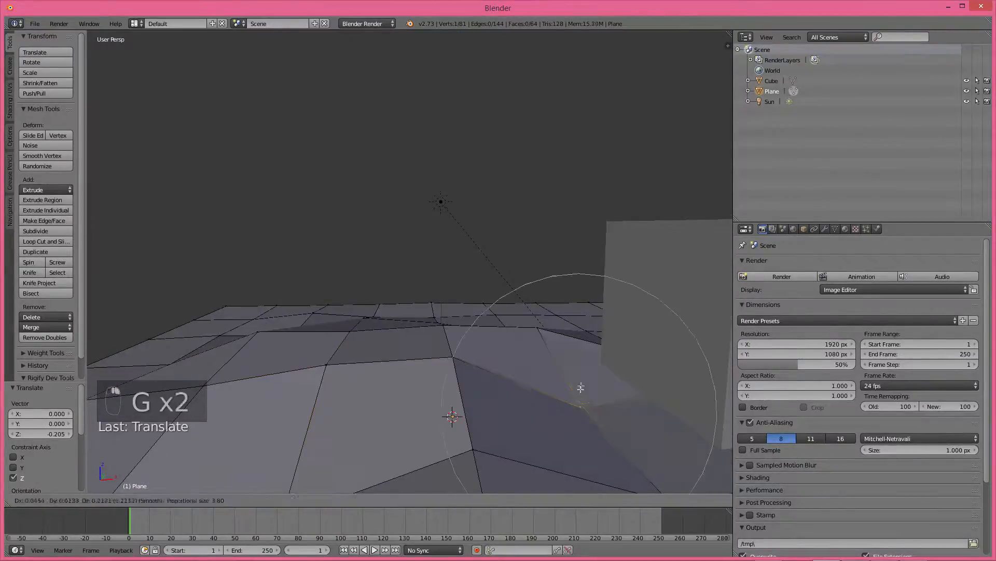
click(590, 345)
middle_drag(590, 344, 623, 290)
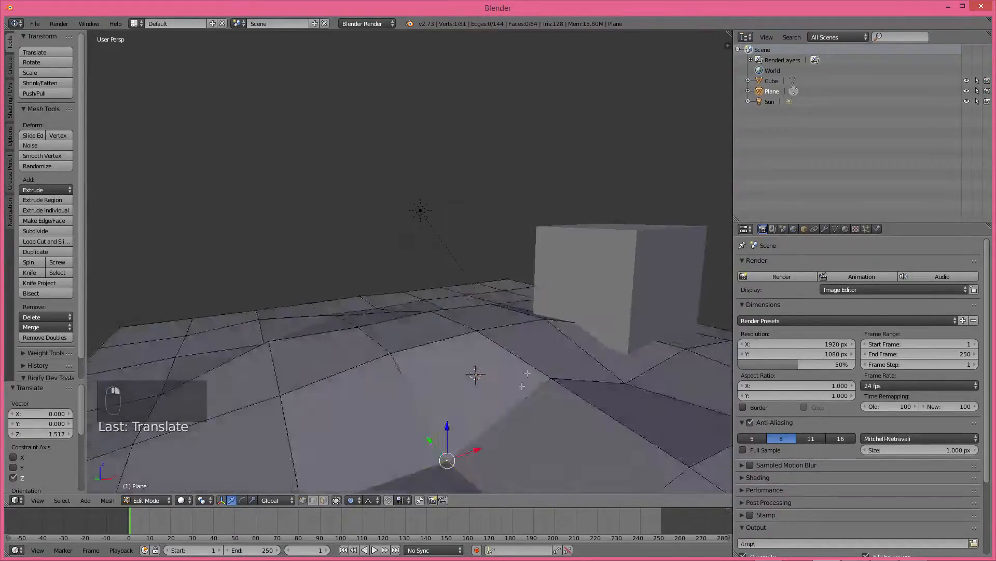
- In Object Mode, move the cube back along X over the hill's centre and raise it 1.052 along Z
key(Tab)
right_click(633, 280)
key(g)
key(x)
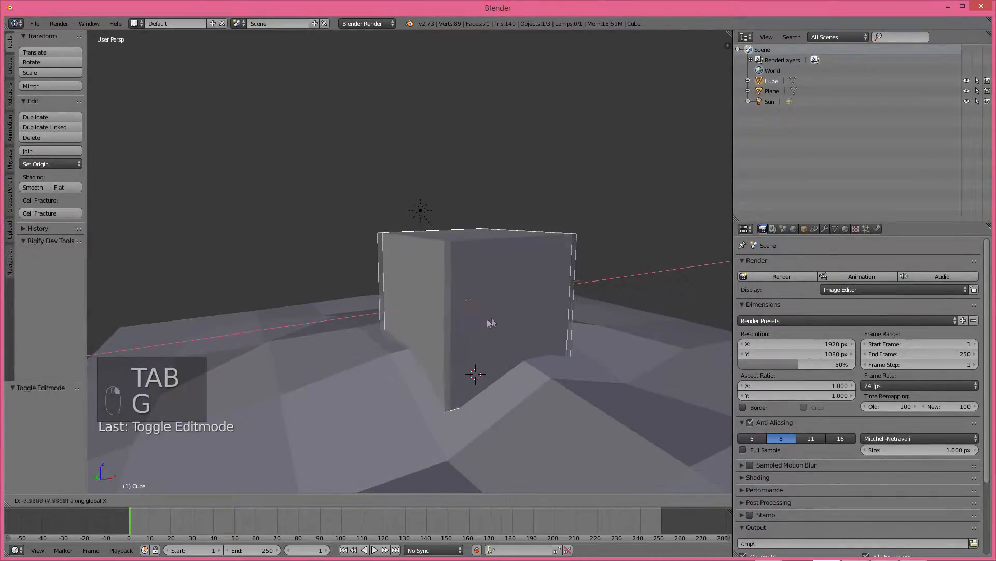
click(475, 322)
key(g)
key(z)
click(489, 299)
scroll(623, 304, down, 3)
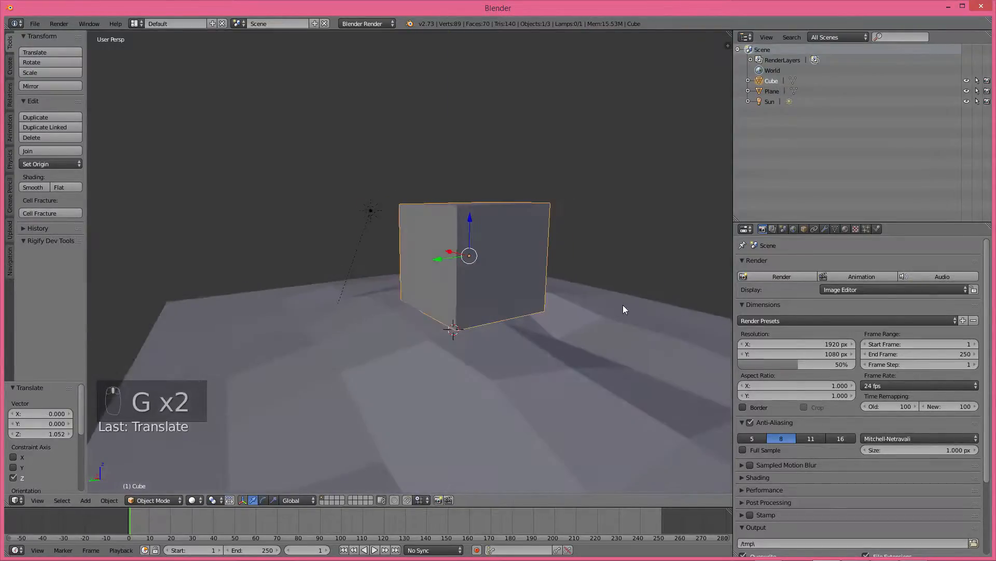
- Reposition the cube on the hill along X and along Y
key(g)
key(x)
click(605, 311)
key(g)
key(y)
click(590, 323)
- Resize the cube uniformly twice, the second time by a factor of 0.876
middle_drag(590, 323, 645, 317)
scroll(647, 340, up, 2)
key(s)
click(578, 332)
scroll(645, 317, up, 2)
key(s)
click(627, 314)
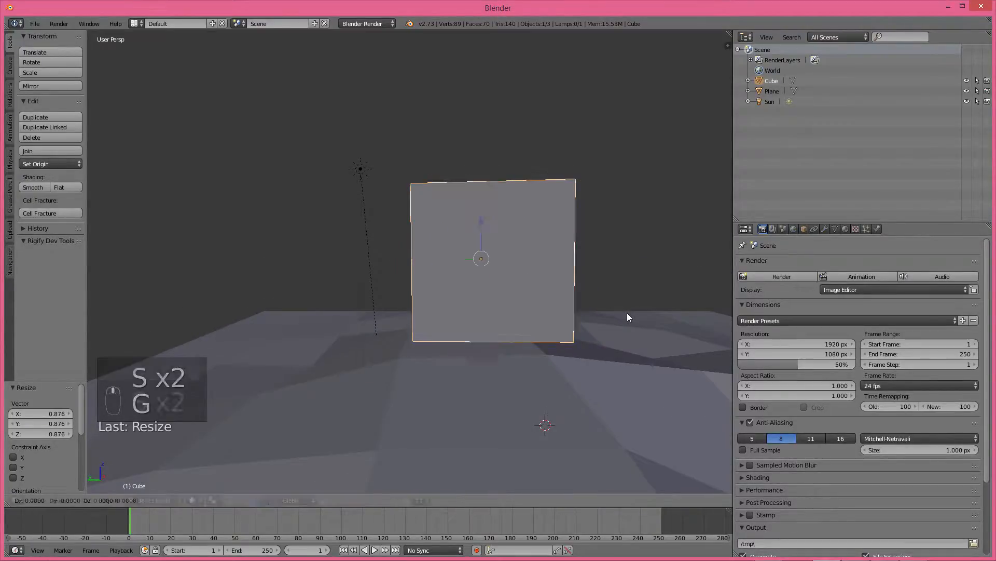
- Lower the cube 0.963 along Z onto the ground and nudge it along Y
key(g)
key(z)
click(627, 353)
key(g)
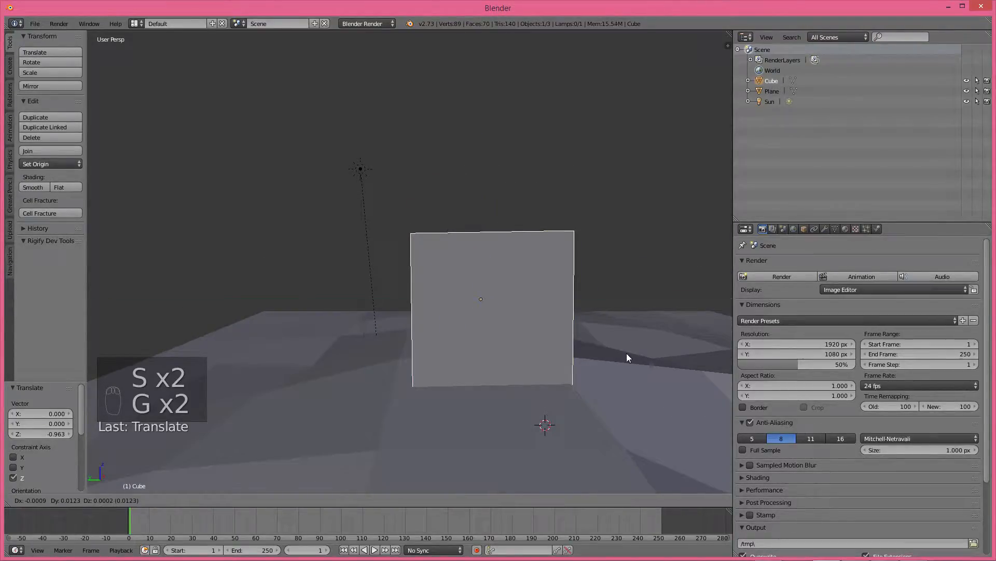
key(y)
click(615, 353)
- Enter Edit Mode on the cube, select its four top vertices and raise them 1.592 along Z
scroll(554, 358, up, 2)
middle_drag(614, 354, 440, 331)
key(Tab)
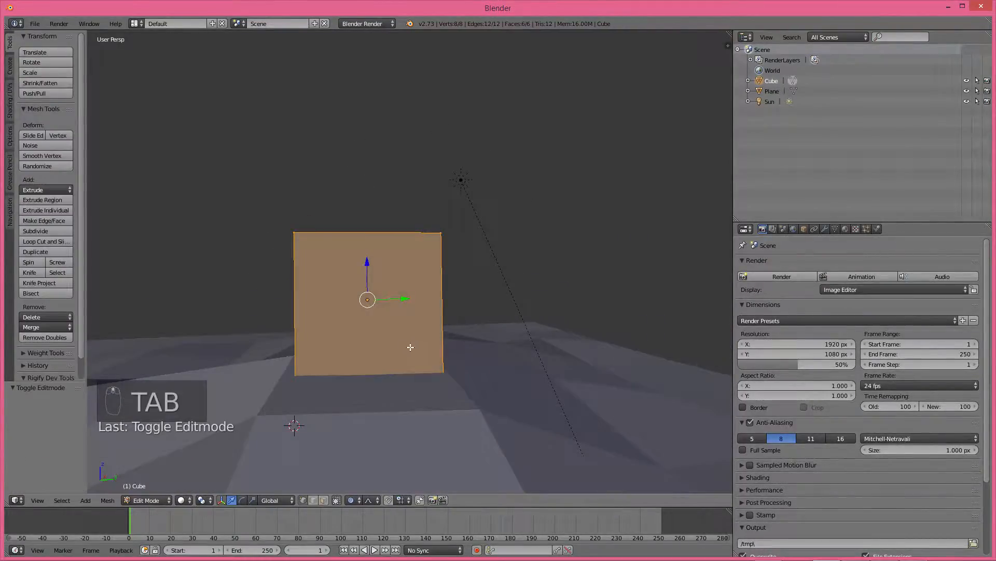
middle_drag(398, 348, 477, 361)
right_click(551, 268)
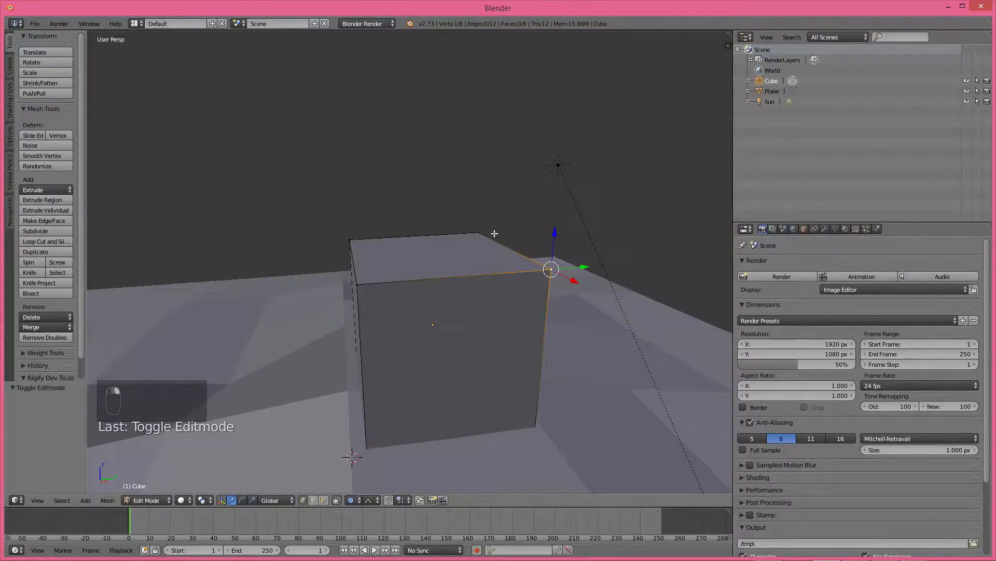
shift+right_click(346, 244)
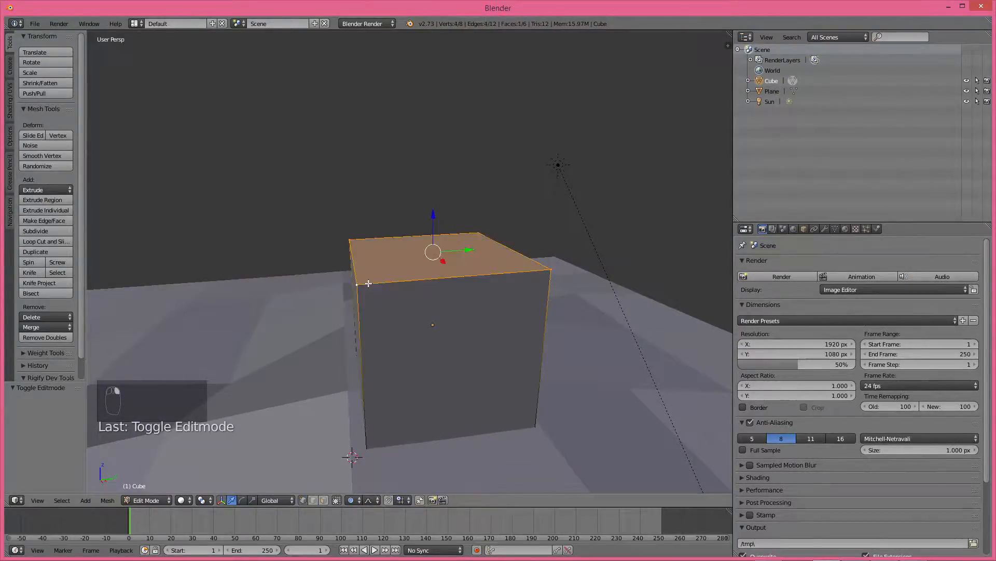
middle_drag(509, 318, 526, 316)
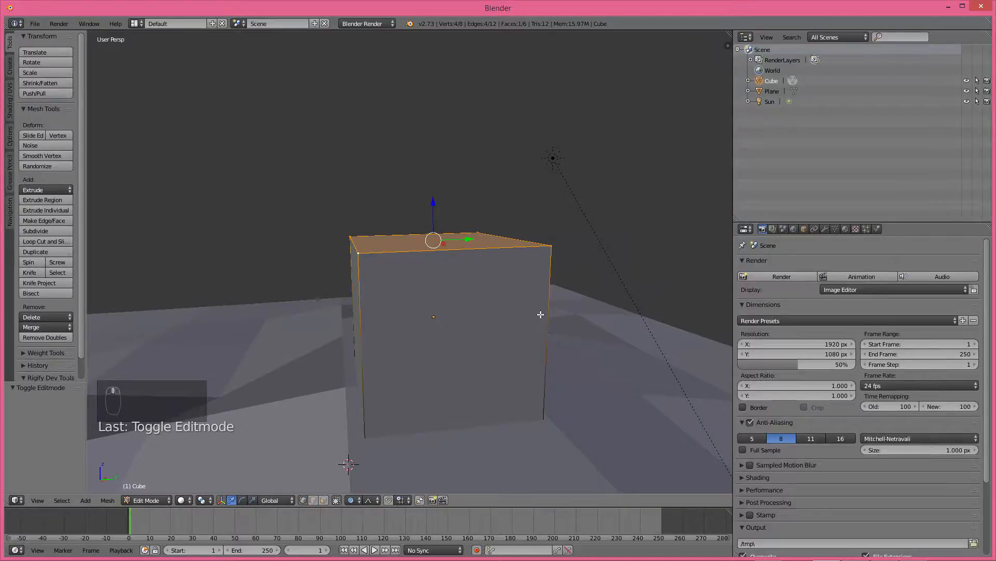
key(g)
key(z)
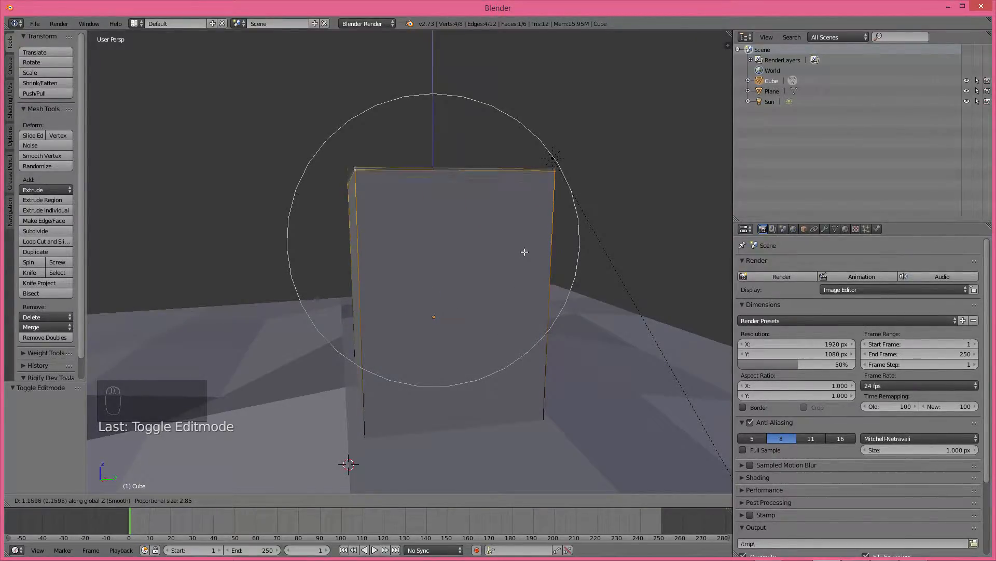
click(520, 231)
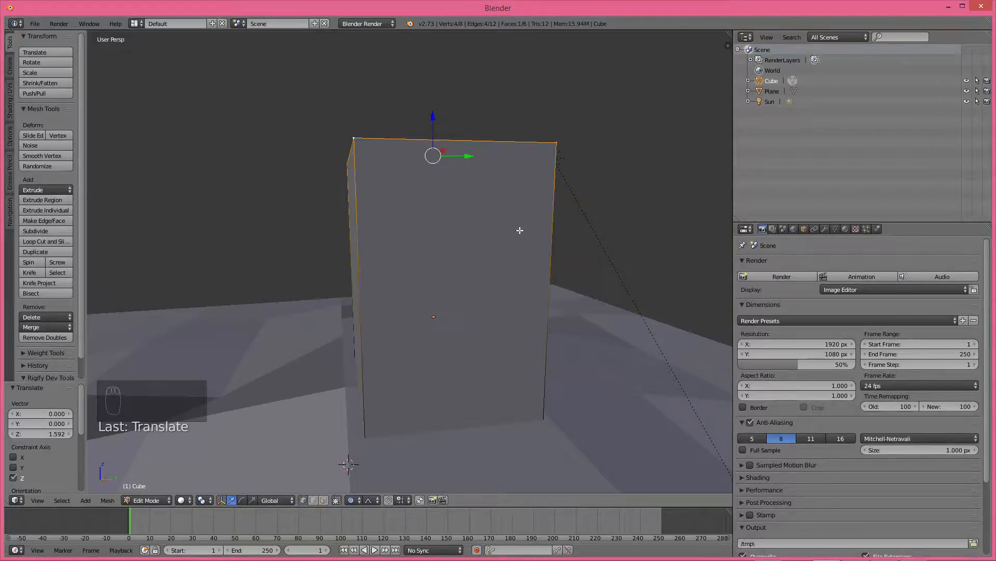
- Turn off proportional editing, check the tall block in Object Mode, and deselect all its vertices back in Edit Mode
click(369, 500)
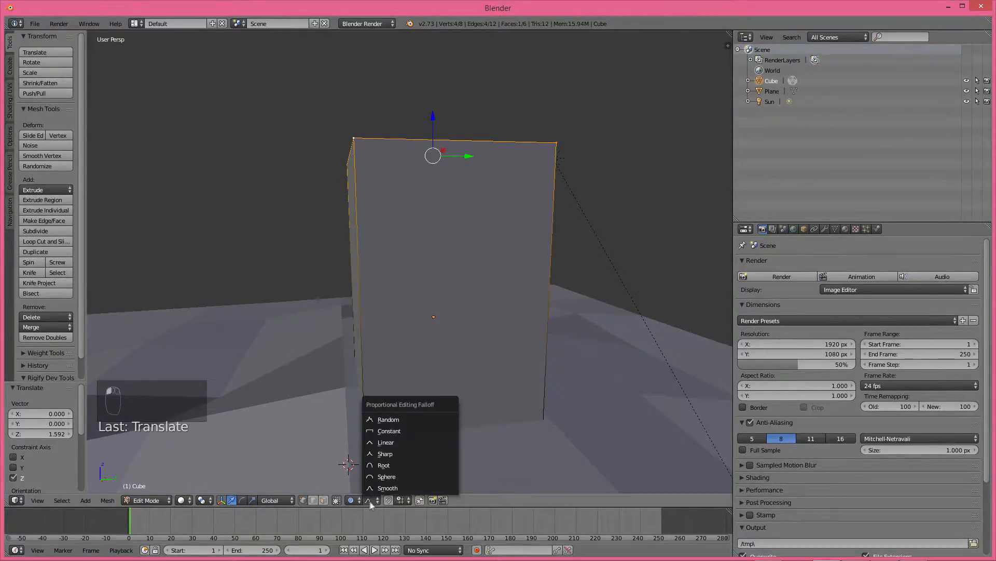
click(369, 500)
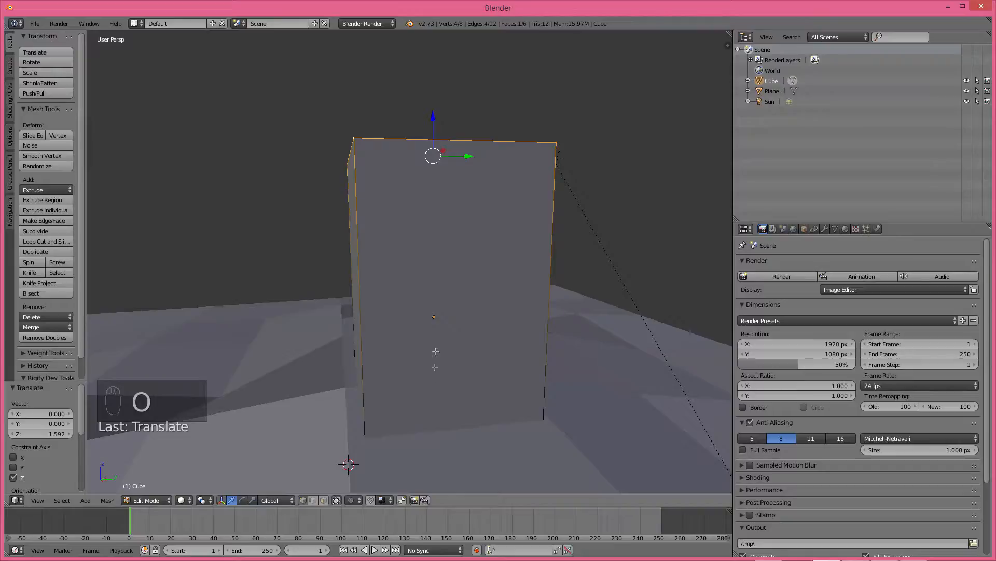
scroll(408, 315, down, 5)
middle_drag(400, 311, 462, 267)
key(Tab)
scroll(519, 318, up, 4)
key(Tab)
key(a)
key(a)
key(a)
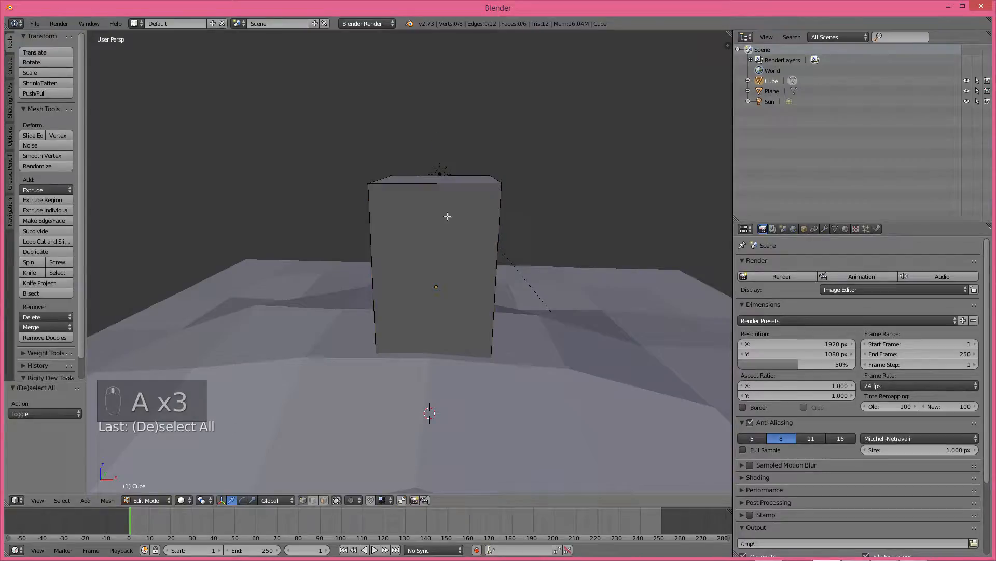
- Add two evenly spaced vertical loop cuts dividing the front of the block into three columns, and deselect everything
key(ctrl+r)
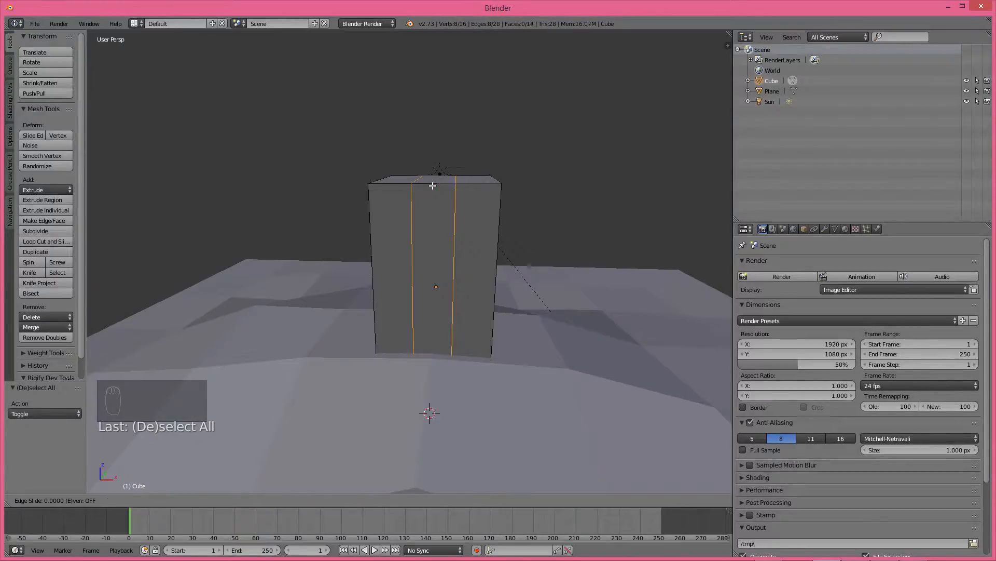
click(433, 185)
middle_drag(438, 191, 454, 224)
key(a)
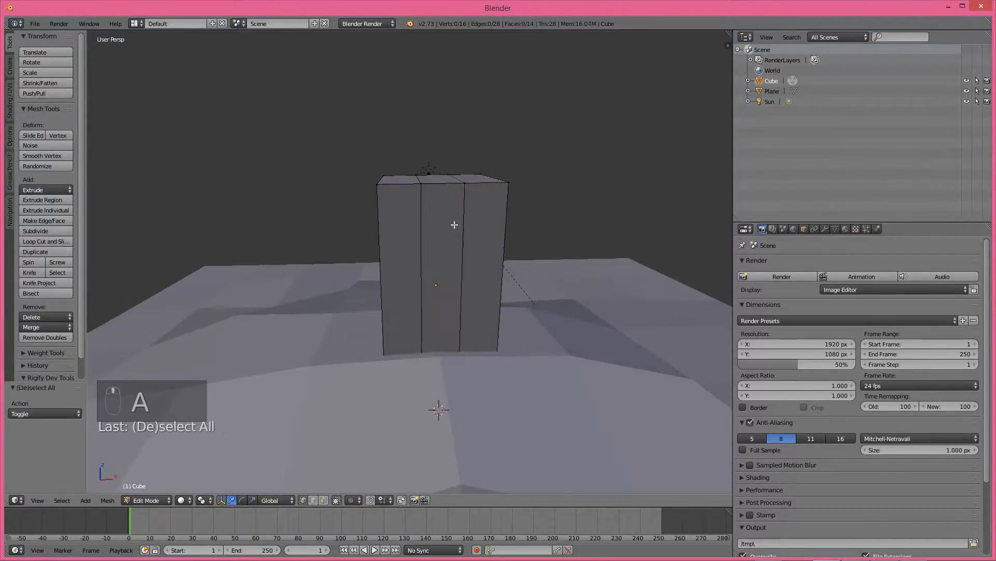
- Add a horizontal loop cut around the block, slid to about -0.27 toward the ground, and clear the selection
scroll(454, 225, up, 4)
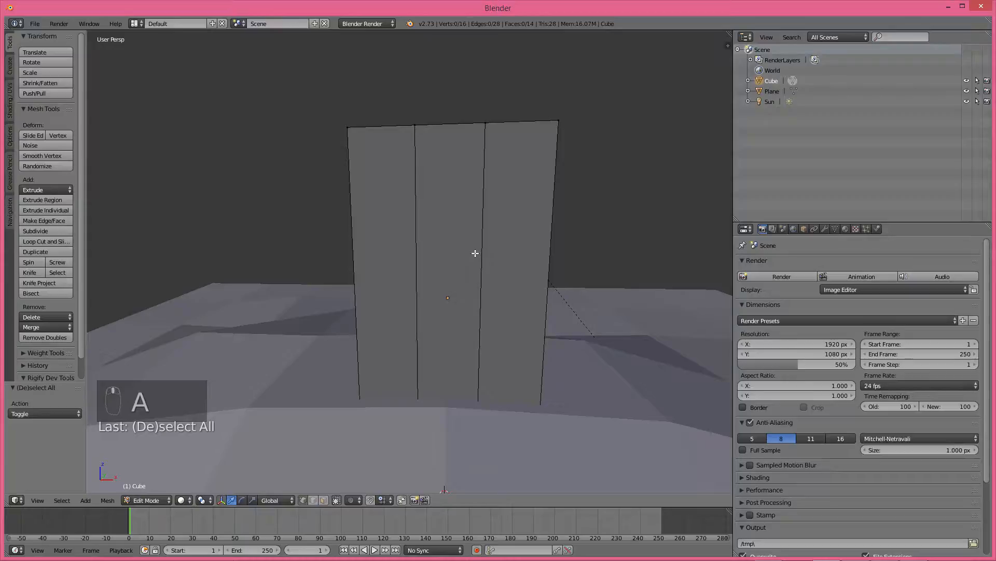
key(ctrl+r)
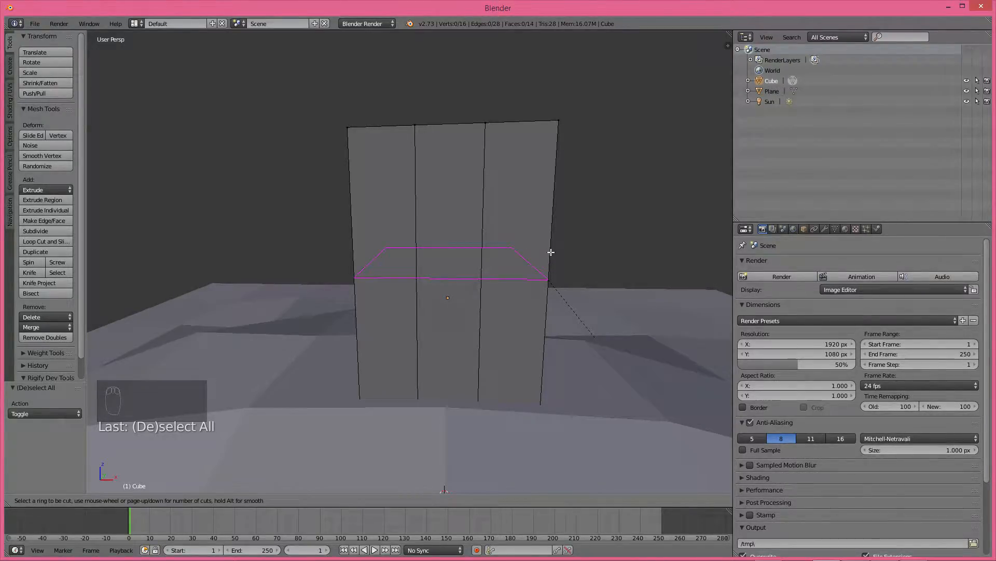
click(550, 251)
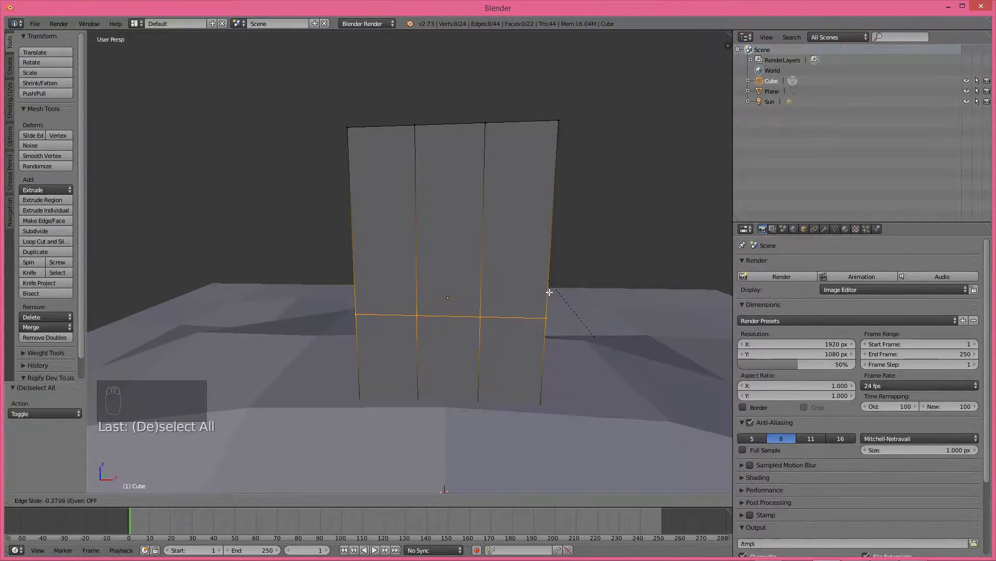
click(549, 291)
scroll(546, 306, down, 3)
key(a)
- Add another horizontal loop cut just above the block's base, slid to about -0.65, and deselect it
key(ctrl+r)
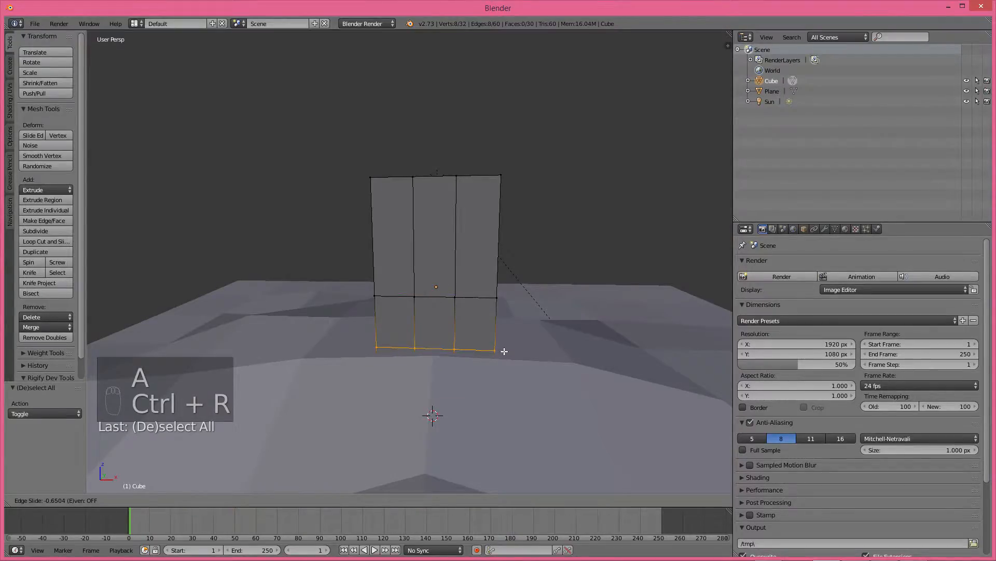
click(504, 352)
middle_drag(504, 352, 570, 347)
scroll(502, 343, up, 3)
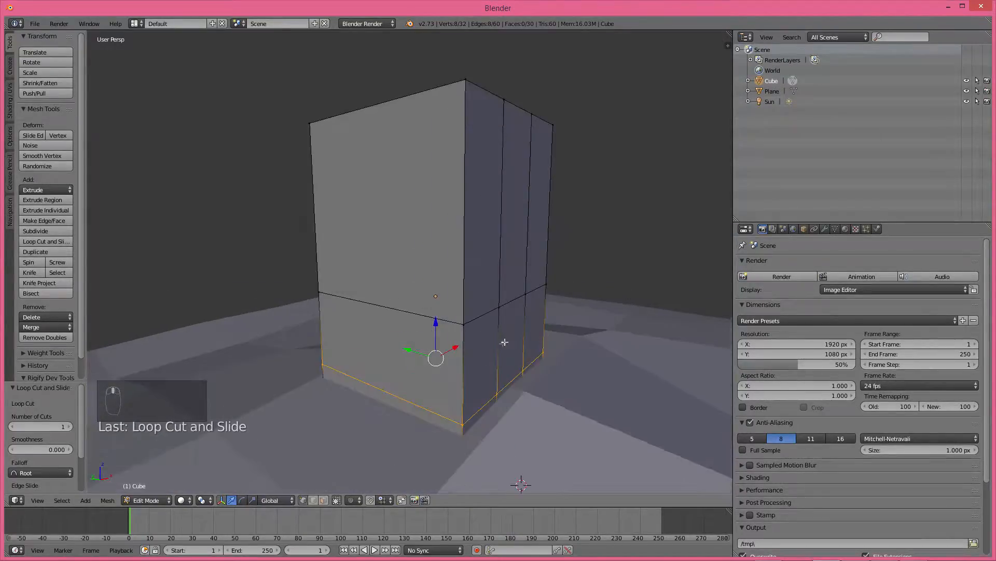
scroll(491, 330, down, 2)
middle_drag(491, 330, 403, 329)
scroll(402, 329, up, 4)
key(a)
- Switch to face selection and delete the lower middle face on the front to cut a door opening
scroll(418, 332, down, 4)
click(323, 500)
right_click(449, 349)
middle_drag(449, 349, 378, 363)
scroll(418, 323, up, 3)
scroll(419, 322, up, 4)
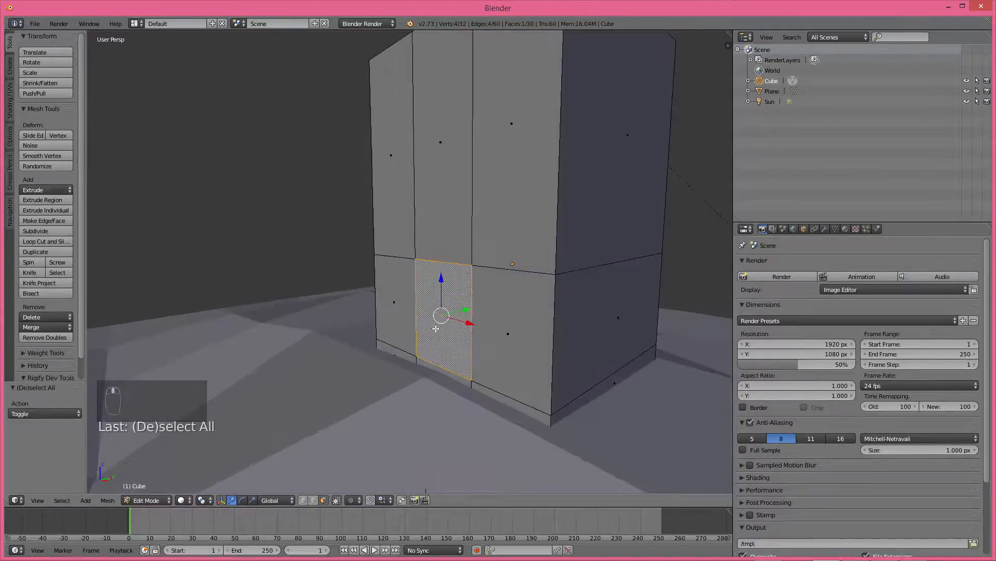
key(x)
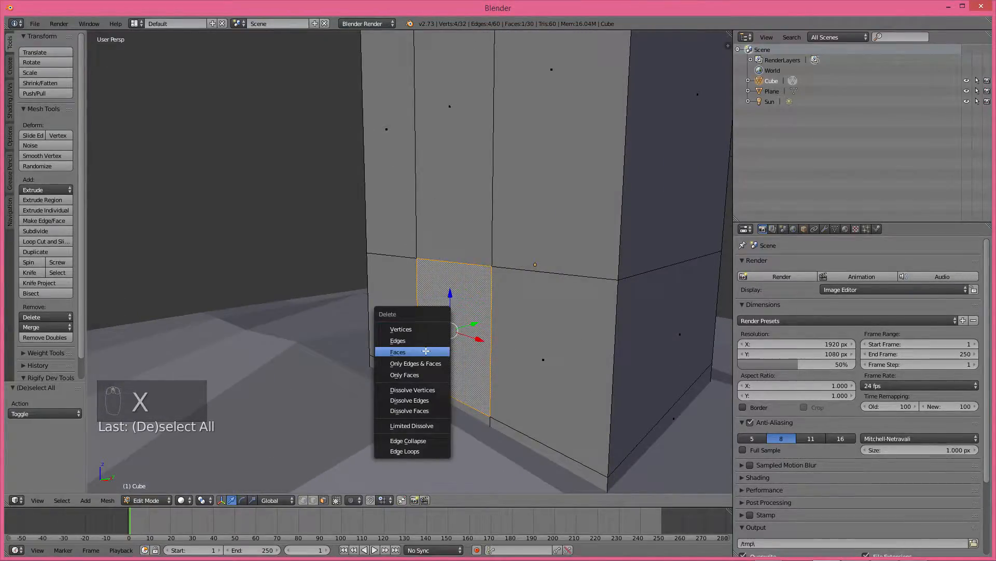
click(426, 351)
- Extrude the edges around the door opening 0.432 along Y into the block
scroll(422, 364, down, 5)
middle_drag(465, 349, 452, 350)
scroll(437, 372, up, 5)
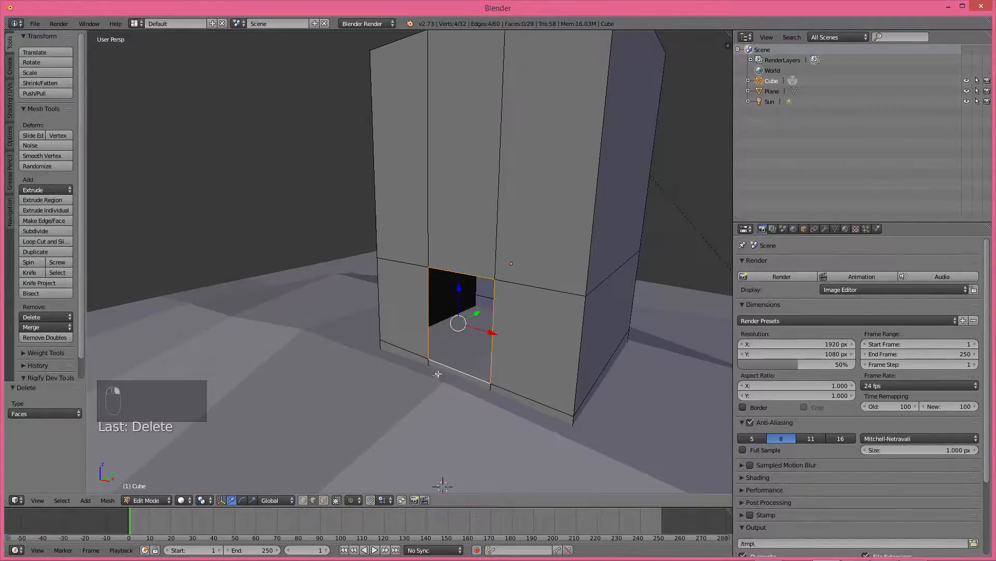
key(e)
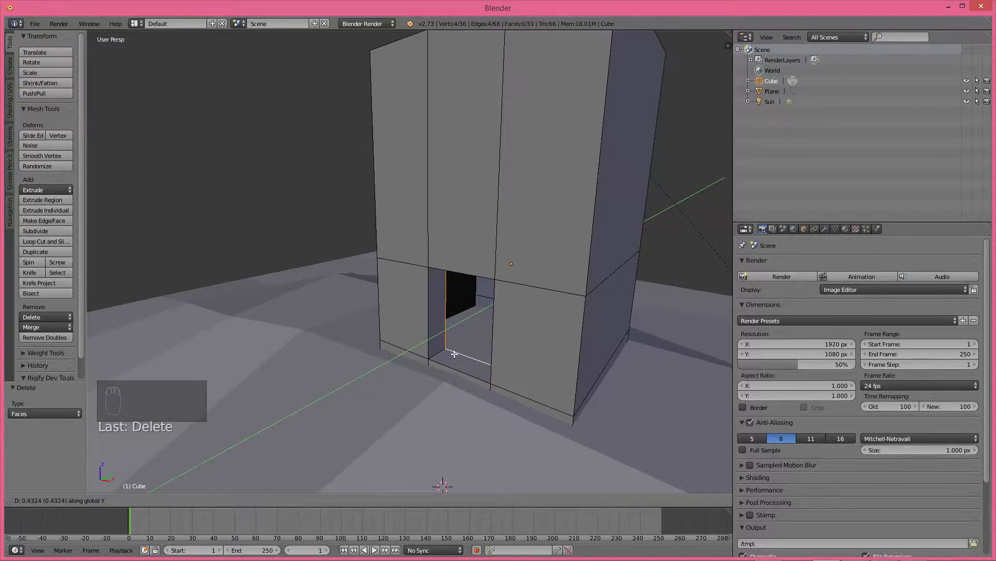
click(455, 354)
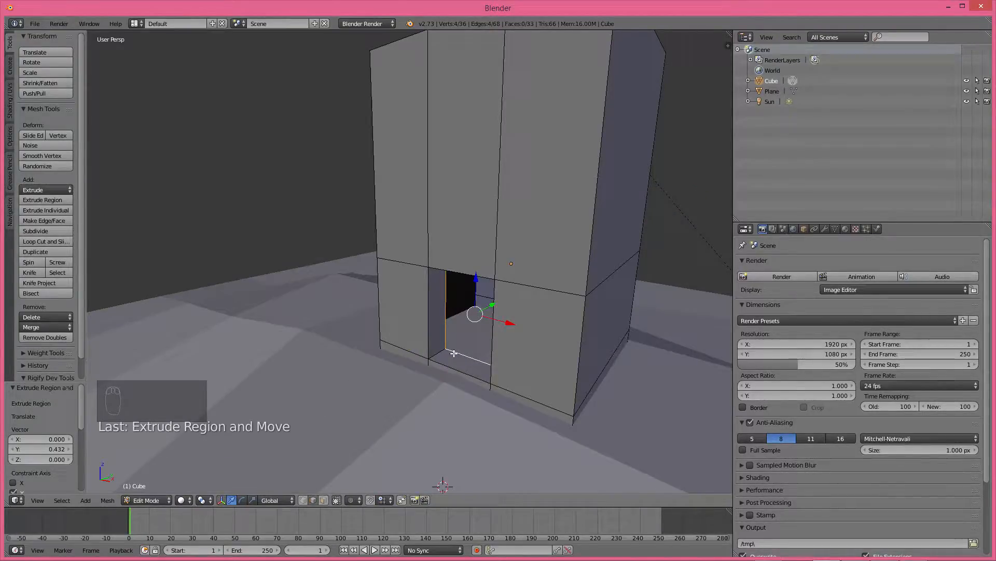
- Fill the recessed door opening with a face, deselect it and check the block in Object Mode
key(f)
middle_drag(456, 351, 437, 276)
scroll(516, 342, down, 2)
key(a)
key(Tab)
key(Tab)
- Add two vertical loop cuts to the side of the block
key(ctrl+r)
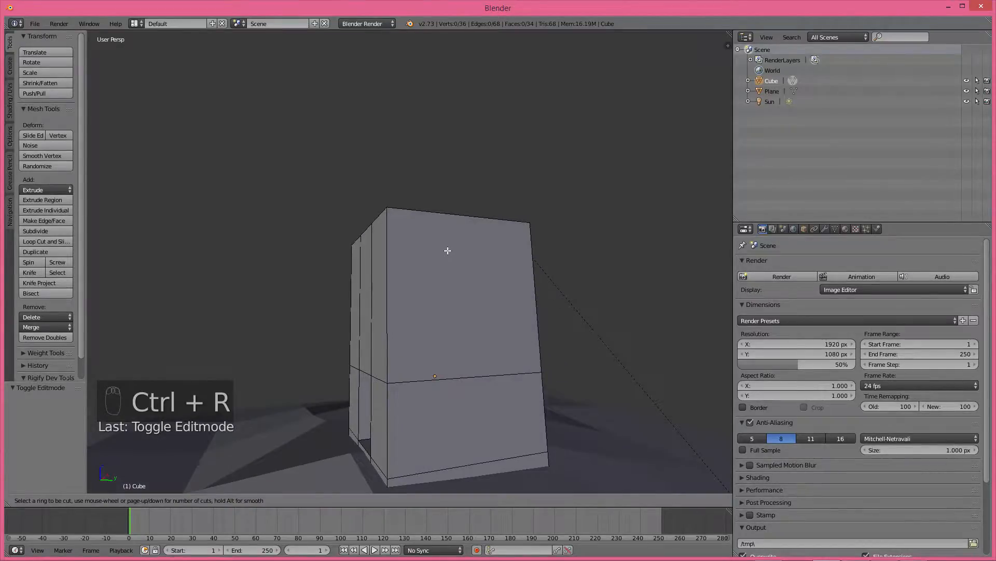
scroll(446, 216, up, 1)
click(446, 219)
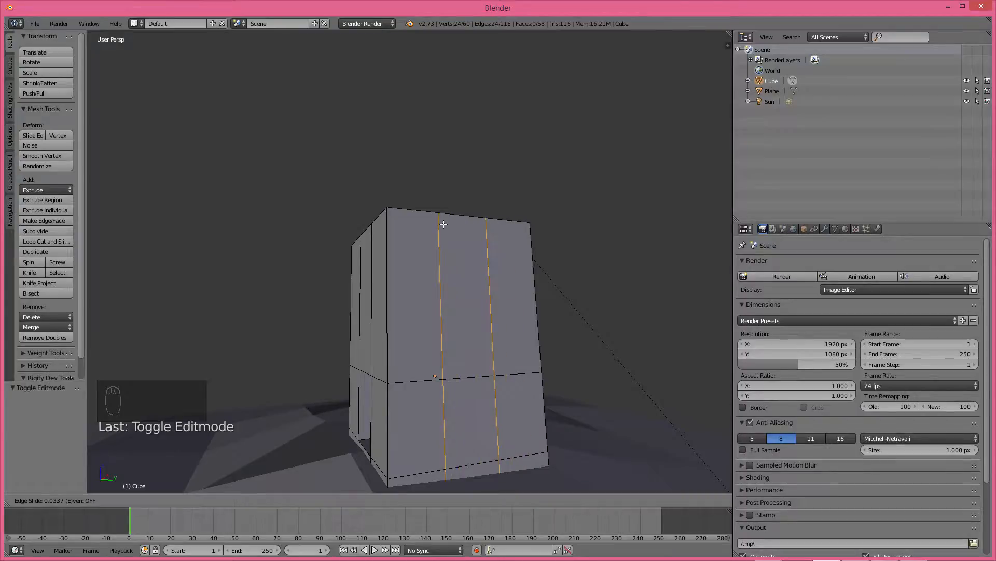
click(452, 224)
- Spread the two side loops apart by scaling them 2.031 along Y, and deselect them
middle_drag(478, 229, 449, 250)
key(s)
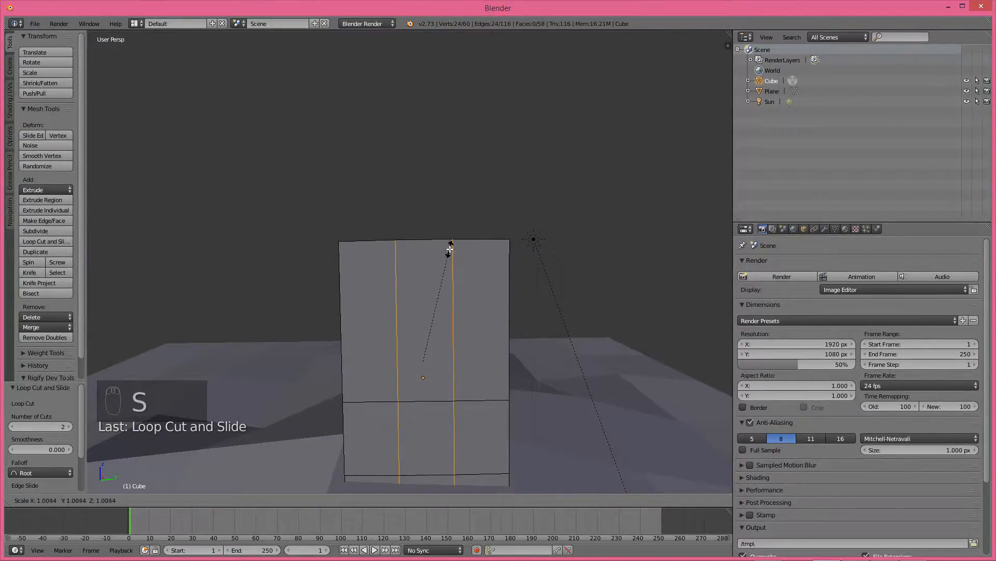
key(y)
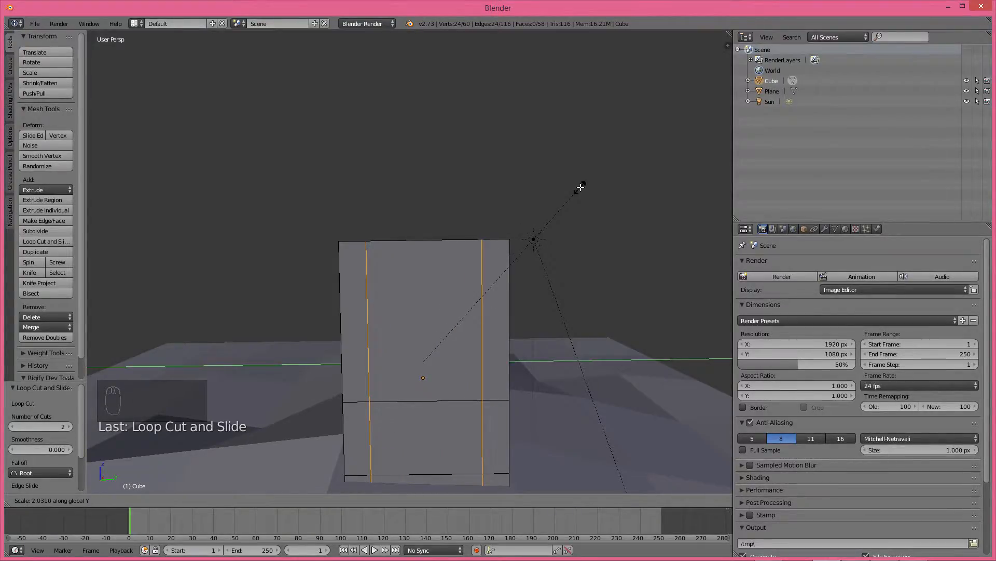
click(580, 184)
middle_drag(534, 238, 515, 299)
scroll(515, 299, up, 2)
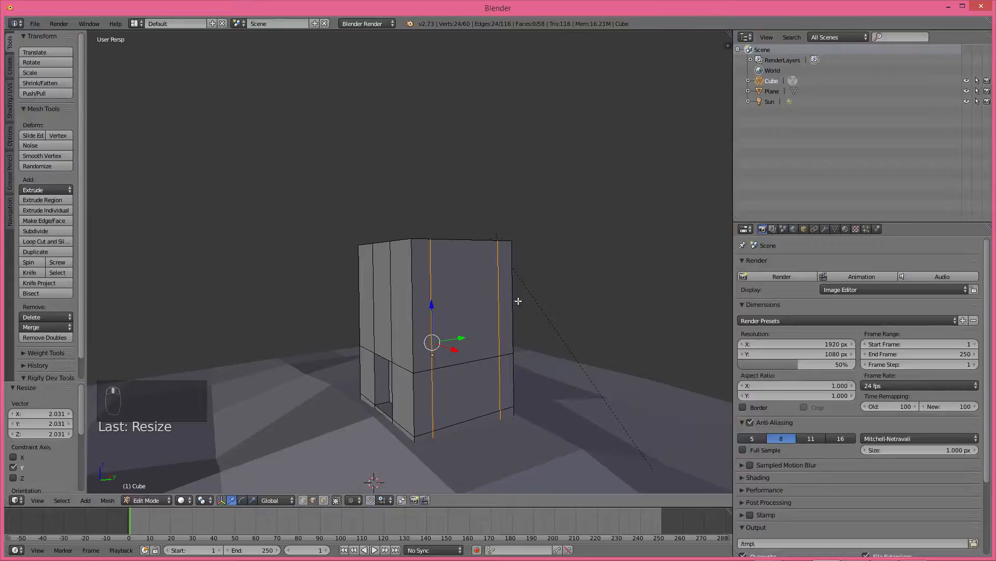
key(a)
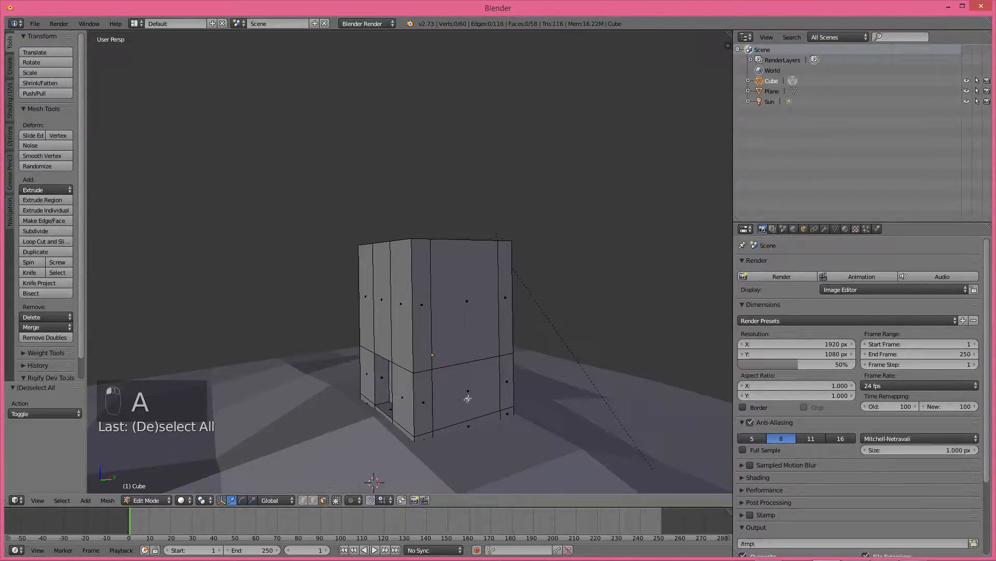
- Delete the wide lower middle faces on both opposite sides of the block to make window openings
middle_drag(473, 393, 485, 326)
shift+right_click(409, 393)
key(x)
click(408, 389)
- In edge selection, extrude the border loop of one window opening and move it inward about 0.07 along X
scroll(443, 404, up, 3)
scroll(423, 396, down, 2)
scroll(451, 405, up, 2)
click(315, 501)
middle_drag(404, 408, 410, 329)
right_click(388, 416)
alt+right_click(512, 375)
scroll(411, 378, up, 3)
middle_drag(409, 380, 421, 340)
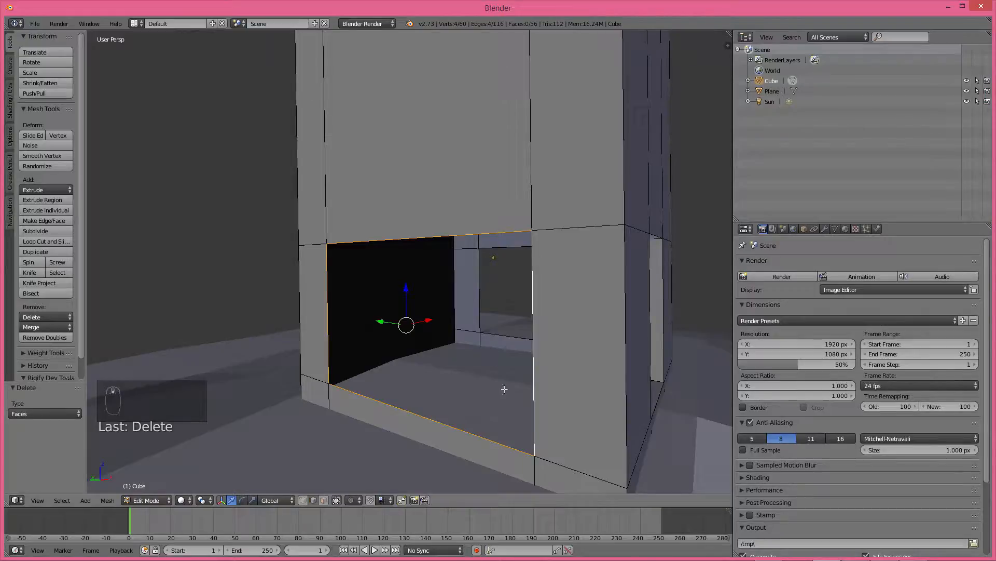
key(a)
key(a)
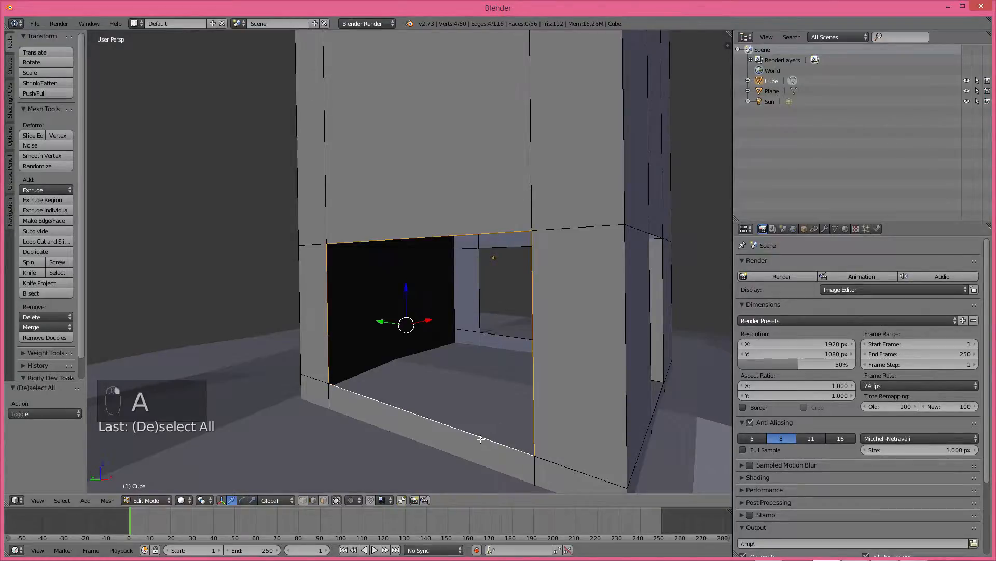
key(e)
right_click(486, 353)
middle_drag(486, 352, 474, 363)
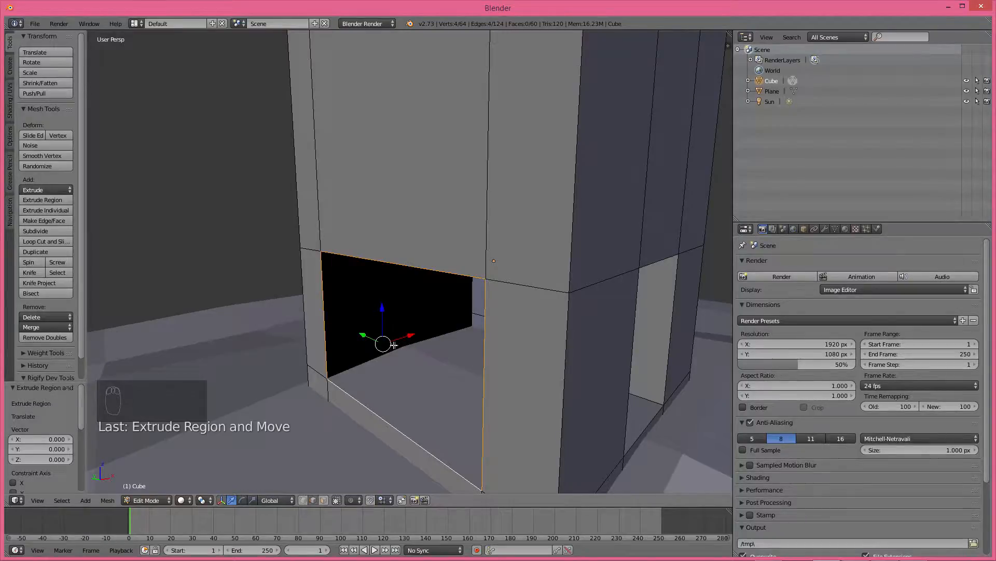
key(g)
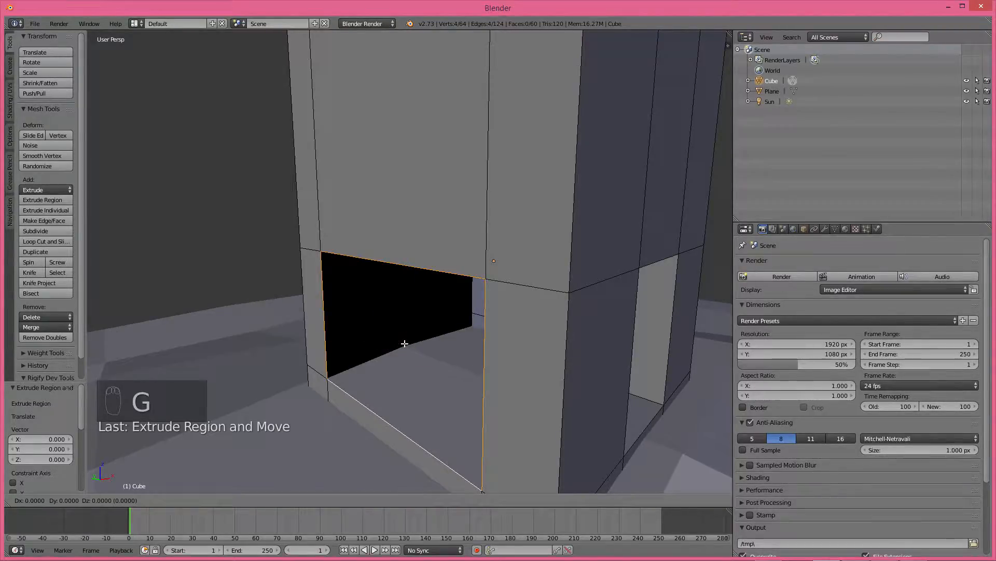
key(x)
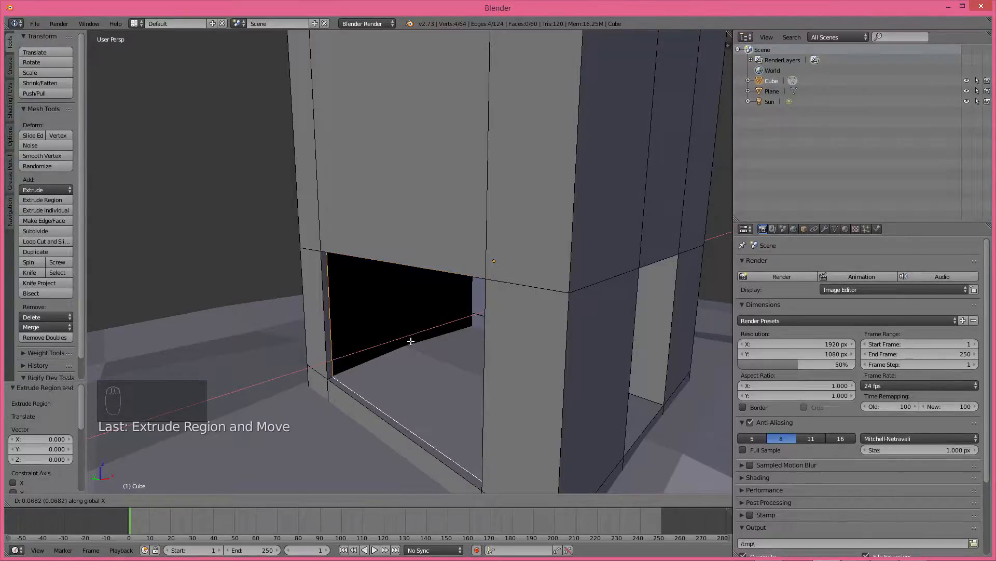
click(411, 340)
- Extrude the border loop of the opposite window opening and move it inward about -0.08 along X
key(a)
middle_drag(412, 341, 353, 349)
alt+right_click(411, 378)
middle_drag(412, 379, 462, 386)
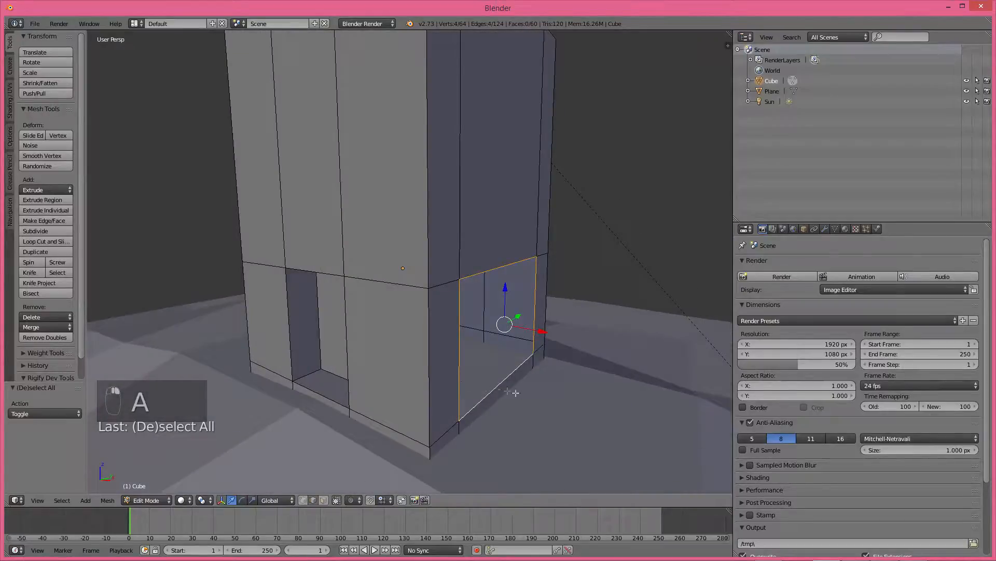
key(e)
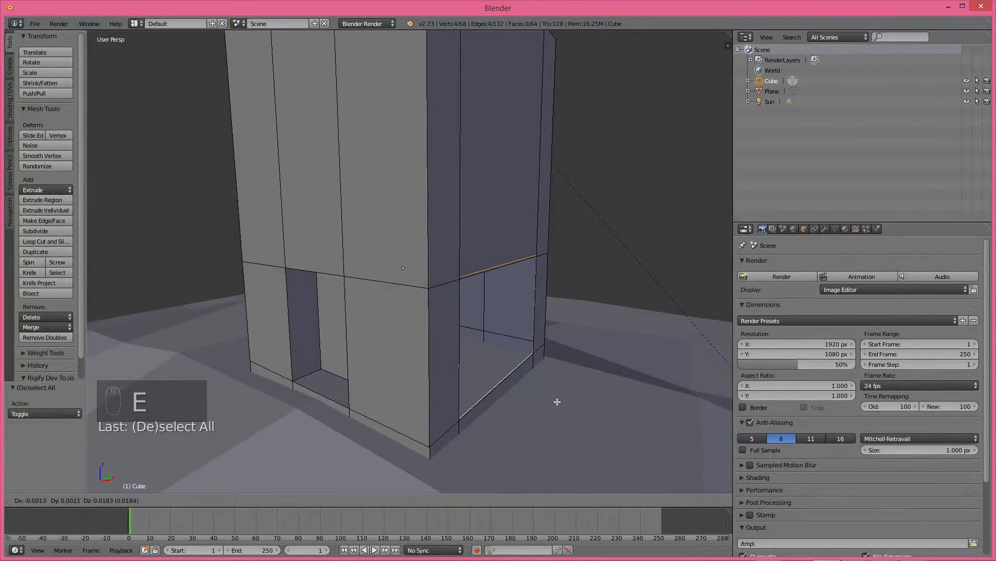
right_click(557, 402)
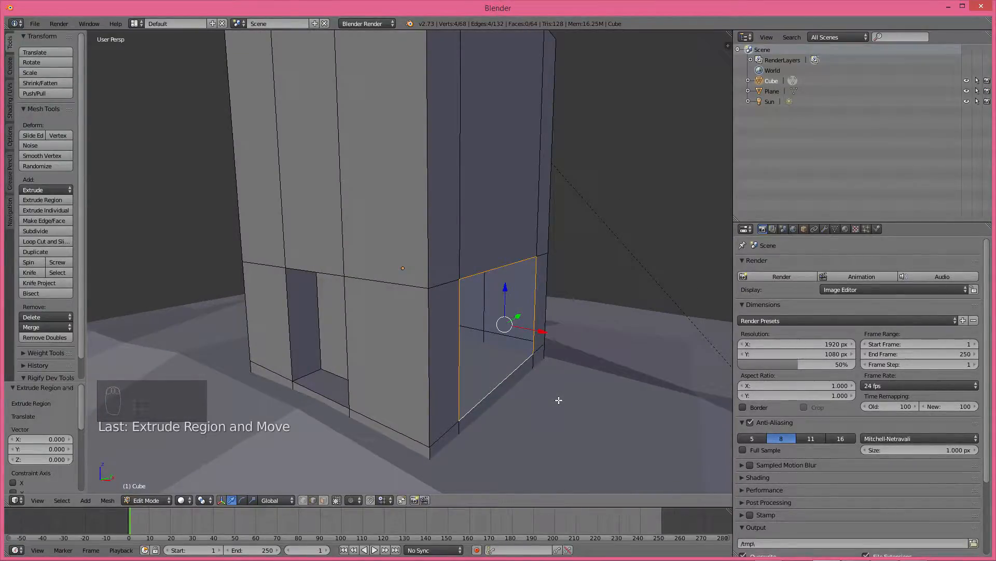
key(g)
key(x)
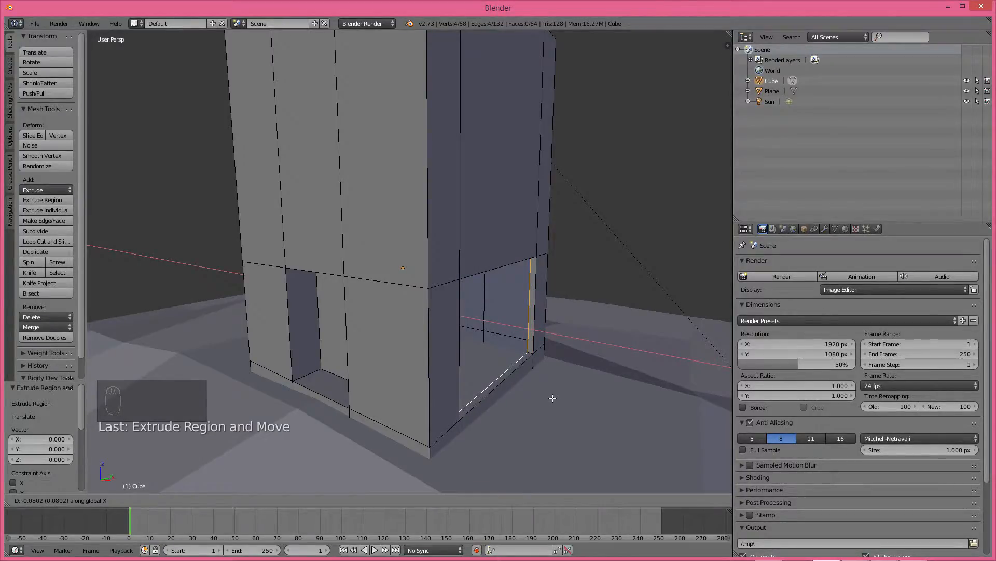
click(553, 396)
- Select the inner border loop of the first window recess and fill it with a face
middle_drag(552, 398, 303, 388)
scroll(492, 393, up, 3)
key(a)
middle_drag(582, 418, 502, 423)
alt+right_click(509, 430)
middle_drag(509, 430, 270, 346)
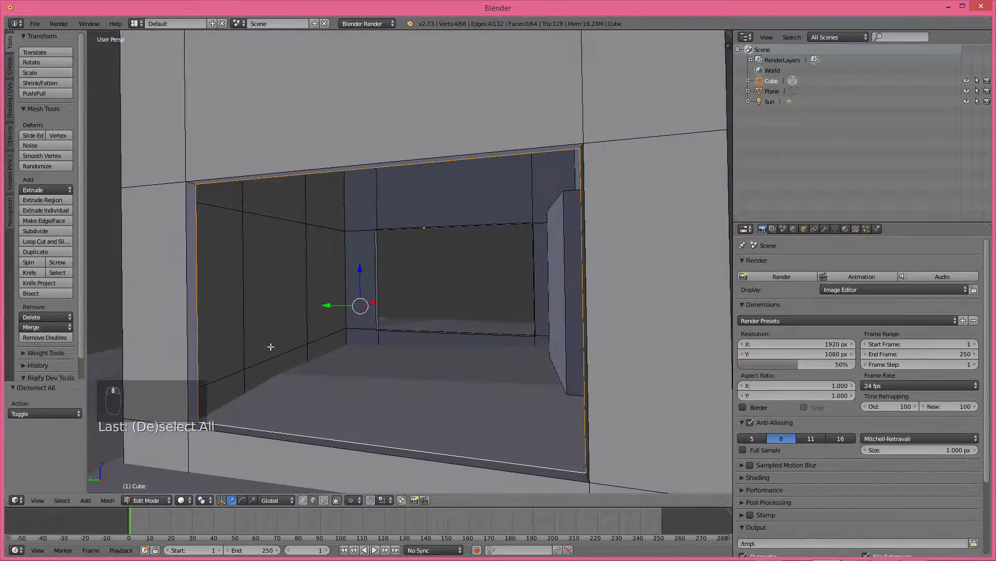
key(f)
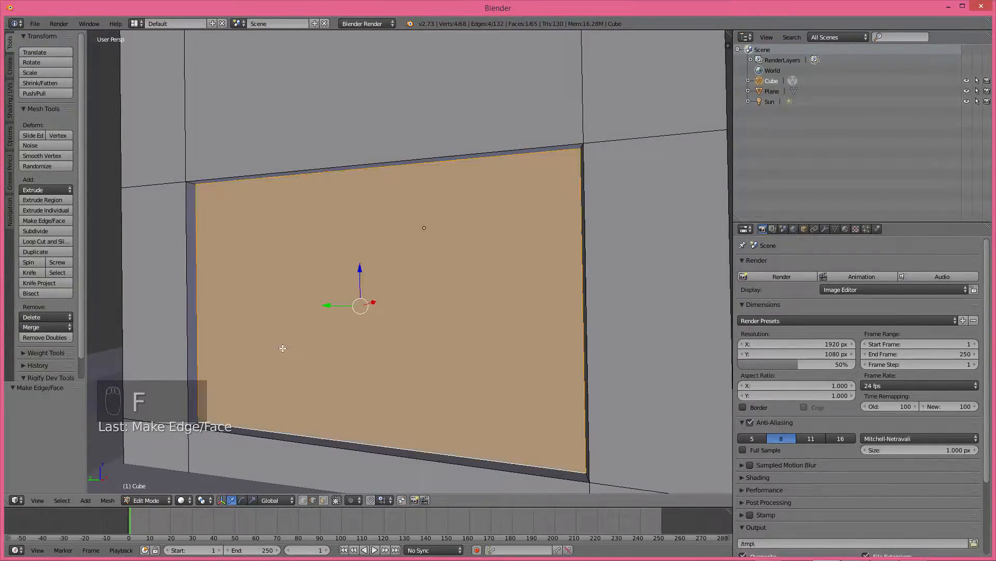
key(a)
- Fill the inner border loop of the opposite window recess with a face and deselect it
middle_drag(323, 338, 592, 400)
alt+right_click(586, 375)
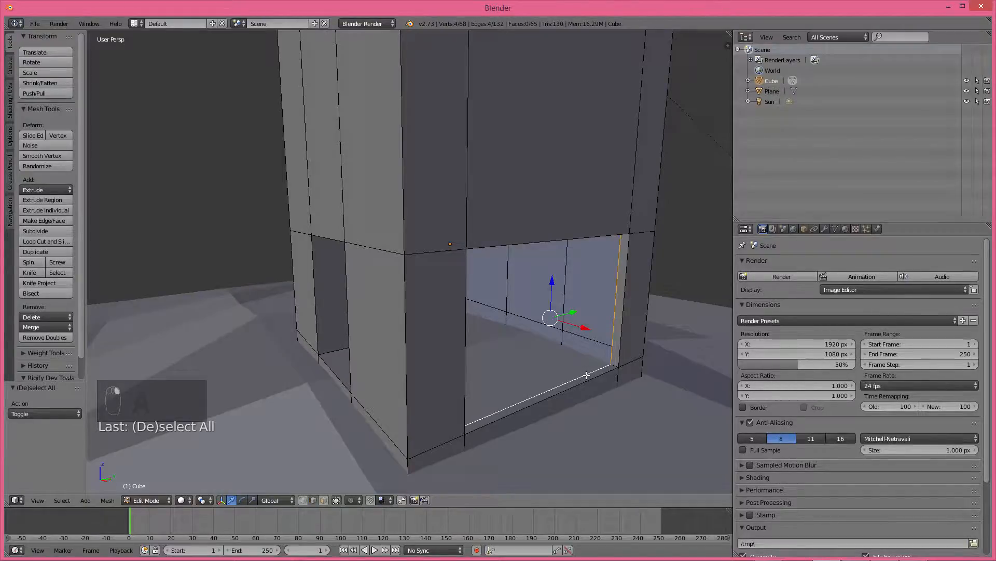
key(f)
middle_drag(571, 379, 413, 373)
key(a)
click(323, 501)
right_click(408, 336)
key(shift+s)
click(410, 339)
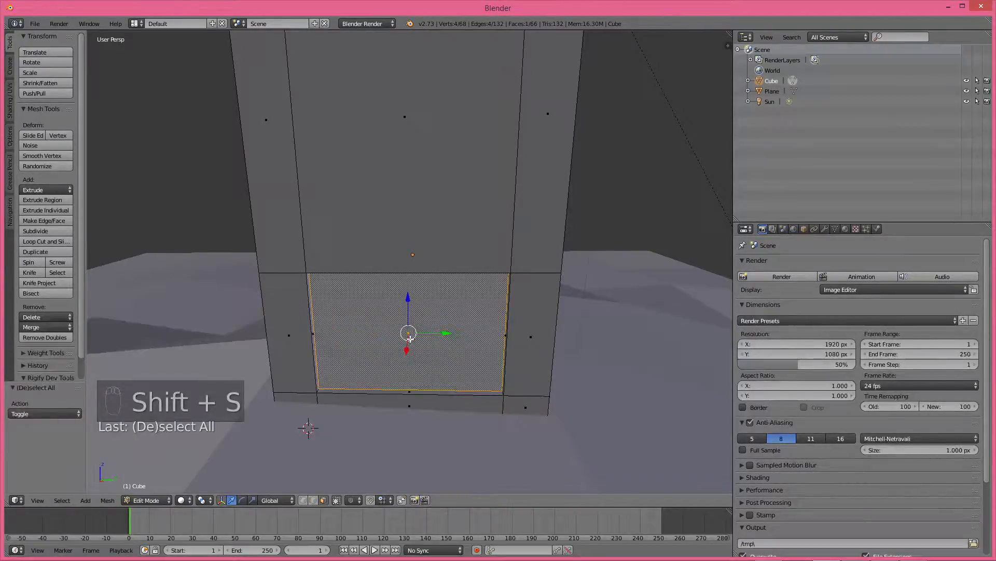
key(a)
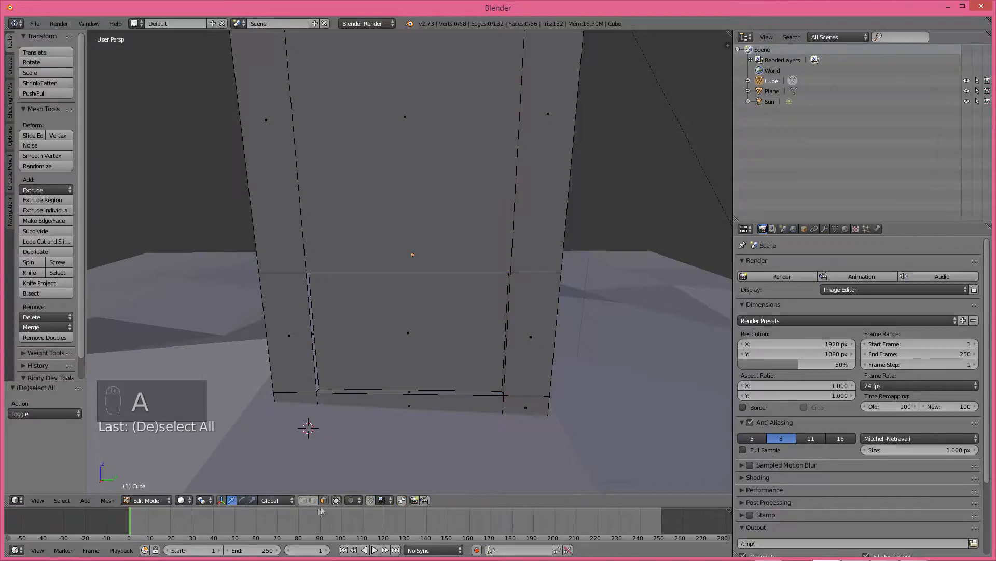
key(Tab)
key(Tab)
key(Tab)
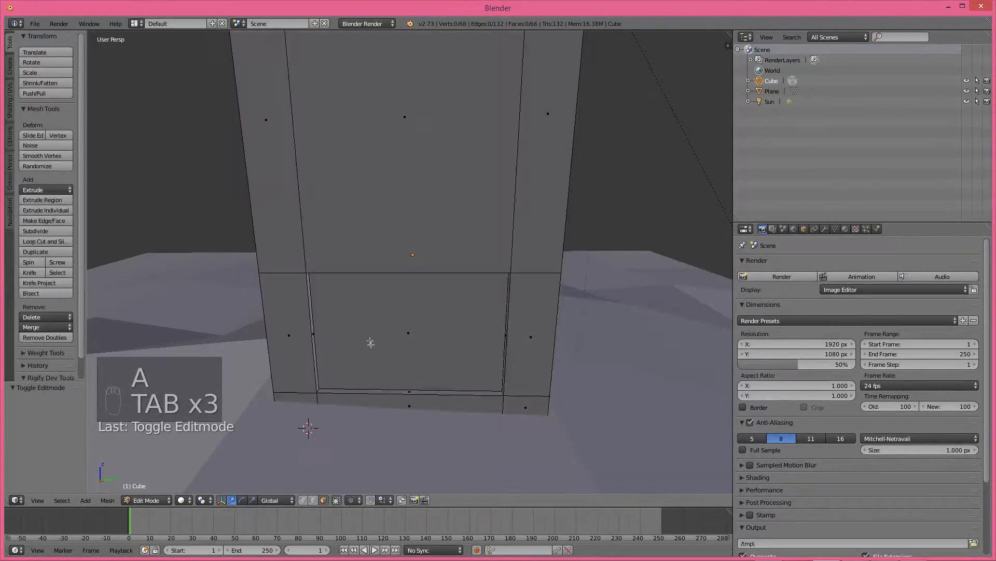
- In face selection, select the recessed back face of the first window and snap the 3D cursor to it
click(323, 499)
click(324, 500)
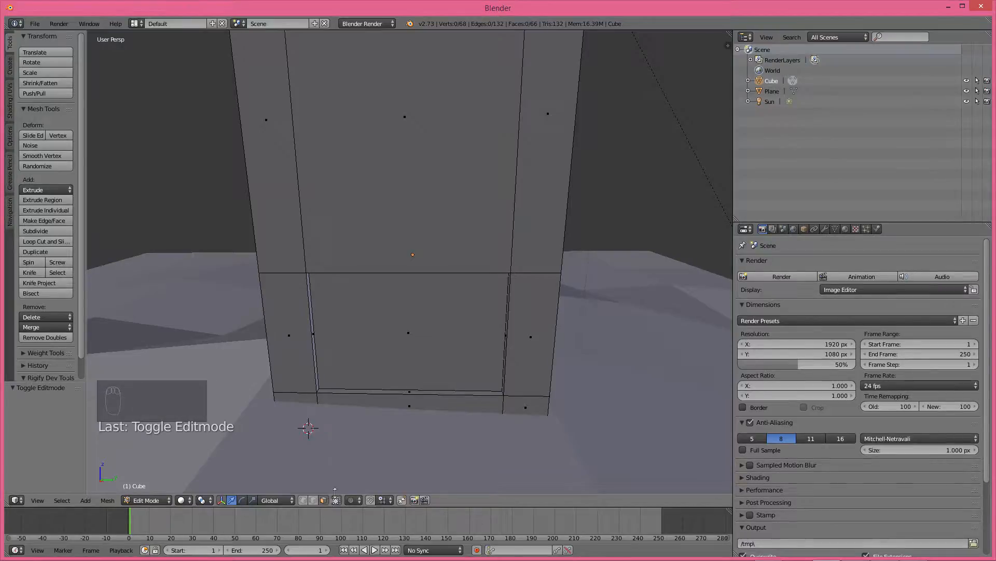
right_click(407, 335)
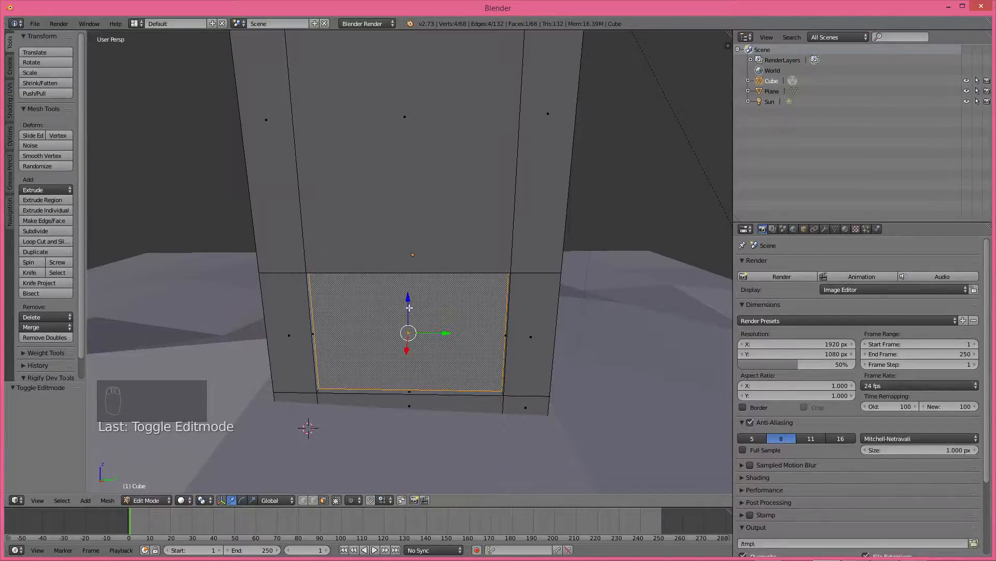
key(shift+s)
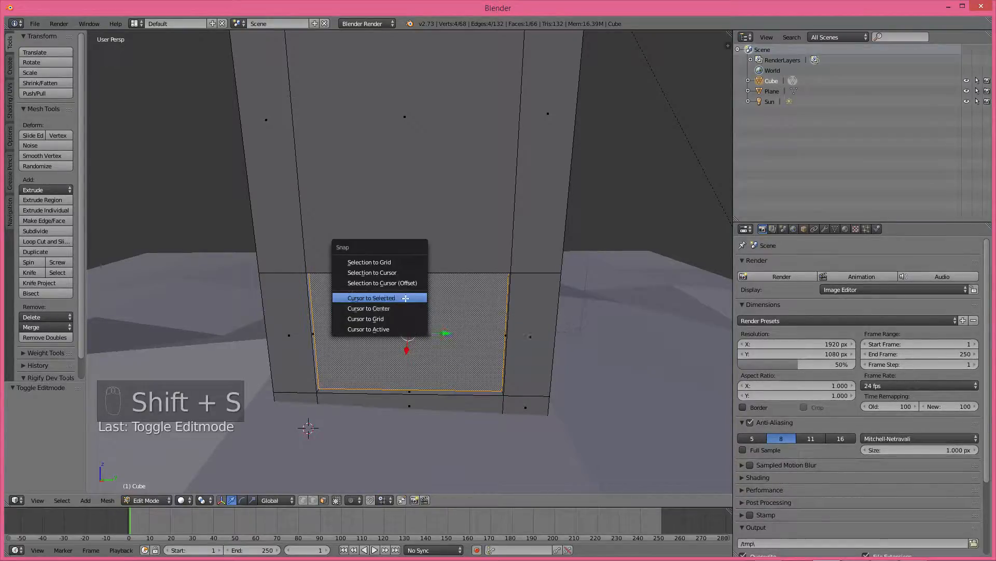
click(406, 298)
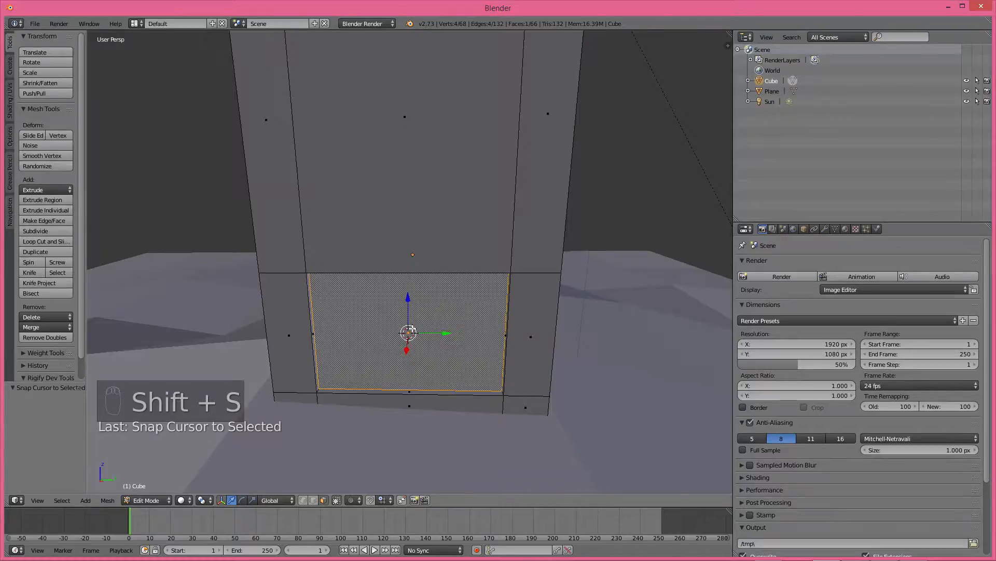
- Deselect everything and add a cube to the building mesh at the 3D cursor in the window recess
scroll(413, 329, up, 3)
key(a)
scroll(412, 338, down, 3)
middle_drag(412, 340, 460, 321)
key(a)
key(a)
key(a)
key(a)
key(a)
key(a)
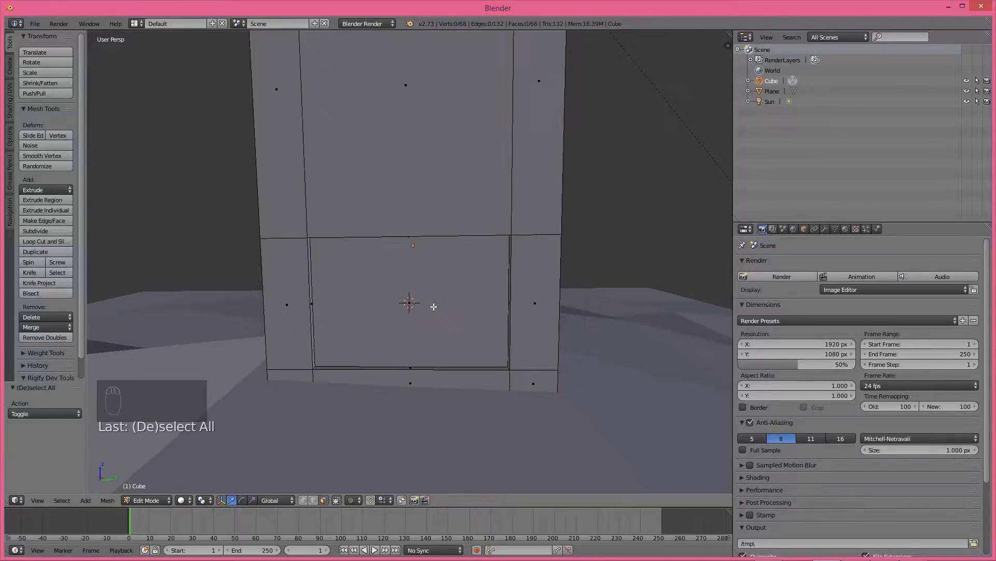
key(shift+a)
click(435, 313)
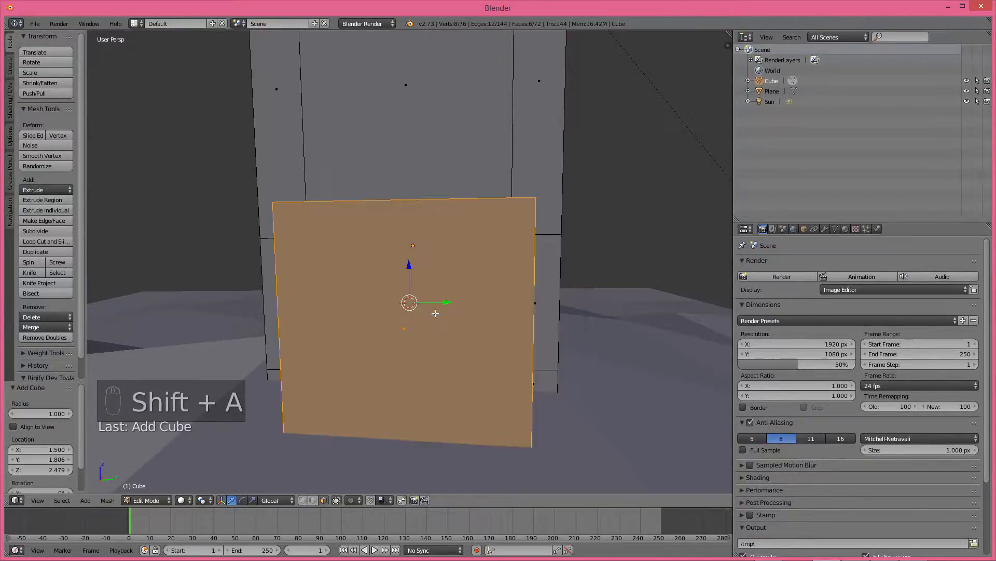
- Scale the new cube down uniformly, stretch it along Z by about 11.1 into a vertical window bar, and deselect it
key(s)
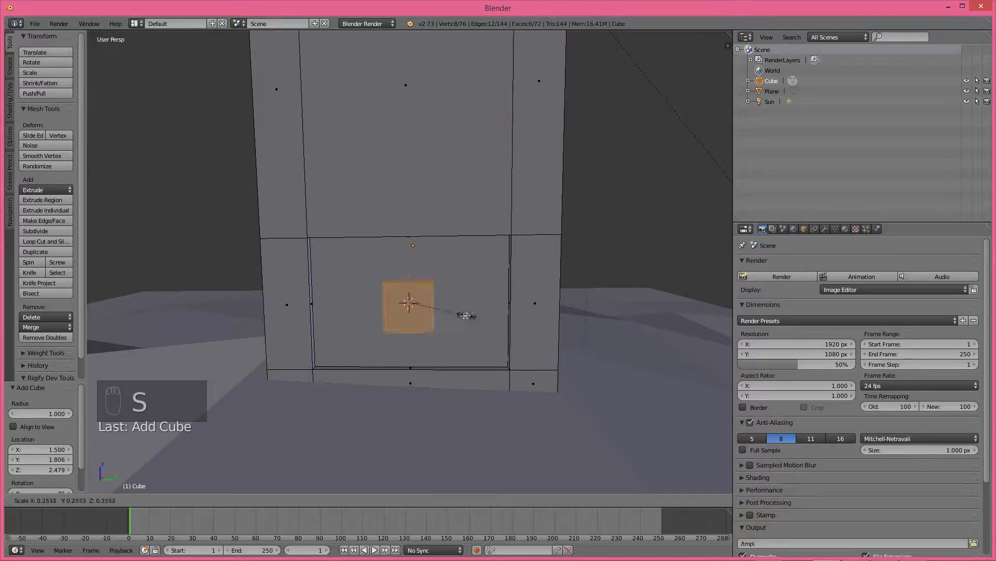
click(431, 315)
middle_drag(431, 315, 502, 333)
scroll(485, 313, up, 5)
key(s)
click(491, 322)
key(s)
key(z)
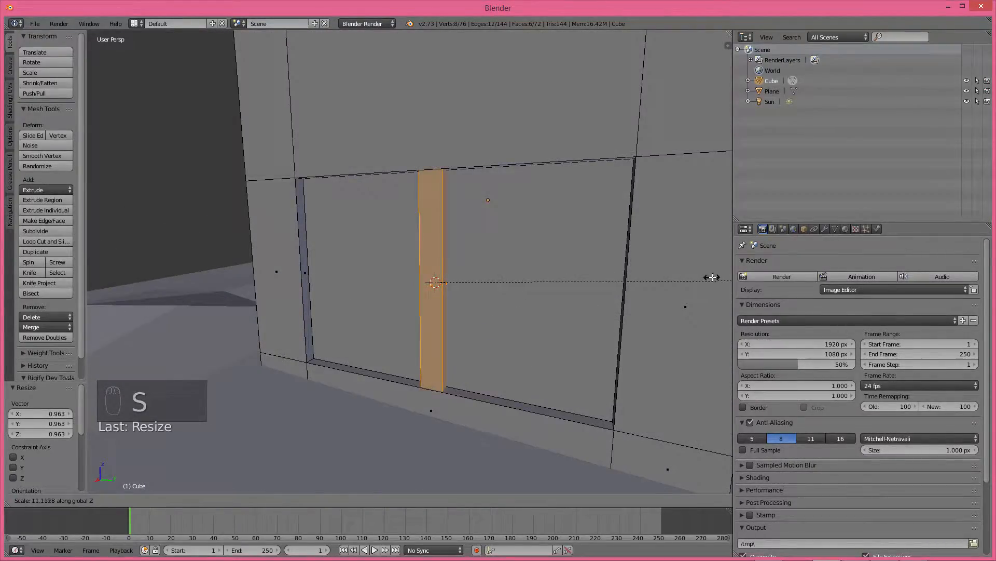
click(711, 277)
key(a)
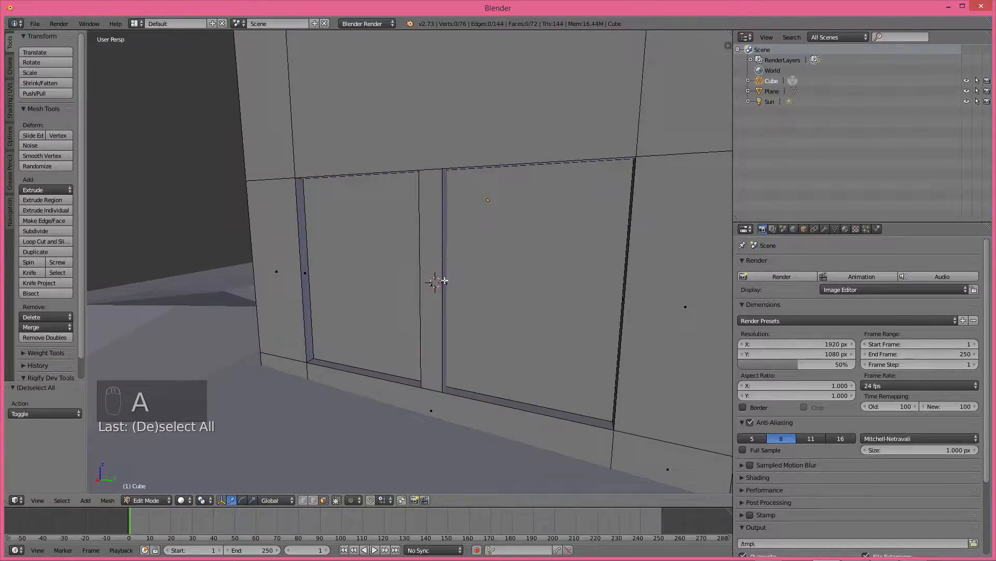
- Add two horizontal loop cuts around the vertical window bar
key(l)
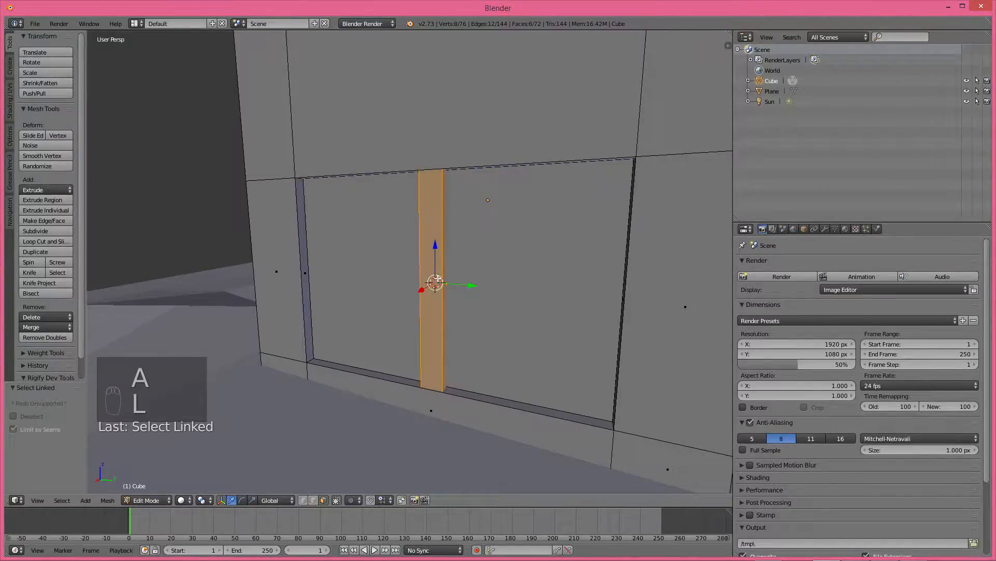
key(a)
key(ctrl+r)
scroll(441, 274, up, 1)
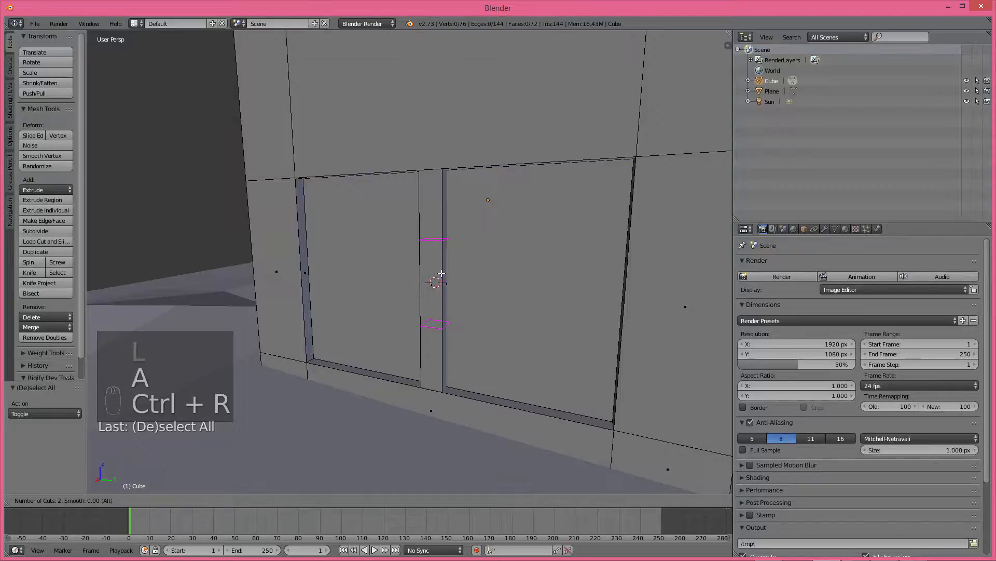
click(443, 271)
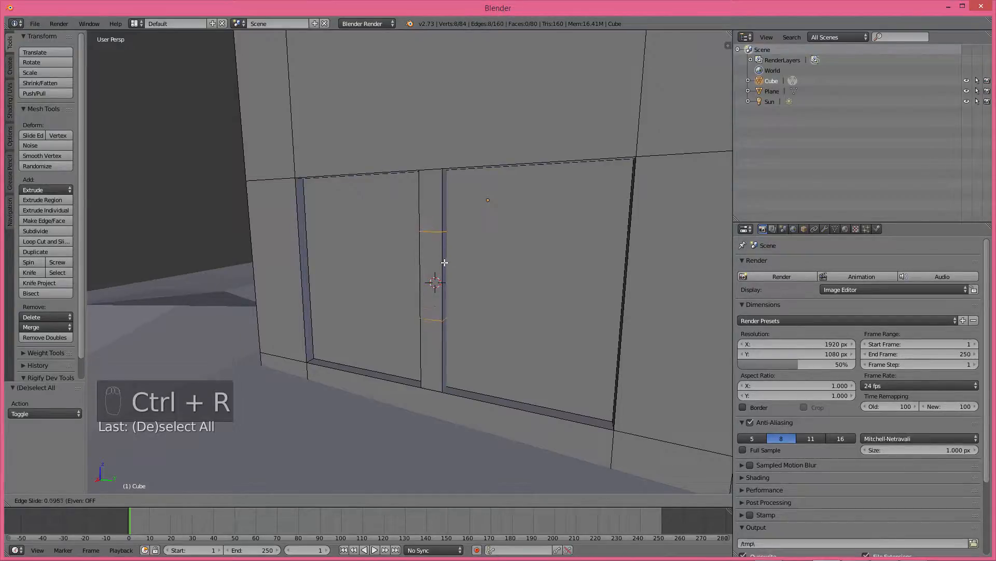
click(442, 266)
- Scale the two new loops along Z by about 0.209 to form a short middle segment, and deselect them
key(s)
key(z)
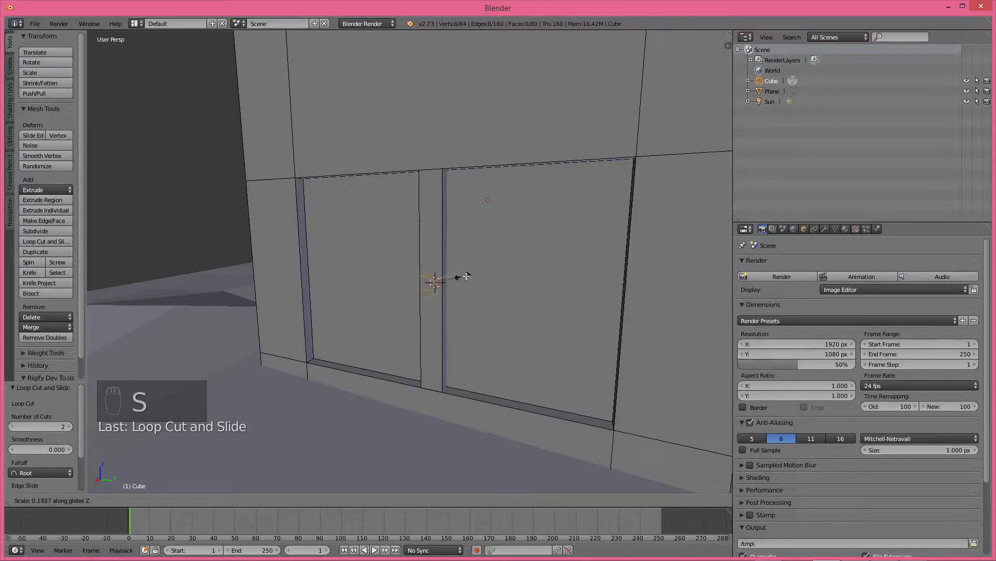
click(466, 276)
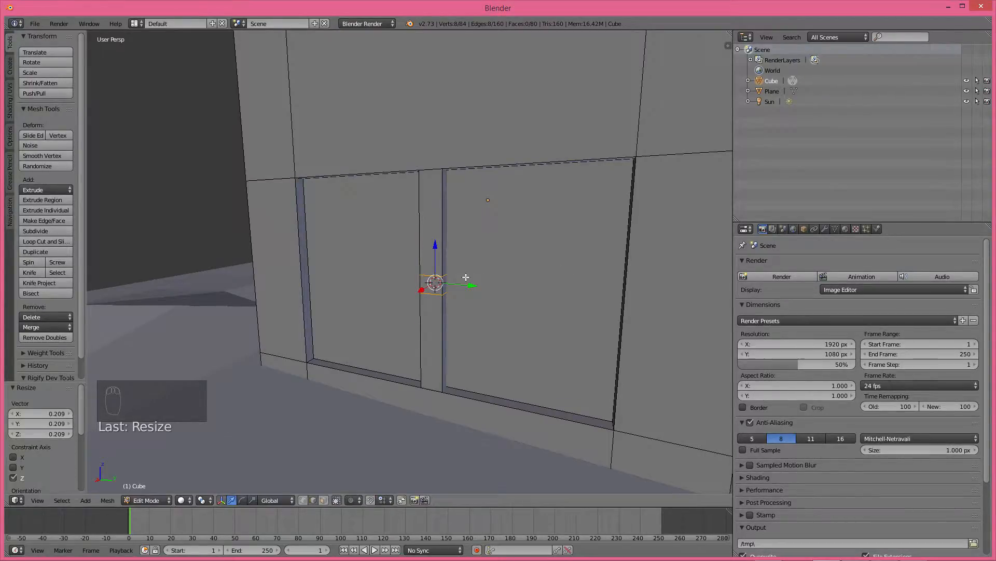
middle_drag(470, 280, 402, 375)
key(a)
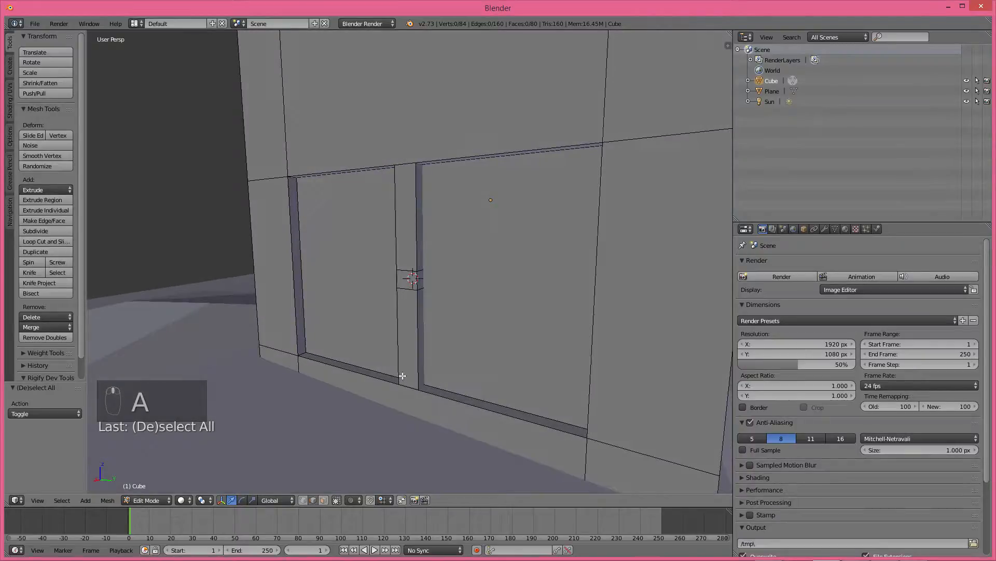
- In face selection, select the two opposite side faces of the vertical bar's short middle segment
click(323, 501)
scroll(427, 280, up, 5)
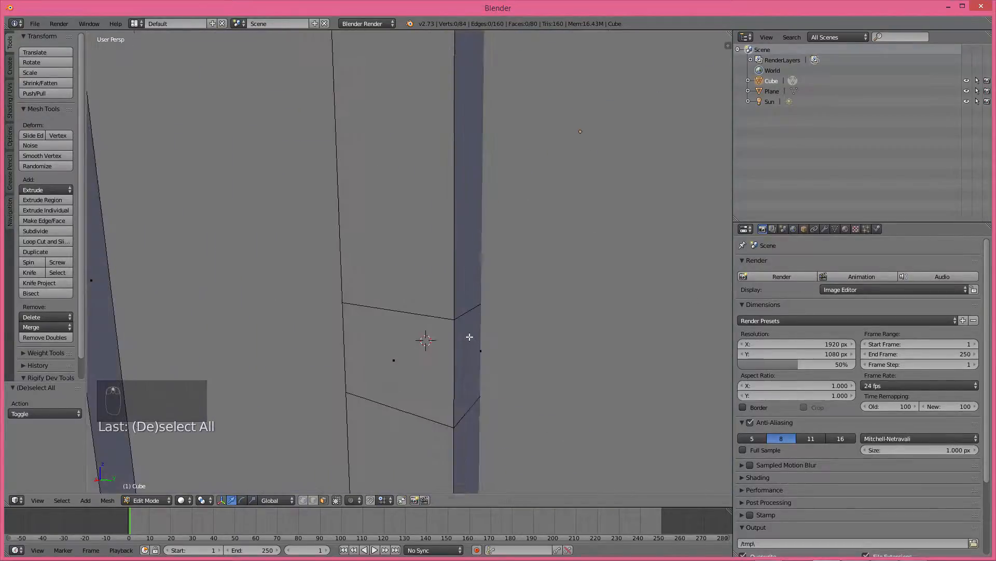
right_click(480, 352)
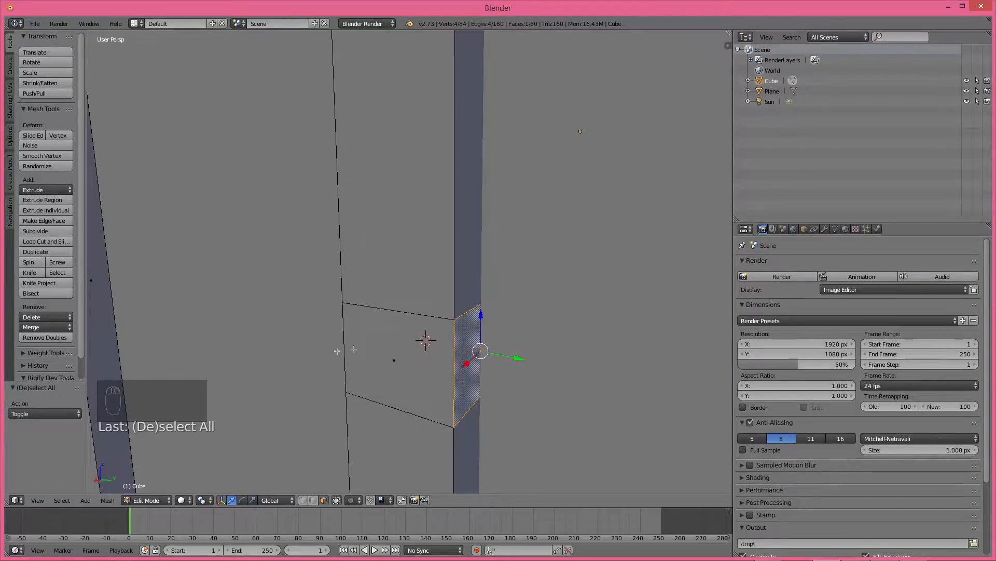
scroll(354, 349, up, 8)
scroll(355, 358, down, 6)
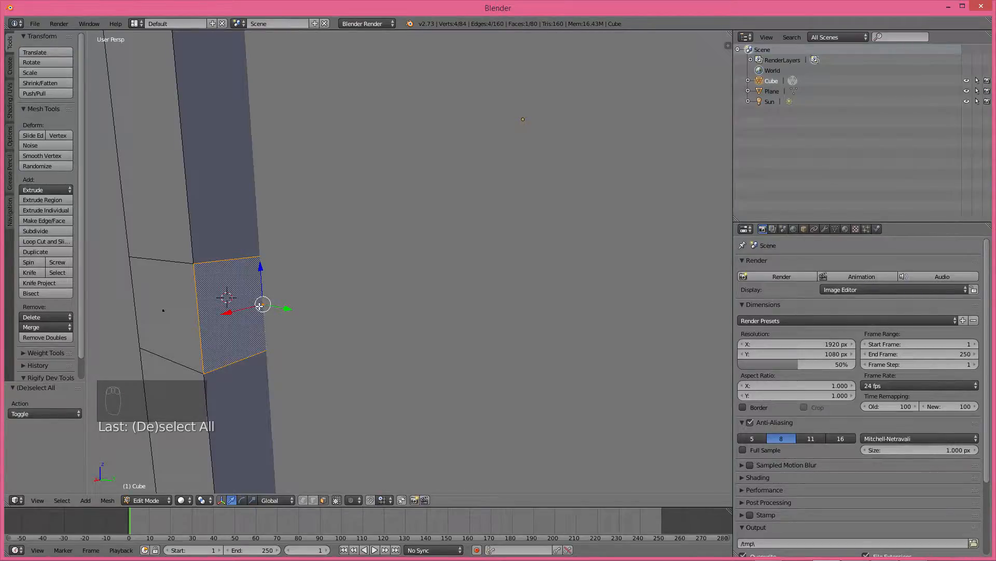
key(a)
right_click(259, 306)
middle_drag(259, 327, 314, 331)
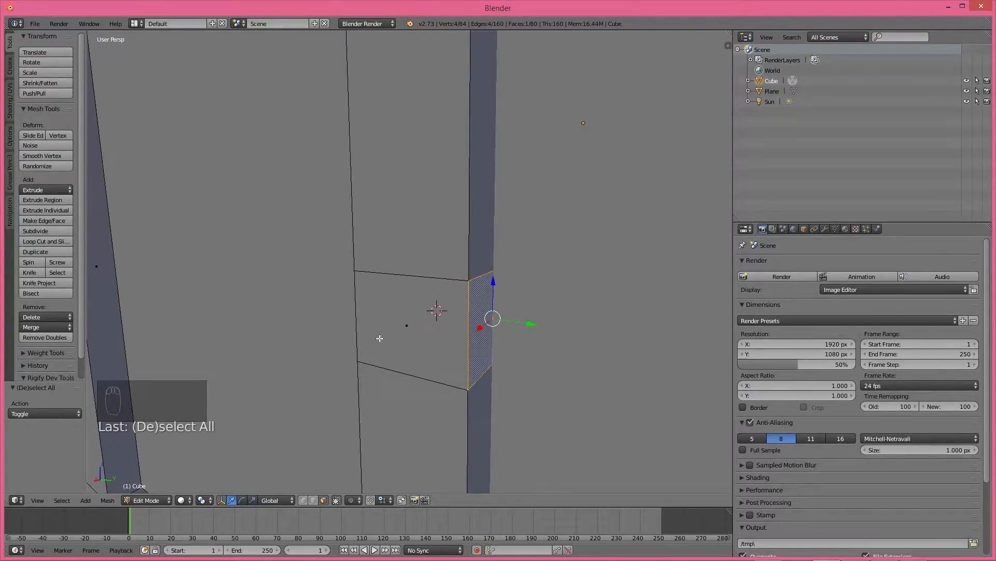
middle_drag(377, 334, 404, 336)
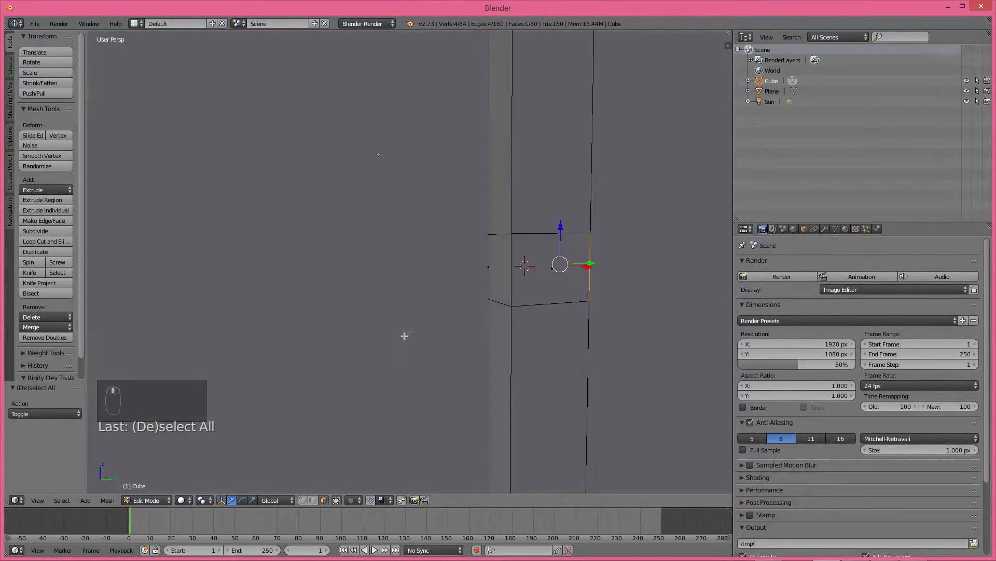
shift+right_click(490, 268)
scroll(490, 268, down, 6)
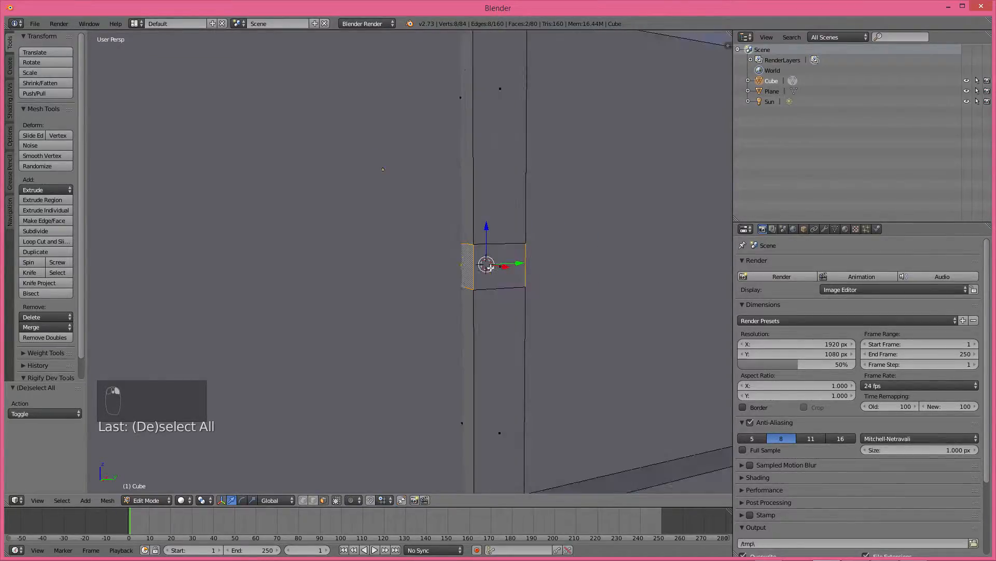
middle_drag(489, 268, 478, 271)
- Extrude the two side faces in place and scale them along Y into a crossbar spanning the window's width
key(e)
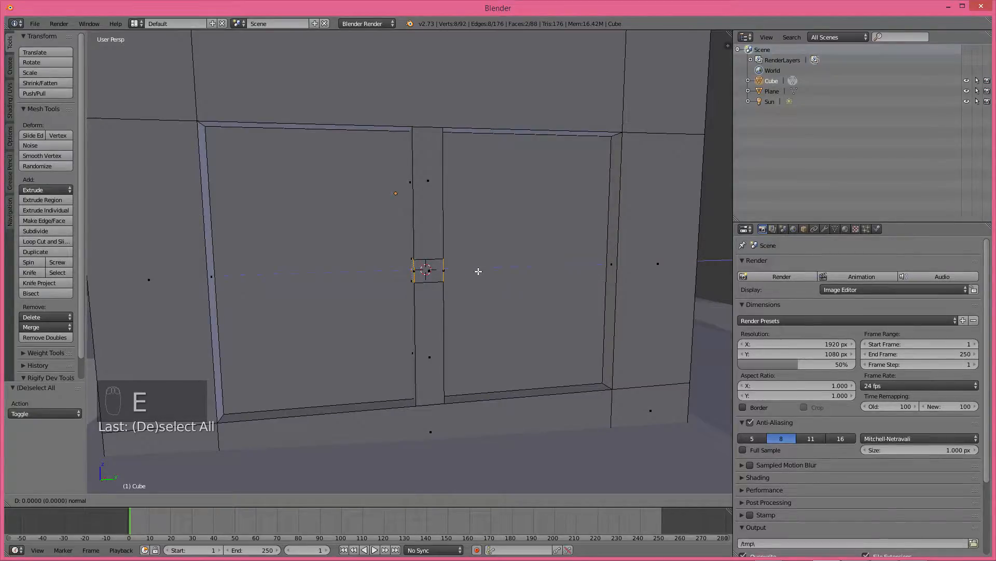
click(478, 271)
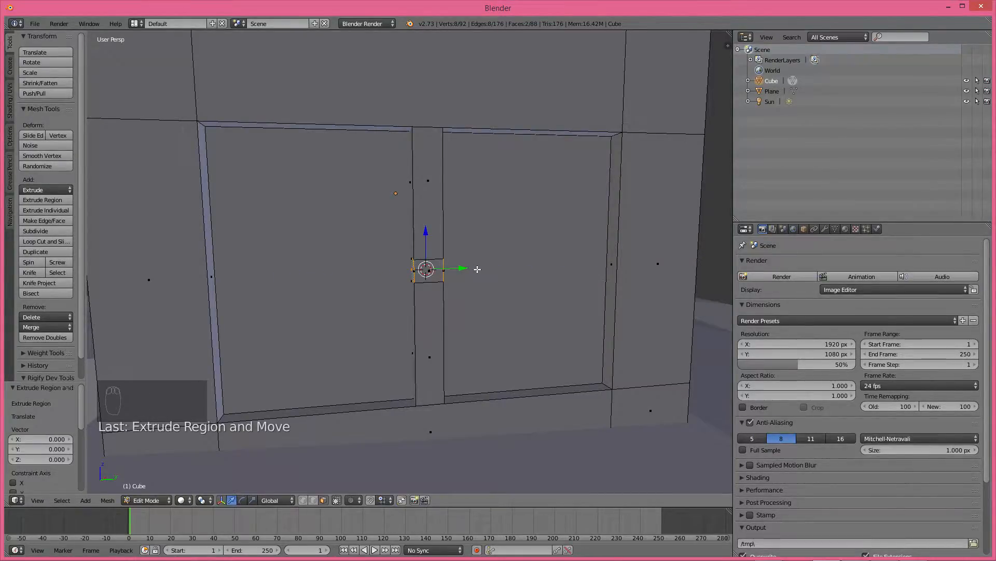
key(s)
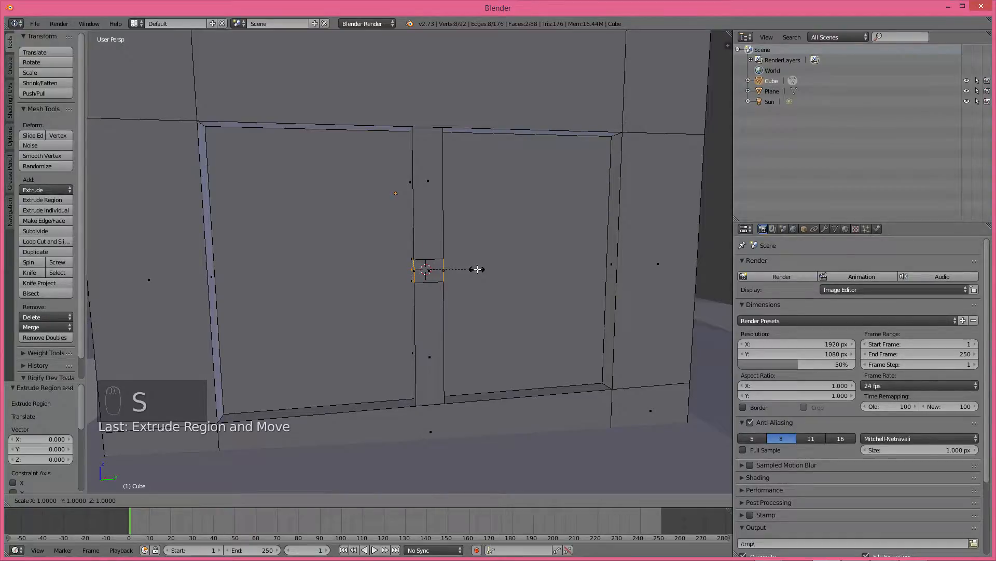
key(y)
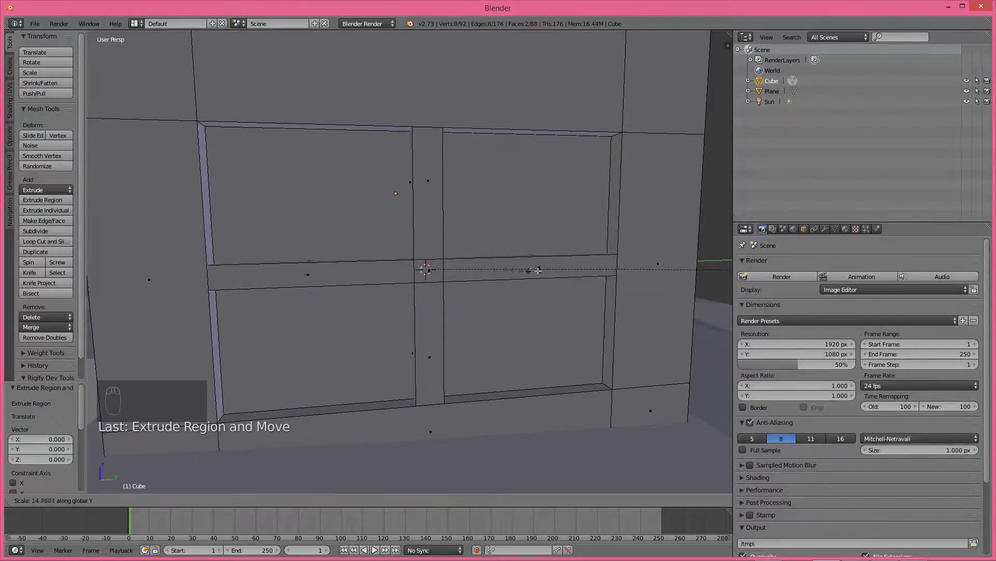
click(555, 270)
- Examine the window's cross-shaped bars in Object Mode from different angles
key(Tab)
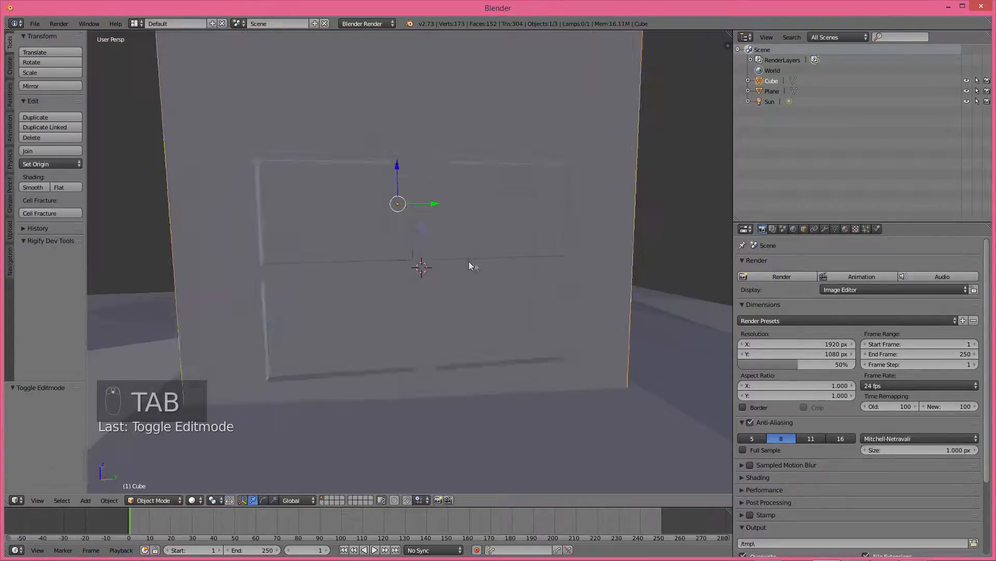
scroll(471, 261, down, 1)
middle_drag(469, 261, 428, 265)
scroll(387, 266, up, 3)
key(Tab)
key(Tab)
scroll(510, 229, up, 2)
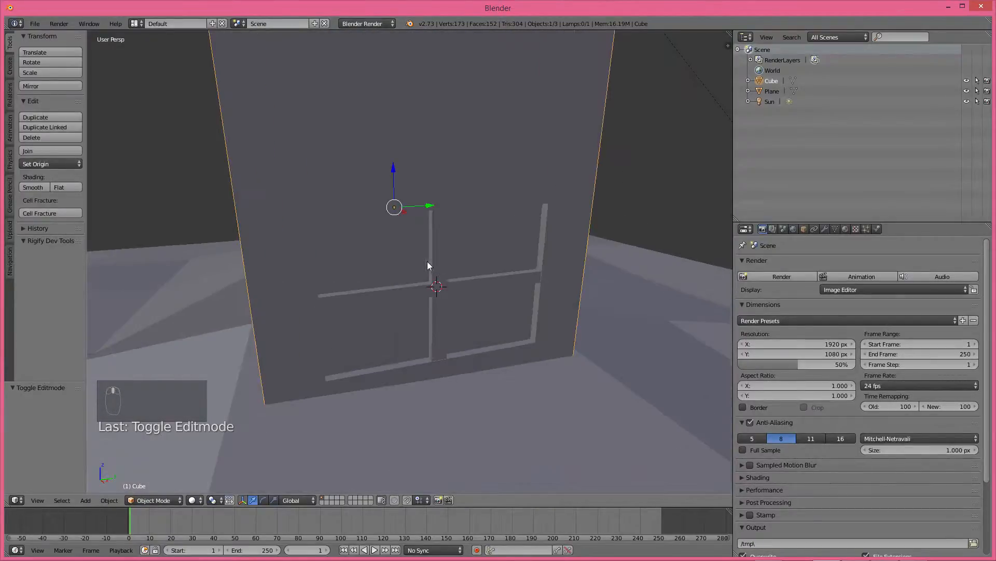
scroll(445, 277, up, 1)
- In Edit Mode, select the whole linked window cross, duplicate it in place and rotate the copy 180° about Z
key(Tab)
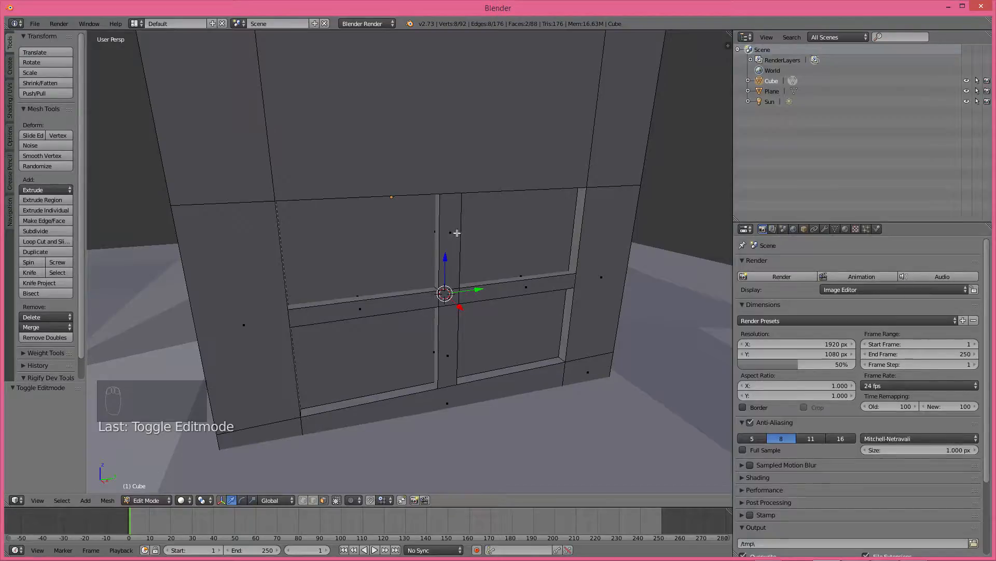
key(l)
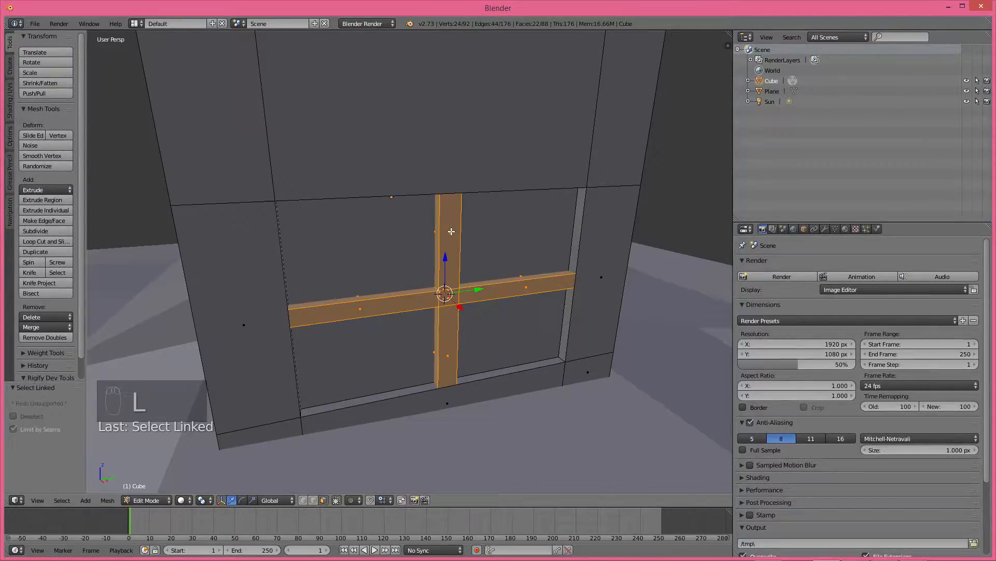
key(shift+d)
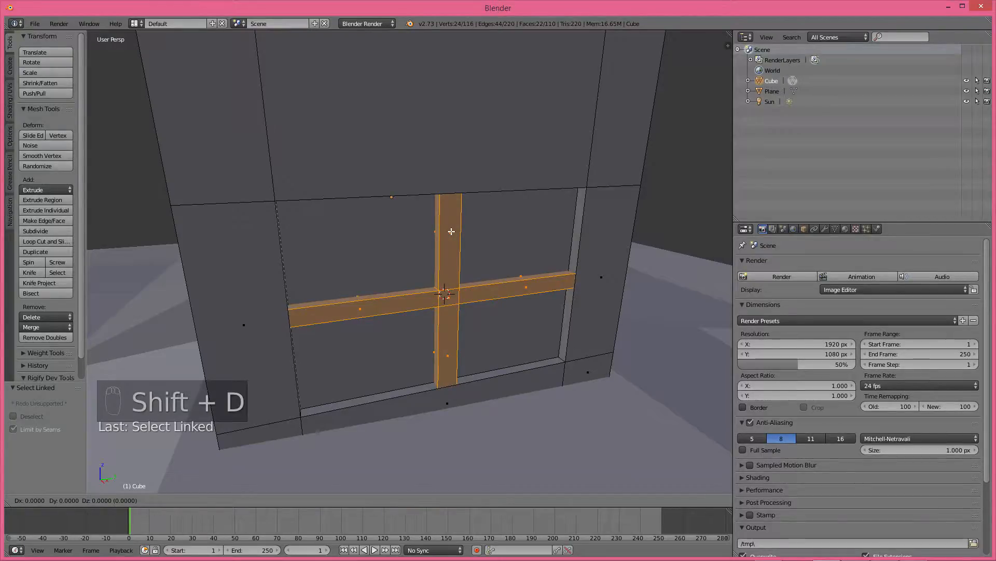
right_click(451, 231)
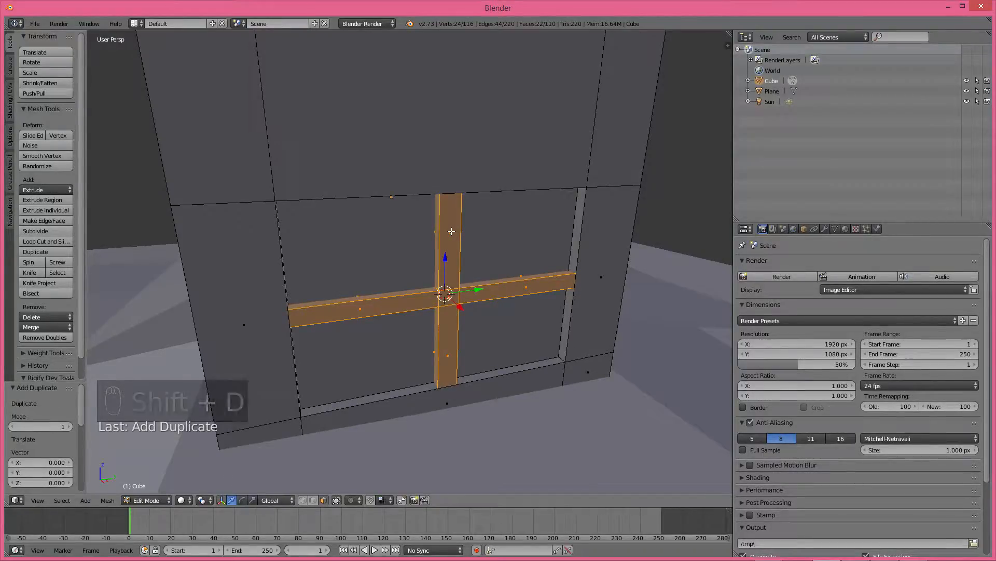
key(r)
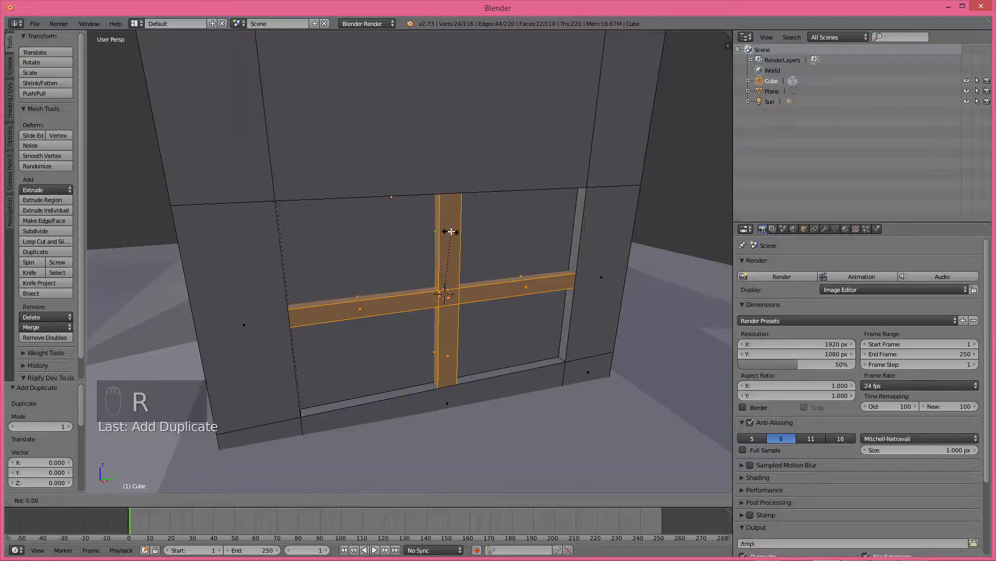
text(z)
text(180)
key(Return)
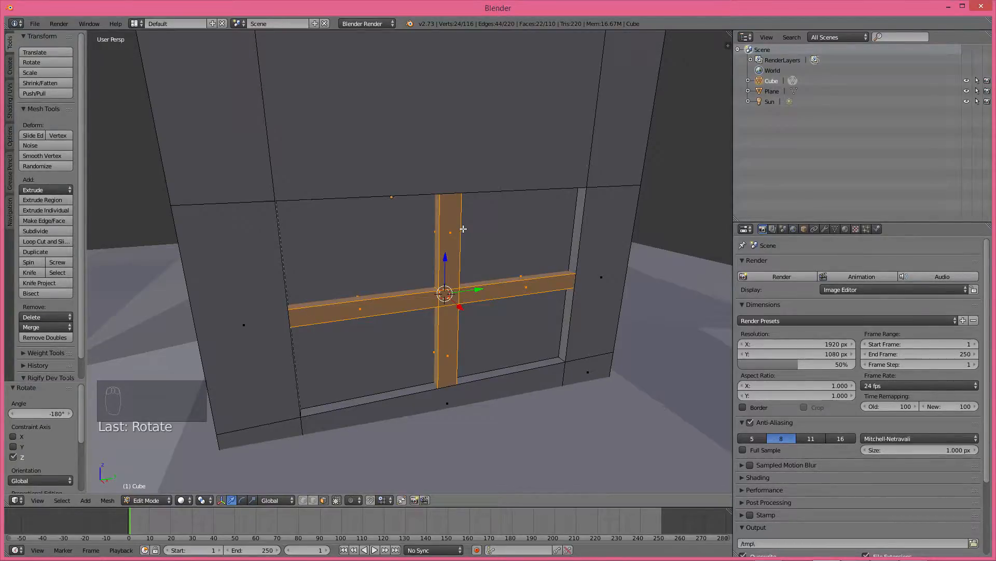
- Move the duplicated cross about -3.267 along X to the window on the opposite side of the building
middle_drag(349, 283, 483, 281)
scroll(495, 279, down, 4)
scroll(483, 281, up, 4)
key(g)
key(x)
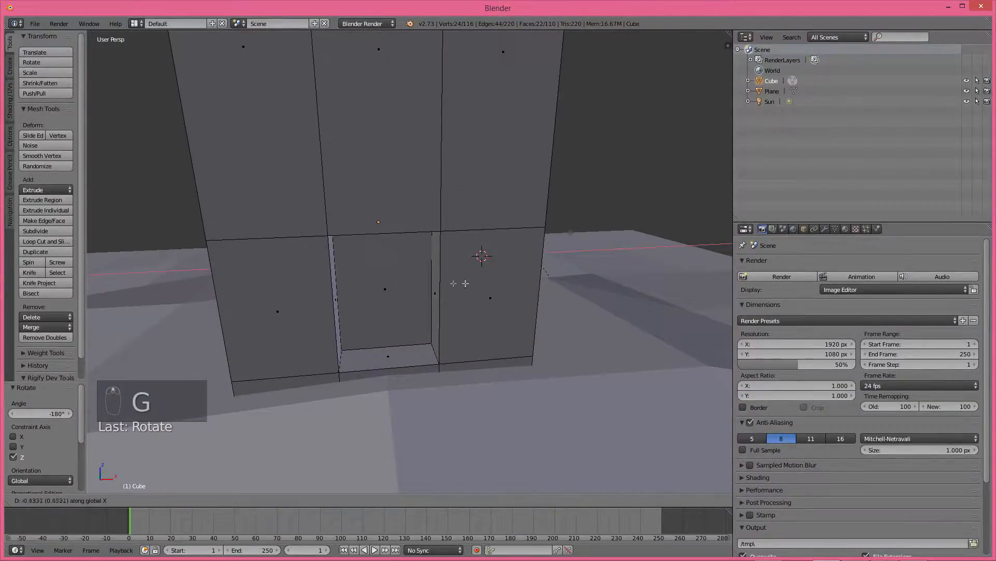
click(263, 289)
- Move the duplicated window cross a further 0.34 or so along X into its window opening
middle_drag(263, 289, 379, 275)
scroll(291, 305, up, 2)
key(g)
key(x)
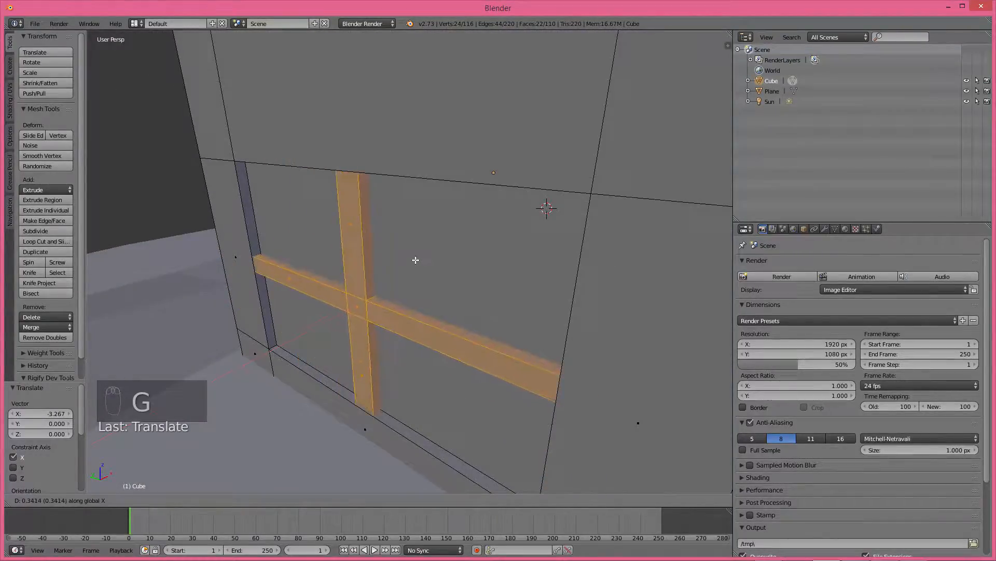
click(416, 260)
- Examine how the duplicated cross fits in its window opening, comparing Object Mode with Edit Mode
scroll(416, 260, down, 3)
key(a)
mouse_move(417, 260)
middle_down()
mouse_move(430, 282)
mouse_move(396, 275)
mouse_move(420, 267)
middle_up()
key(Tab)
scroll(430, 281, down, 3)
key(Tab)
scroll(430, 282, up, 4)
key(Tab)
scroll(385, 279, down, 4)
key(Tab)
- Select the whole duplicated cross and nudge it along X in small increments, starting with about 0.011, to fine-tune its depth
scroll(419, 266, up, 5)
key(l)
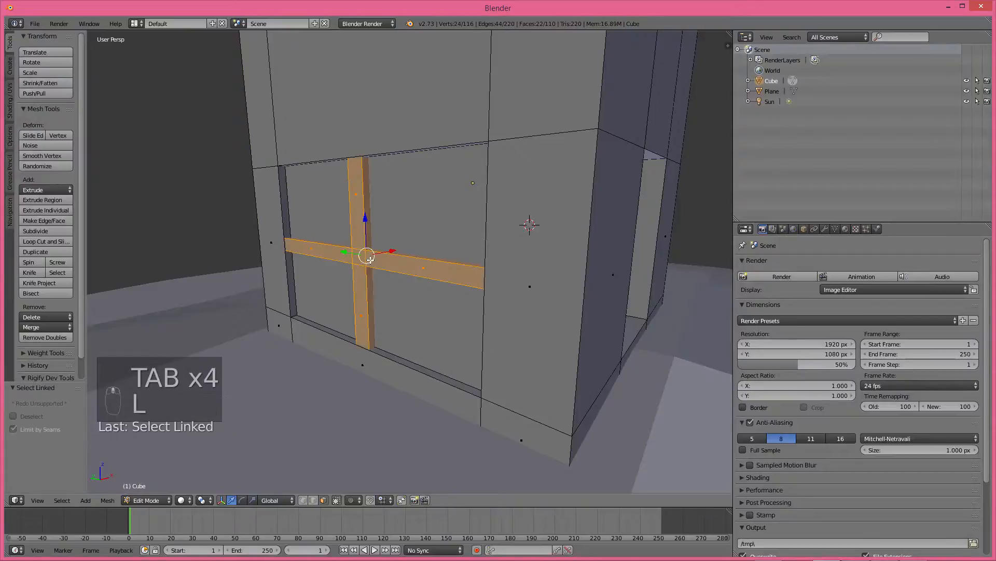
key(g)
key(x)
click(376, 258)
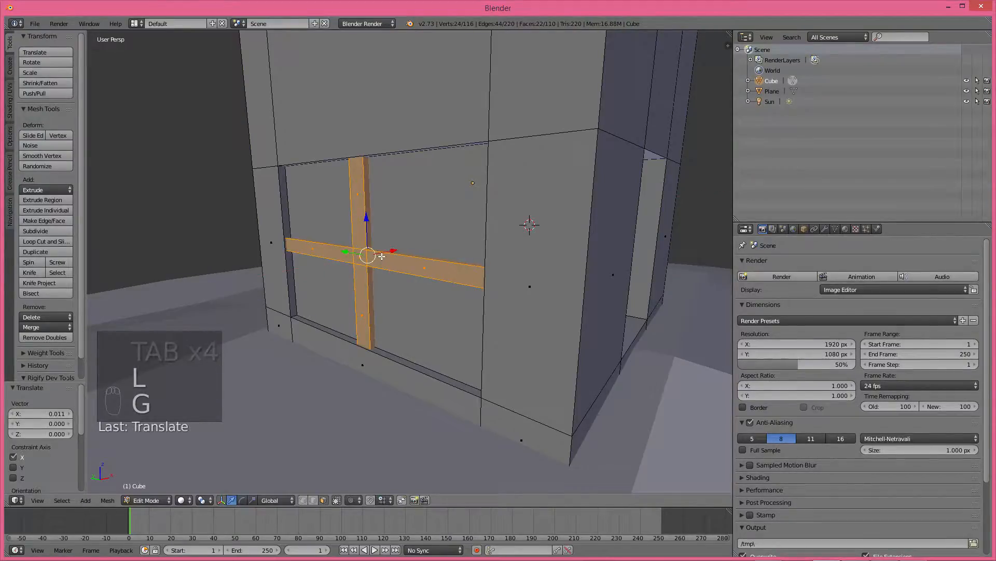
key(g)
key(x)
click(383, 256)
mouse_move(384, 257)
middle_down()
mouse_move(393, 251)
mouse_move(335, 267)
mouse_move(363, 258)
mouse_move(274, 258)
mouse_move(322, 237)
mouse_move(440, 260)
mouse_move(422, 247)
mouse_move(392, 255)
middle_up()
scroll(393, 251, down, 2)
key(g)
key(x)
click(392, 251)
scroll(362, 258, down, 3)
key(Tab)
key(Tab)
- Select the recessed door face and snap the 3D cursor to it
scroll(434, 251, up, 3)
shift+right_click(431, 246)
key(a)
key(a)
key(a)
scroll(400, 253, up, 2)
right_click(422, 233)
key(shift+s)
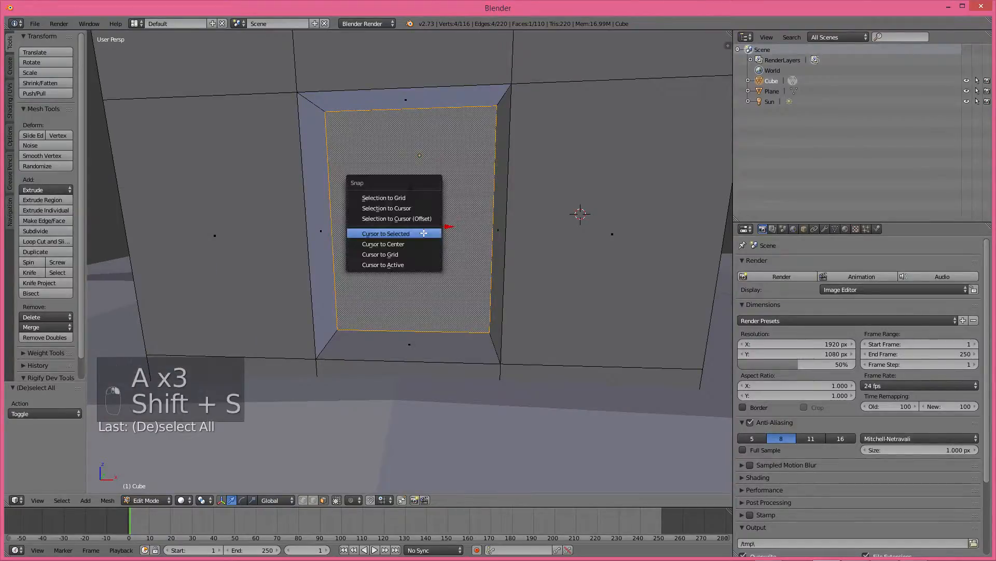
click(424, 233)
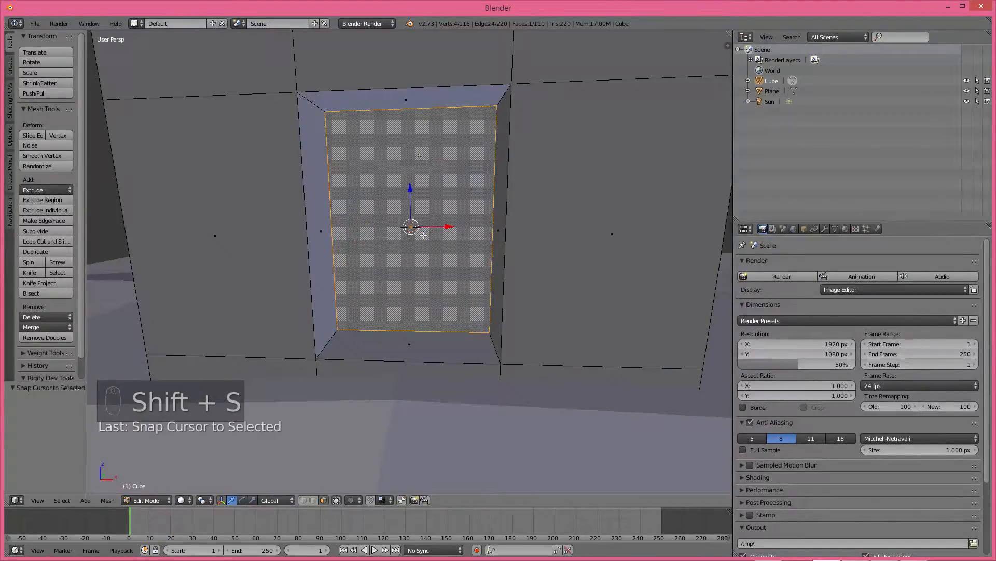
- Add a cylinder with 8 vertices at the 3D cursor on the door
key(shift+a)
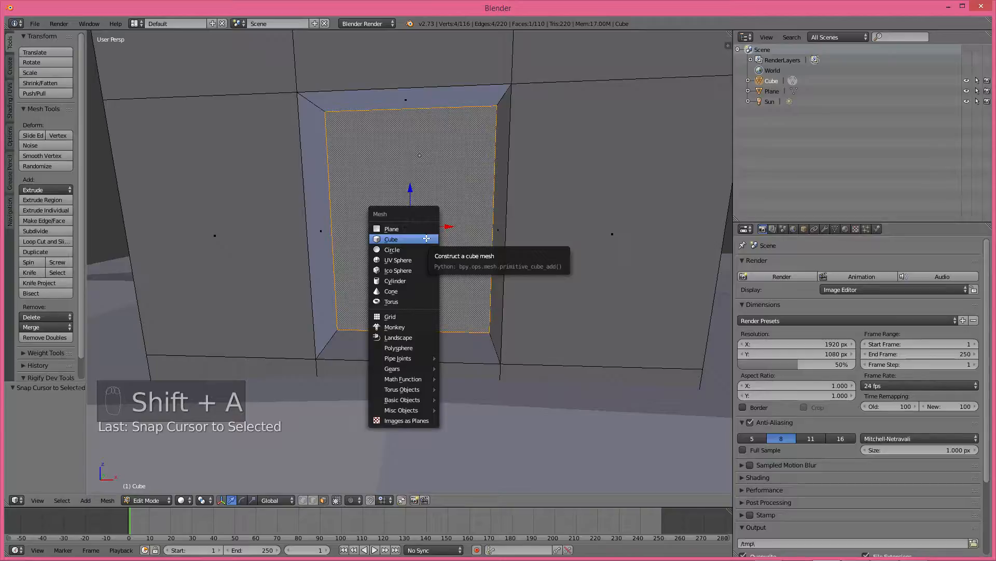
click(410, 280)
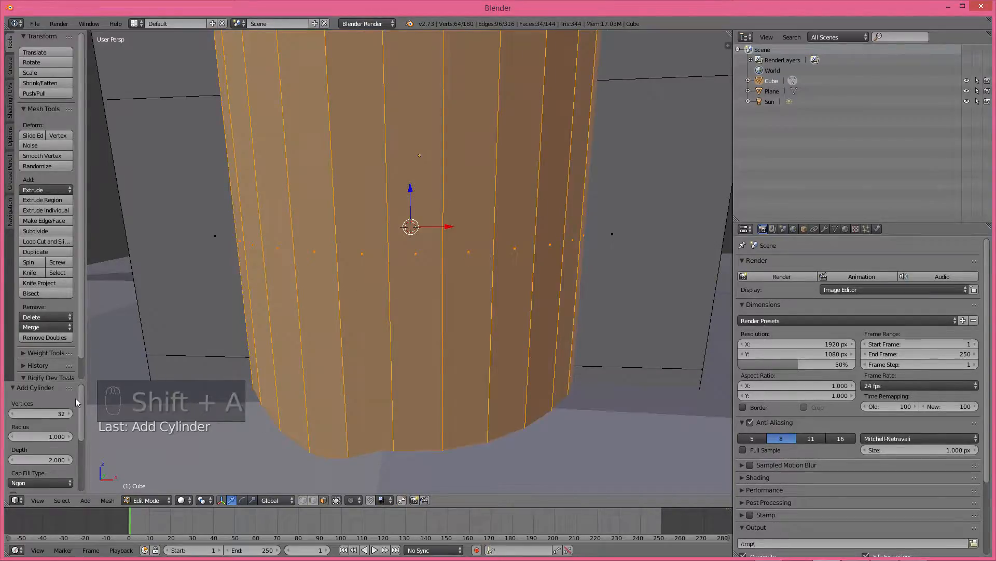
click(53, 411)
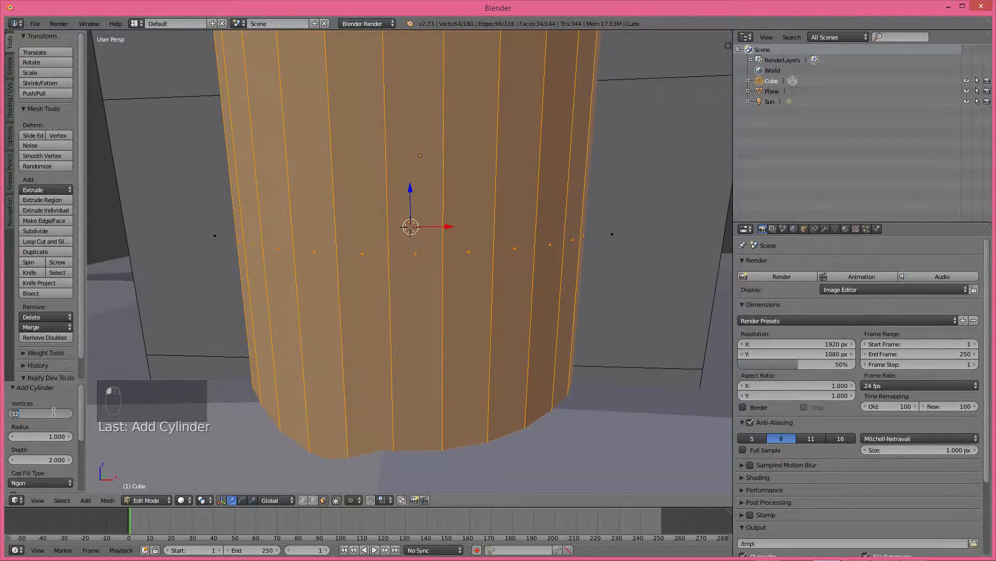
key(Return)
- Rotate the cylinder 90° about X so its flat end faces out of the door
key(r)
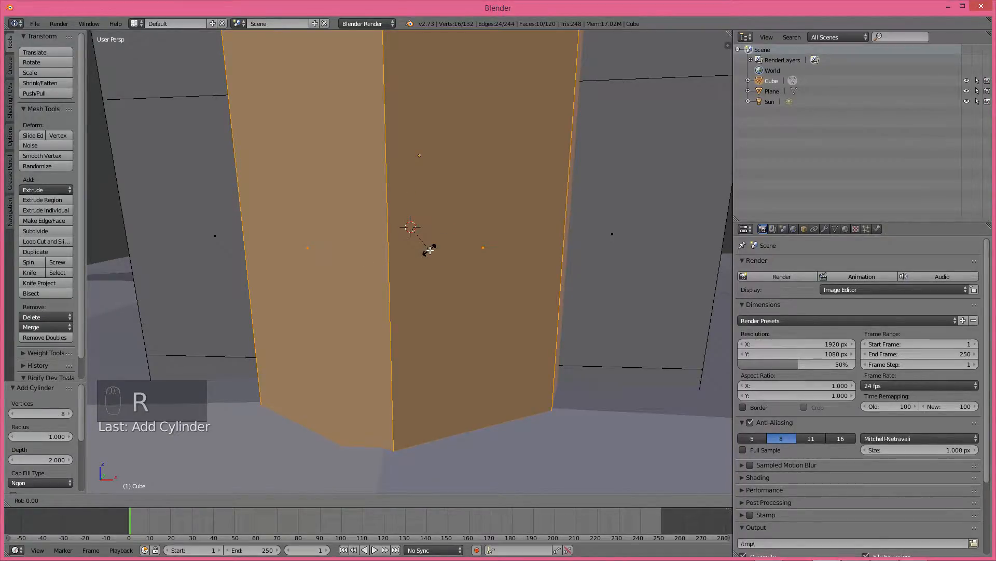
key(x)
text(90)
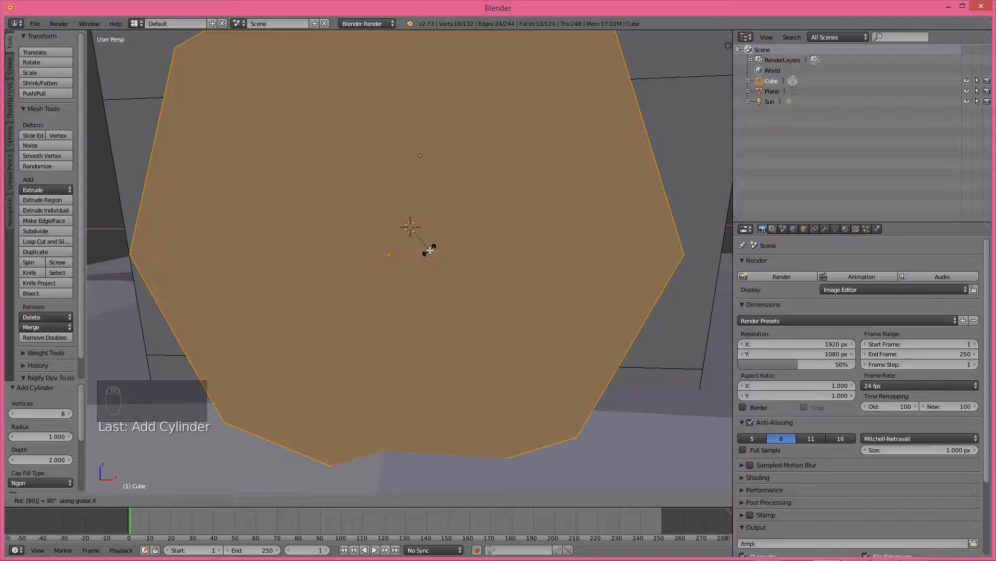
key(Return)
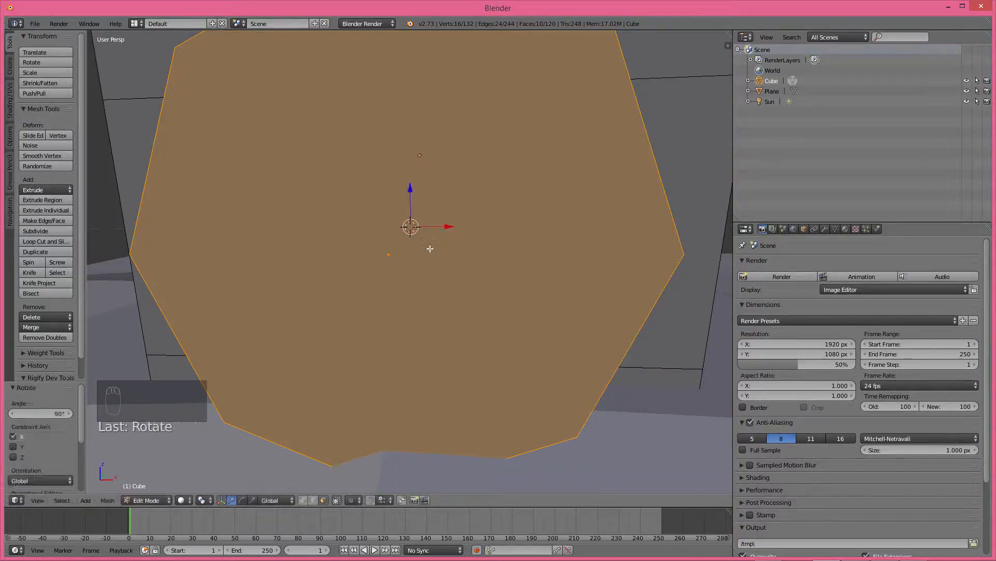
- Scale the cylinder down uniformly to about 0.103 to form a door knob
scroll(430, 250, down, 7)
middle_drag(430, 250, 377, 321)
scroll(230, 314, up, 4)
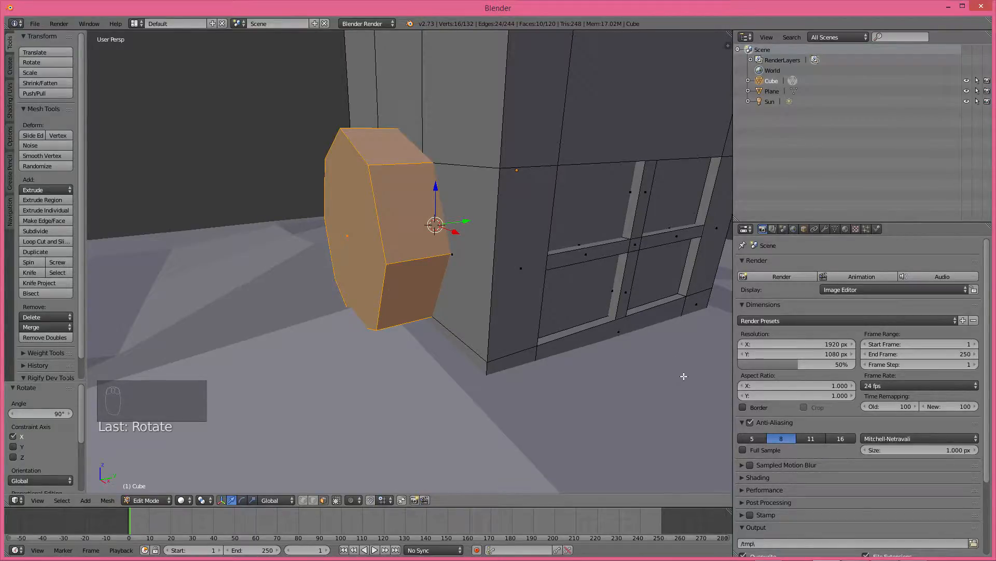
key(s)
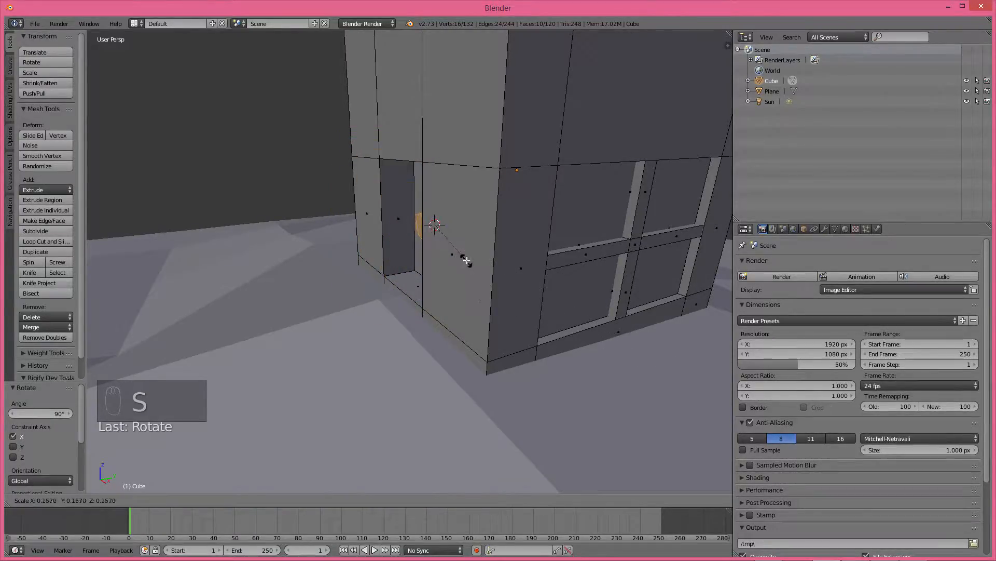
click(459, 245)
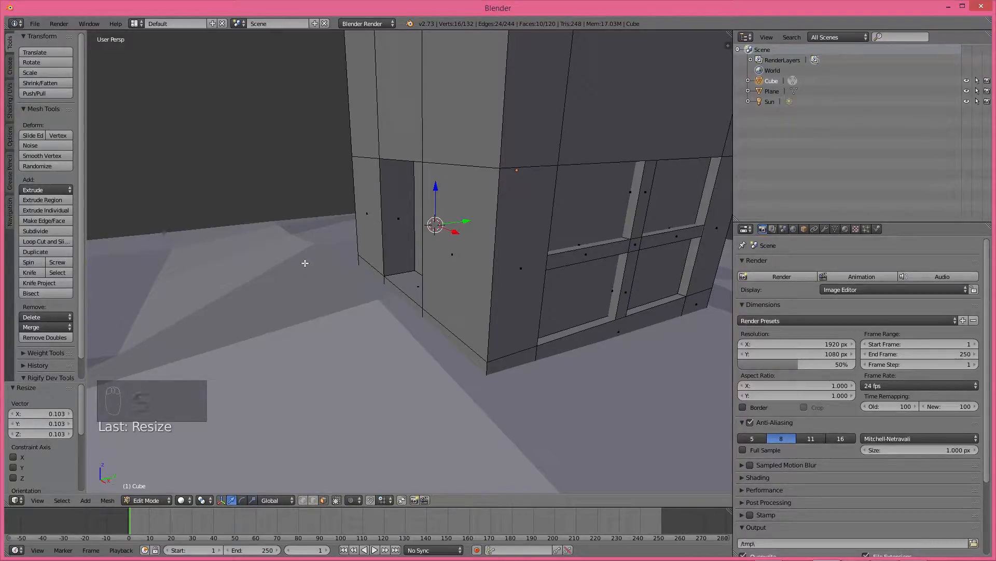
- Move the door knob about 0.368 along X towards the door's side edge
middle_drag(323, 277, 469, 367)
scroll(392, 301, up, 4)
scroll(445, 351, up, 3)
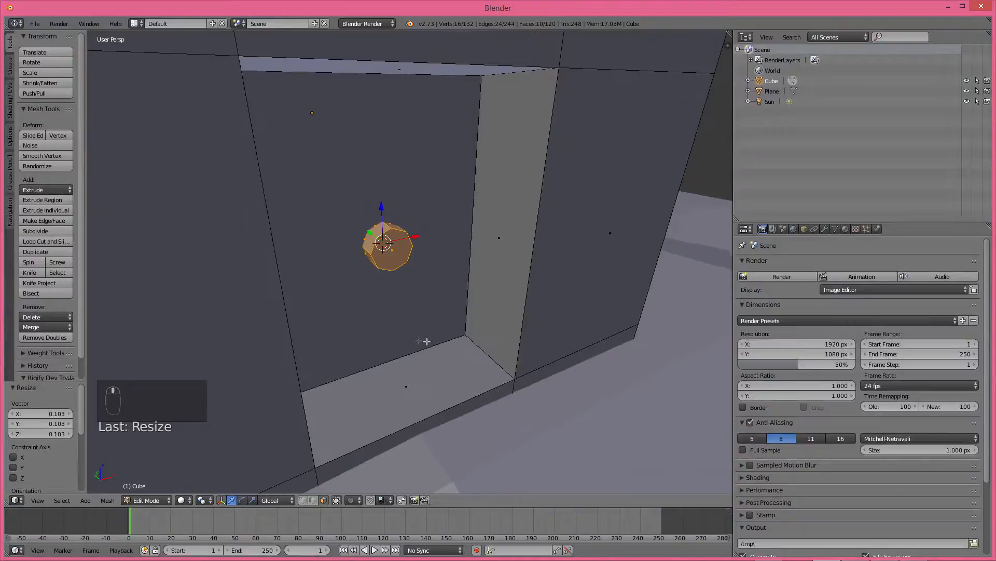
middle_drag(392, 351, 361, 350)
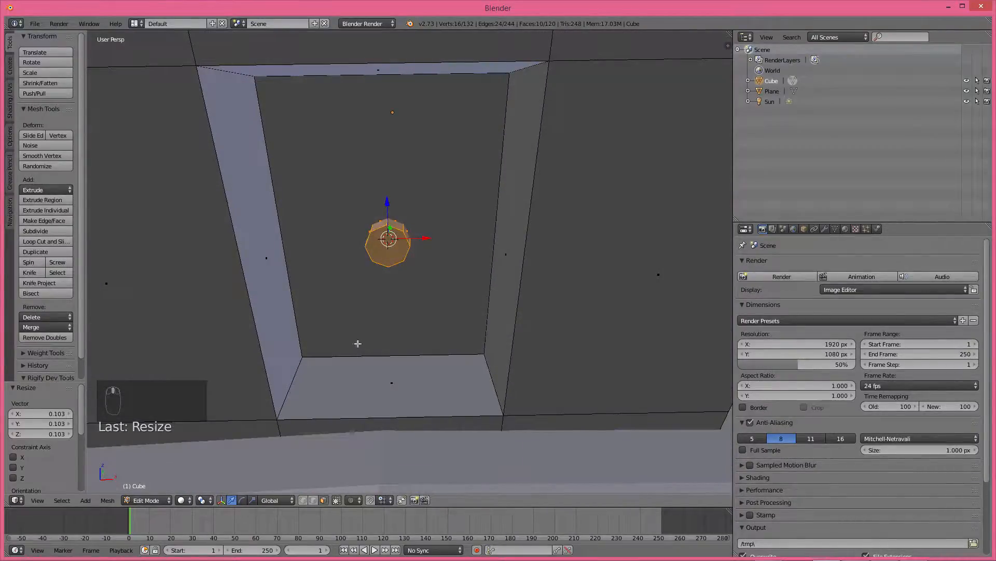
key(g)
key(x)
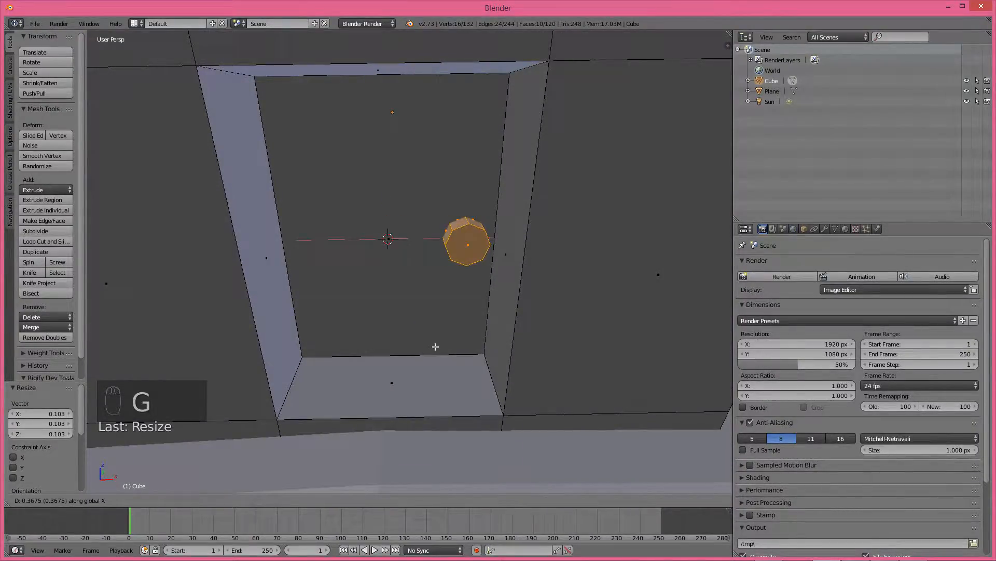
click(437, 346)
- Examine the knob's position on the door from different angles in wireframe and solid shading
scroll(437, 345, down, 1)
key(z)
key(z)
middle_drag(438, 332, 478, 331)
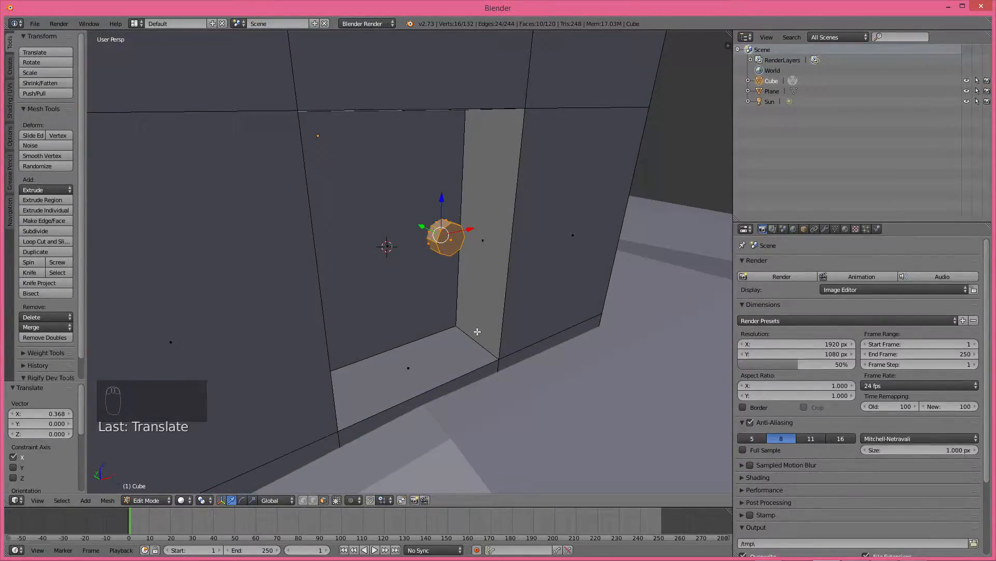
key(z)
mouse_move(459, 331)
middle_down()
mouse_move(429, 341)
mouse_move(396, 288)
mouse_move(525, 298)
mouse_move(426, 310)
middle_up()
key(a)
key(z)
- Select the whole linked door knob, scale it down further and reposition it on the door
scroll(425, 310, up, 5)
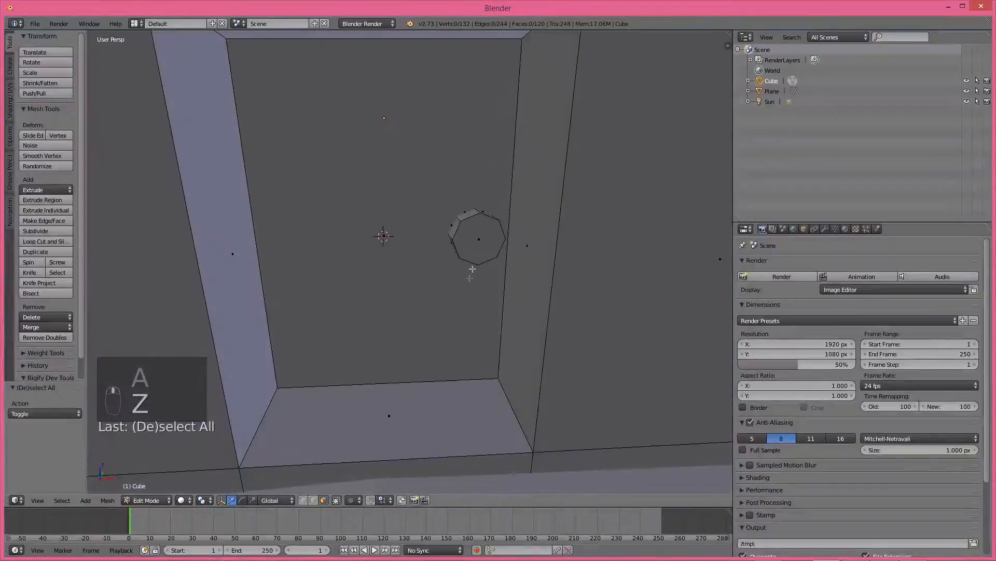
key(l)
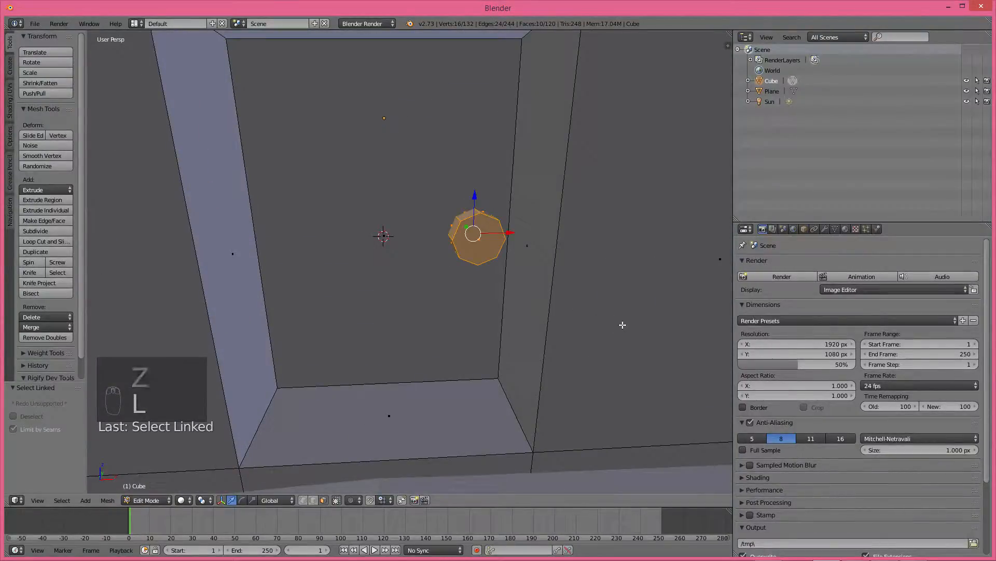
key(s)
click(581, 313)
key(g)
click(575, 311)
scroll(559, 303, down, 3)
scroll(559, 303, down, 2)
- Check the building in Object Mode, select the whole cross in the side window near the door and shift it slightly
key(Tab)
middle_drag(553, 287, 341, 300)
scroll(341, 300, up, 5)
middle_drag(567, 287, 594, 263)
scroll(602, 258, up, 2)
key(Tab)
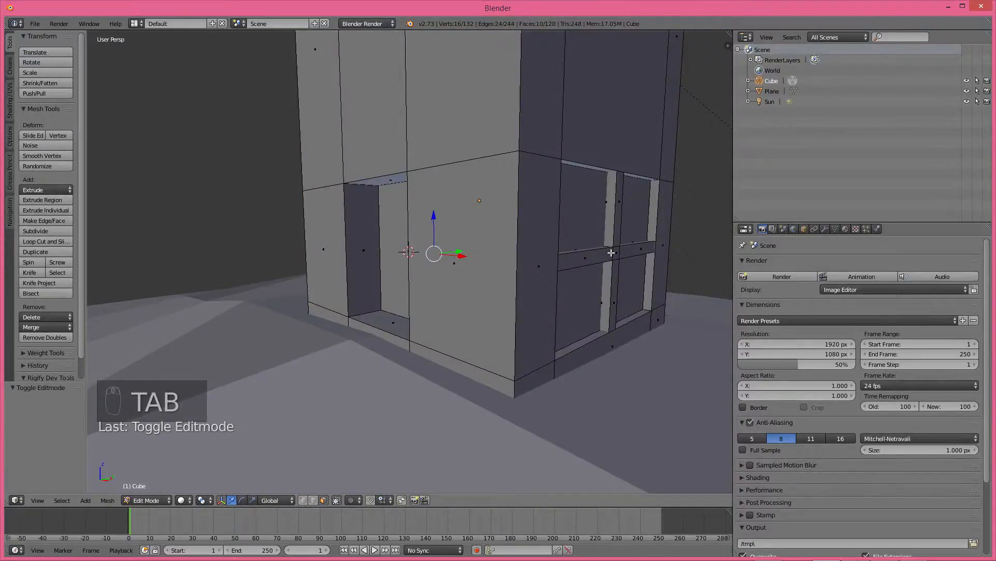
key(l)
key(g)
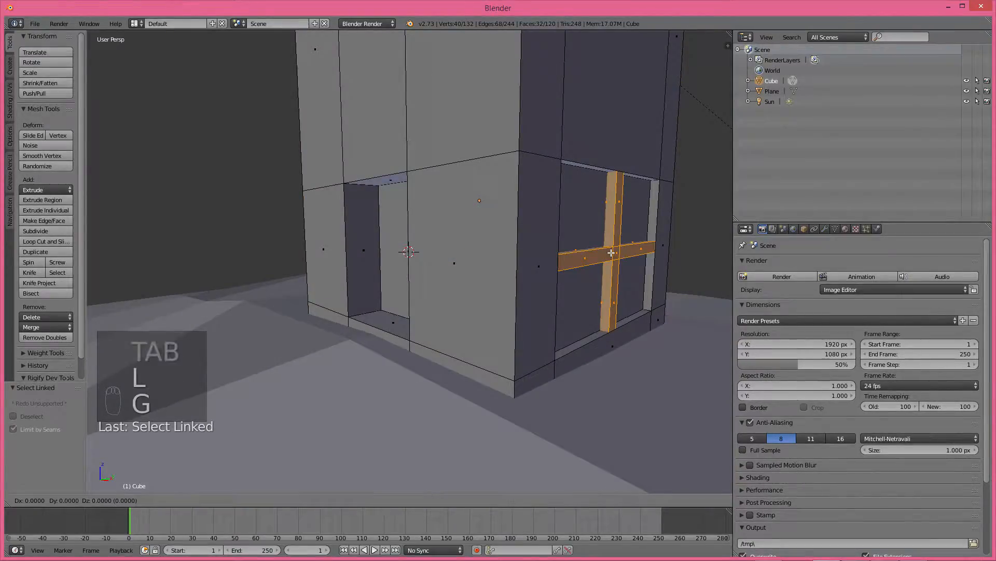
middle_click(611, 253)
click(608, 253)
- Examine the whole building with its windows and door from different angles in Object Mode
scroll(608, 253, down, 3)
middle_drag(608, 253, 603, 274)
scroll(603, 274, down, 2)
key(Tab)
scroll(543, 269, down, 3)
middle_drag(543, 268, 470, 323)
key(Tab)
middle_drag(371, 393, 412, 400)
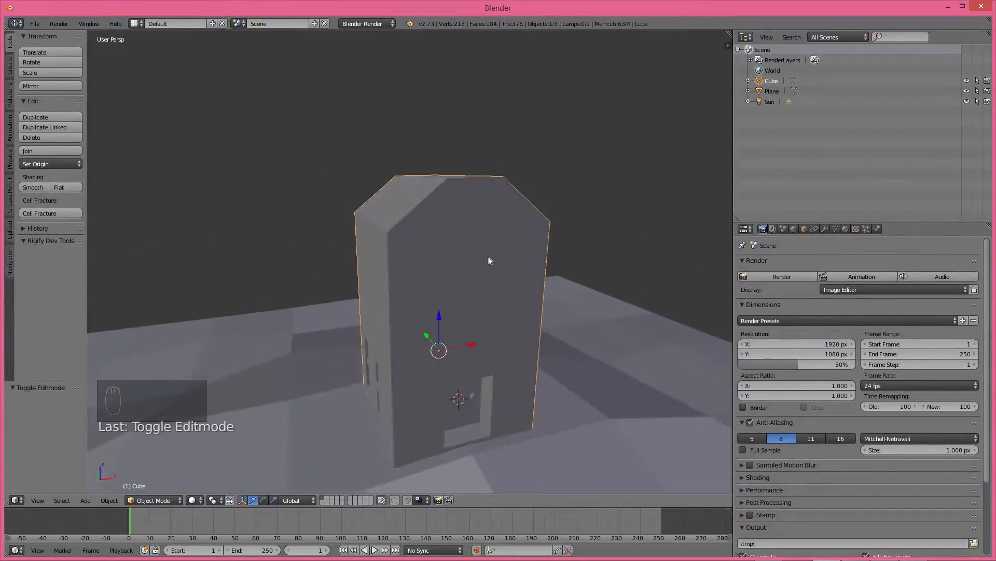
scroll(427, 267, up, 3)
- In Edit Mode, add one horizontal loop cut around the upper walls and slide it up just below the roof edge
key(Tab)
key(a)
key(a)
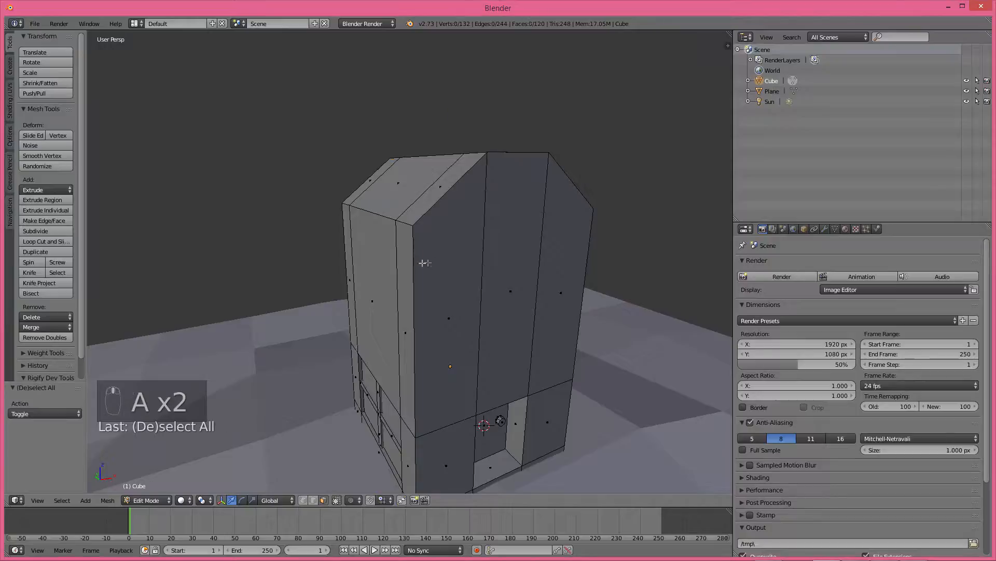
key(ctrl+r)
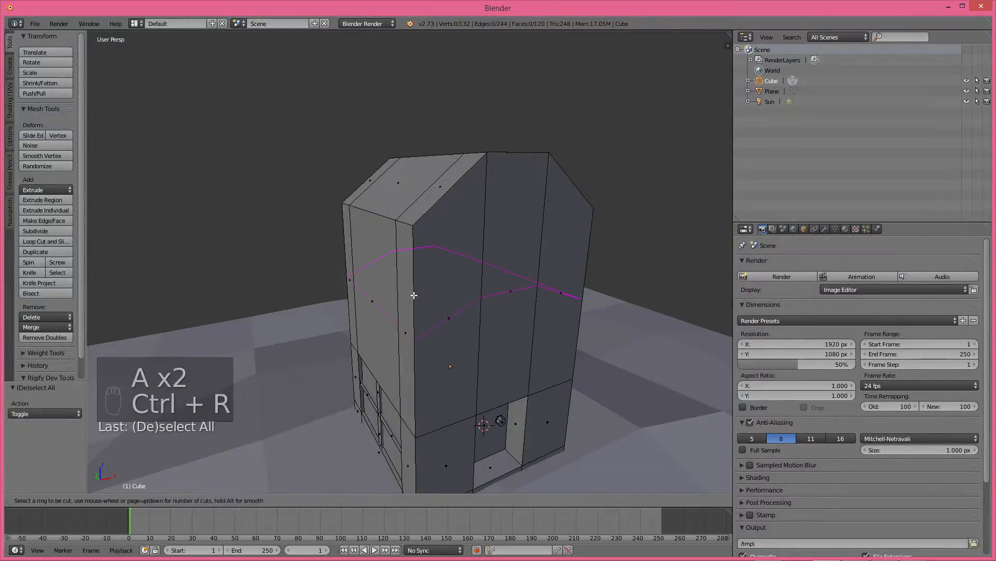
click(414, 291)
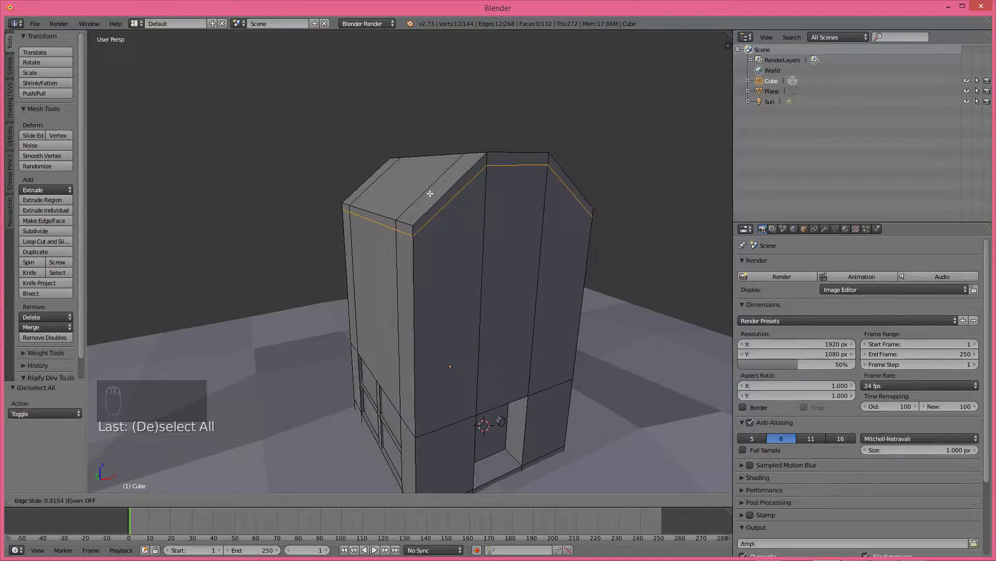
click(431, 192)
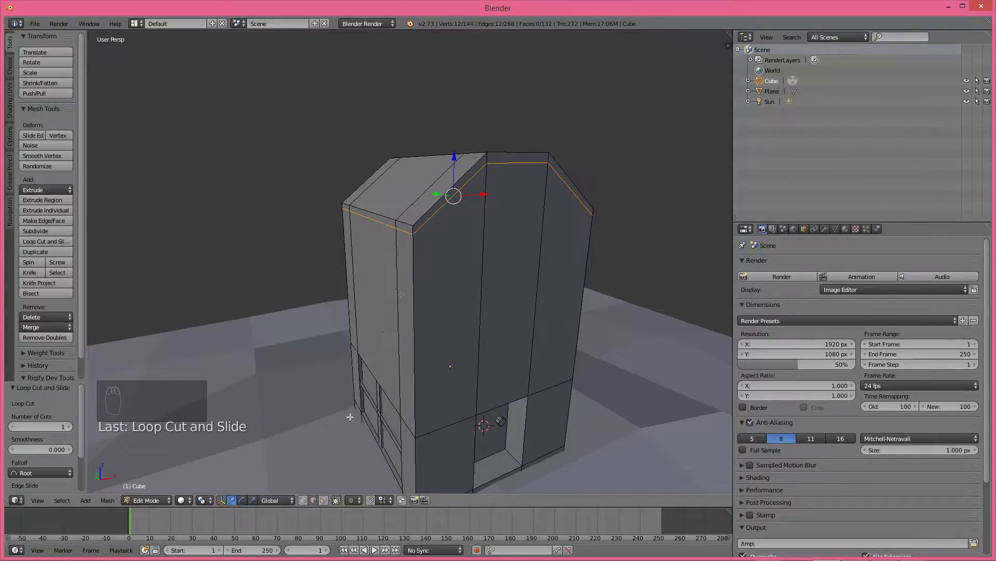
click(323, 499)
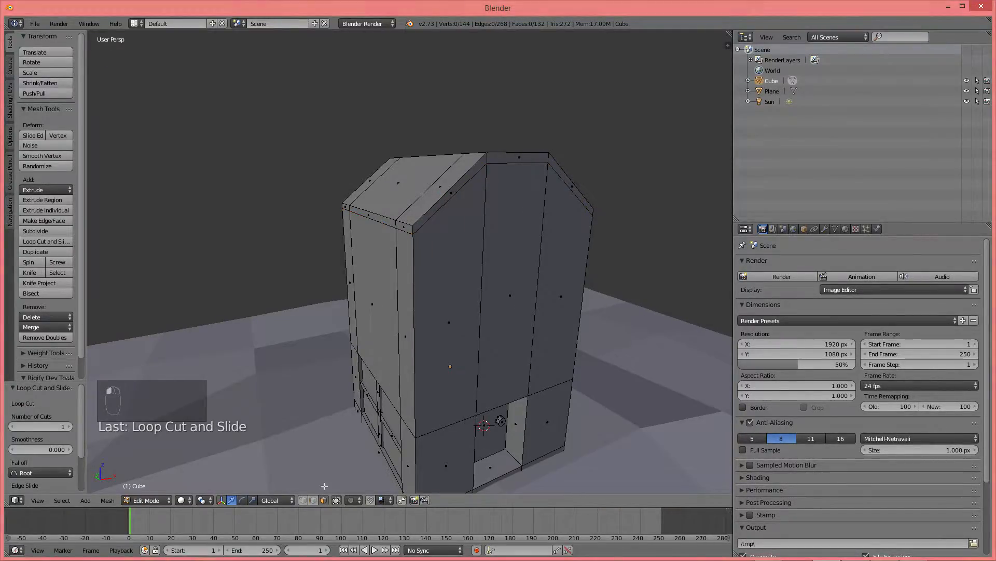
click(314, 499)
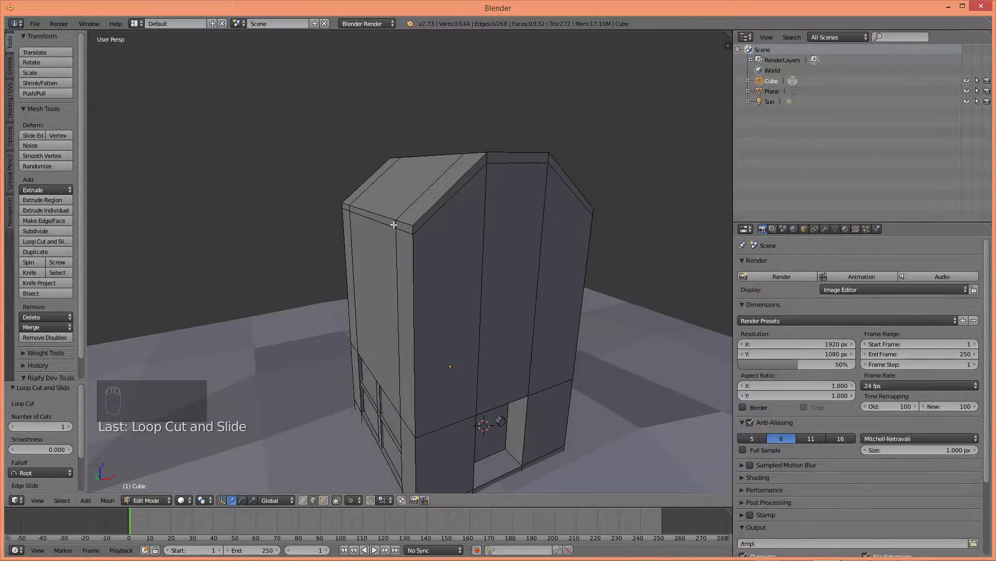
alt+right_click(378, 223)
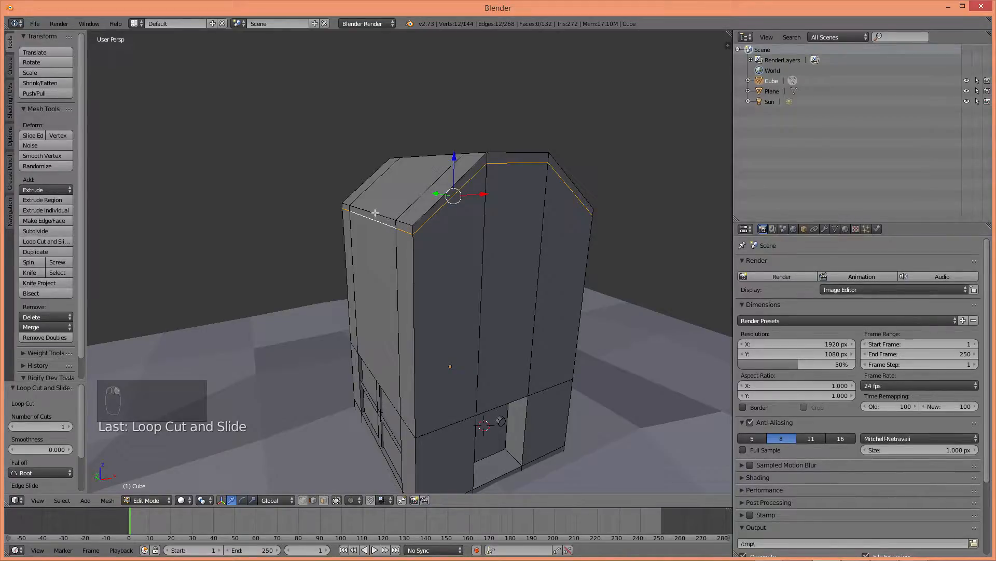
alt+shift+right_click(376, 213)
alt+shift+right_click(432, 207)
middle_drag(487, 216, 368, 257)
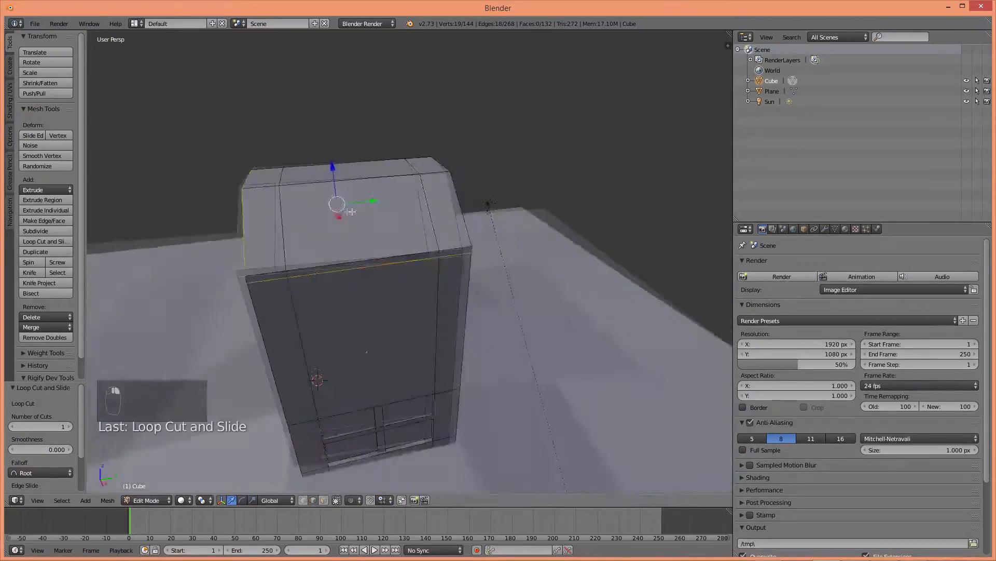
alt+shift+right_click(344, 262)
middle_drag(448, 246, 350, 240)
alt+shift+right_click(352, 200)
middle_drag(352, 201, 249, 222)
scroll(358, 310, up, 2)
middle_drag(381, 340, 352, 299)
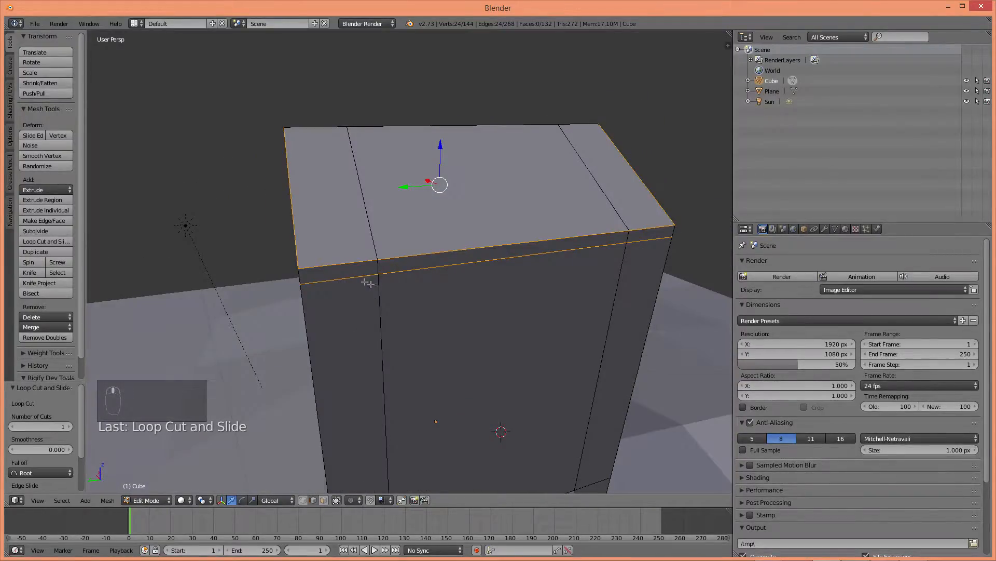
- Switch the building mesh to face selection mode
click(326, 502)
scroll(380, 375, down, 3)
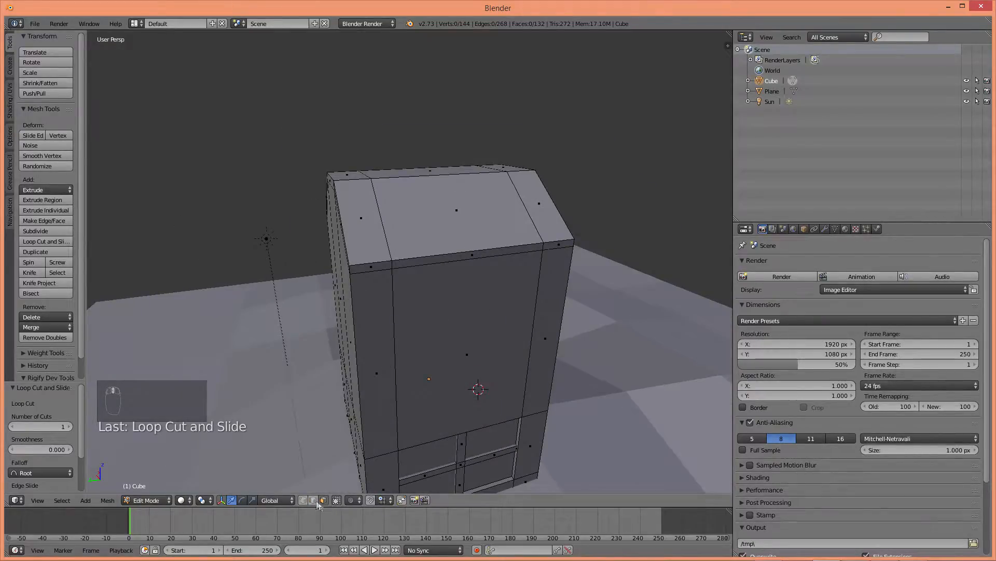
middle_drag(352, 406, 417, 360)
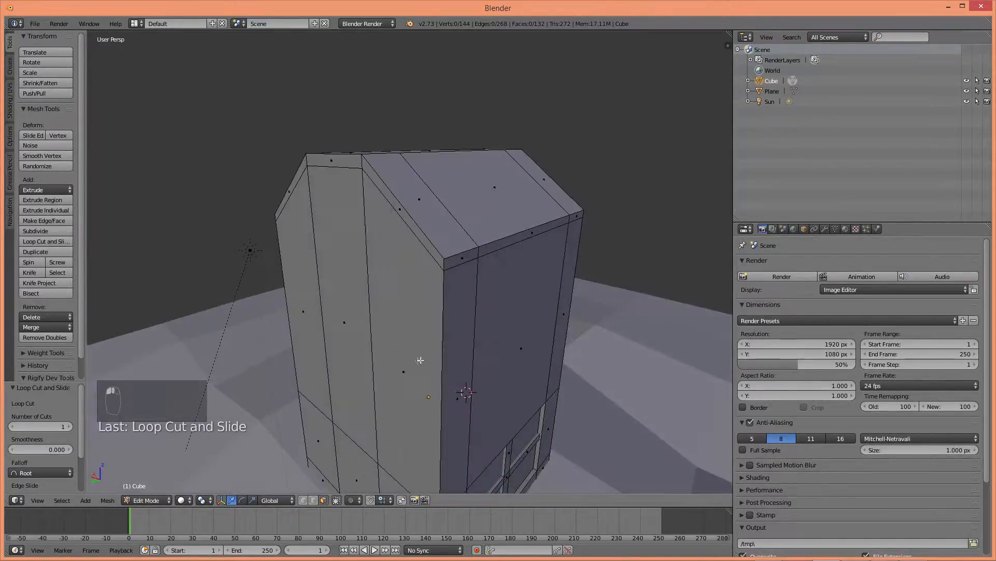
right_click(400, 209)
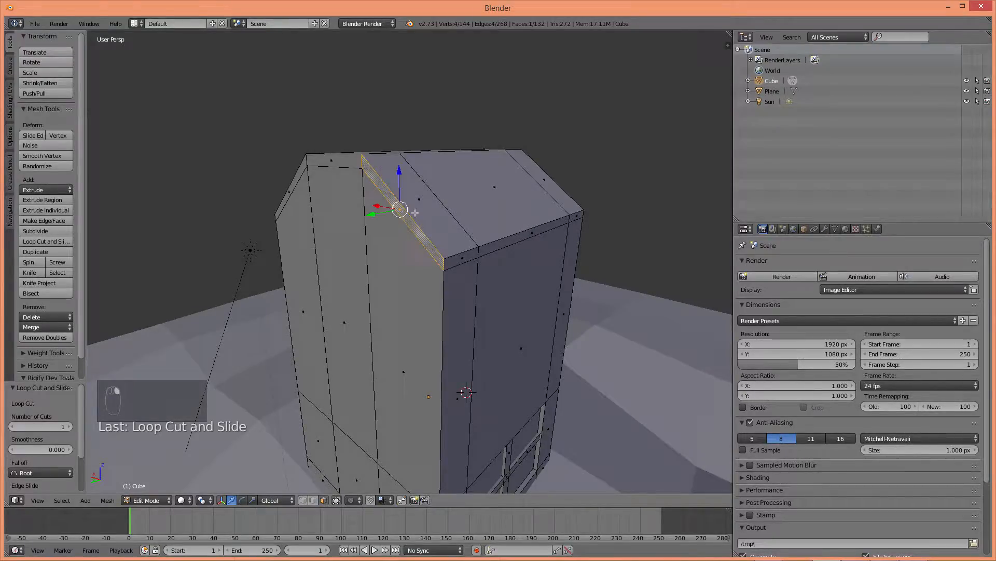
shift+right_click(336, 162)
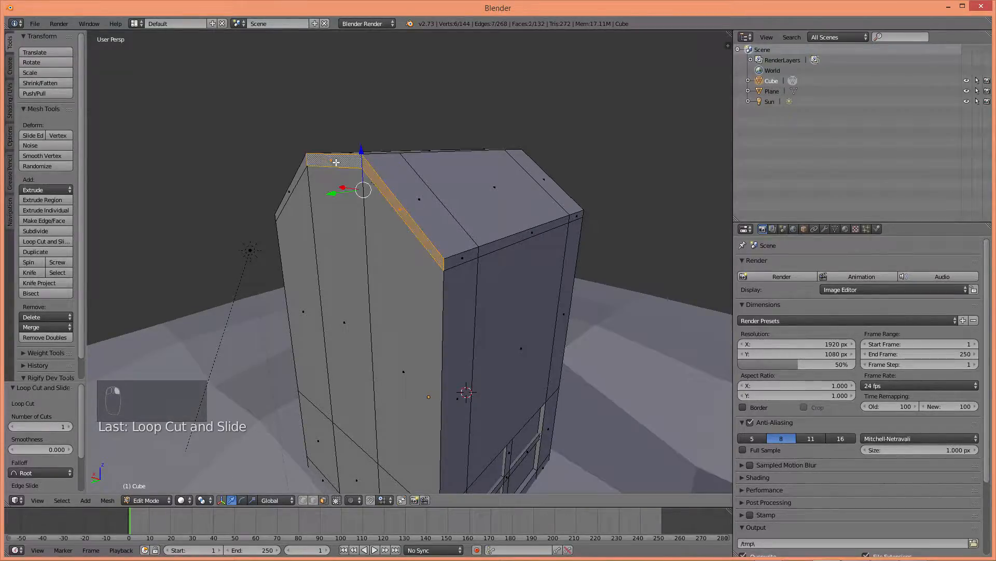
shift+right_click(463, 259)
shift+right_click(533, 231)
middle_drag(536, 231, 458, 224)
shift+right_click(533, 232)
middle_drag(533, 232, 618, 235)
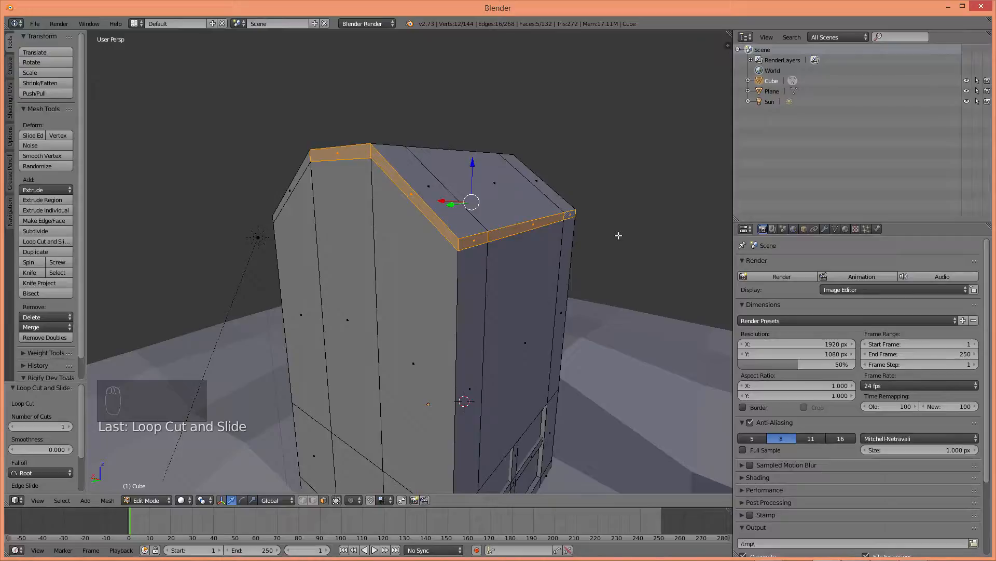
middle_drag(618, 235, 640, 239)
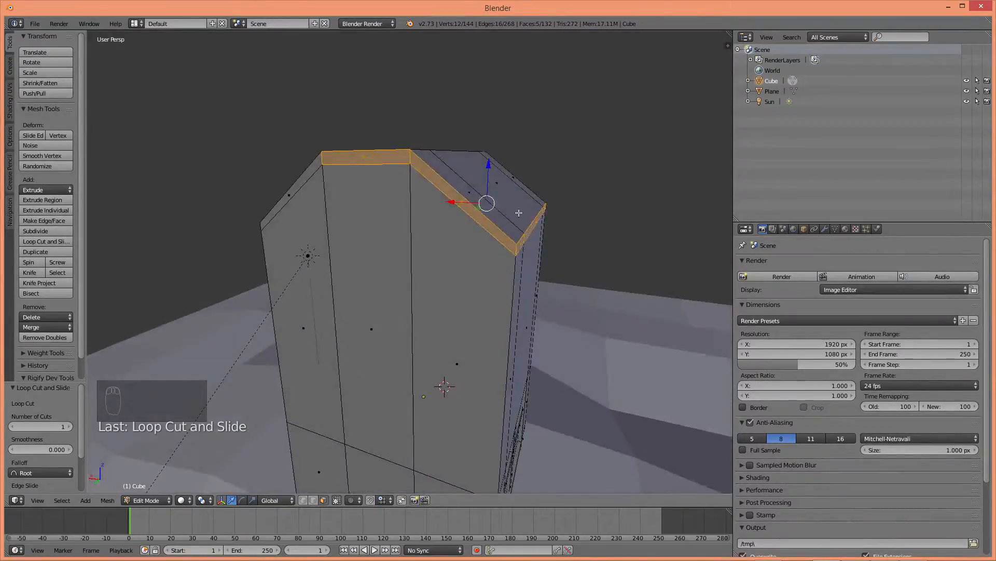
key(a)
- Select the three narrow trim faces along the roof edge on each of the two gable ends
right_click(463, 202)
shift+right_click(367, 160)
shift+right_click(293, 185)
middle_drag(294, 186, 373, 216)
scroll(373, 216, up, 2)
shift+right_click(353, 185)
shift+right_click(476, 138)
shift+right_click(601, 182)
- Extrude the gable trim faces in place and scale them outward along Y to form roof overhangs at both ends
scroll(514, 178, down, 3)
middle_drag(515, 178, 525, 202)
scroll(566, 202, up, 3)
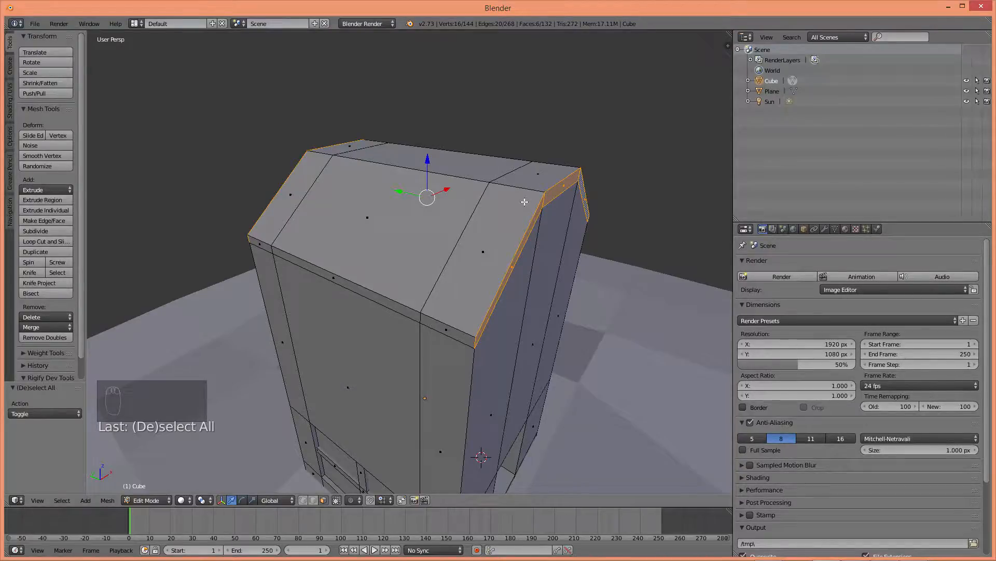
key(e)
right_click(524, 202)
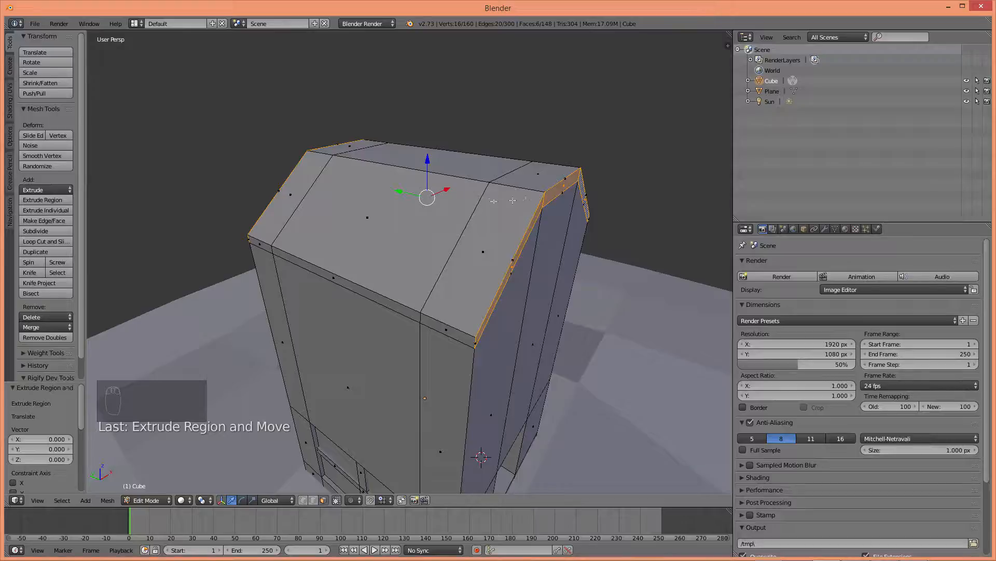
key(s)
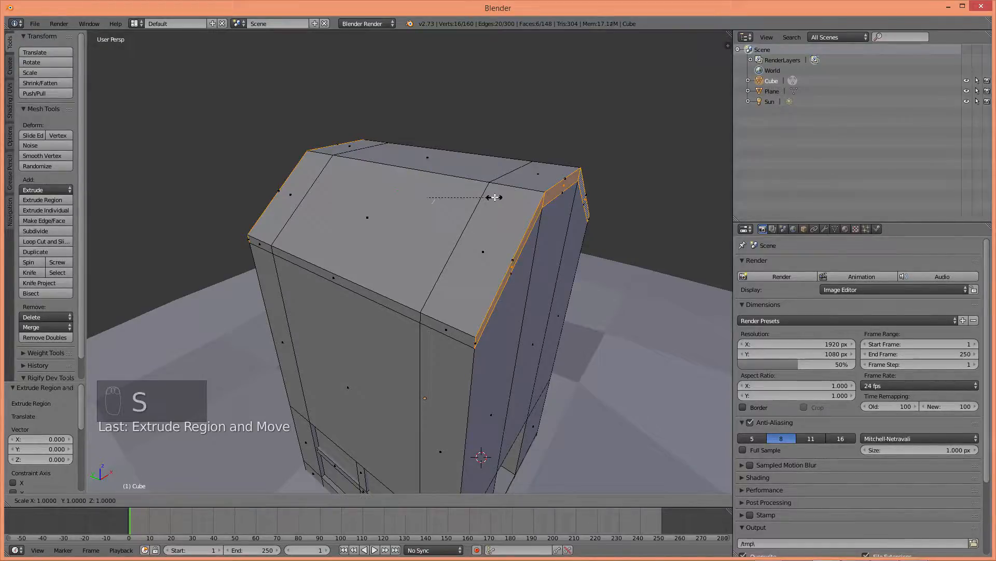
key(y)
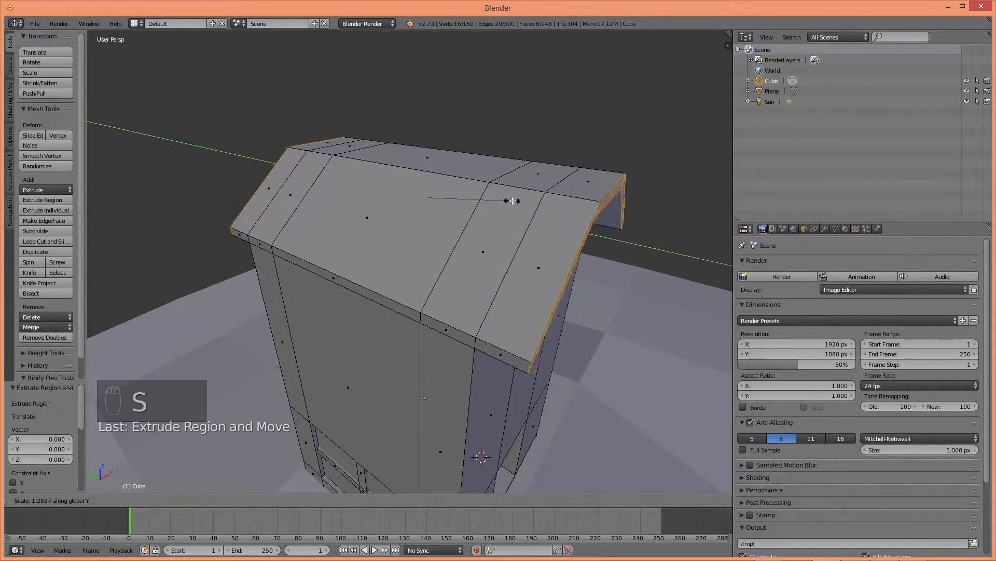
click(527, 196)
middle_drag(526, 196, 472, 173)
key(Tab)
scroll(556, 157, down, 6)
scroll(488, 167, up, 3)
key(Tab)
right_click(365, 232)
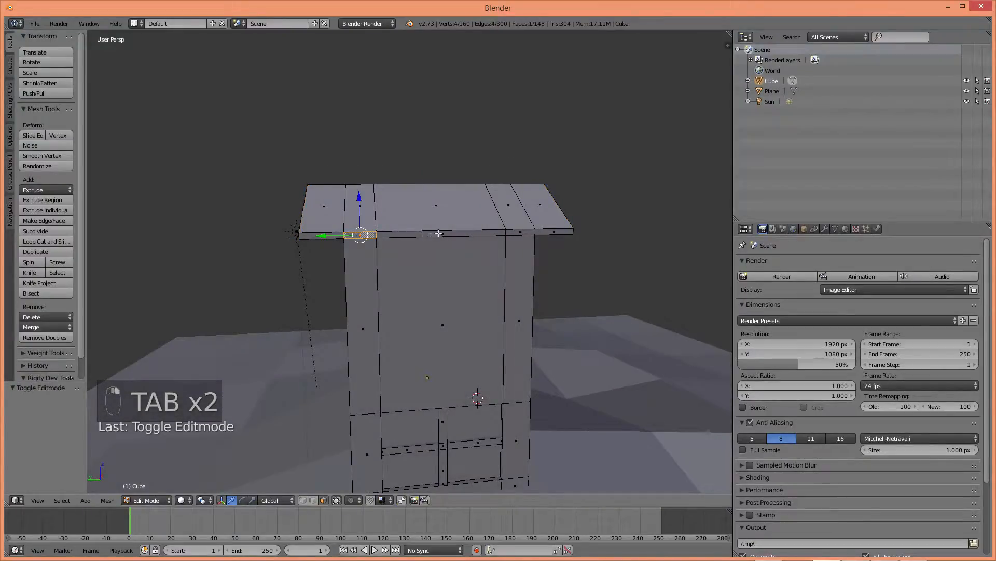
shift+right_click(511, 231)
middle_drag(511, 231, 463, 224)
shift+right_click(461, 222)
shift+right_click(278, 223)
scroll(363, 213, down, 1)
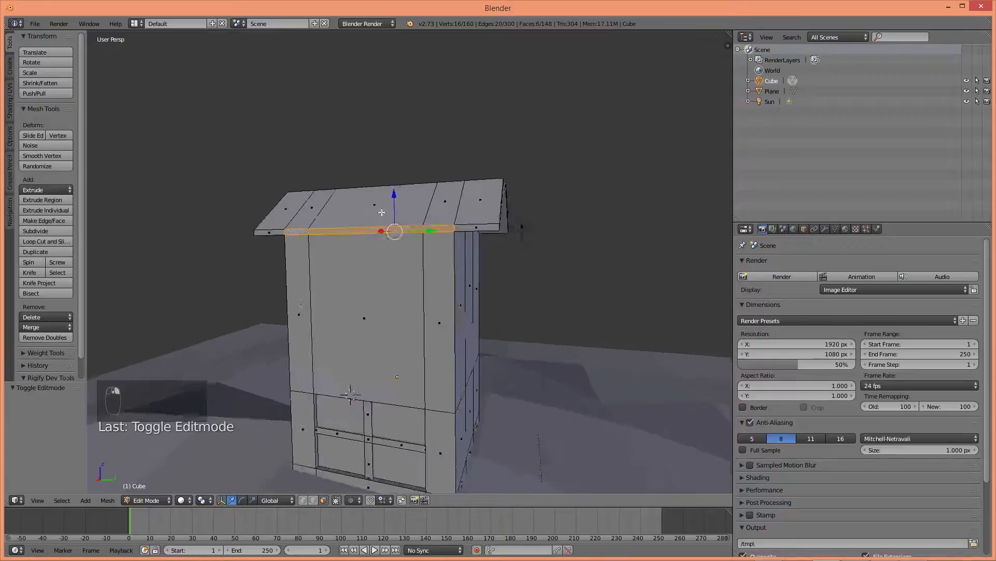
middle_drag(381, 211, 350, 216)
scroll(415, 223, up, 3)
key(s)
key(x)
right_click(444, 229)
scroll(488, 232, down, 1)
mouse_move(496, 231)
middle_down()
mouse_move(438, 239)
mouse_move(413, 219)
mouse_move(494, 231)
middle_up()
key(a)
- Select the three trim faces directly above the wall on one long side of the roof
scroll(425, 224, up, 3)
scroll(412, 219, down, 2)
scroll(441, 235, up, 2)
right_click(415, 164)
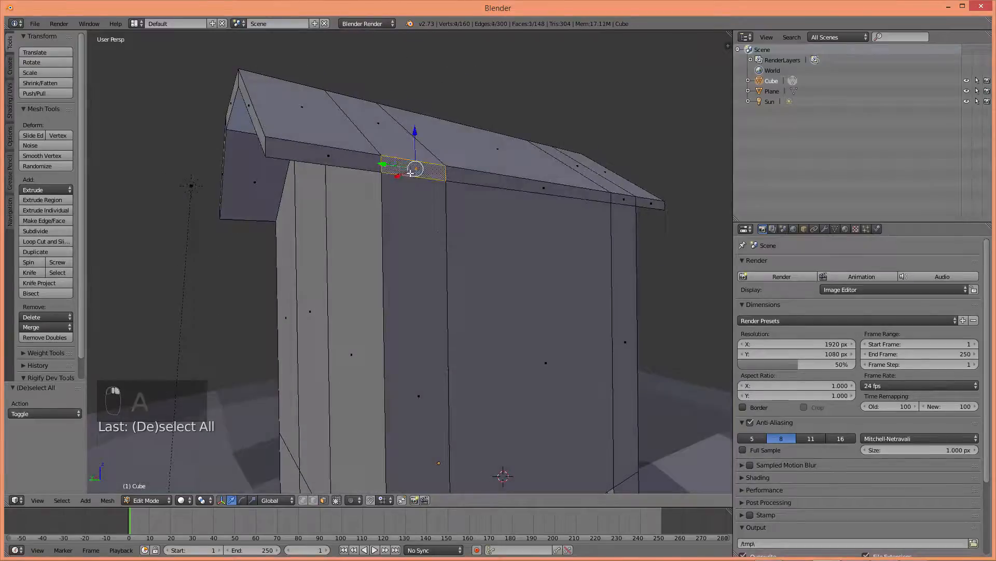
shift+right_click(519, 179)
shift+right_click(624, 194)
key(g)
right_click(624, 192)
- Add the three matching trim faces on the opposite long side of the roof to the selection
scroll(623, 192, down, 2)
middle_drag(584, 195, 660, 193)
key(Tab)
scroll(620, 208, down, 3)
scroll(617, 195, up, 2)
scroll(654, 193, up, 1)
key(Tab)
middle_drag(409, 217, 446, 231)
shift+right_click(402, 249)
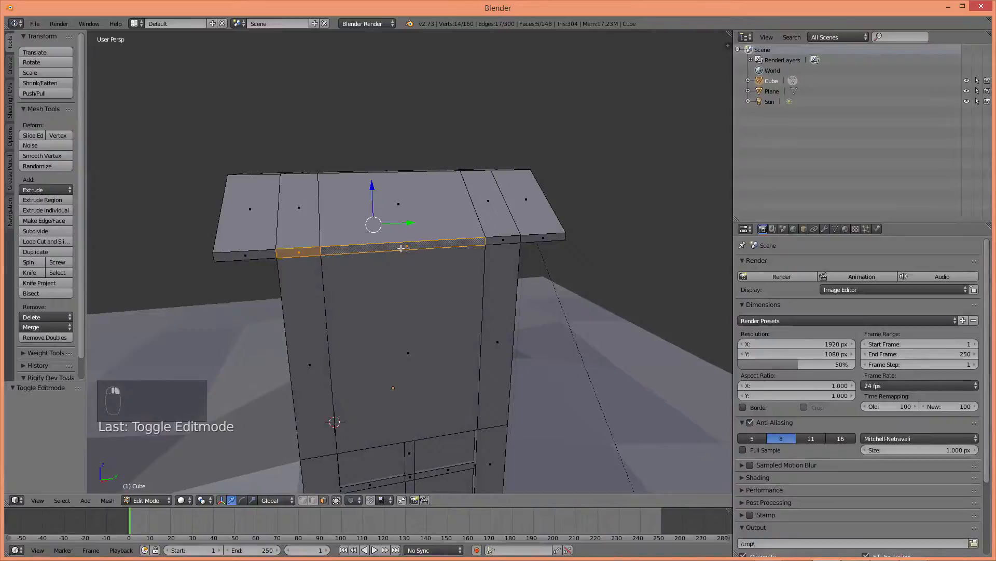
mouse_move(502, 240)
middle_down()
mouse_move(552, 252)
mouse_move(500, 251)
mouse_move(517, 251)
middle_up()
- Extrude the selected side trim faces in place, scale them outward along X, and check the eaves in Object Mode
key(e)
right_click(525, 251)
key(s)
key(x)
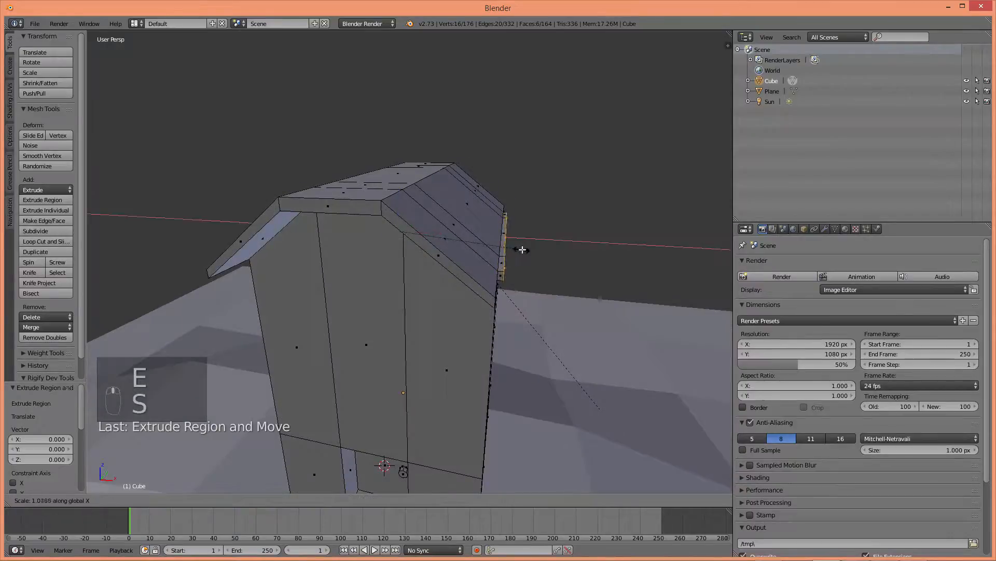
click(550, 249)
middle_drag(549, 249, 500, 247)
key(Tab)
scroll(466, 262, up, 5)
scroll(467, 263, down, 5)
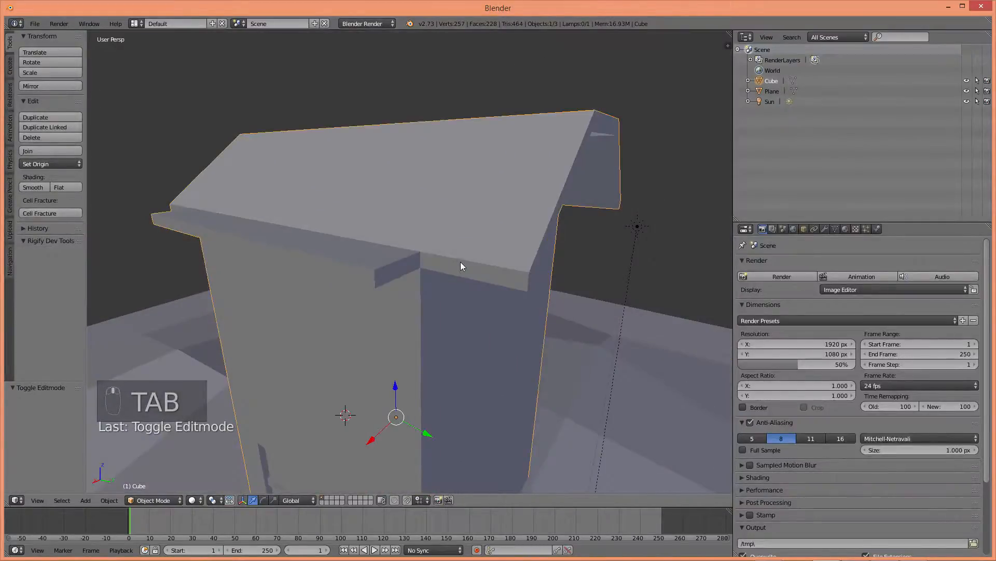
- Try to bridge the two adjoining trim faces at the notched roof corner with Bridge Edge Loops
key(Tab)
key(a)
key(a)
key(a)
right_click(396, 260)
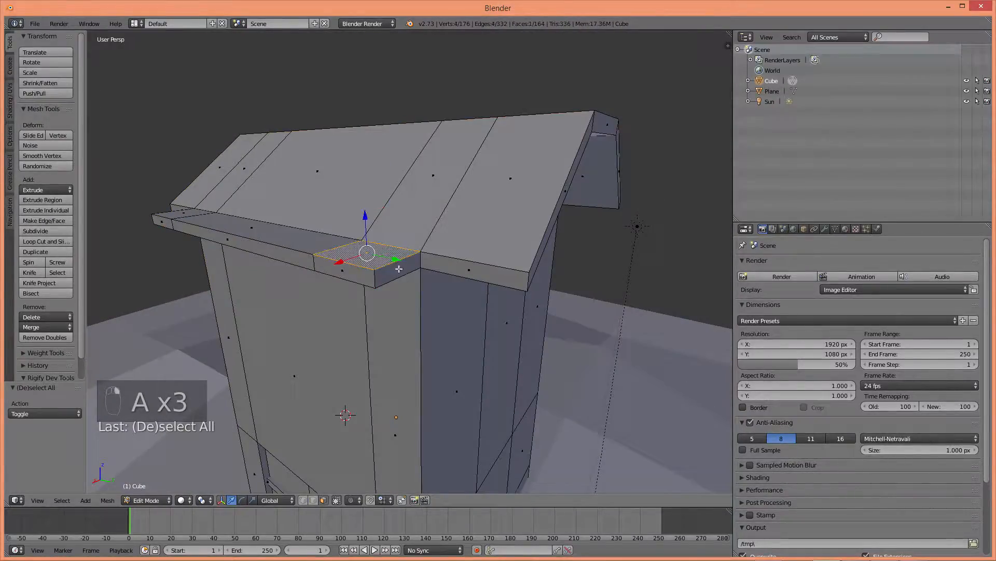
right_click(399, 271)
shift+right_click(458, 271)
key(space)
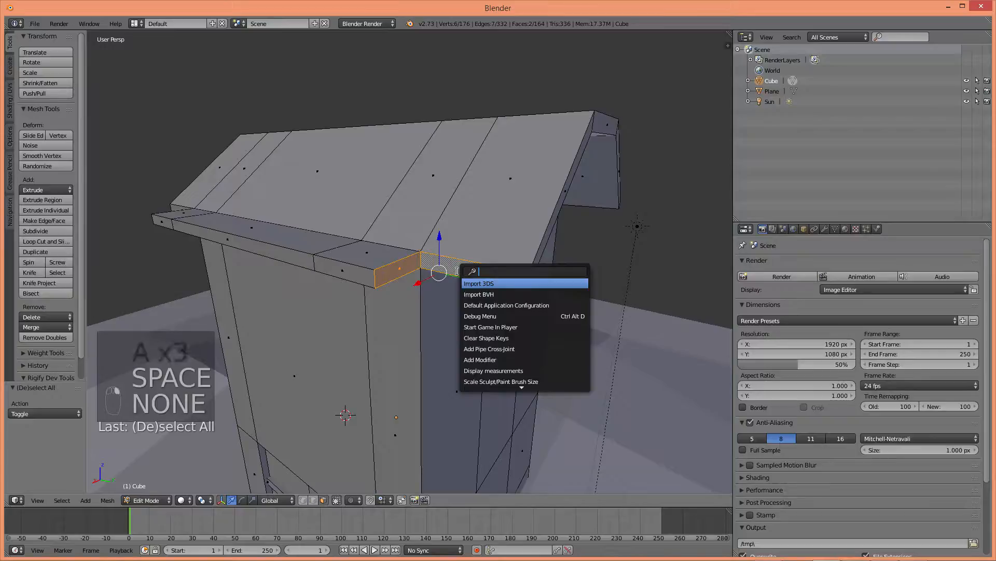
text(brid)
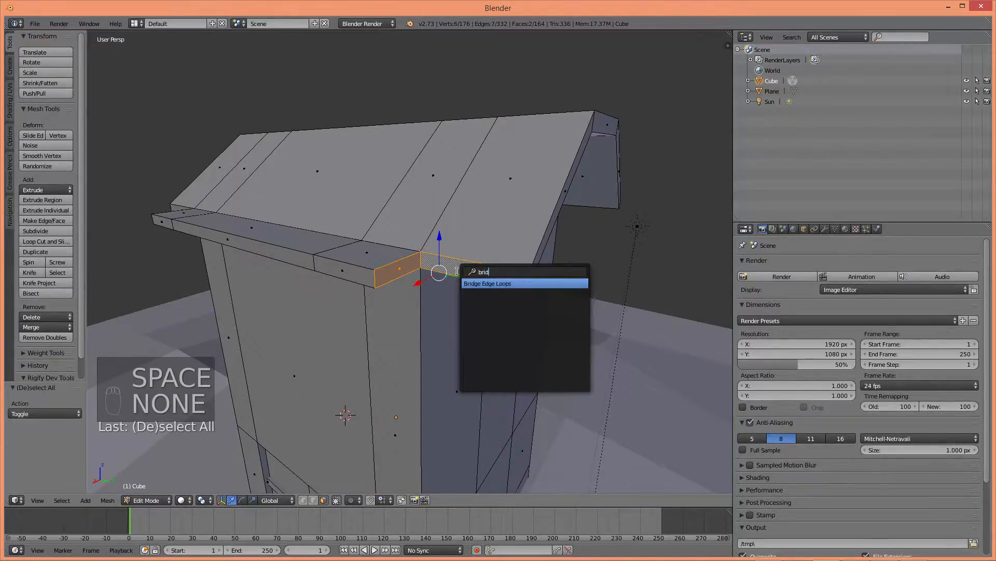
key(Return)
key(Escape)
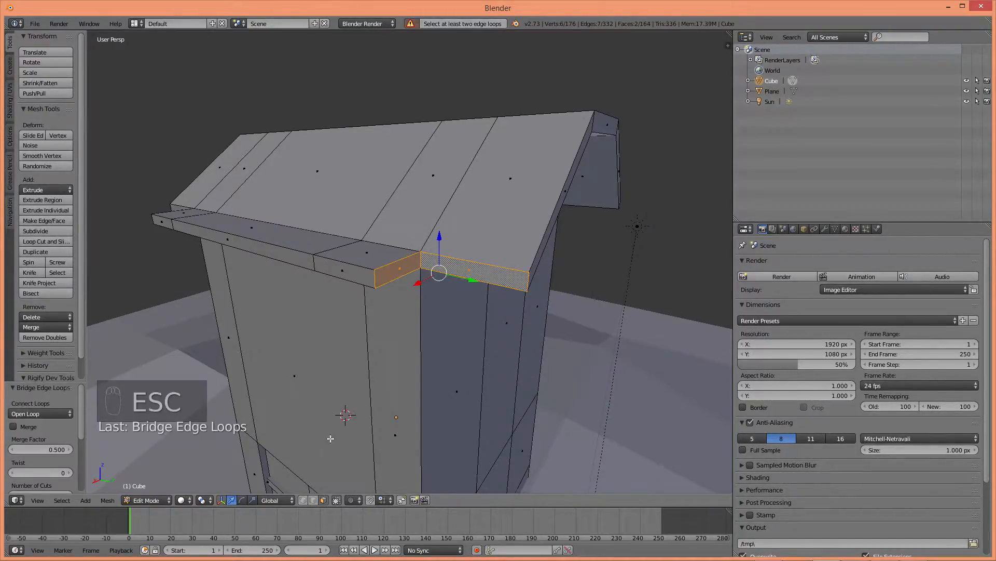
- Try Bridge Edge Loops again on the edges surrounding the notched roof corner
right_click(392, 261)
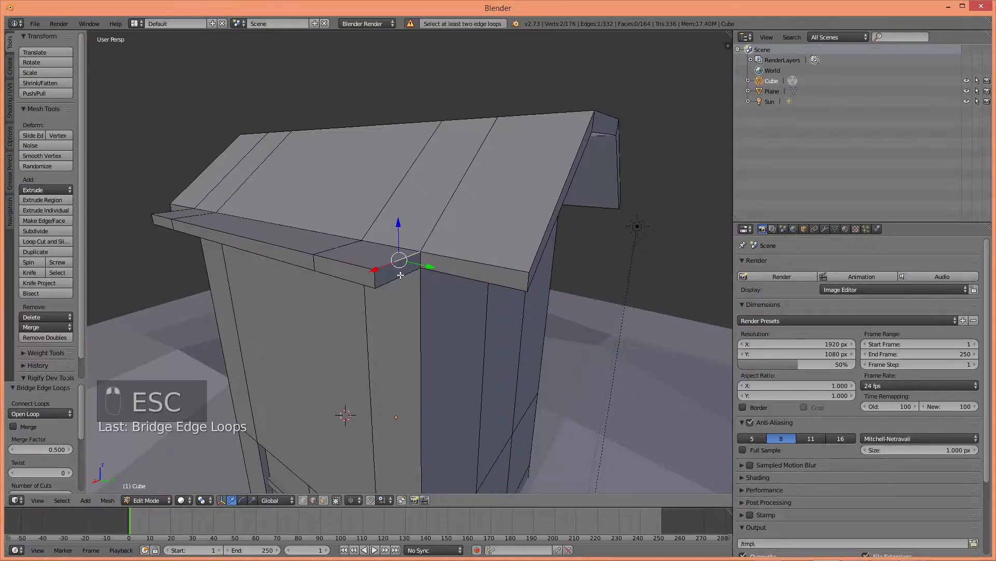
shift+right_click(464, 265)
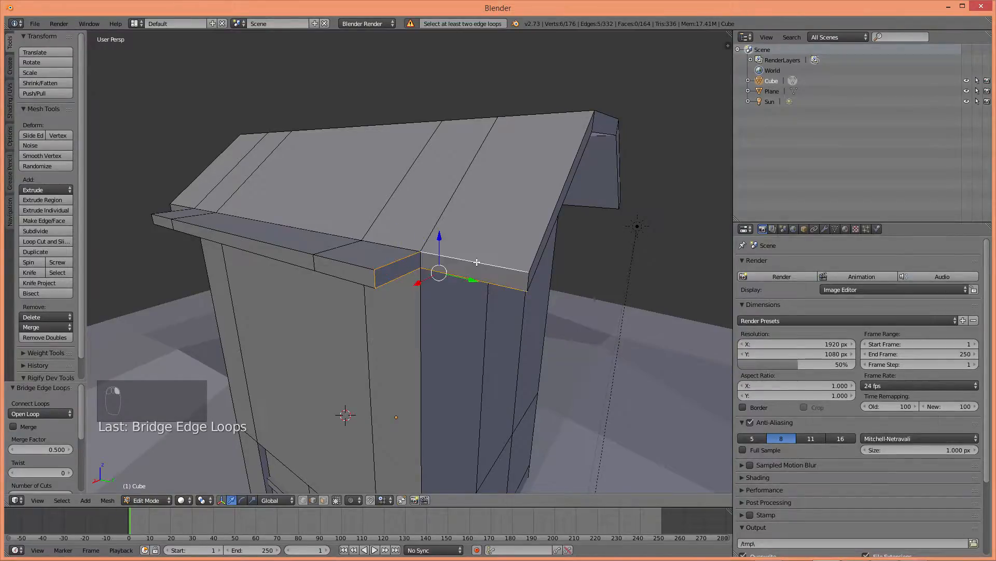
key(space)
key(Return)
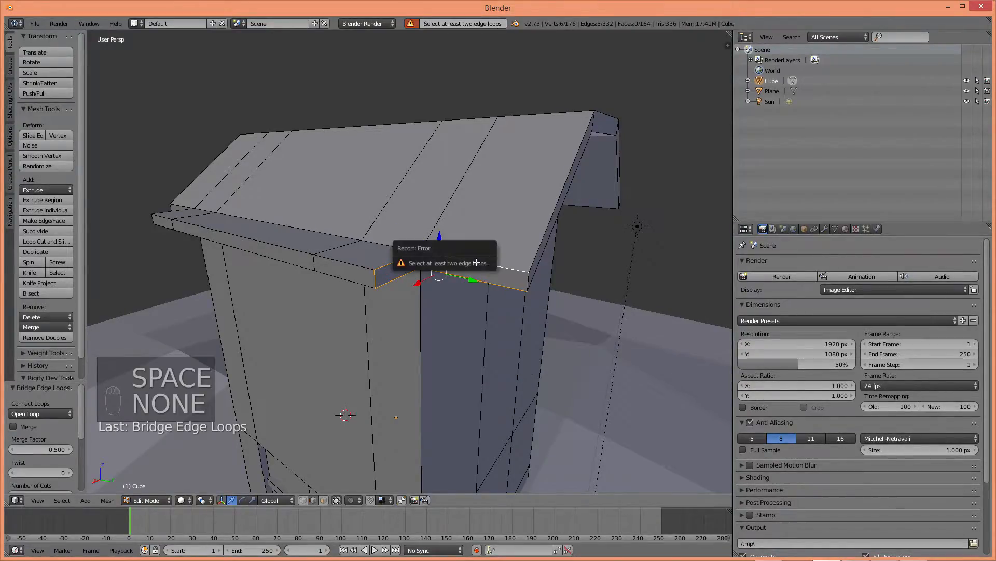
right_click(527, 270)
shift+right_click(425, 258)
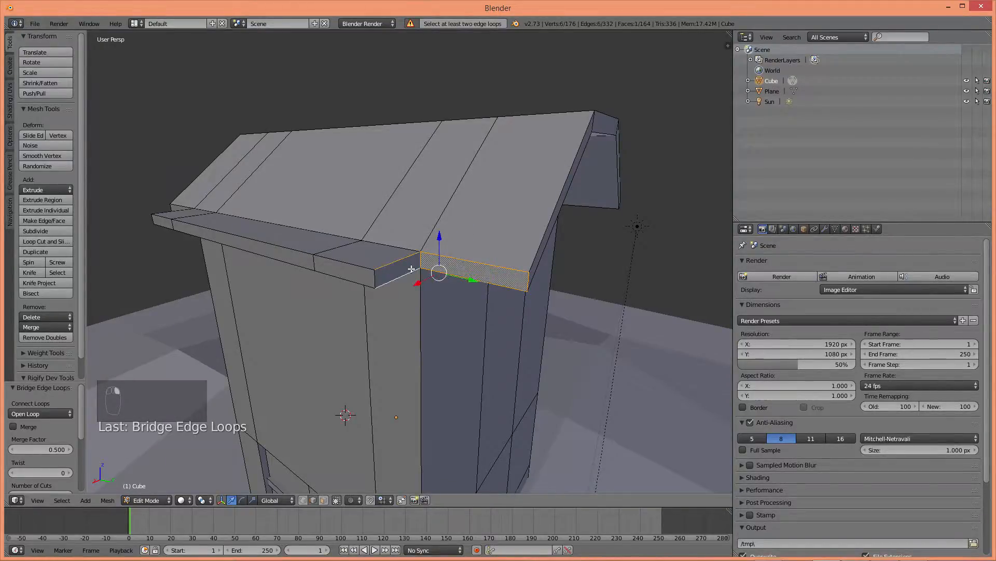
shift+right_click(375, 280)
key(space)
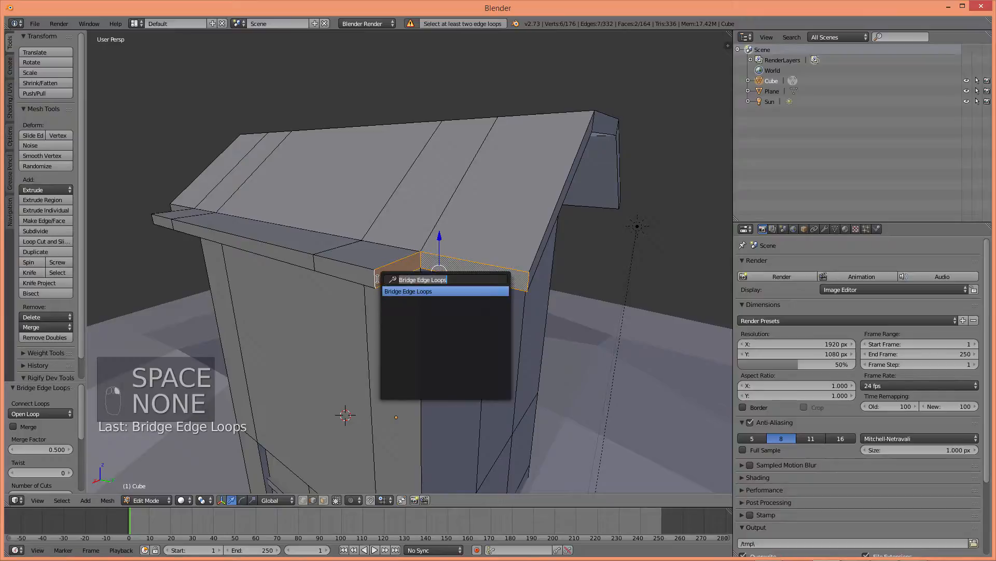
key(Return)
- In vertex selection mode, fill the top triangular gap at the first notched roof corner with a face
middle_drag(391, 282, 333, 297)
scroll(246, 325, up, 3)
key(a)
mouse_move(247, 325)
middle_down()
mouse_move(234, 306)
mouse_move(239, 319)
middle_up()
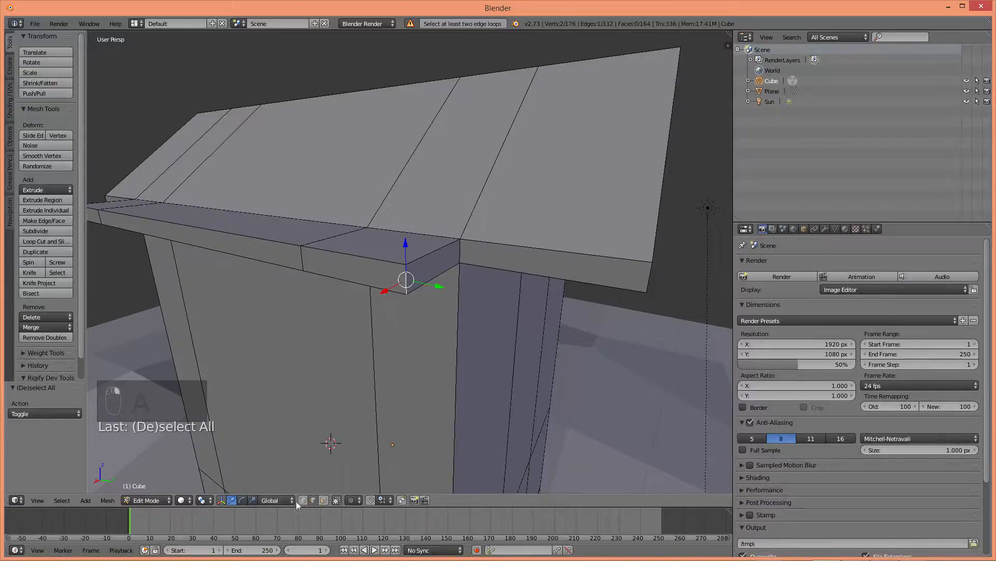
shift+right_click(460, 240)
shift+right_click(651, 265)
key(f)
key(a)
- Fill the outer side and the underside of the first roof corner with faces
right_click(653, 263)
shift+right_click(410, 298)
shift+right_click(408, 265)
mouse_move(473, 278)
middle_down()
mouse_move(484, 314)
mouse_move(486, 251)
mouse_move(483, 316)
mouse_move(485, 270)
middle_up()
key(f)
scroll(486, 313, down, 7)
scroll(486, 251, up, 2)
right_click(484, 199)
shift+right_click(436, 235)
key(f)
key(a)
- Fill the top triangular gap at the second notched roof corner with a face
middle_drag(432, 241, 499, 258)
middle_drag(460, 226, 421, 347)
right_click(421, 346)
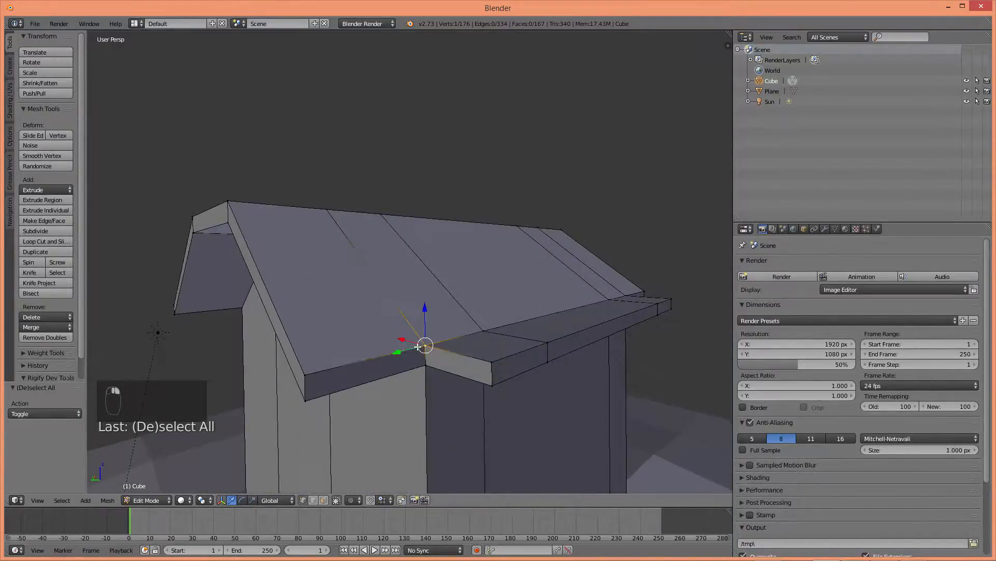
shift+right_click(313, 373)
shift+right_click(493, 365)
key(f)
key(a)
- Fill the outer side and the underside of the second roof corner with faces
right_click(492, 375)
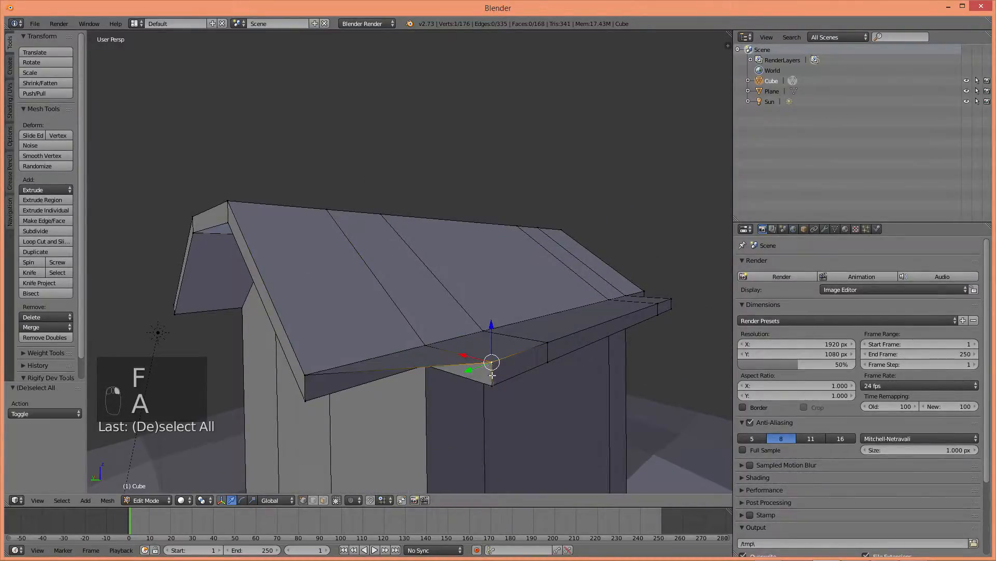
shift+right_click(309, 398)
key(f)
middle_drag(338, 379, 370, 209)
key(a)
right_click(361, 199)
shift+right_click(433, 227)
shift+right_click(478, 209)
key(f)
key(a)
- Close the third notched roof corner with two triangular faces and an outer side face
middle_drag(547, 235, 435, 224)
scroll(435, 225, up, 2)
shift+right_click(479, 229)
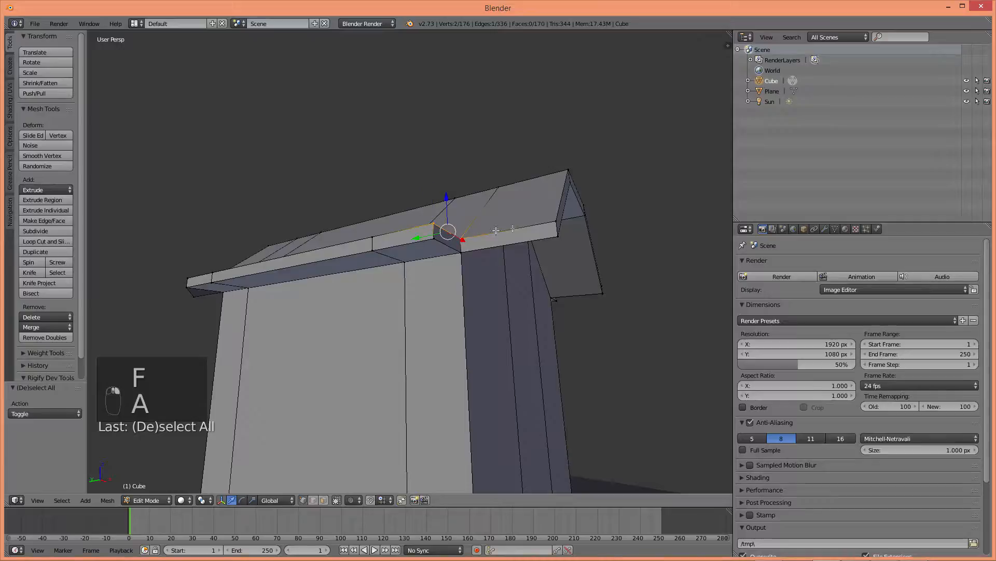
key(f)
key(a)
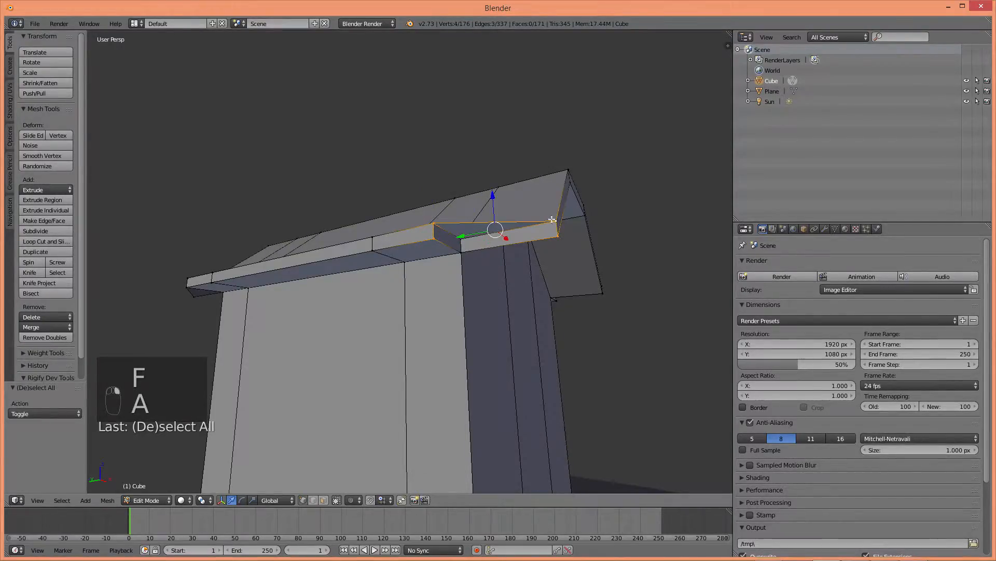
key(f)
key(f)
key(a)
- Fill the underside and the top triangular gap of the fourth roof corner with faces
scroll(469, 250, down, 4)
middle_drag(470, 249, 448, 353)
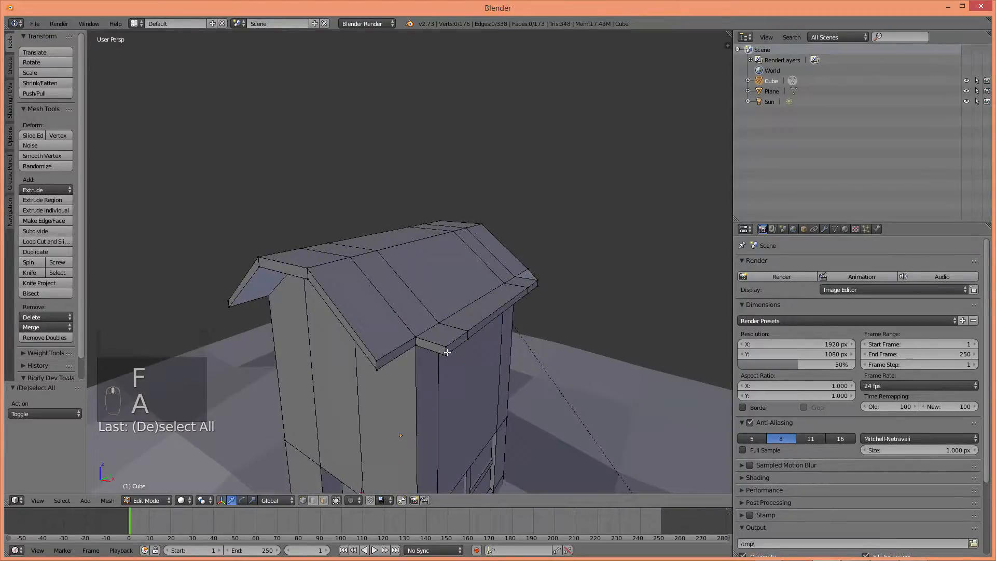
key(a)
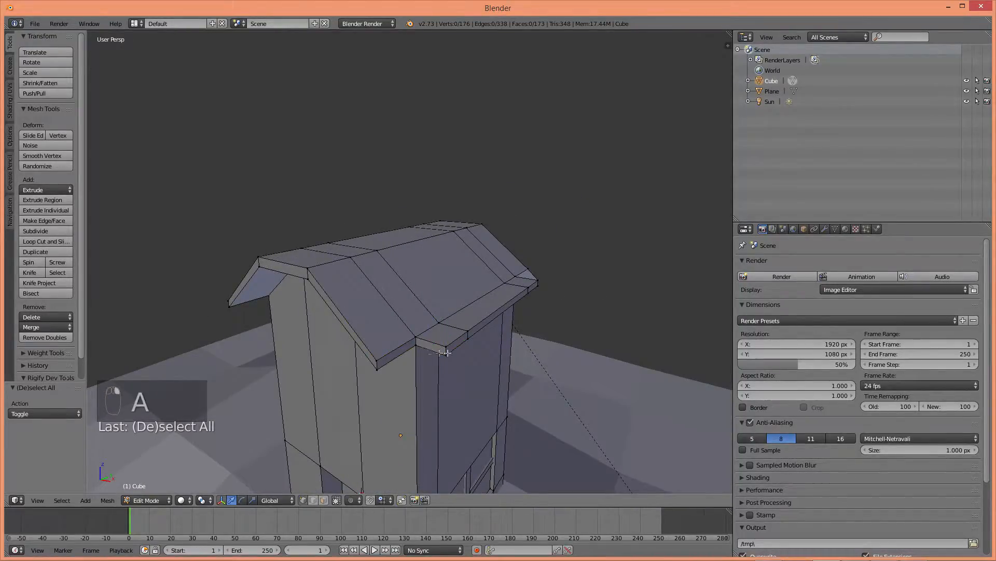
shift+right_click(413, 346)
shift+right_click(376, 368)
key(f)
key(a)
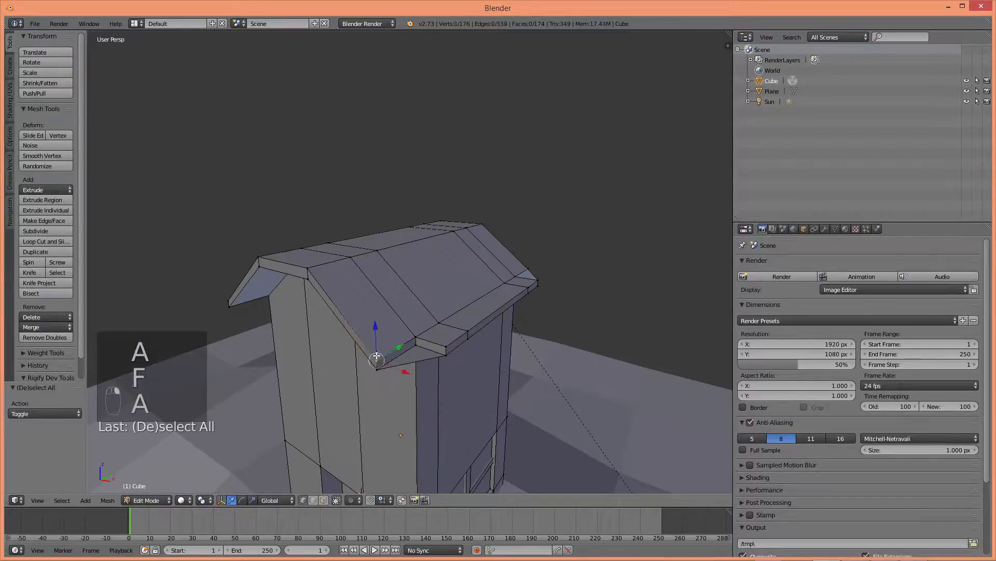
key(f)
key(a)
- Fill the outer side of the fourth roof corner with a face and check the roof in Object Mode
right_click(447, 345)
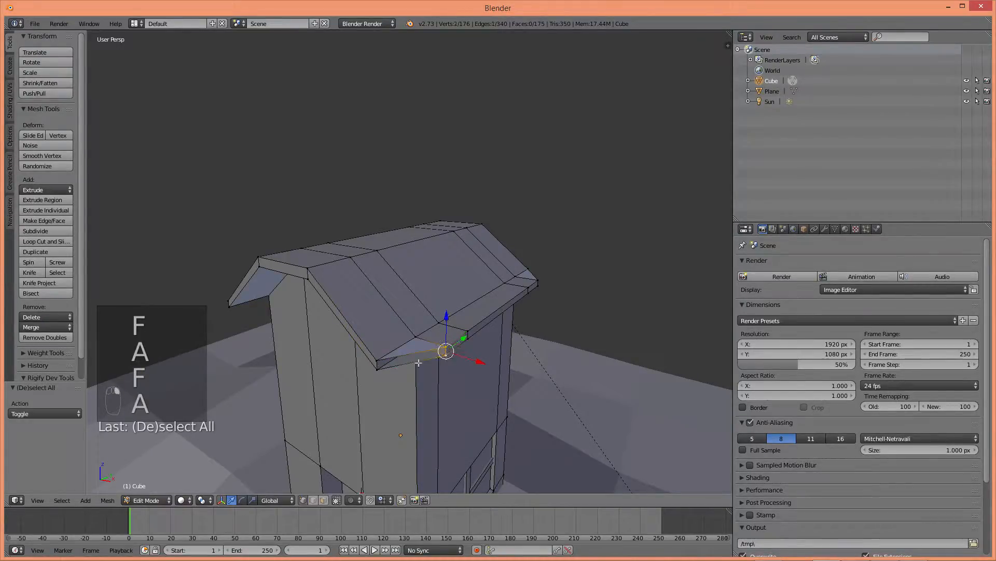
key(f)
key(a)
scroll(381, 364, down, 4)
middle_drag(403, 355, 443, 351)
key(Tab)
scroll(469, 316, up, 3)
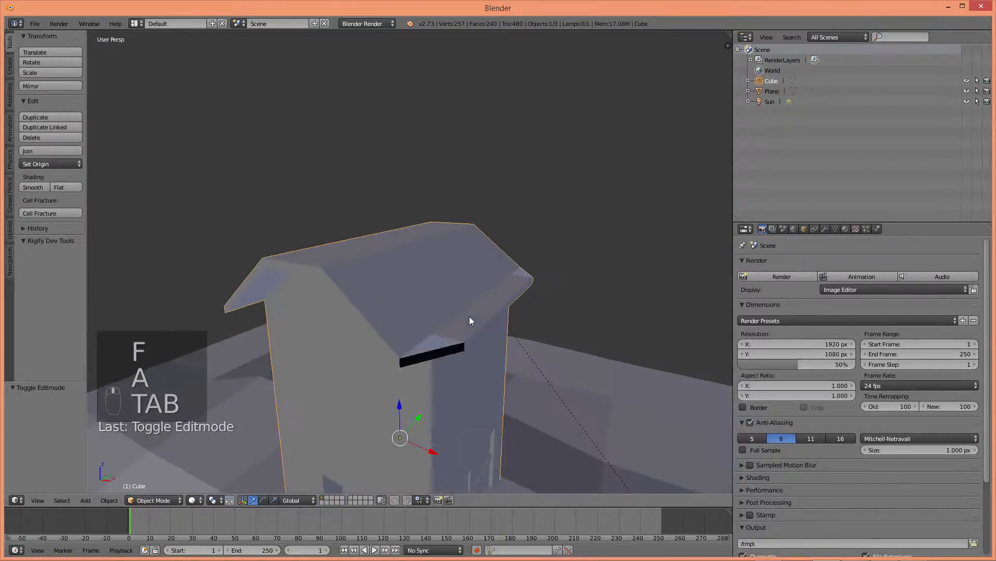
- Inspect the black side faces at the roof corners of the building in Edit Mode
scroll(472, 313, down, 1)
key(Tab)
middle_drag(470, 310, 511, 316)
scroll(470, 280, up, 2)
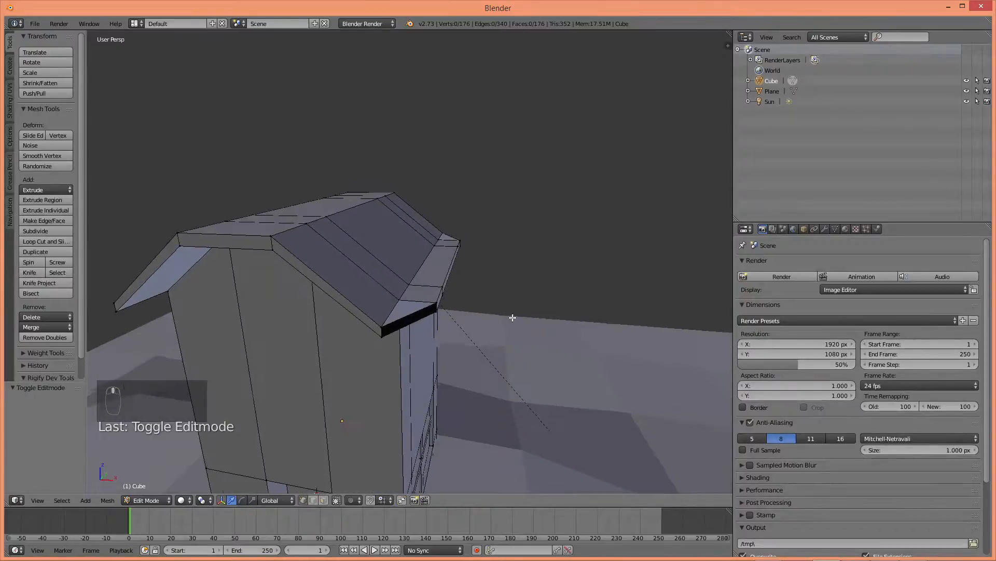
scroll(499, 319, up, 1)
middle_drag(464, 343, 353, 320)
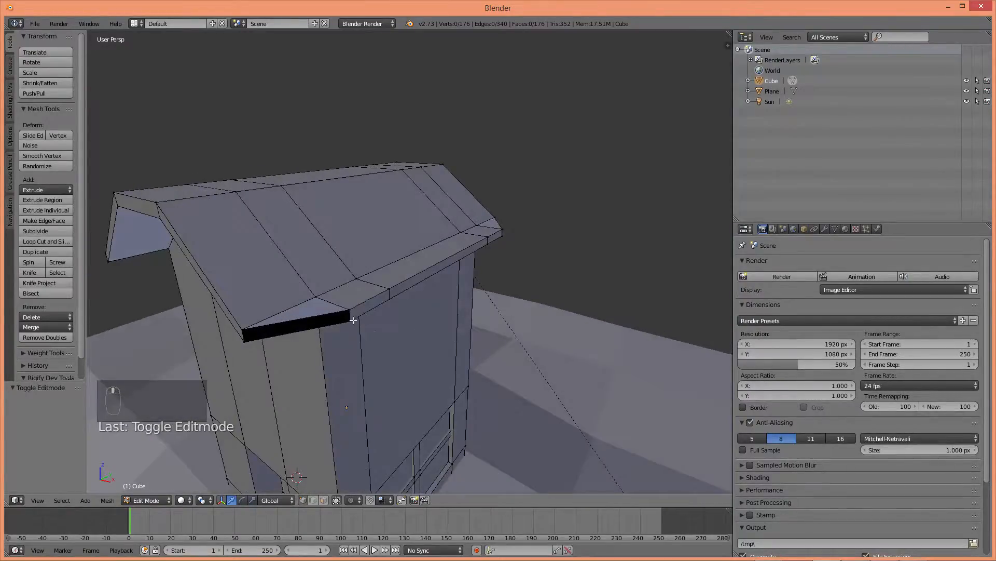
scroll(363, 266, down, 3)
middle_drag(365, 266, 386, 319)
scroll(417, 237, up, 5)
scroll(409, 241, down, 4)
middle_drag(353, 371, 388, 361)
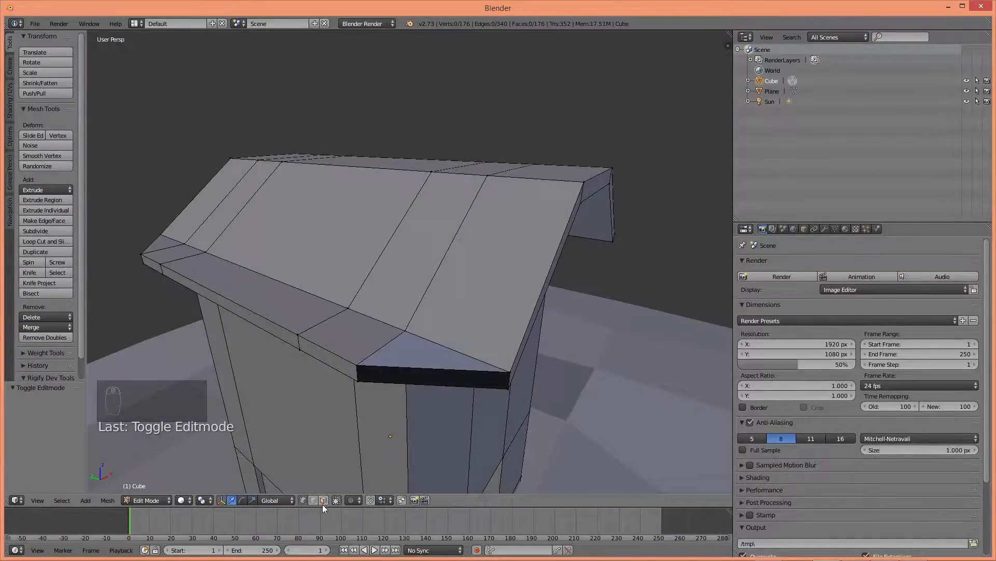
- Recalculate the normals of the entire building mesh to face outward and clear the selection
scroll(418, 361, down, 5)
middle_drag(418, 361, 425, 384)
key(a)
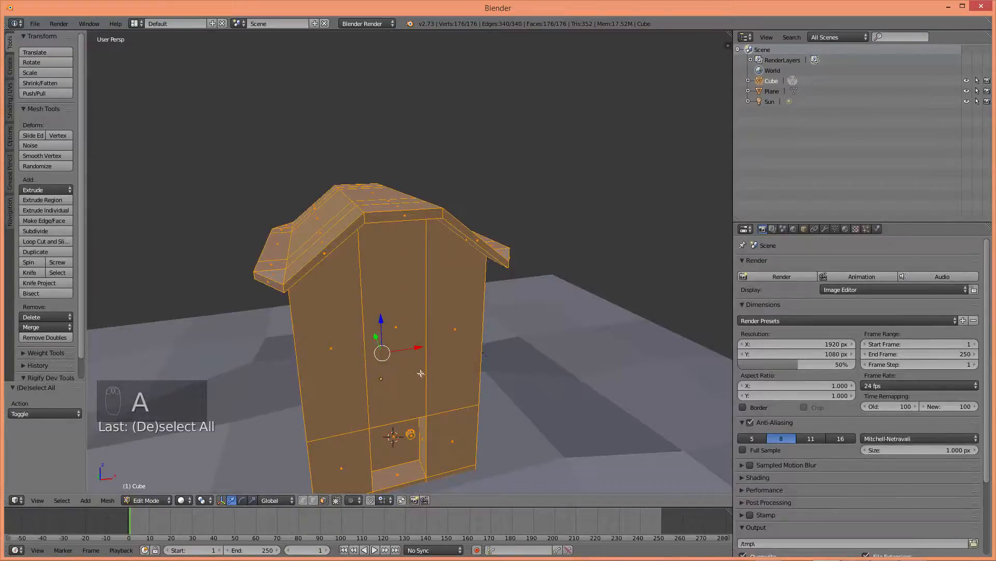
key(ctrl+n)
key(a)
middle_drag(396, 371, 346, 336)
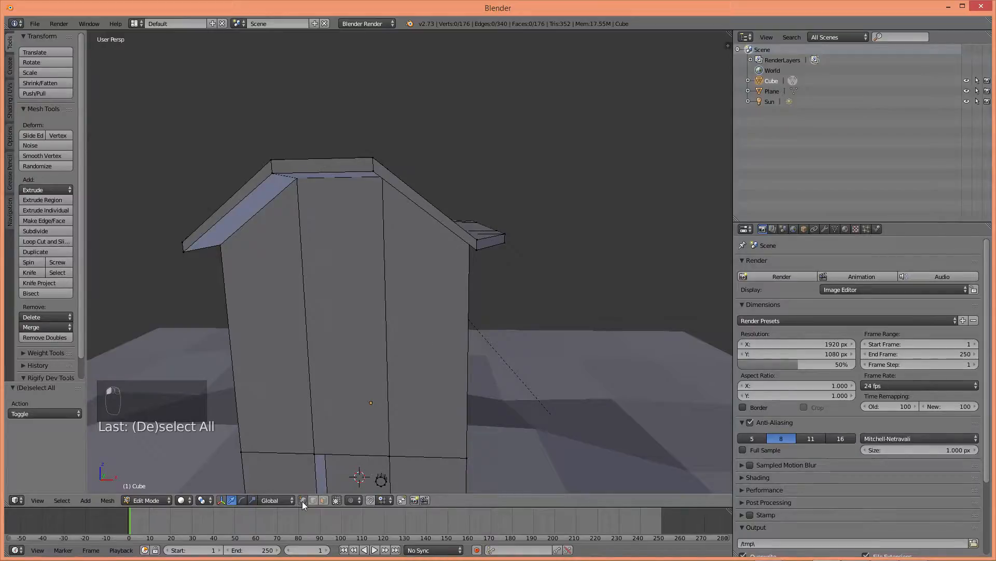
scroll(455, 368, down, 5)
middle_drag(455, 368, 451, 369)
scroll(468, 372, up, 6)
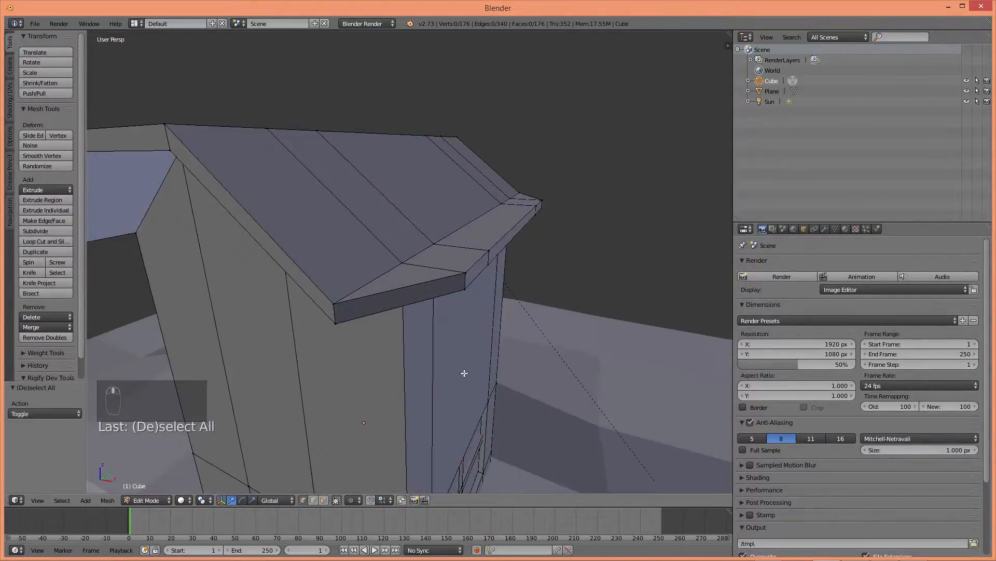
- Select the outer edge vertices of the roof's overhang on both sides of the building with Circle Select in wireframe display
key(v)
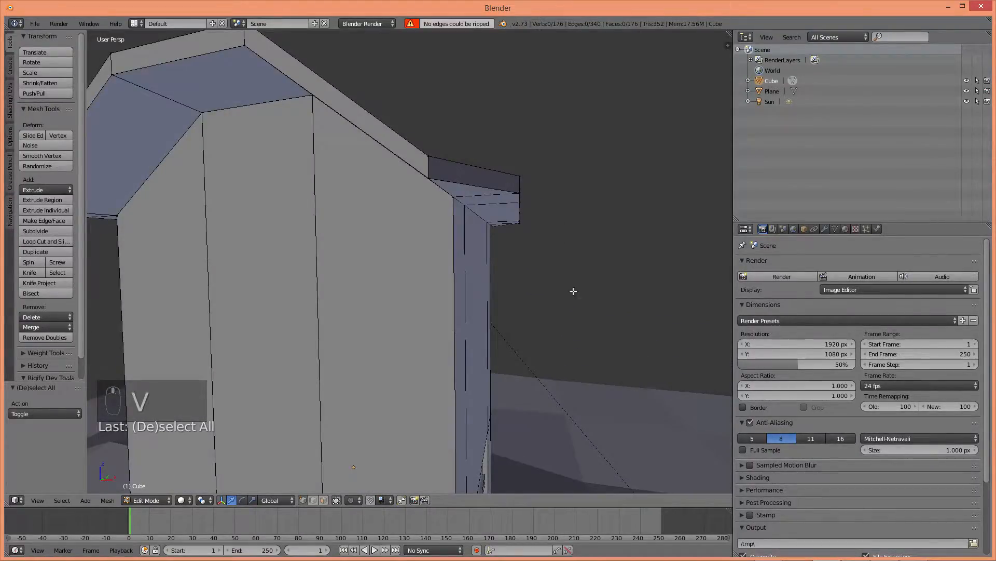
key(Escape)
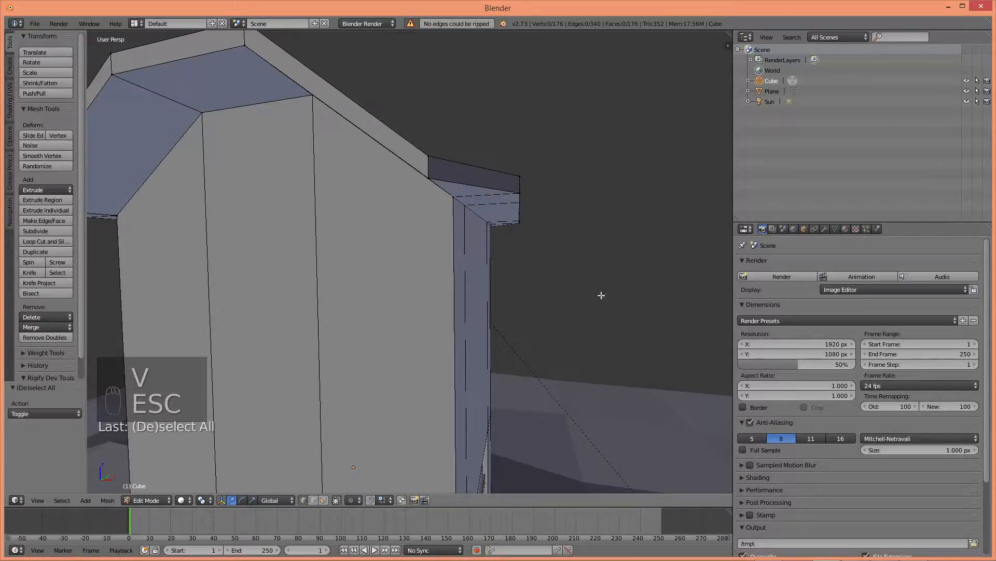
key(z)
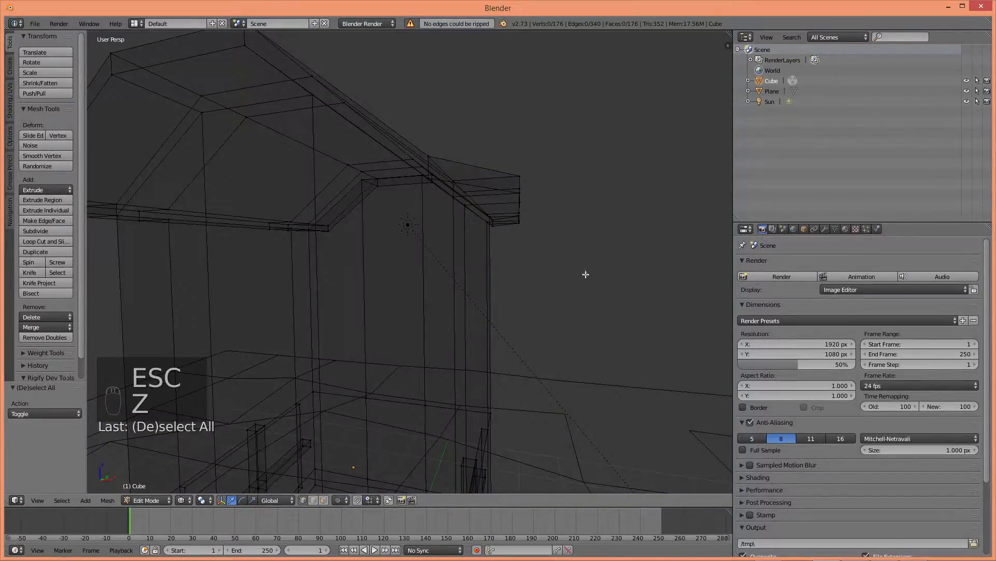
key(c)
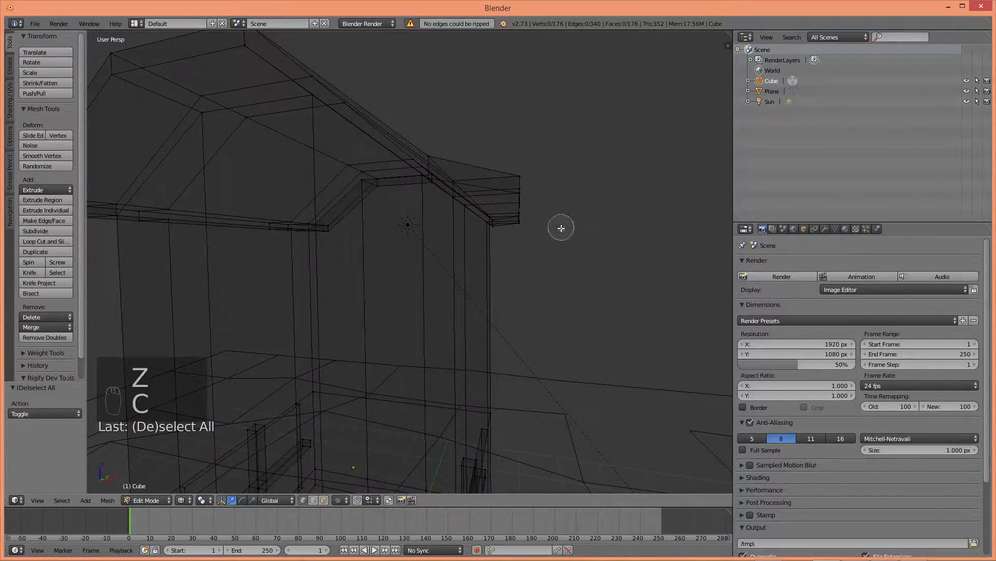
click(533, 192)
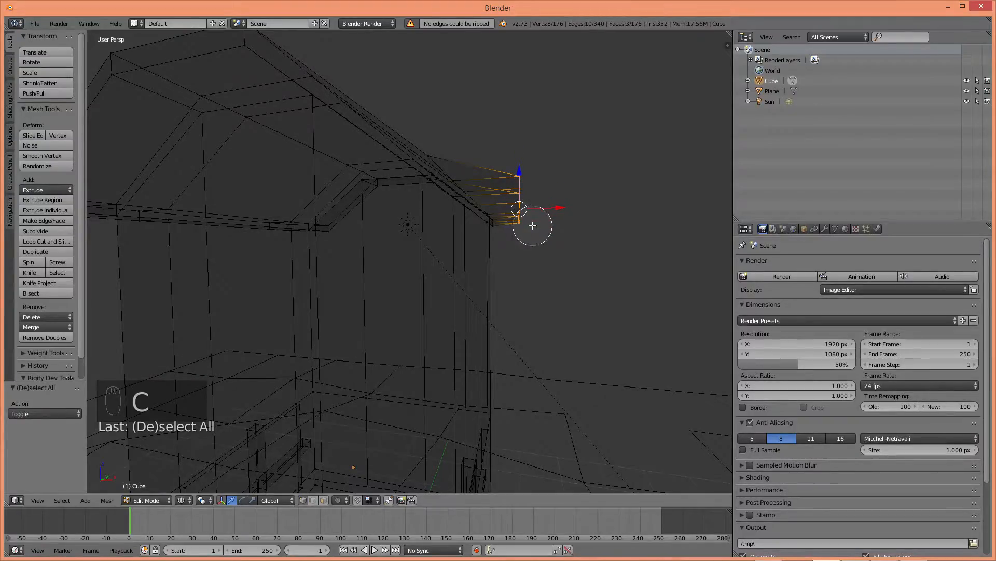
right_click(533, 247)
scroll(478, 271, down, 4)
middle_drag(452, 271, 478, 264)
scroll(384, 268, up, 3)
middle_drag(343, 269, 382, 260)
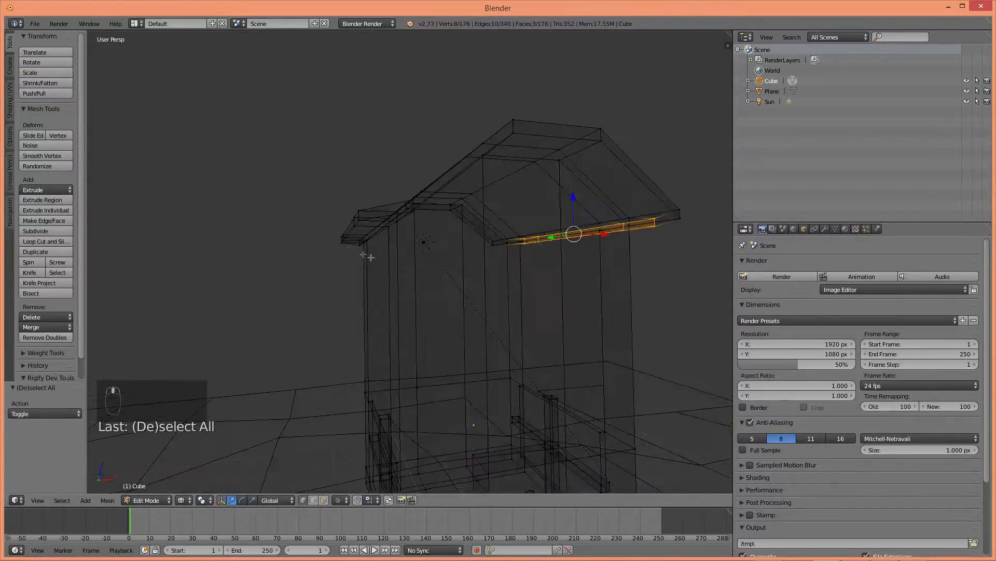
mouse_move(322, 242)
middle_down()
mouse_move(316, 276)
mouse_move(383, 291)
mouse_move(344, 423)
mouse_move(393, 284)
mouse_move(601, 235)
mouse_move(645, 236)
mouse_move(680, 260)
middle_up()
- Lower the selected overhang edges along Z by about 0.22 and a little further in solid display, and return to Object Mode
key(z)
key(z)
key(z)
key(g)
key(z)
click(642, 253)
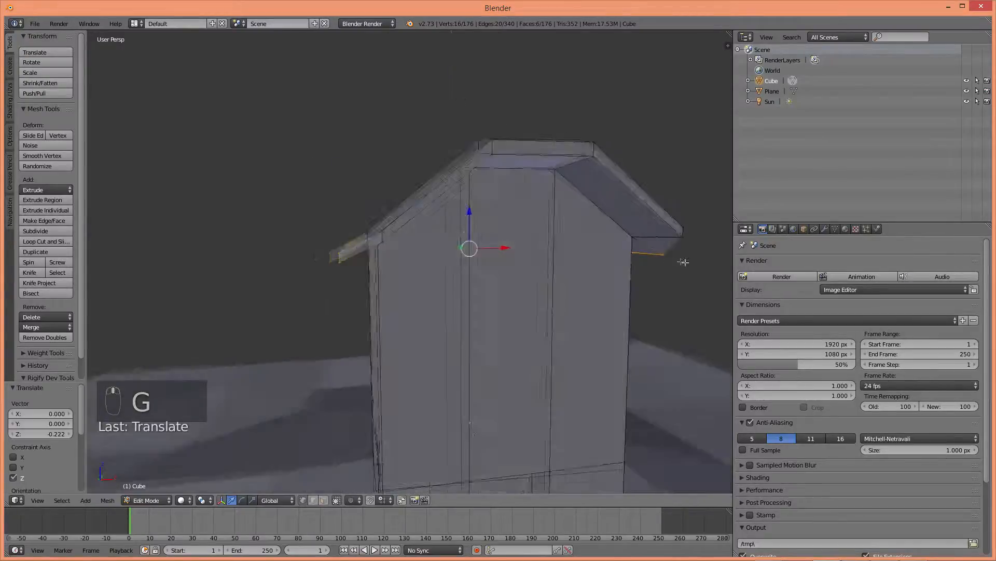
key(g)
key(z)
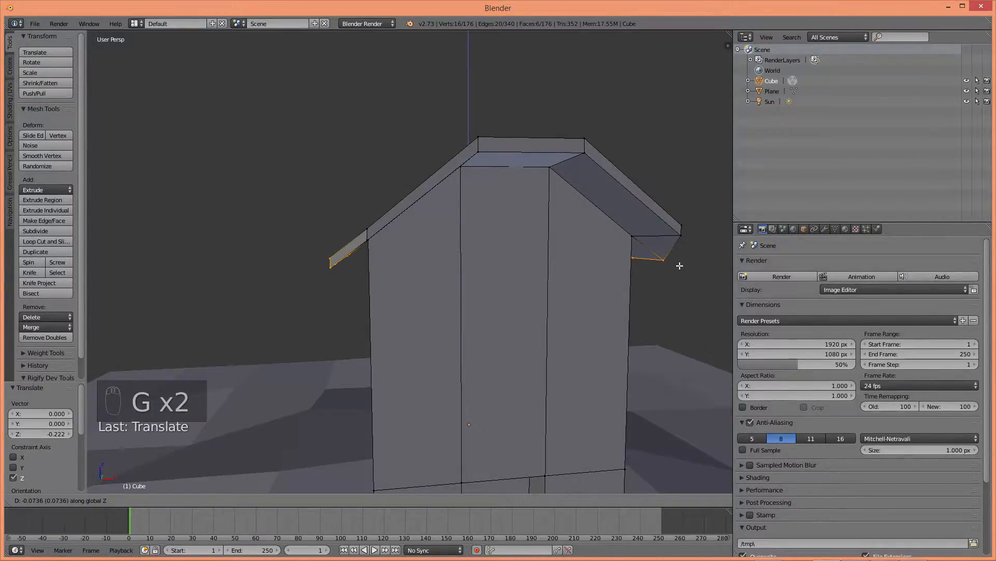
click(679, 265)
middle_drag(679, 266, 483, 223)
key(Tab)
- Add an 8-vertex cylinder with radius 1 and depth 2, and move it about 6.4 along X beside the building
scroll(665, 269, down, 5)
scroll(432, 277, down, 3)
scroll(453, 290, up, 5)
key(shift+a)
mouse_move(447, 293)
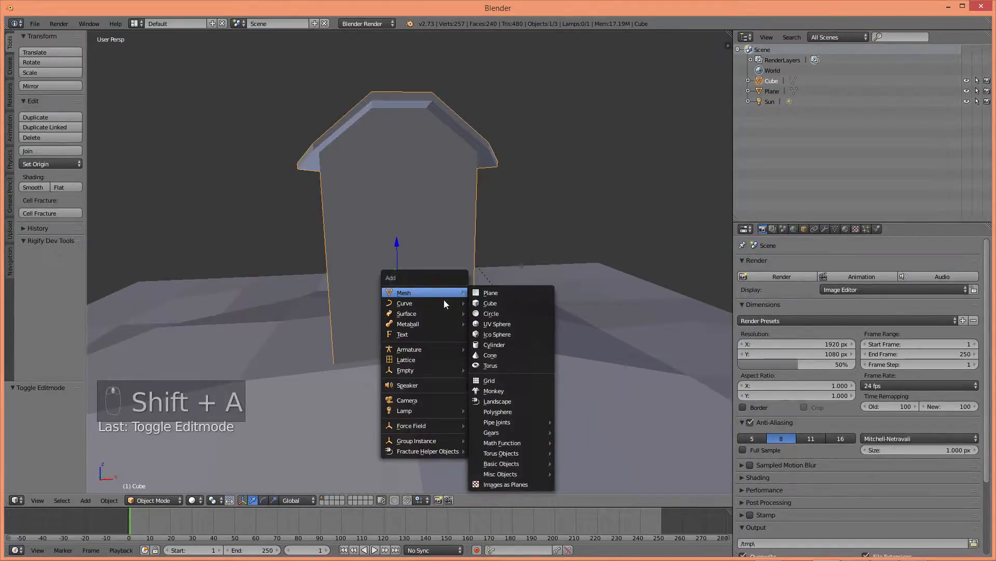
click(487, 345)
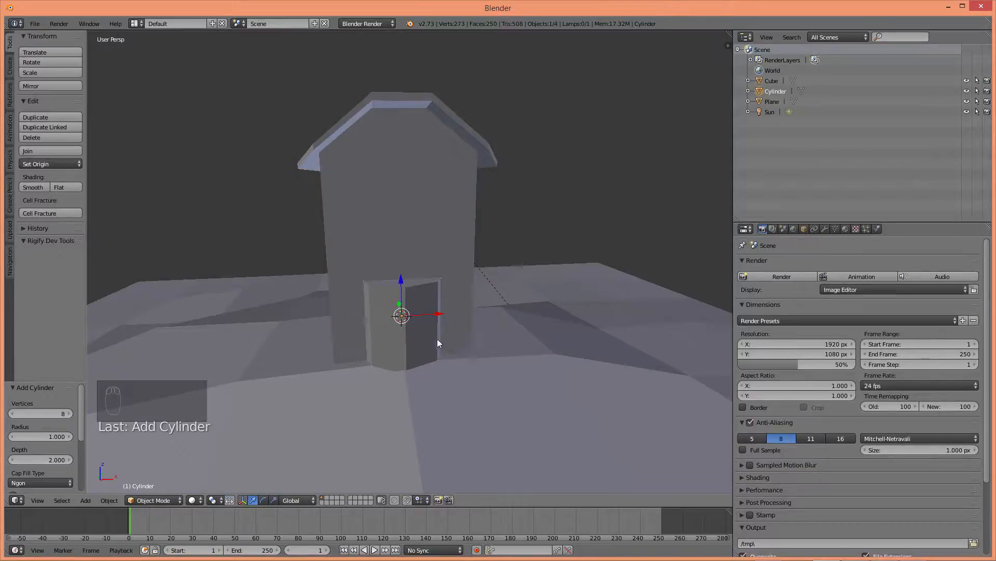
key(g)
key(x)
click(583, 322)
shift+middle_drag(634, 325, 459, 274)
scroll(427, 299, up, 1)
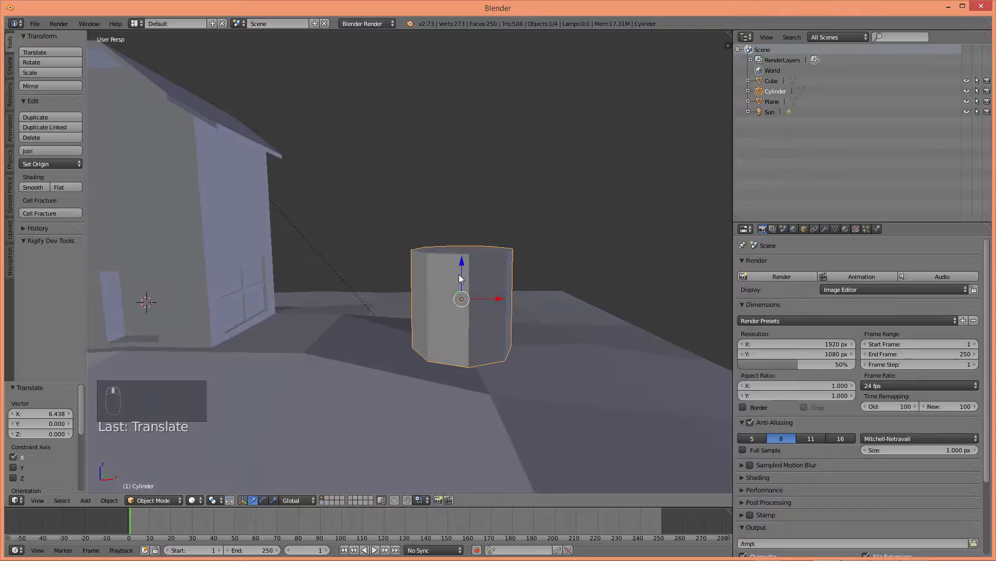
- Lower the cylinder about 0.76 along Z, scale it to about 0.33, and sink it partly into the ground
key(g)
key(z)
click(460, 313)
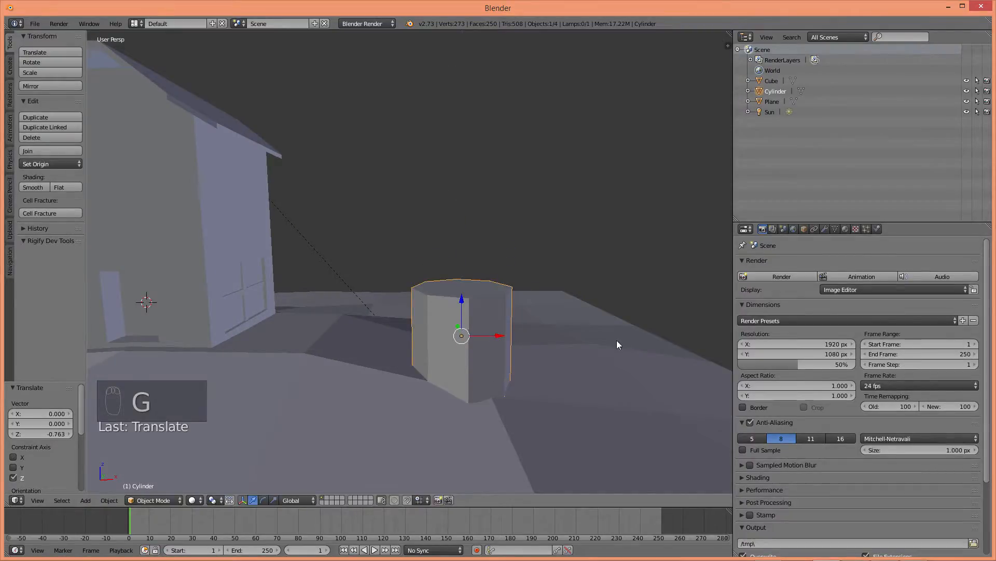
key(s)
click(513, 339)
key(g)
key(z)
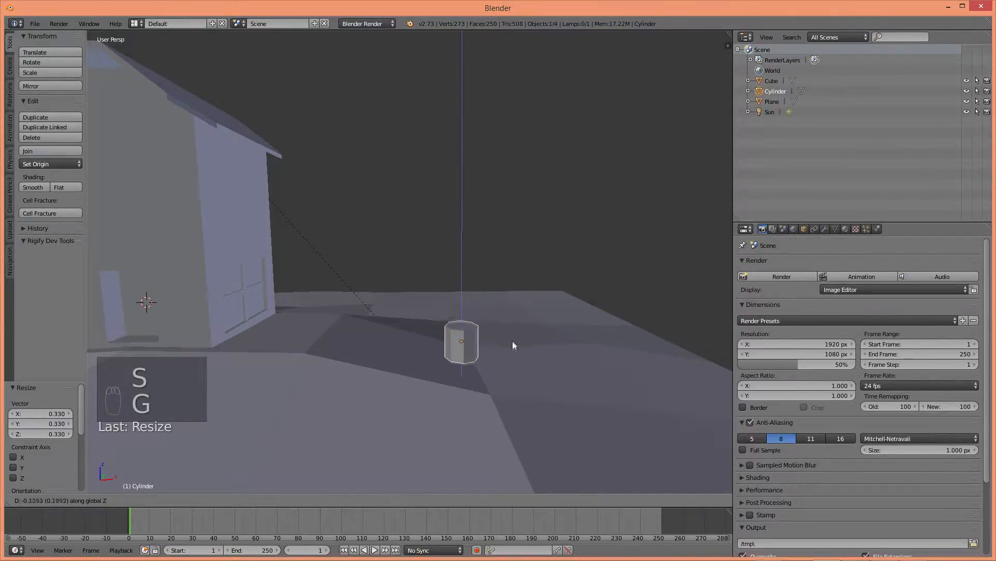
click(513, 376)
key(Tab)
key(Tab)
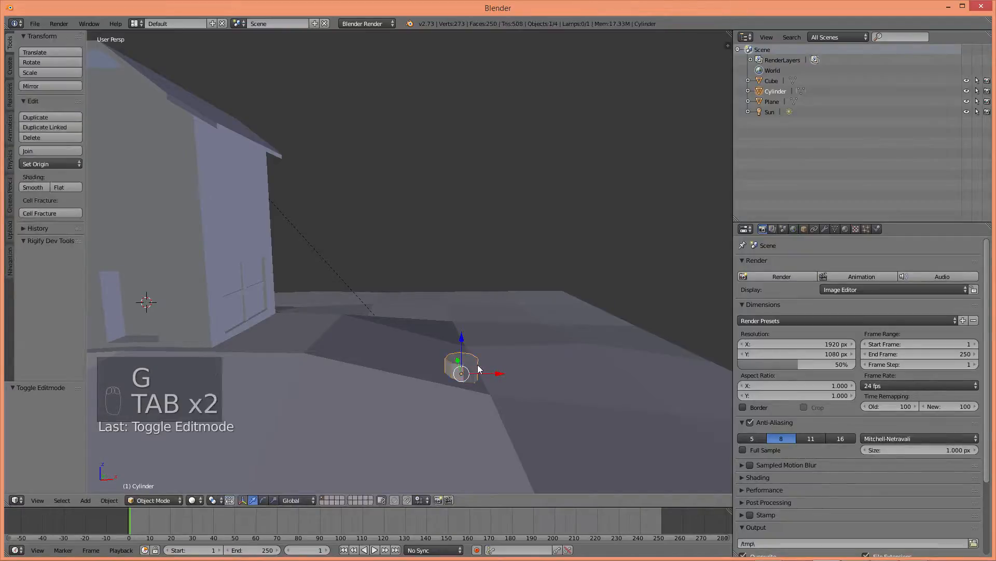
- Stretch the cylinder along Z by a factor of about 4.8 and raise it so its base meets the ground
key(s)
key(z)
click(547, 357)
key(g)
key(z)
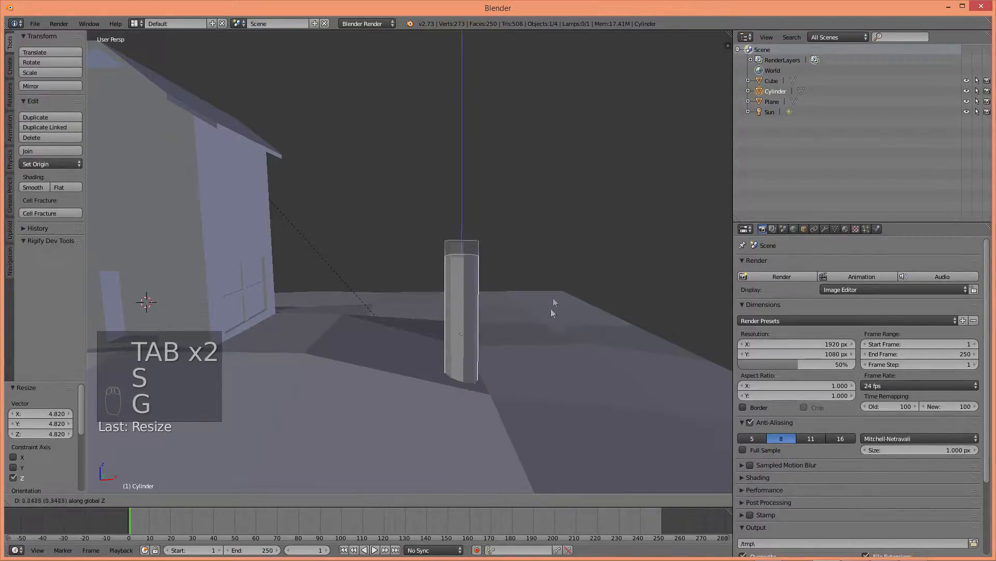
click(547, 307)
- Scale the pole down uniformly, move it farther from the building along X, and adjust its height on the ground
key(s)
click(569, 317)
key(g)
key(z)
click(569, 319)
key(g)
key(x)
click(643, 318)
key(g)
key(z)
click(646, 319)
- Stretch the pole along Z by a factor of about 3.5 and raise it so its base rests in the terrain
key(s)
key(z)
click(268, 321)
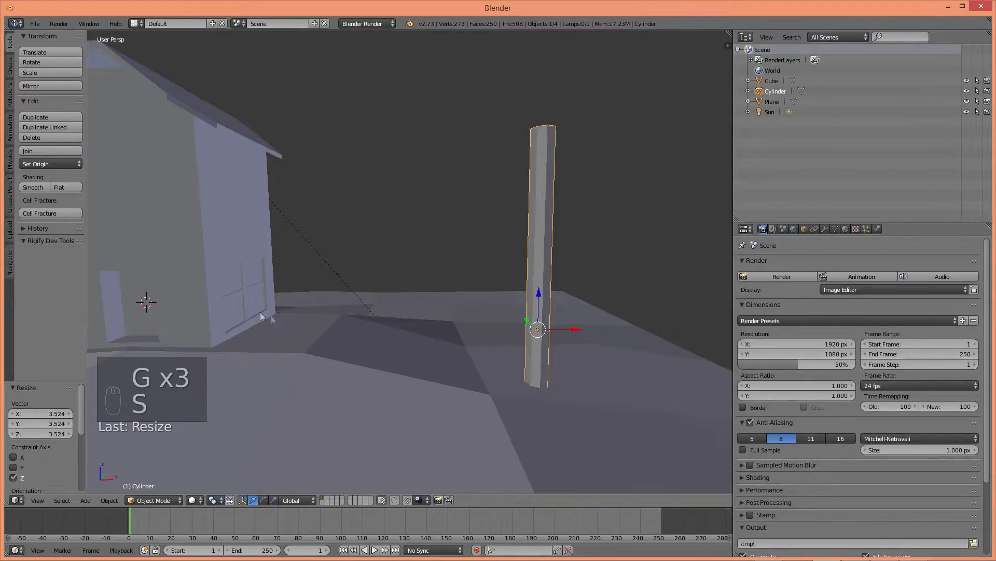
middle_drag(271, 316, 373, 314)
key(g)
key(z)
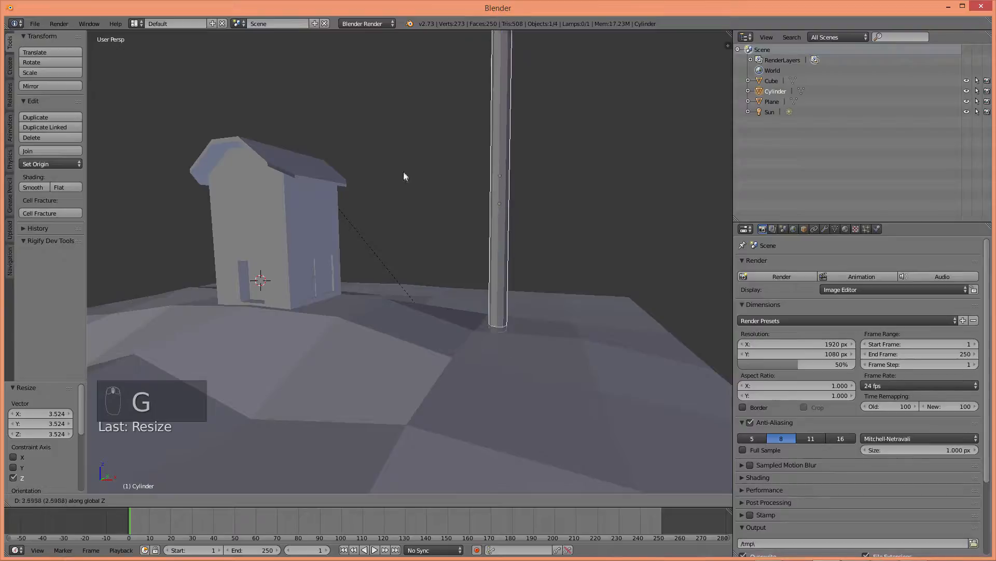
click(392, 216)
- Taper the pole into a tree trunk by scaling down its top face in Edit Mode
shift+middle_drag(476, 173, 464, 231)
scroll(437, 228, up, 4)
key(Tab)
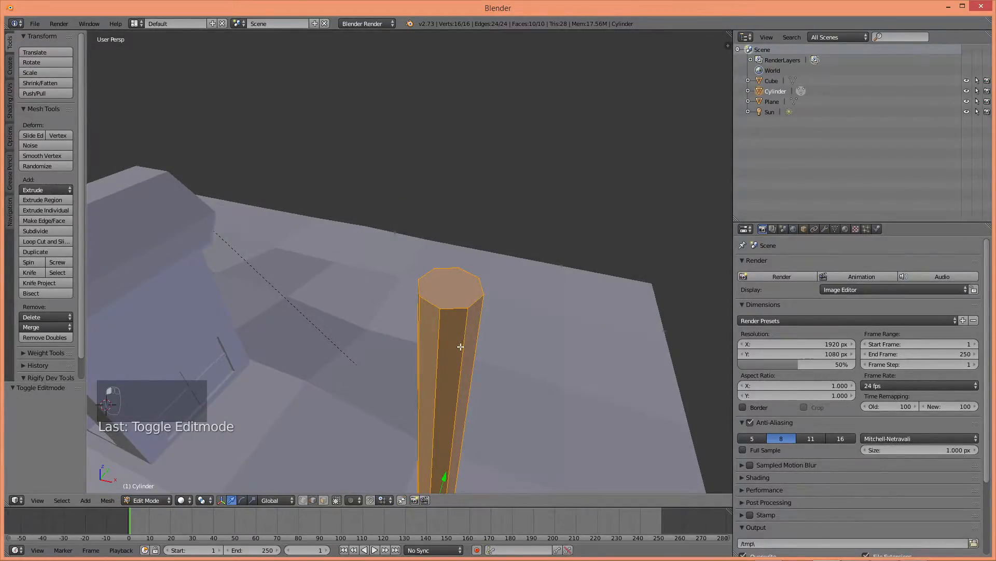
key(a)
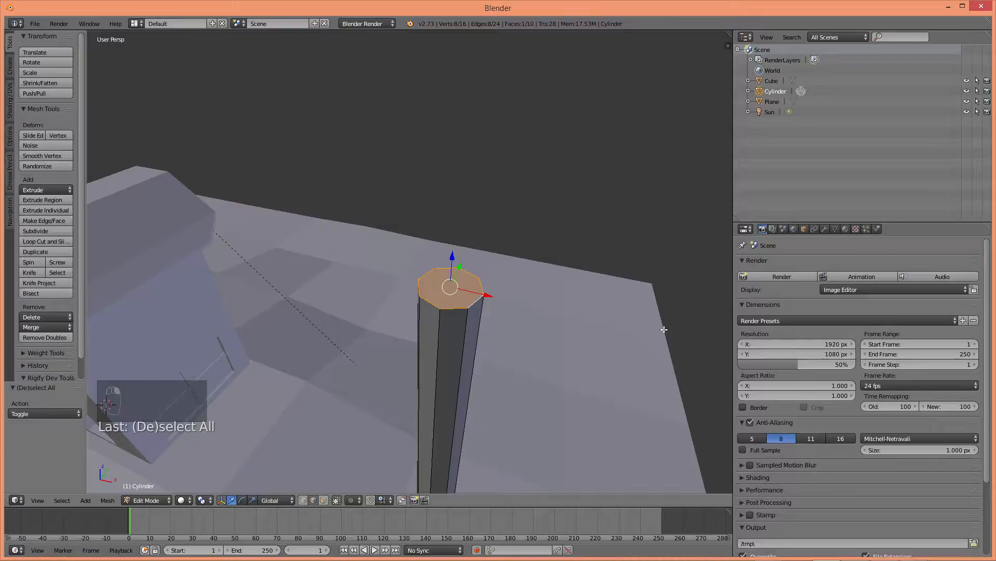
key(s)
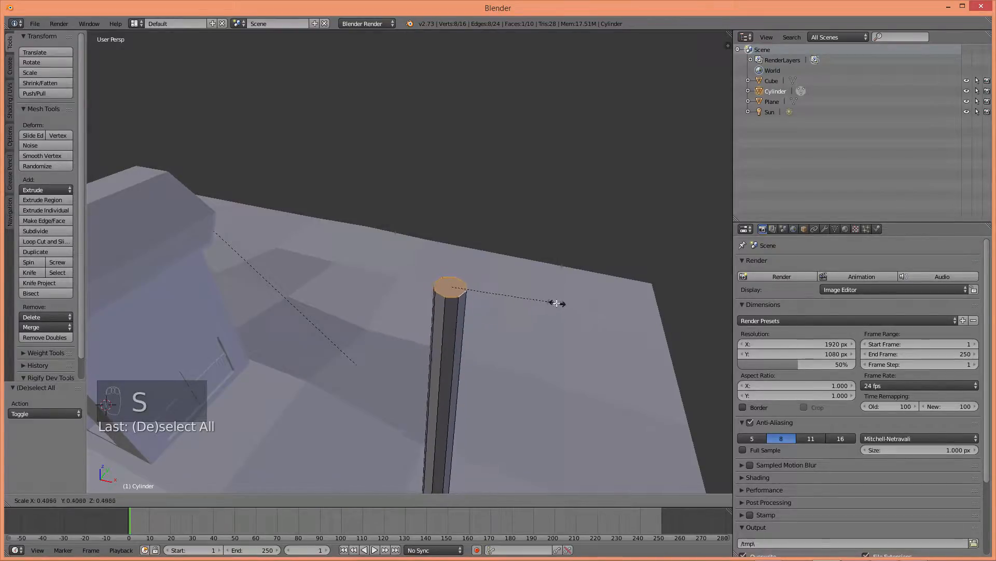
click(538, 298)
middle_drag(538, 296, 493, 294)
key(s)
click(561, 311)
key(Tab)
key(Tab)
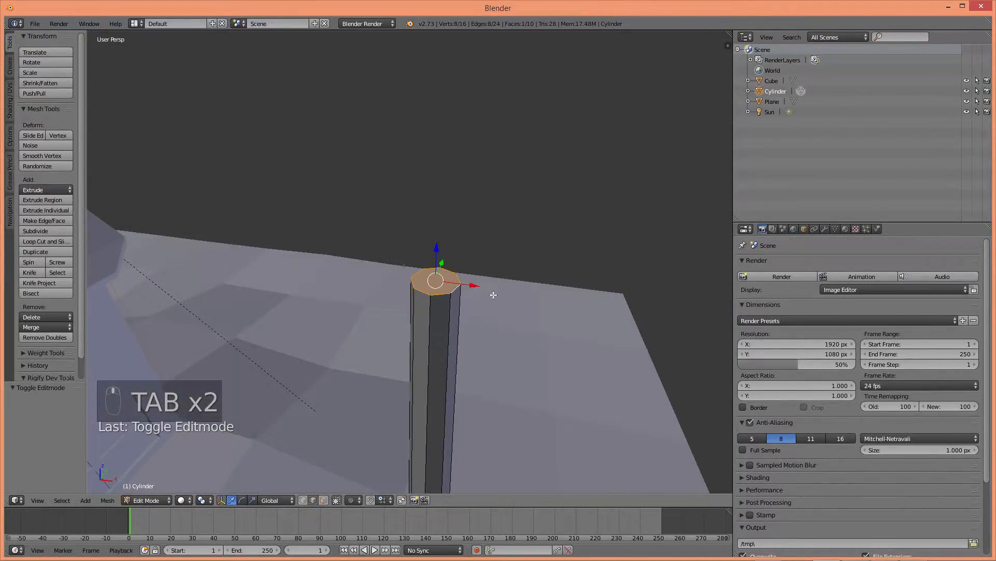
- Snap the 3D cursor to the trunk's top face and add an ico sphere there with 2 subdivisions and size 1
key(shift+s)
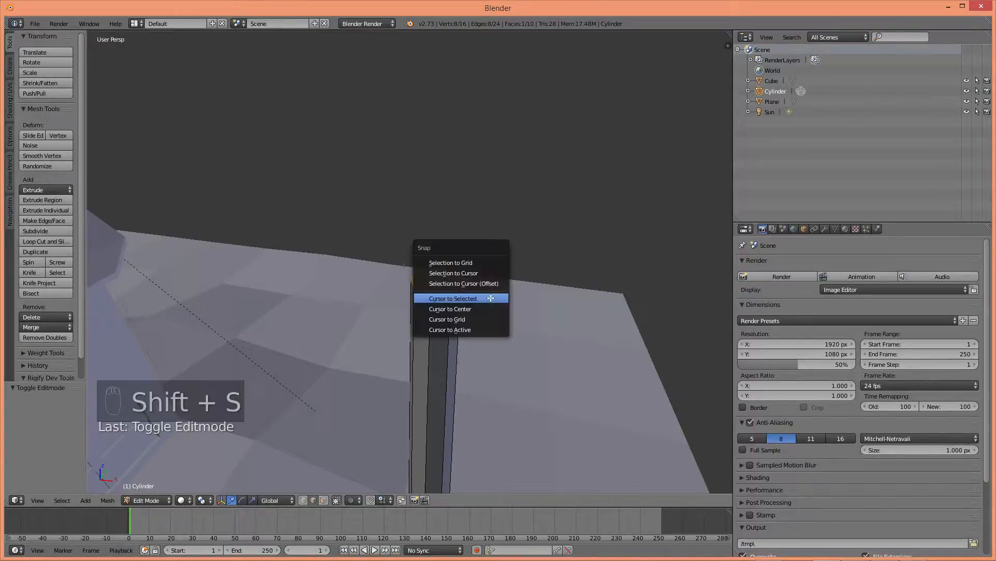
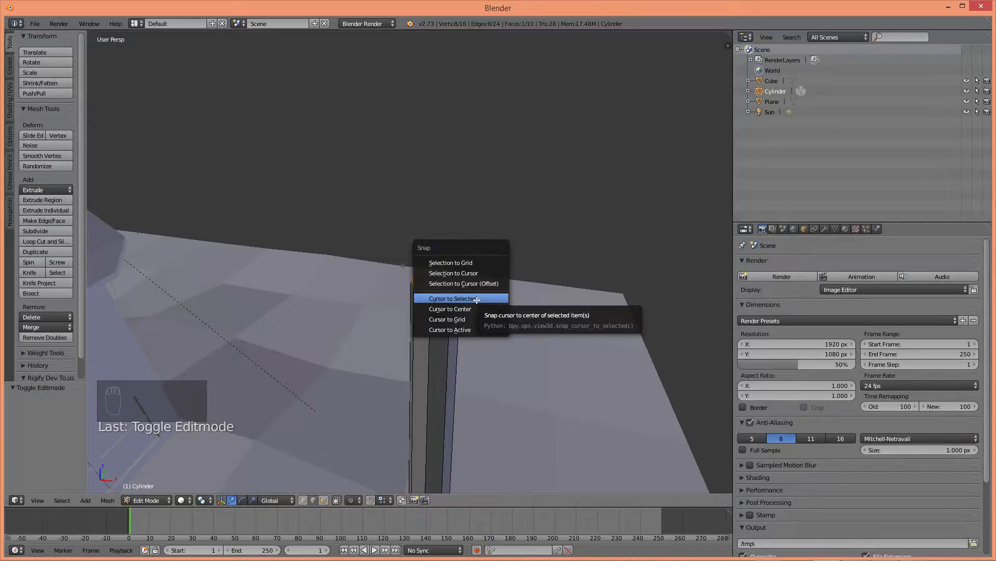
click(476, 299)
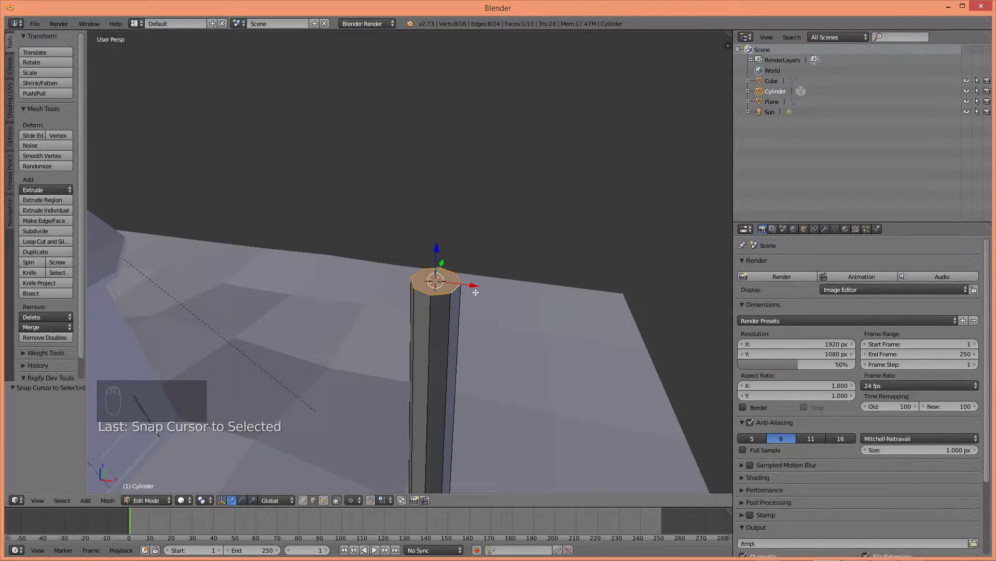
key(shift+a)
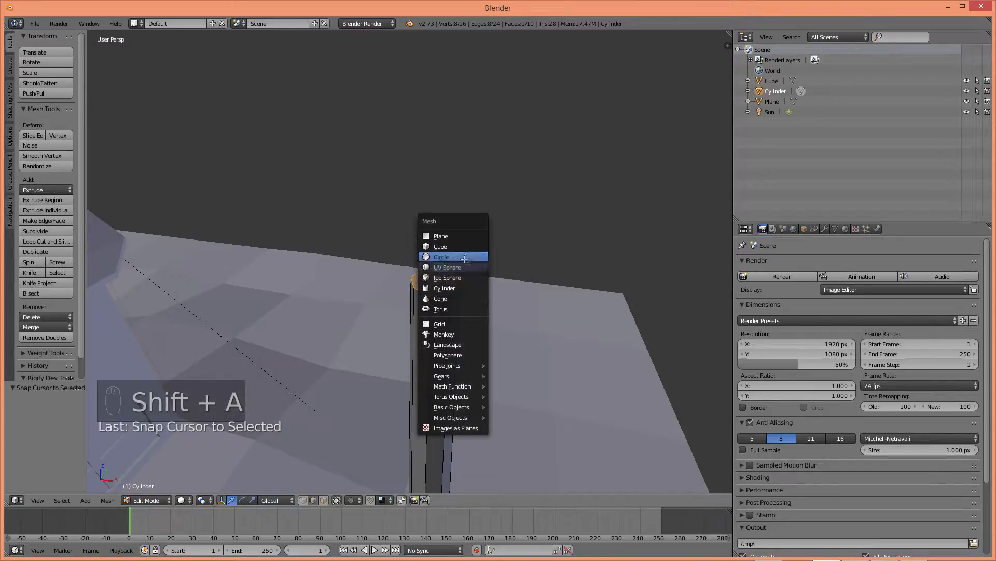
click(464, 277)
scroll(463, 274, down, 8)
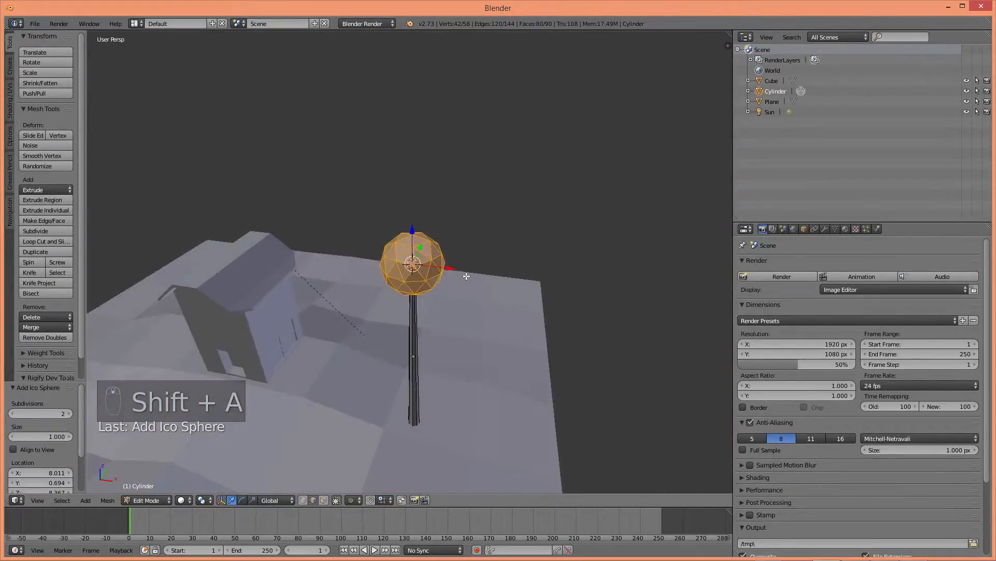
scroll(486, 234, up, 3)
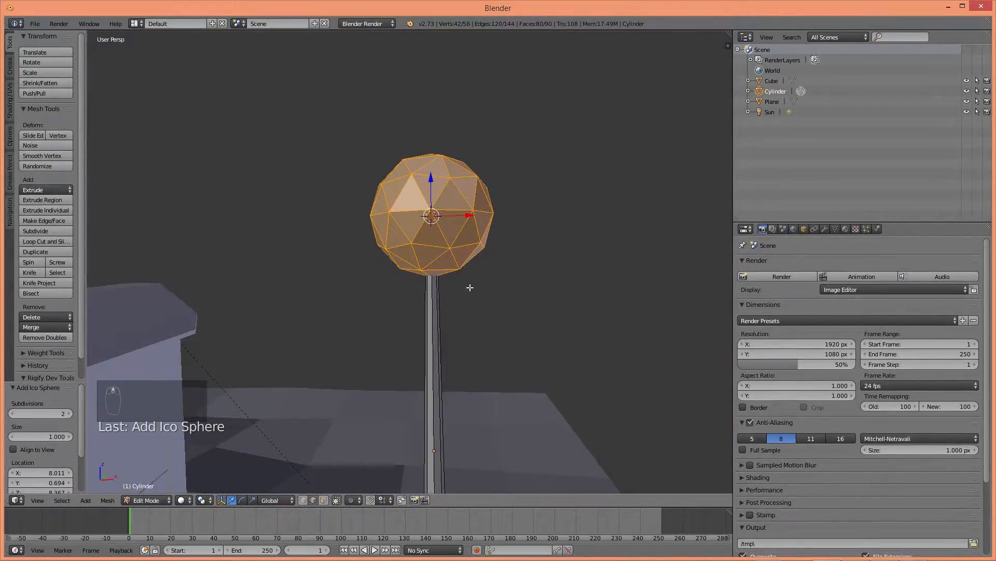
- Enlarge the ico sphere into a tree crown on top of the trunk and return to Object Mode
key(s)
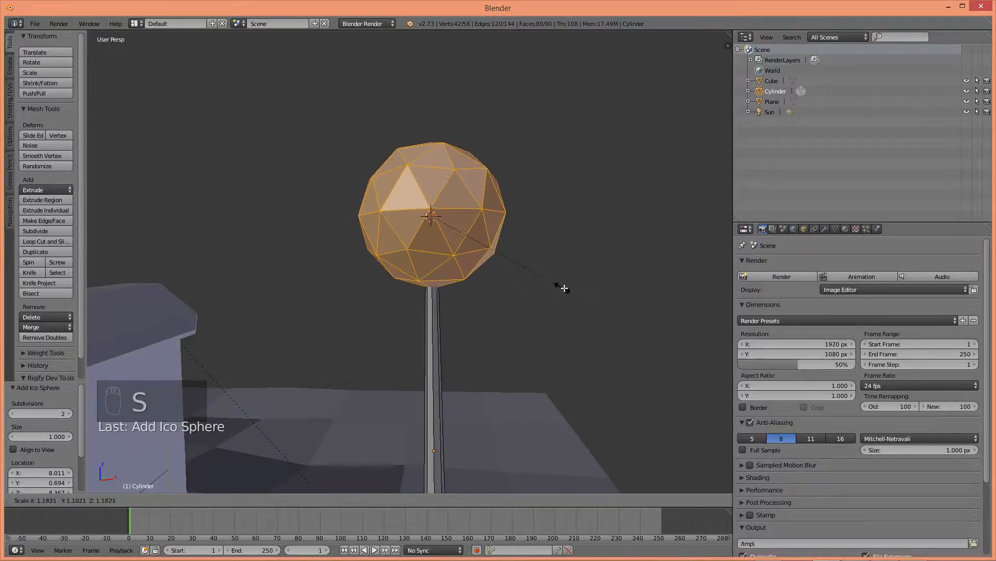
click(646, 308)
scroll(534, 285, down, 3)
middle_drag(534, 285, 573, 295)
key(Tab)
scroll(572, 296, up, 4)
scroll(479, 289, down, 4)
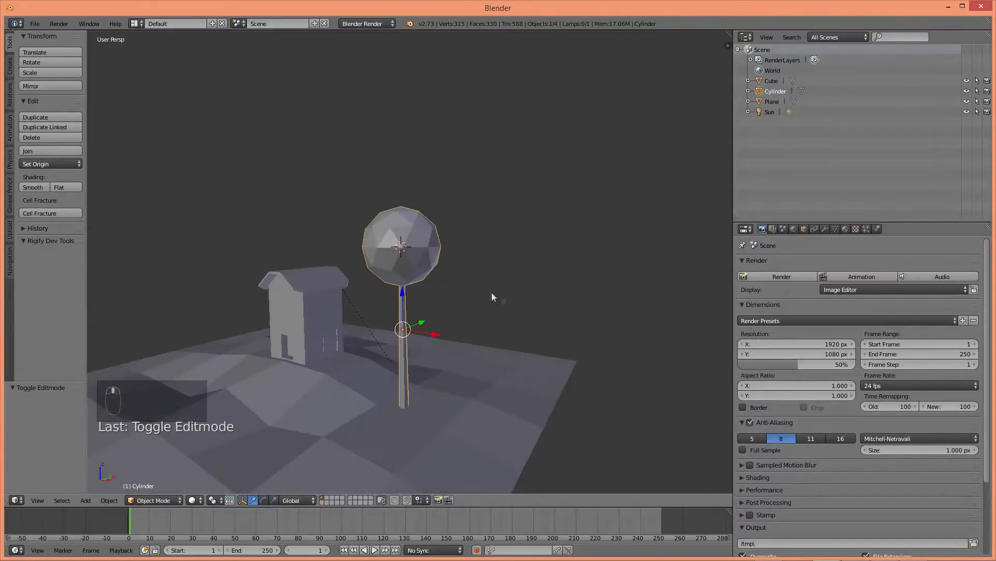
- Duplicate the tree about 9.27 units along Y and lower the copy about 2.75 units so its trunk meets the terrain
middle_drag(550, 298, 479, 335)
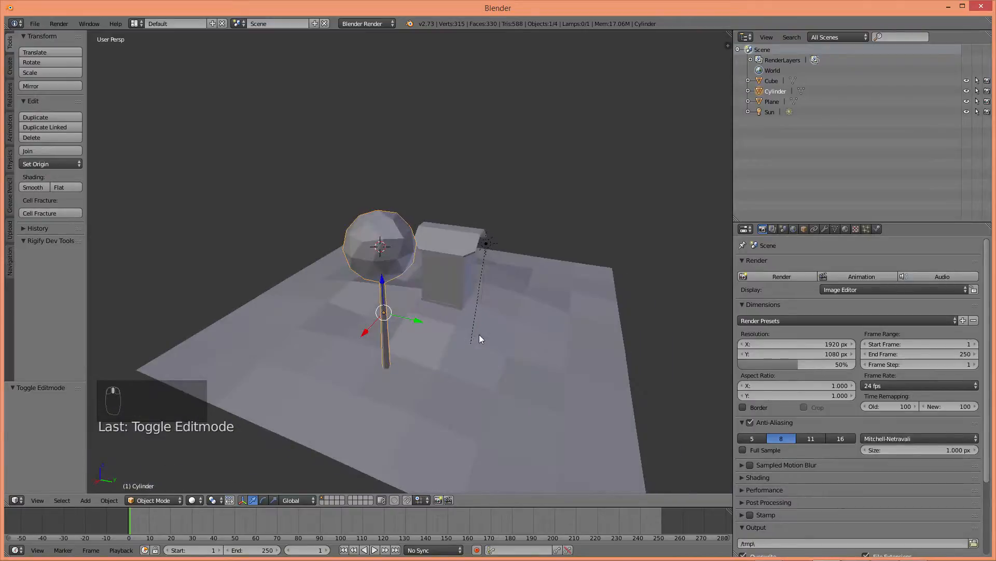
key(shift+d)
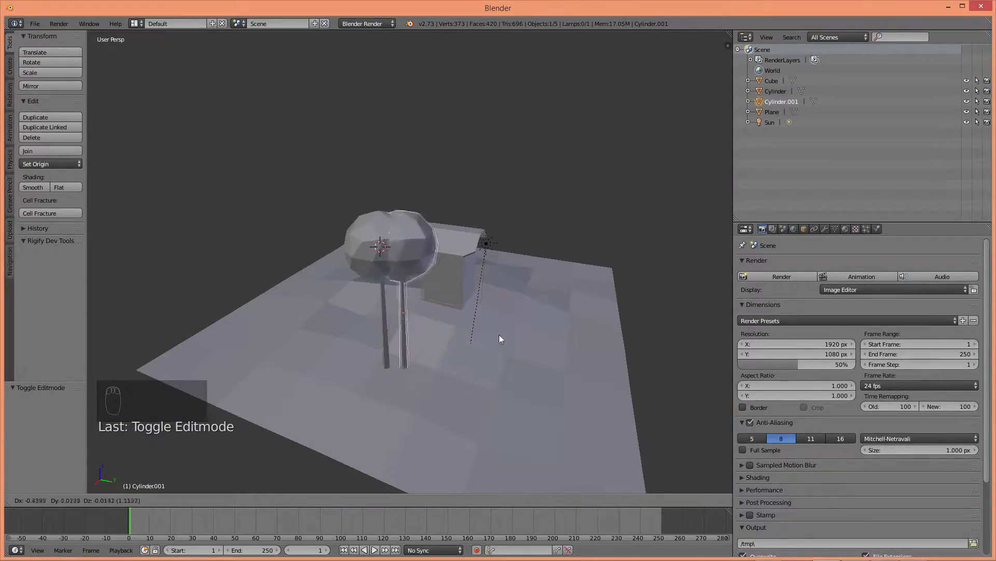
key(y)
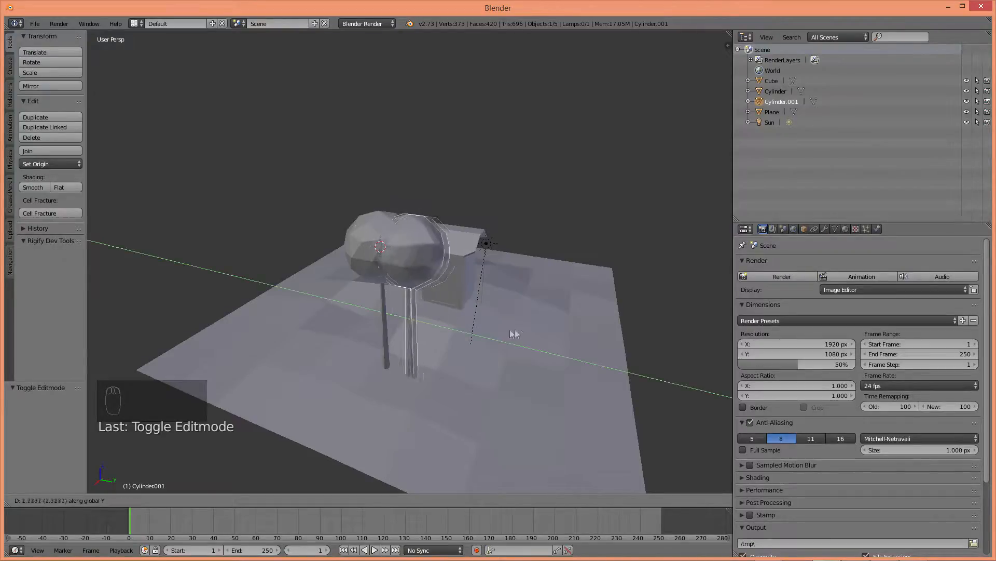
click(665, 353)
middle_drag(657, 341, 631, 287)
key(g)
key(z)
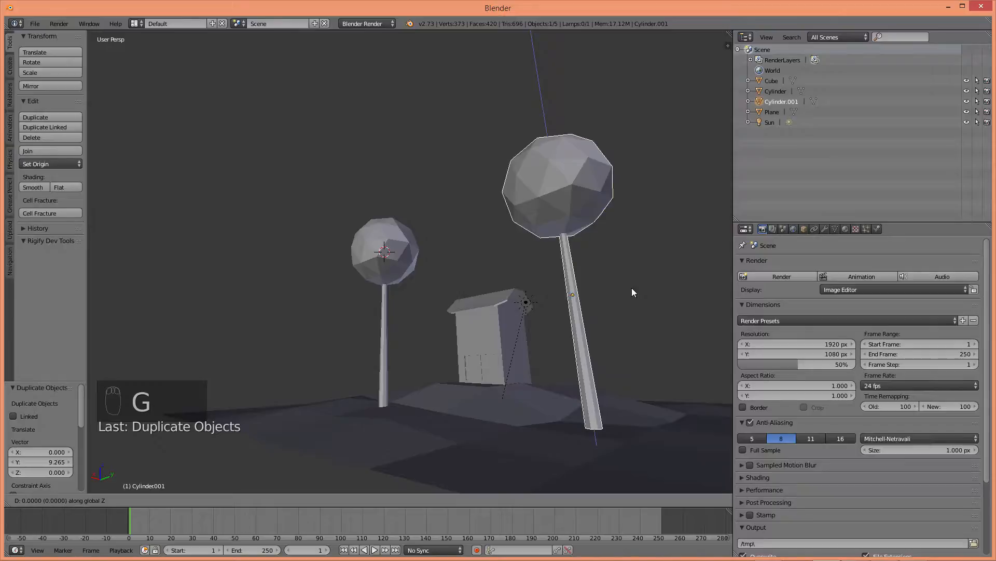
click(629, 383)
- Duplicate the second tree about -17.24 units along X to the terrain's opposite side and adjust its height
scroll(626, 373, down, 5)
middle_drag(529, 356, 435, 334)
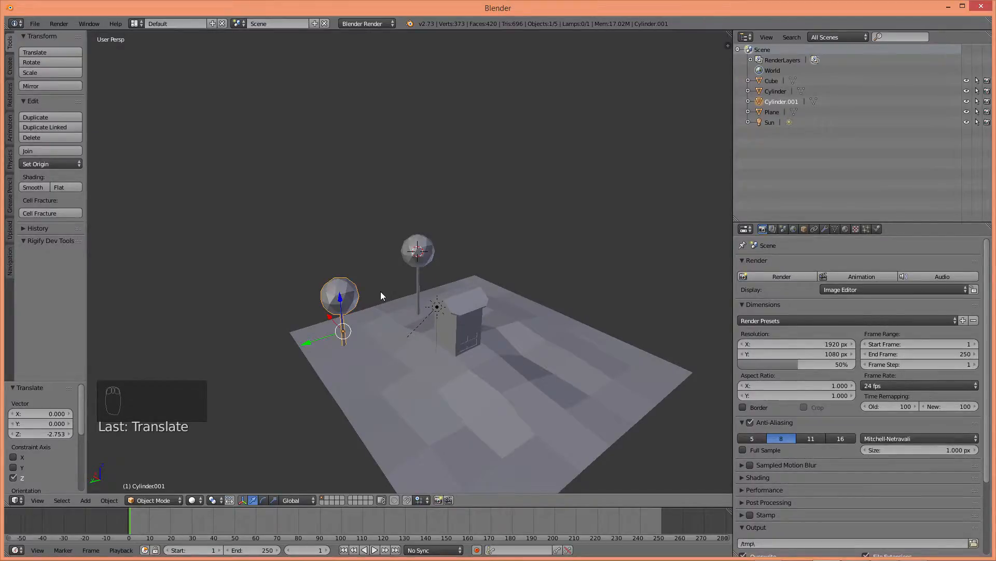
key(shift+d)
click(508, 403)
key(g)
key(z)
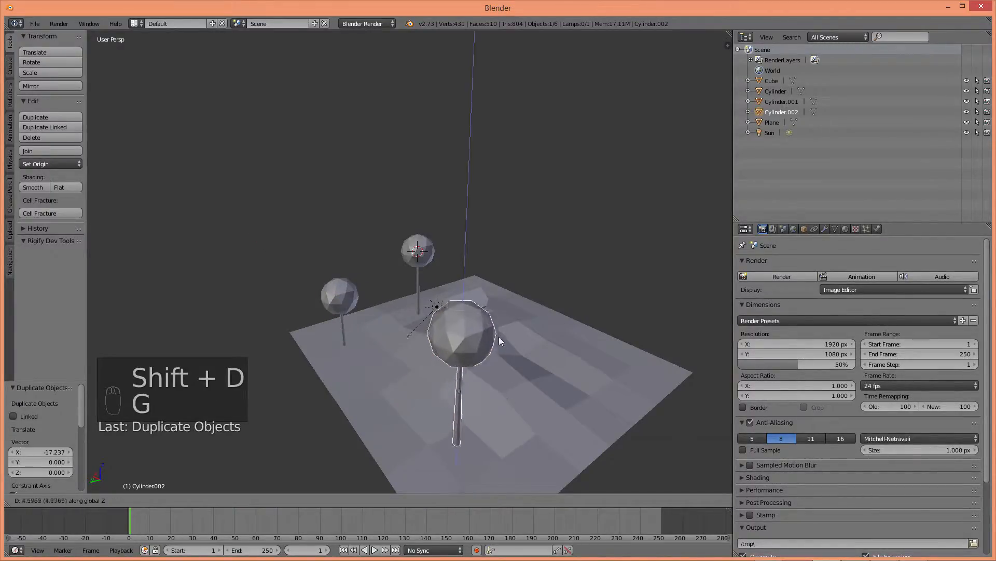
click(503, 373)
- Scale the third tree down slightly and lower it about 0.37 units into the ground
key(s)
click(488, 379)
key(g)
key(z)
click(486, 379)
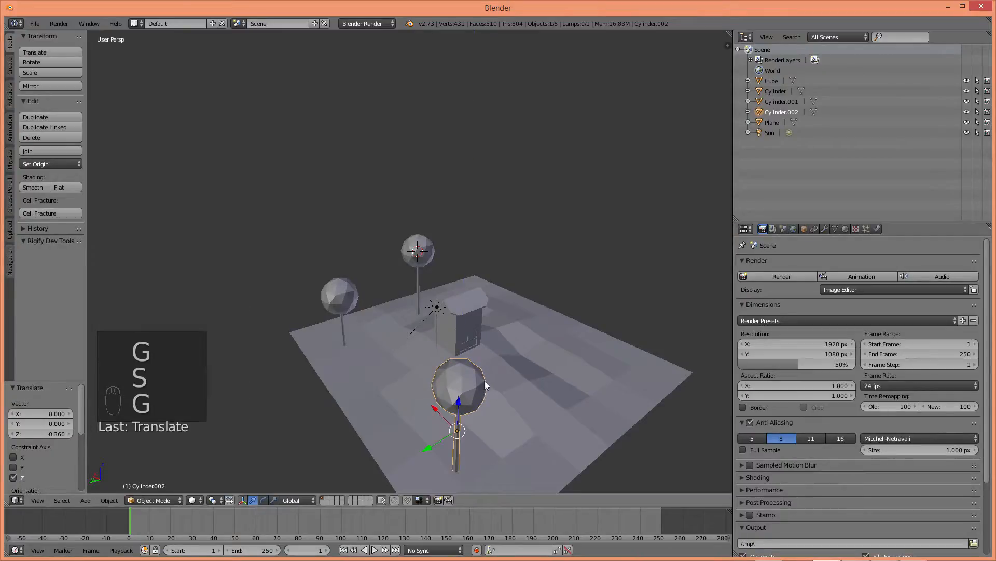
- Duplicate the small tree to another side of the building and fit its height to the terrain, finishing with a raise of about 0.31 units
key(shift+d)
click(635, 328)
key(g)
key(z)
click(633, 356)
key(g)
key(z)
click(634, 350)
- Duplicate the tree once more along X, shift the copy along Y, and place it freely on an empty part of the terrain
middle_drag(633, 350, 465, 372)
scroll(465, 372, down, 3)
key(shift+d)
key(x)
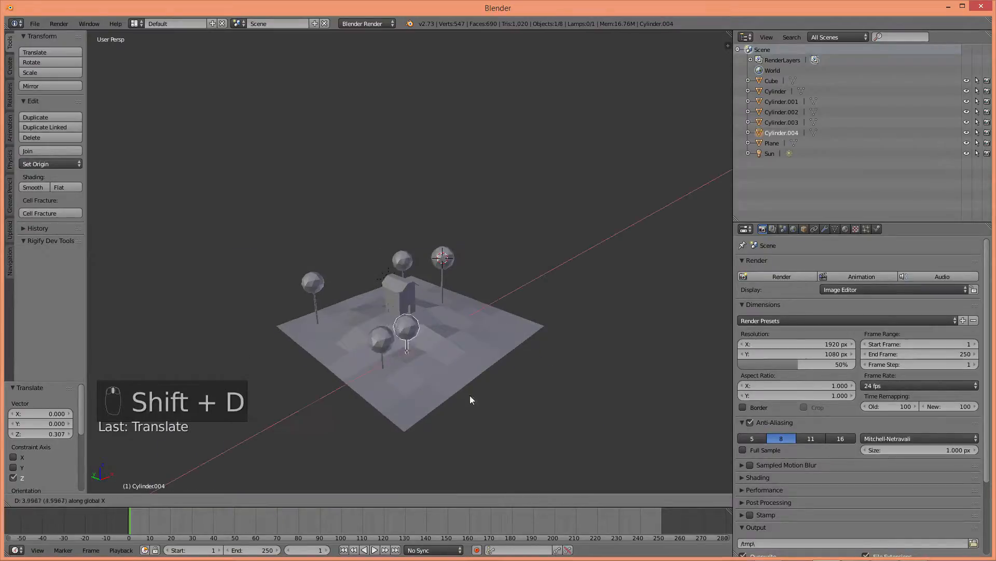
click(481, 380)
key(g)
key(y)
click(511, 393)
key(g)
click(534, 386)
- Deselect everything and examine the placement of the trees around the building from near and far
middle_drag(534, 386, 514, 345)
key(a)
scroll(453, 362, up, 4)
scroll(462, 325, down, 3)
scroll(412, 354, up, 3)
scroll(460, 329, up, 4)
scroll(409, 340, down, 4)
scroll(488, 353, up, 2)
scroll(487, 353, down, 4)
scroll(487, 353, up, 4)
scroll(513, 343, down, 4)
scroll(511, 341, up, 4)
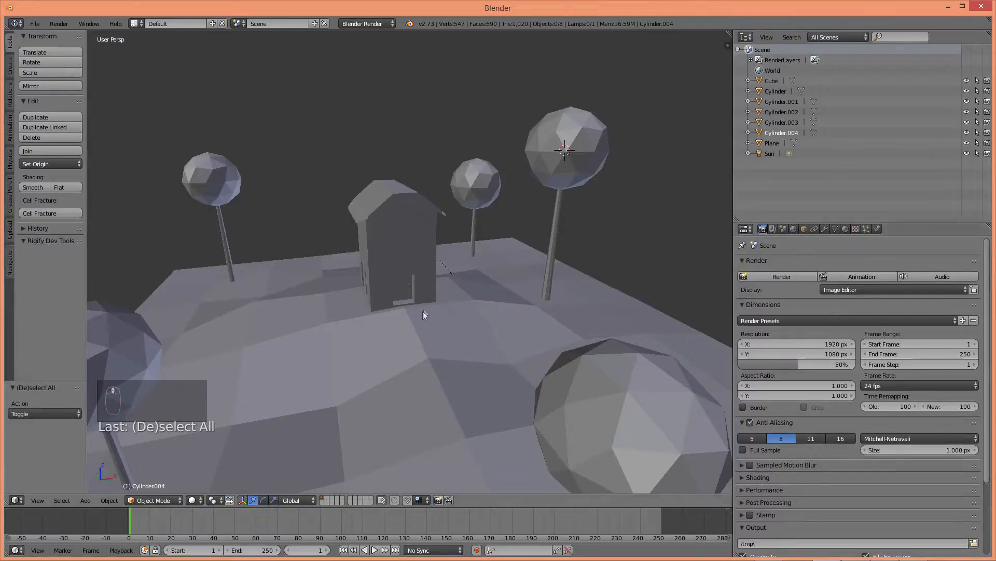
- Select all objects in the scene, including the terrain, building, trees and sun lamp
middle_drag(424, 309, 387, 322)
scroll(479, 350, down, 3)
middle_drag(479, 350, 442, 356)
key(a)
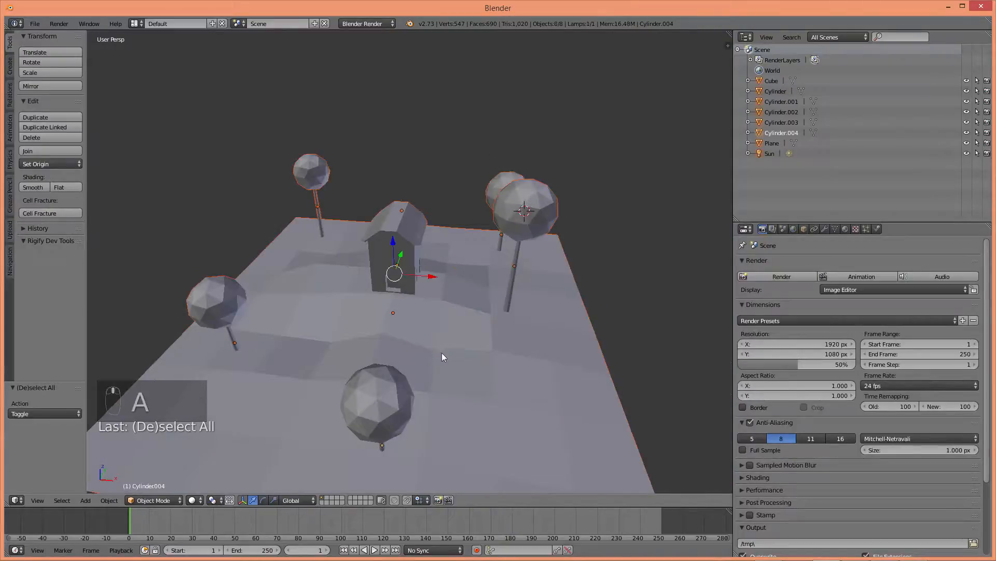
middle_drag(400, 244, 377, 274)
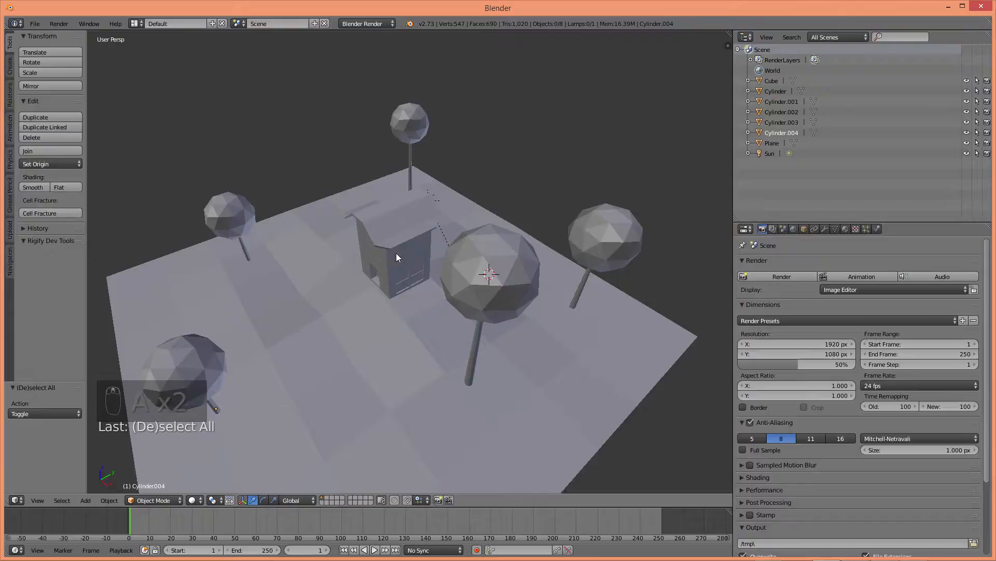
key(a)
scroll(480, 249, up, 3)
middle_drag(480, 249, 494, 176)
shift+right_click(491, 184)
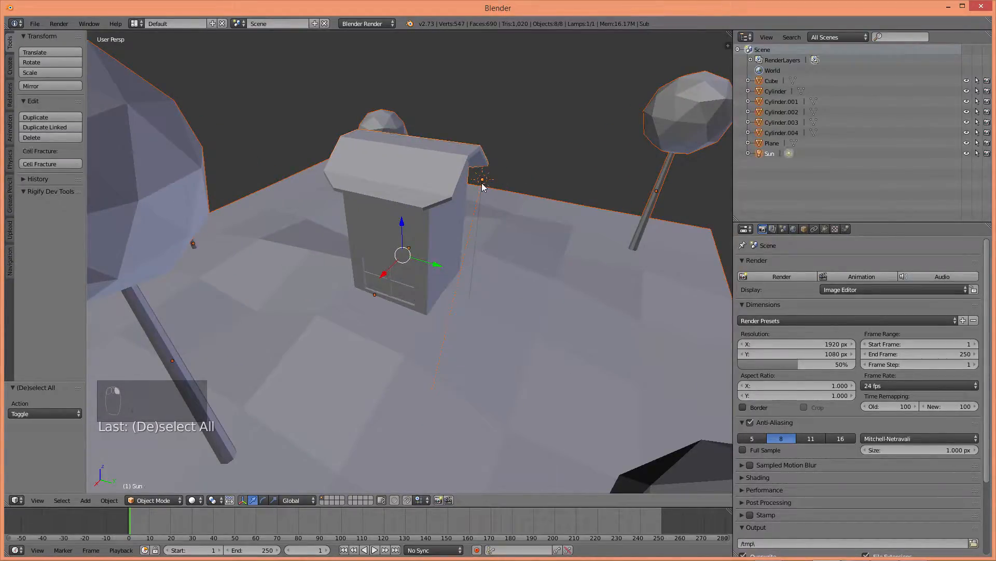
- Join the house, all five trees and the ground plane into one object, with the plane as the active object
right_click(390, 196)
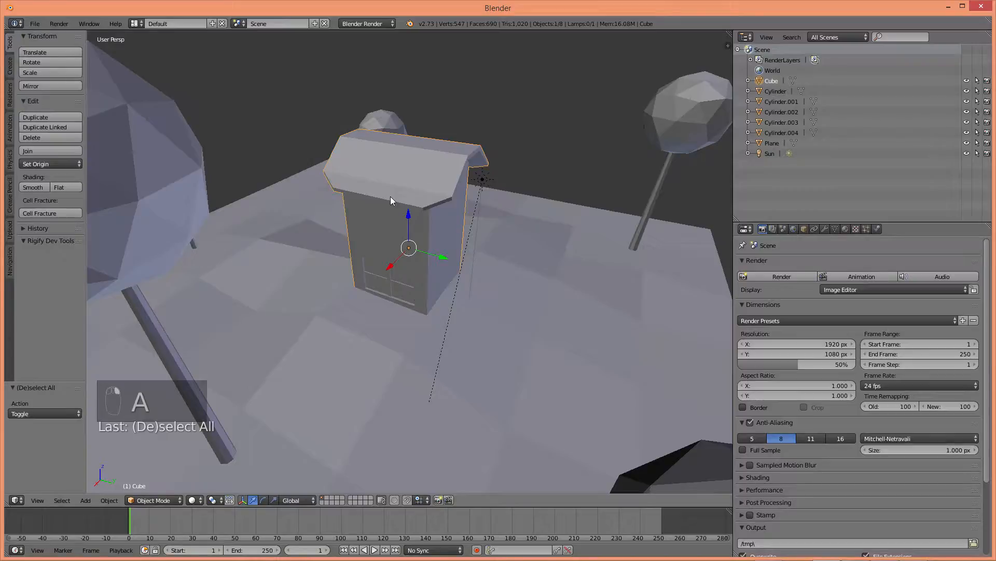
middle_drag(415, 218, 449, 229)
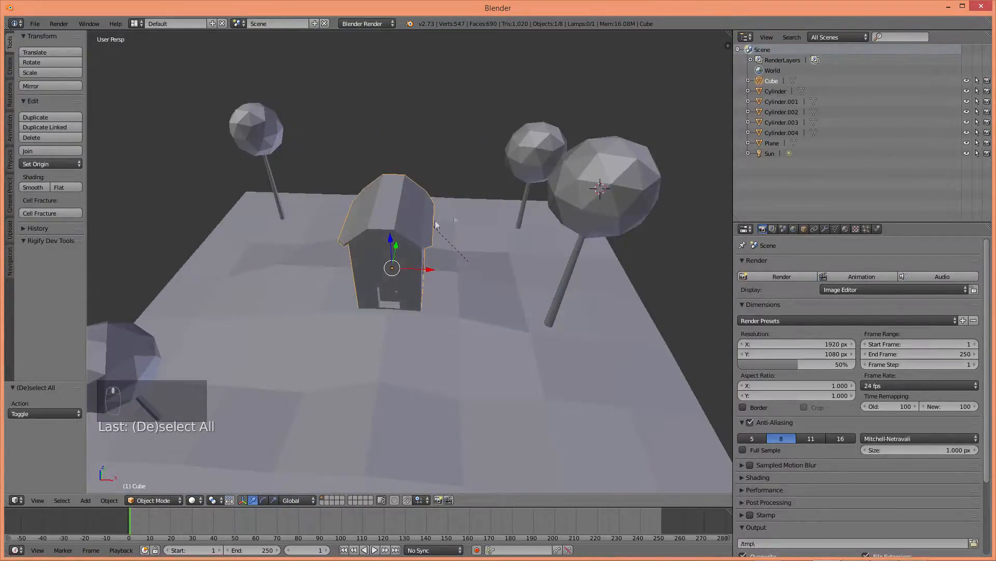
shift+right_click(529, 155)
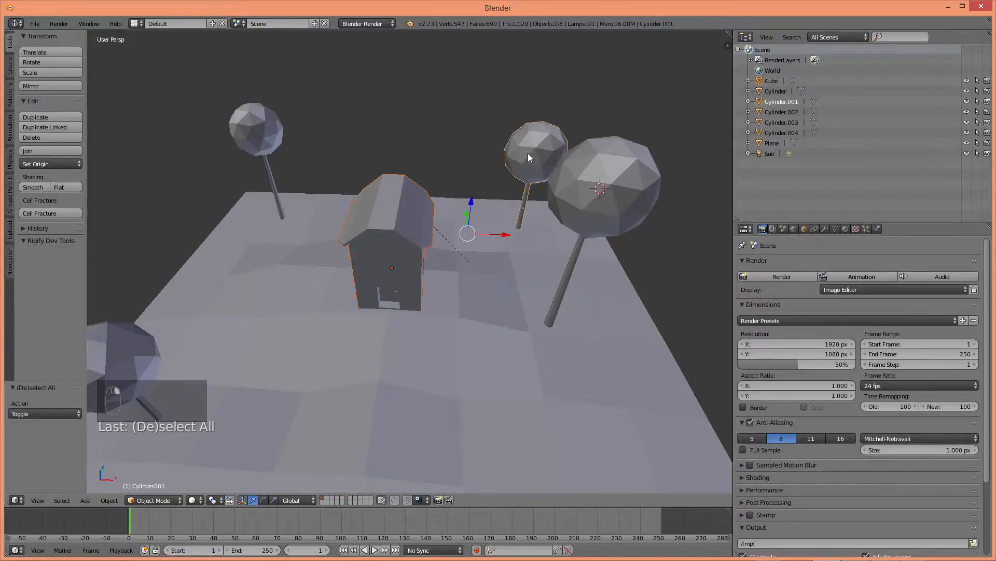
shift+right_click(599, 158)
shift+right_click(283, 141)
shift+scroll(285, 155, down, 1)
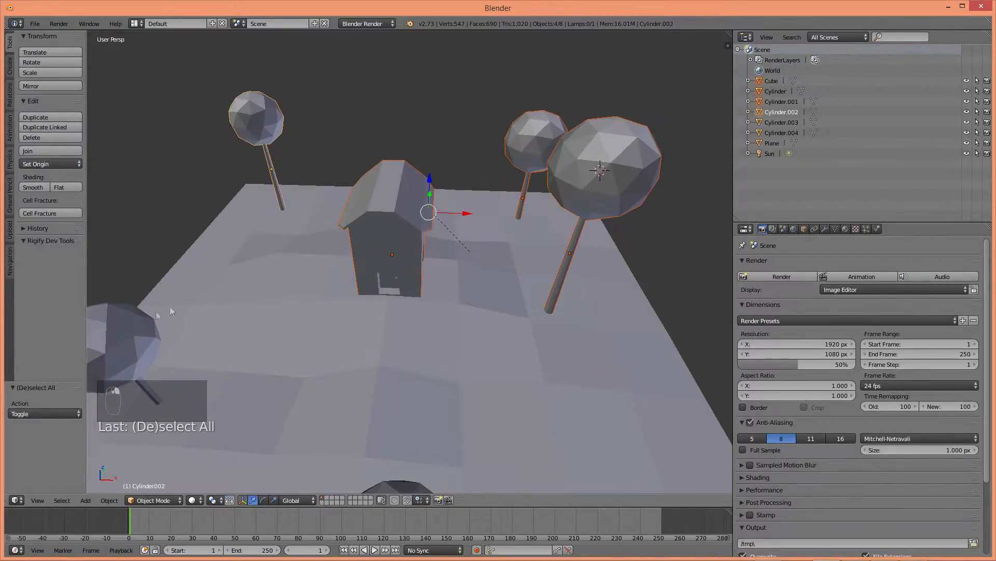
scroll(413, 334, down, 2)
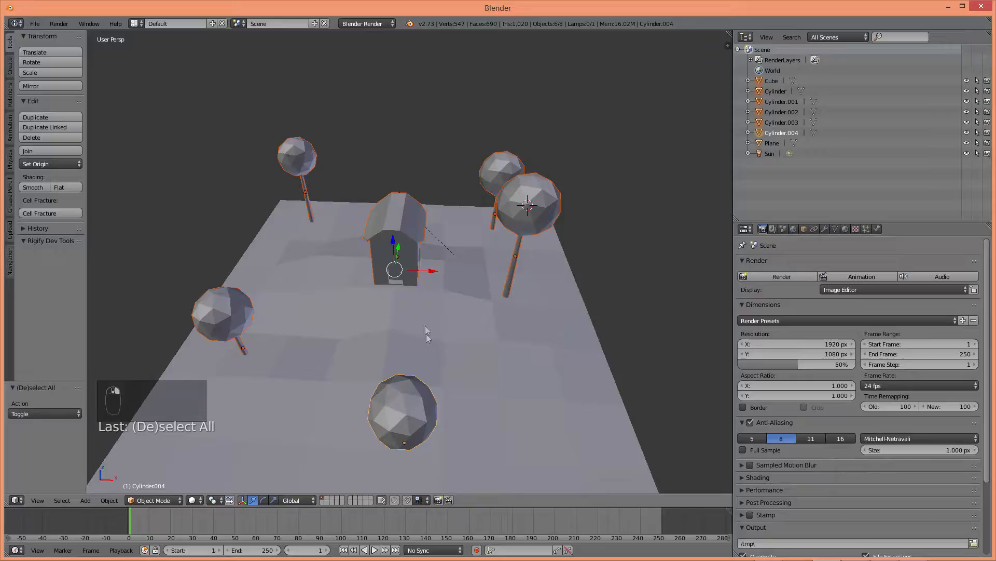
shift+right_click(395, 326)
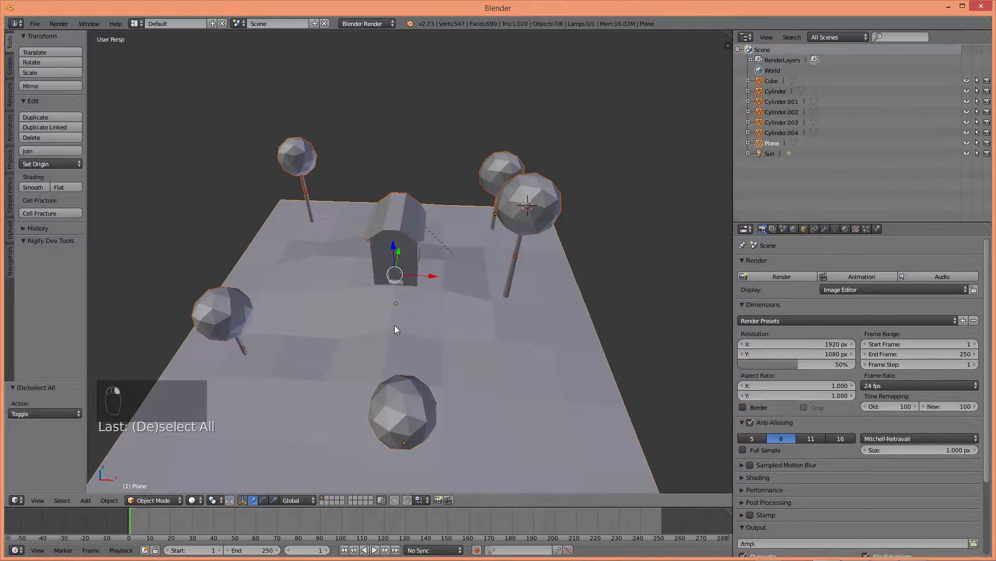
key(space)
text(join)
key(Down)
key(Down)
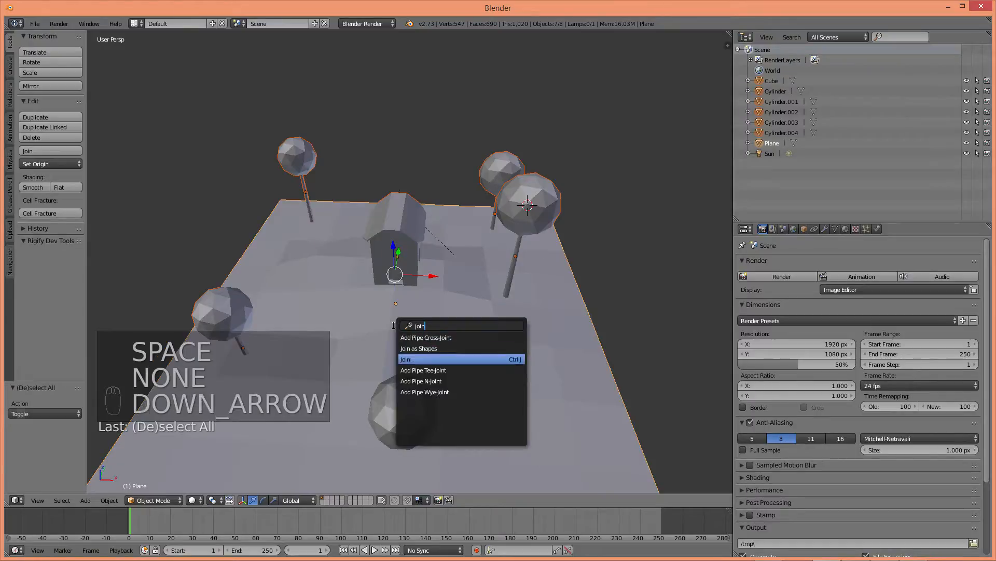
key(Return)
scroll(395, 325, down, 2)
middle_drag(404, 317, 494, 304)
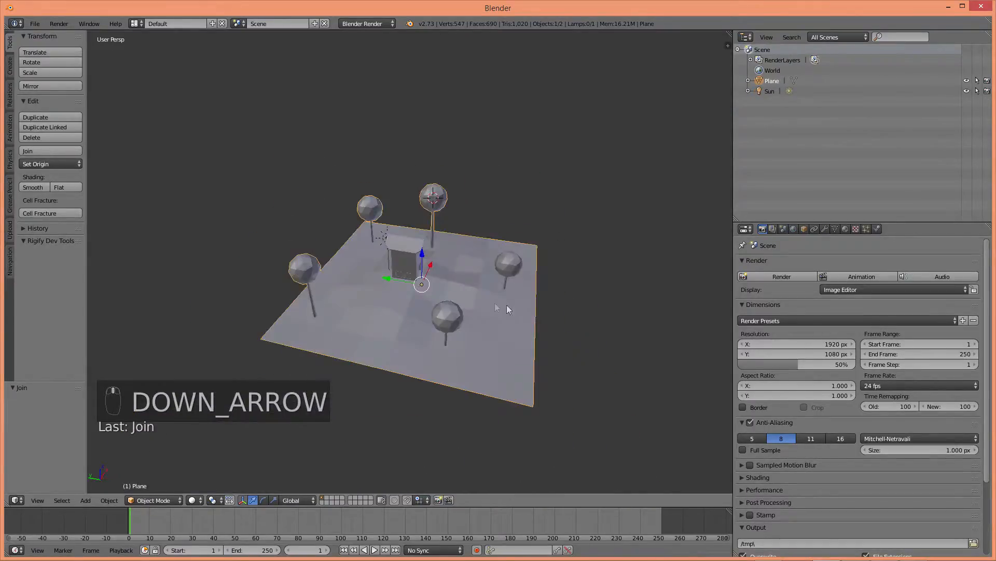
scroll(436, 306, up, 4)
scroll(442, 307, down, 2)
key(a)
key(a)
key(s)
right_click(515, 305)
scroll(467, 304, down, 4)
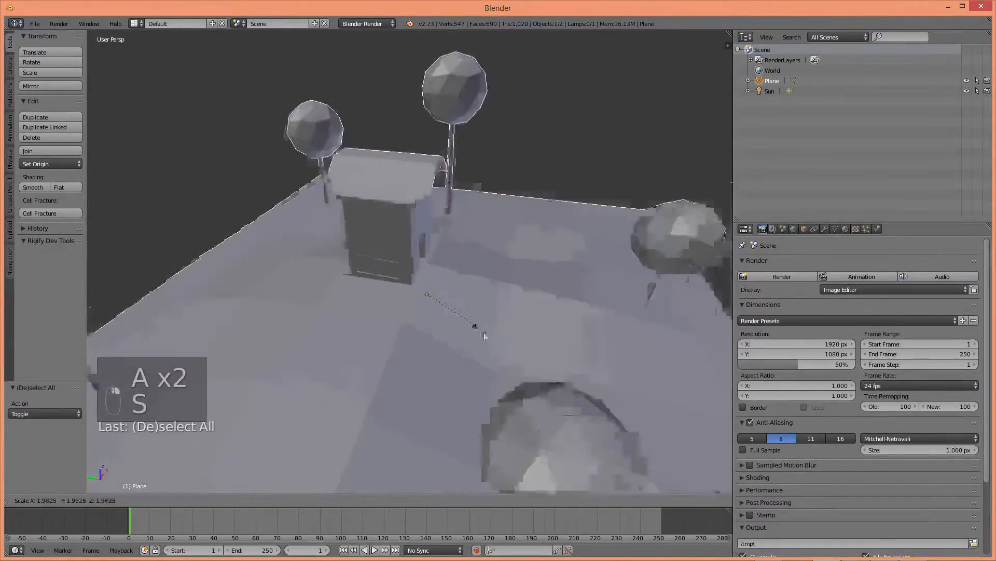
key(Tab)
key(a)
key(a)
scroll(396, 300, up, 2)
key(Tab)
middle_drag(415, 303, 466, 342)
scroll(437, 294, down, 3)
scroll(372, 313, up, 3)
scroll(304, 308, down, 1)
scroll(466, 329, down, 3)
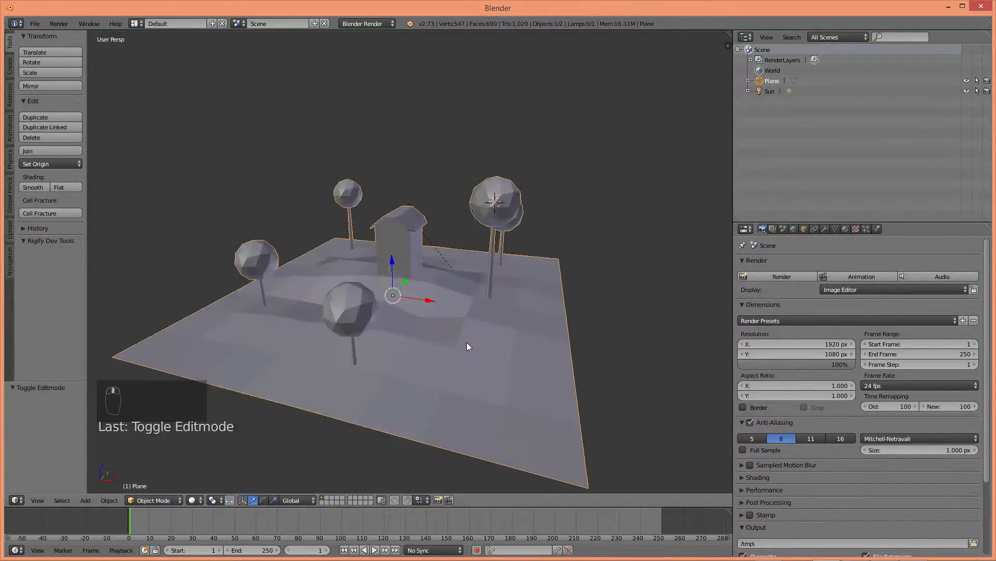
- Create a new material on the joined object and name it ground
click(846, 229)
click(834, 297)
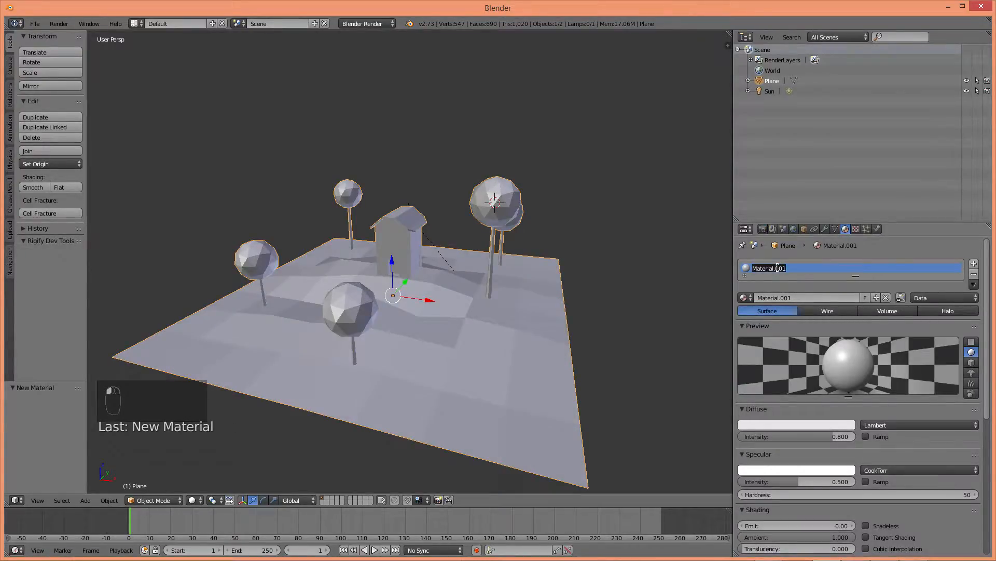
text(ground)
key(Return)
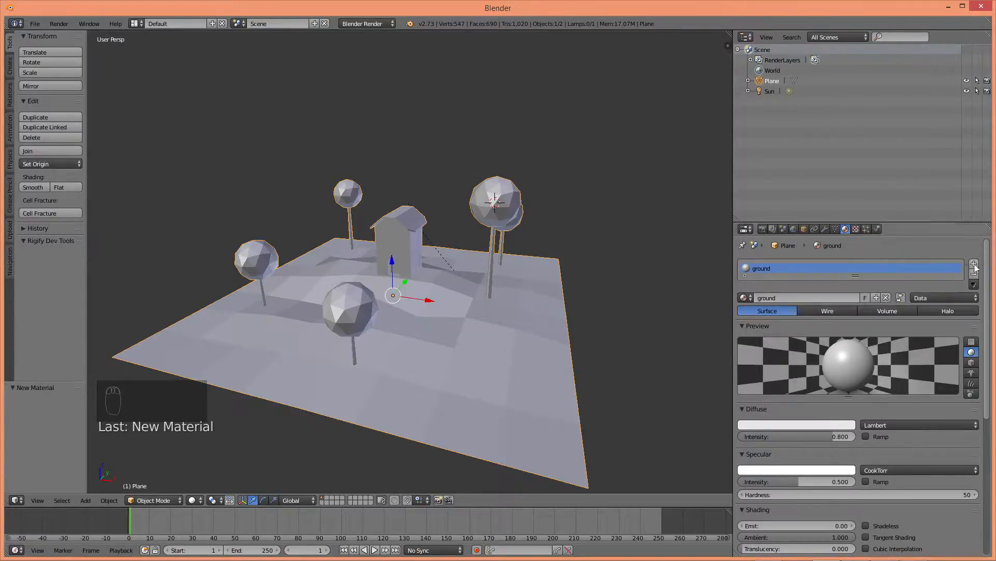
- Add a second material slot with a new material named houseBase
click(974, 263)
click(810, 300)
double_click(772, 279)
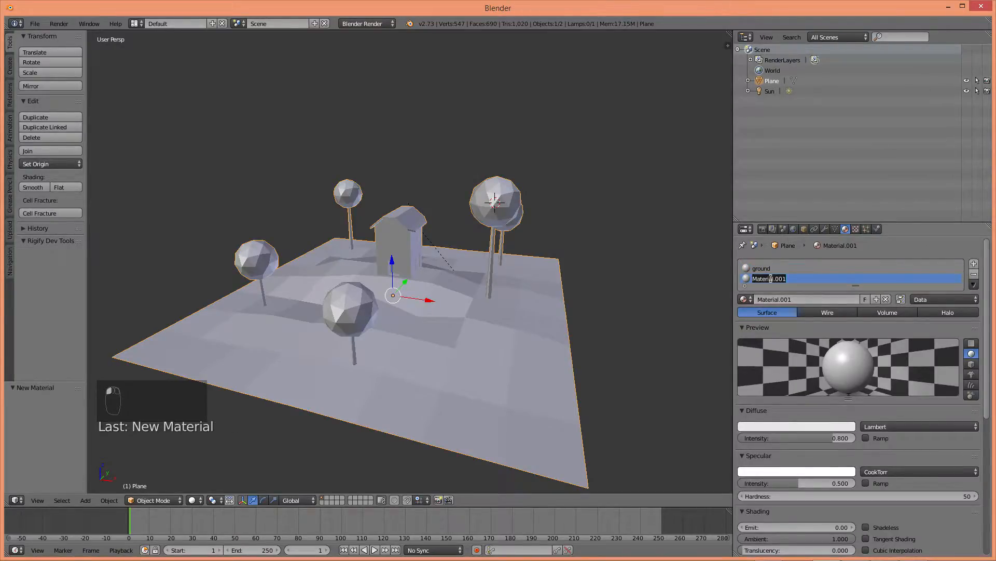
text(houseBase)
- Add a third material slot with a new material named houseroof
click(974, 263)
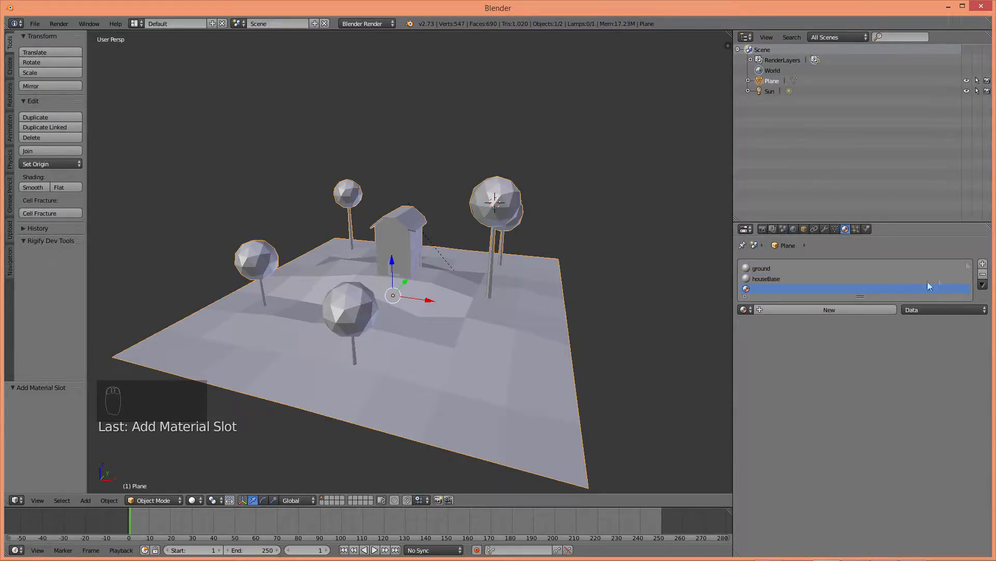
click(861, 308)
double_click(770, 289)
text(houseRo)
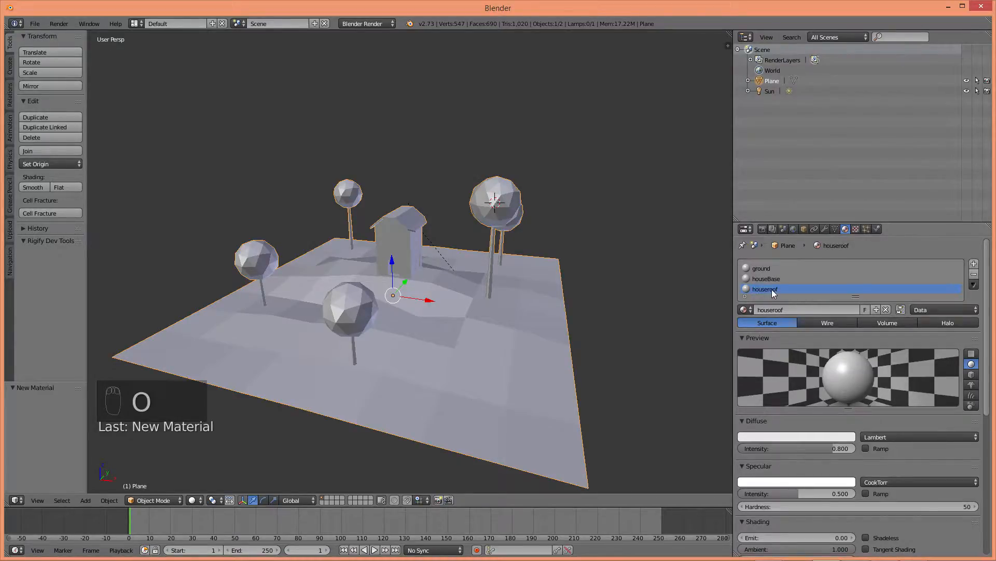
- Add another material slot with a new material named housewindow
click(974, 264)
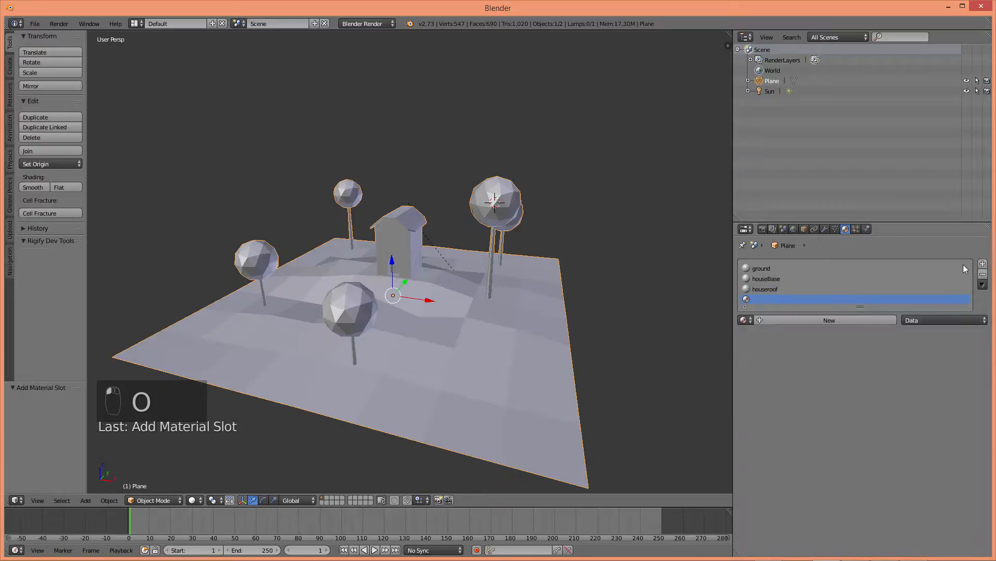
click(801, 321)
double_click(769, 299)
text(housewindow)
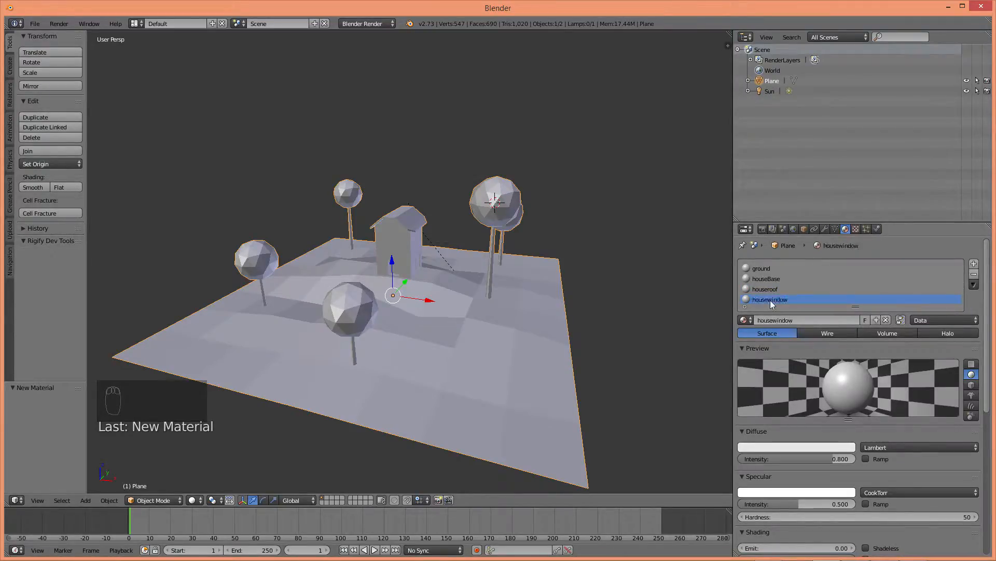
- Add another material slot with a new material named housewindowsupport
click(974, 264)
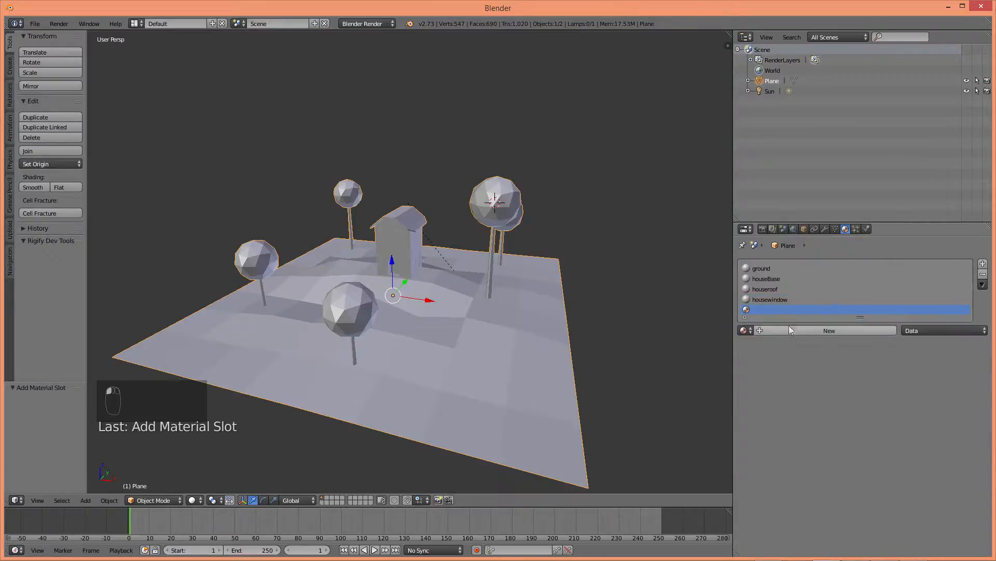
click(801, 330)
double_click(775, 310)
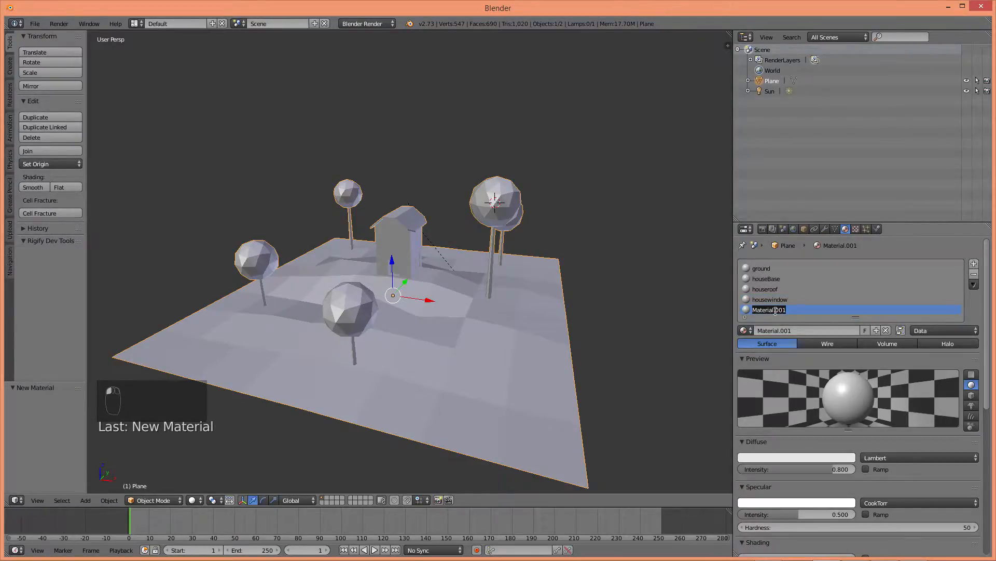
text(ho)
text(usewindowsupport)
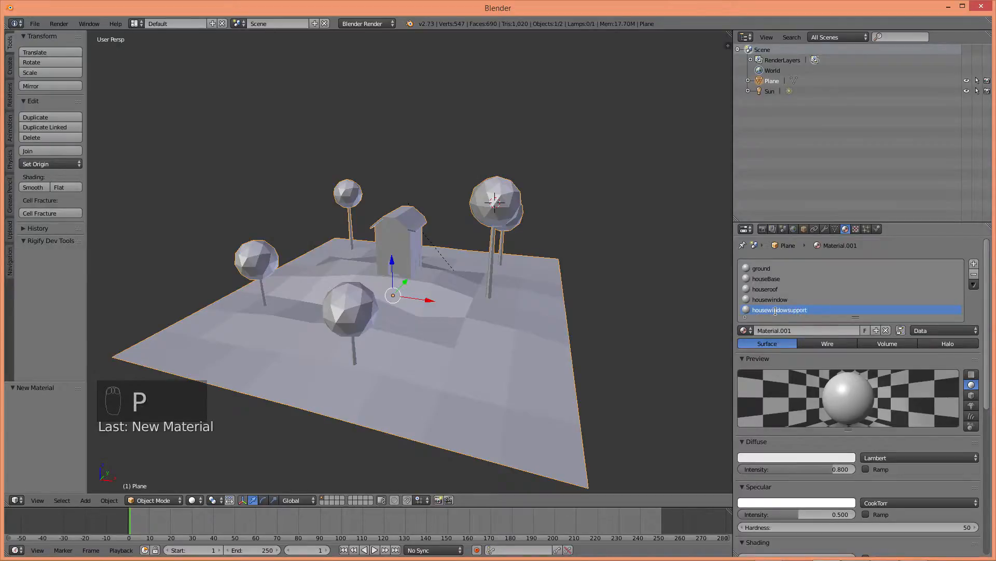
key(Return)
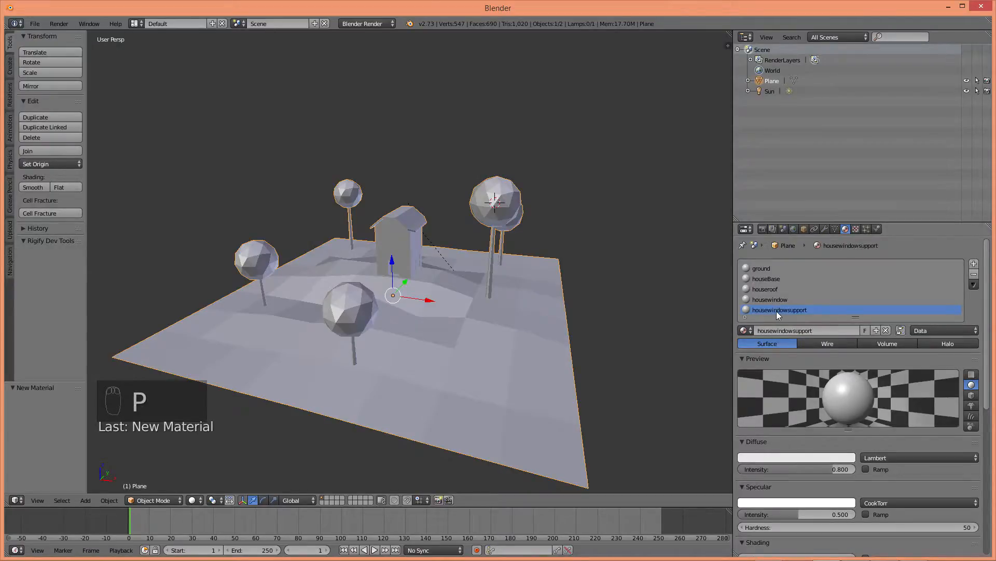
- Add another material slot with a new material named housedoorknow
click(975, 265)
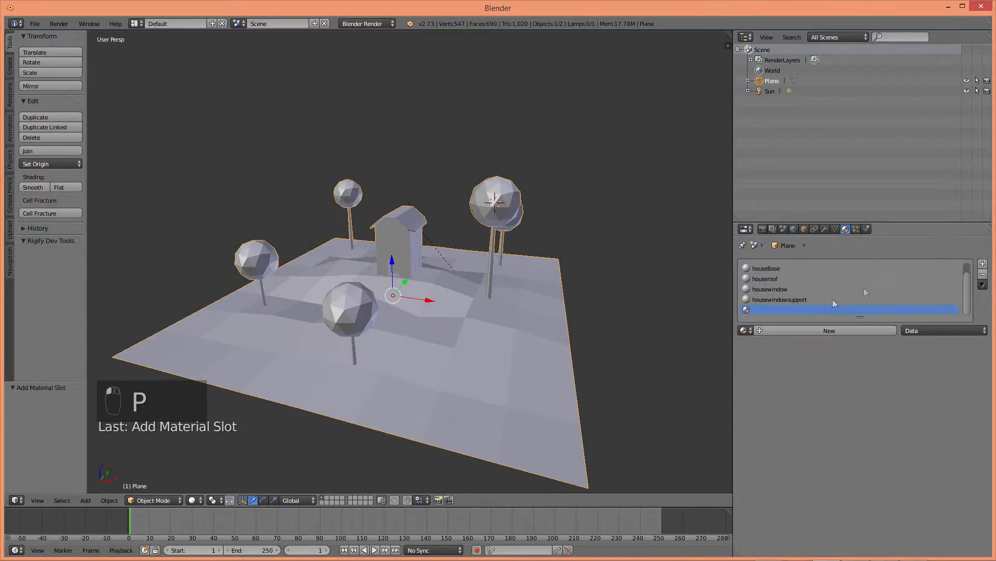
click(801, 332)
text(ho)
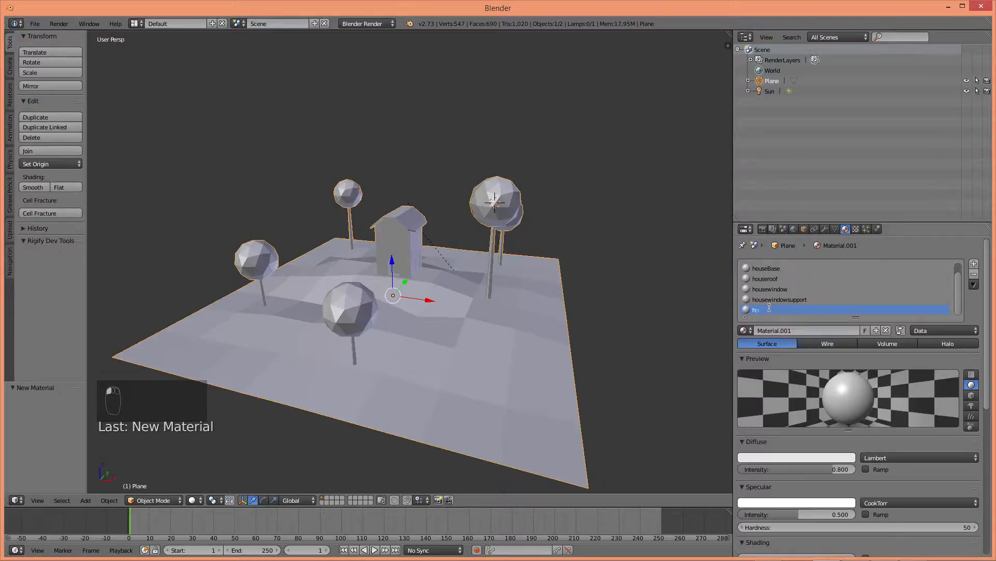
text(usedoorknow)
- Add another material slot with a new material named treebark
click(975, 264)
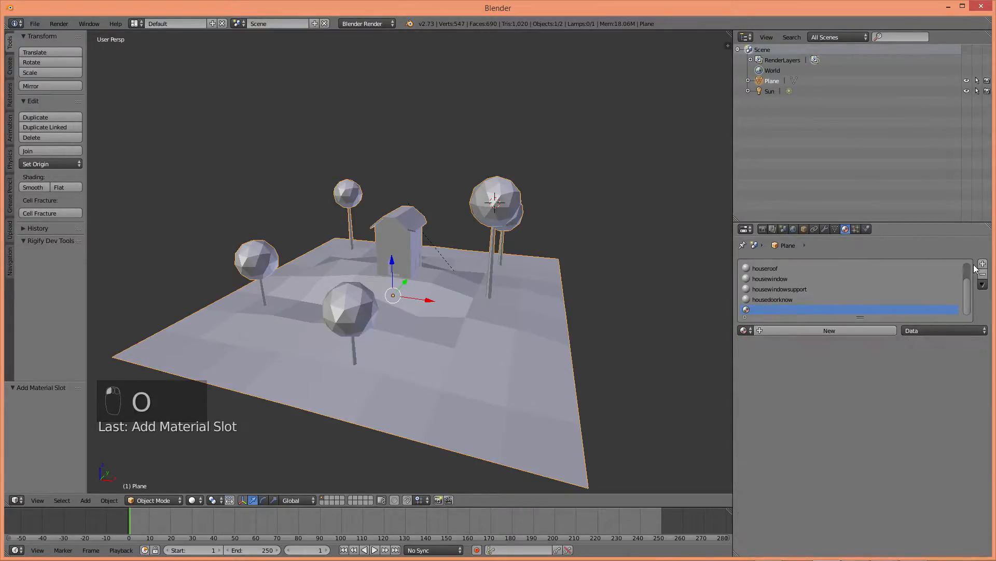
click(844, 329)
key(t)
key(r)
text(tree)
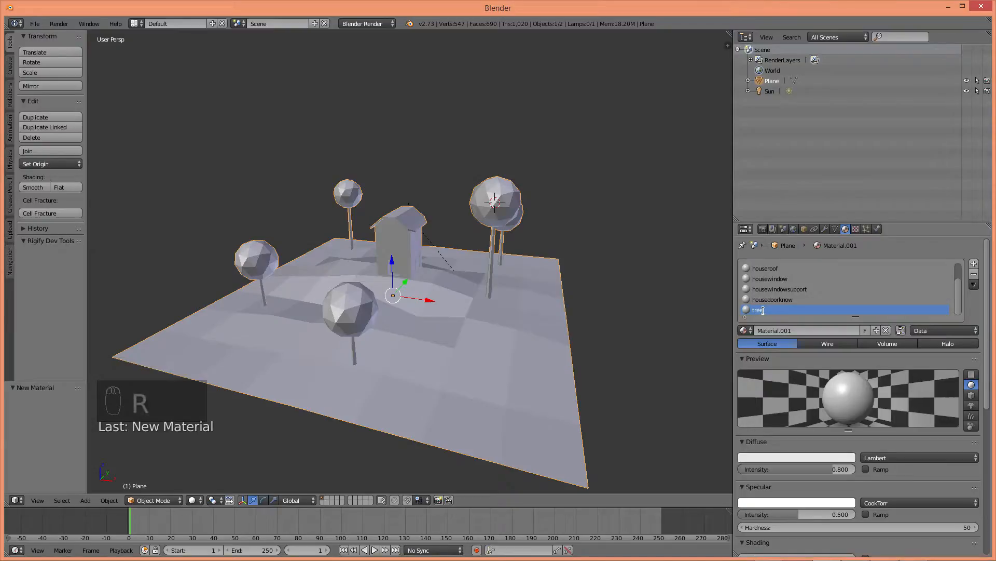
text(bat)
key(BackSpace)
text(k)
key(Return)
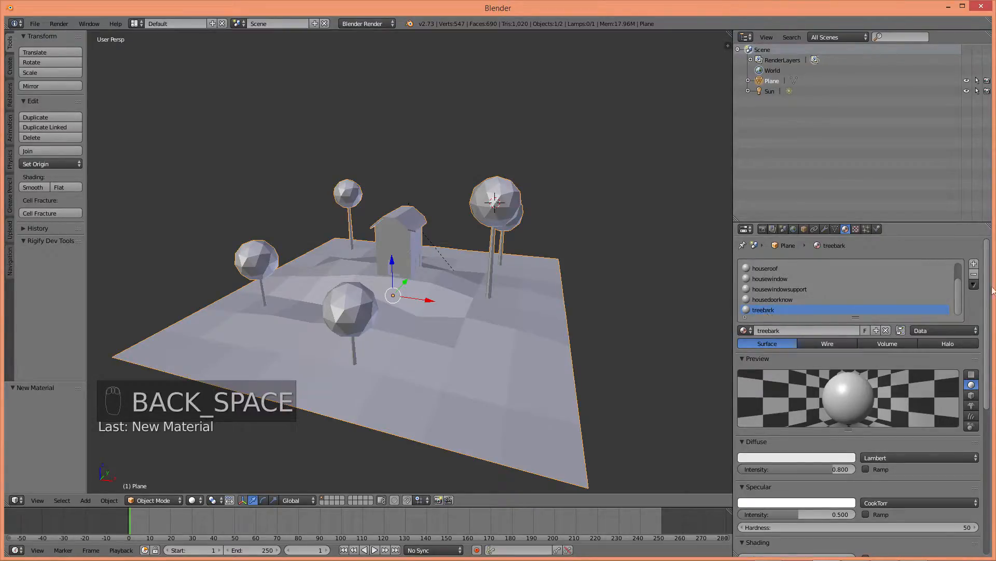
- Add a final material slot with a new material named treeleaves
click(974, 263)
click(803, 330)
double_click(770, 311)
text(tree)
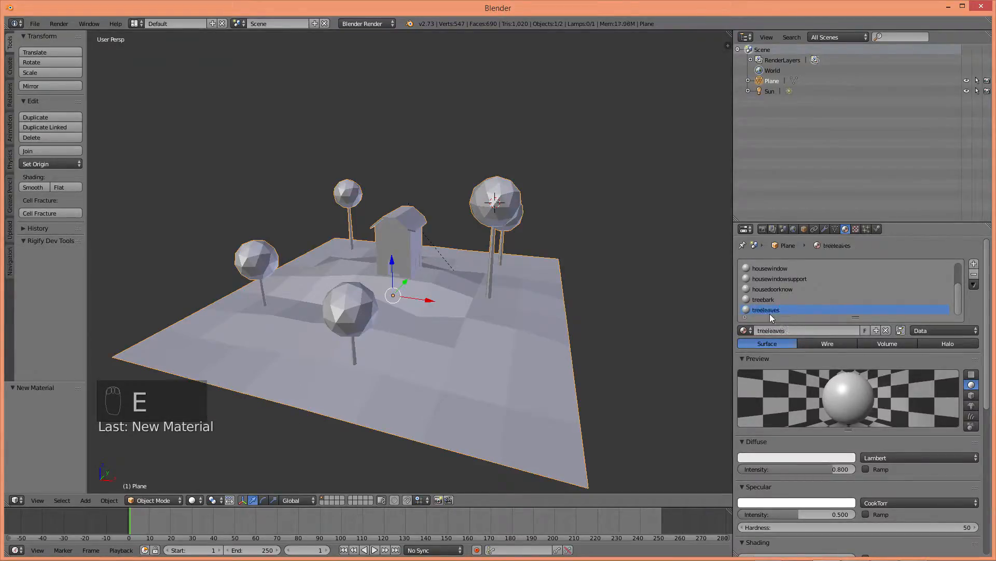
- Enter Edit Mode on the joined mesh, clear the selection and switch to face selection
scroll(552, 301, up, 3)
middle_drag(544, 301, 517, 307)
key(Tab)
key(a)
key(a)
key(a)
scroll(427, 284, up, 4)
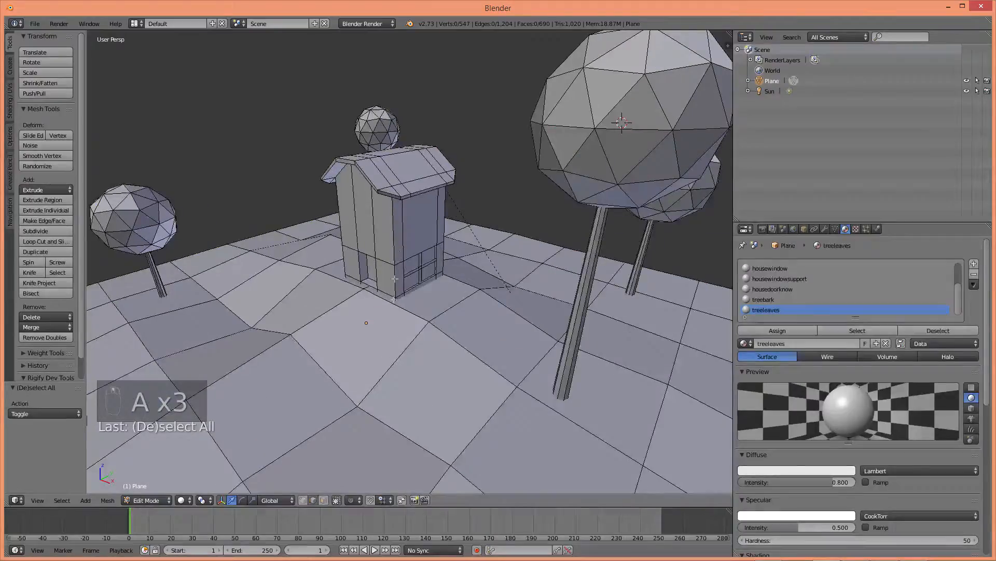
click(324, 499)
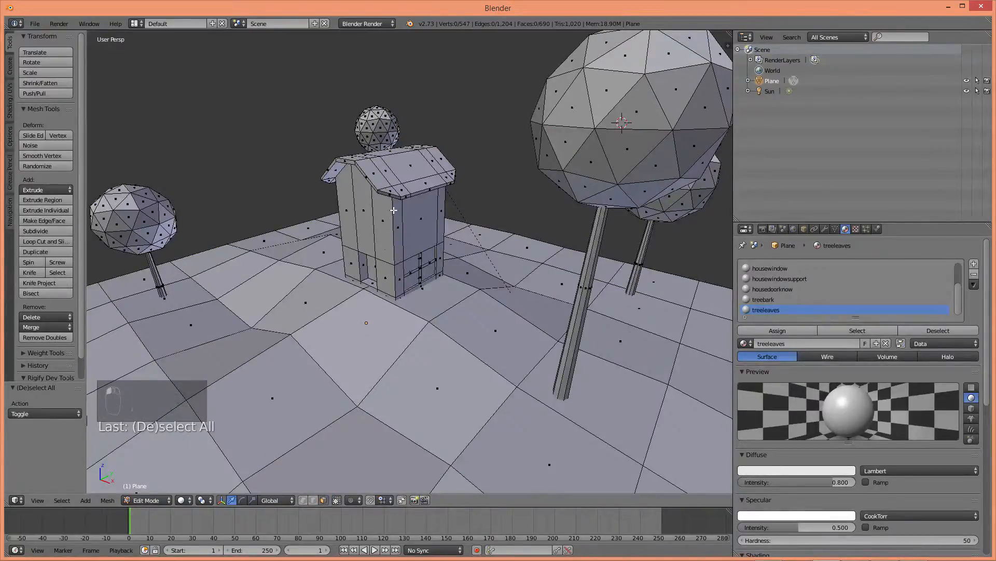
- Select the house's linked faces except the window panes on both side walls and assign them the houseBase material
key(l)
middle_drag(384, 261, 398, 253)
scroll(398, 252, up, 6)
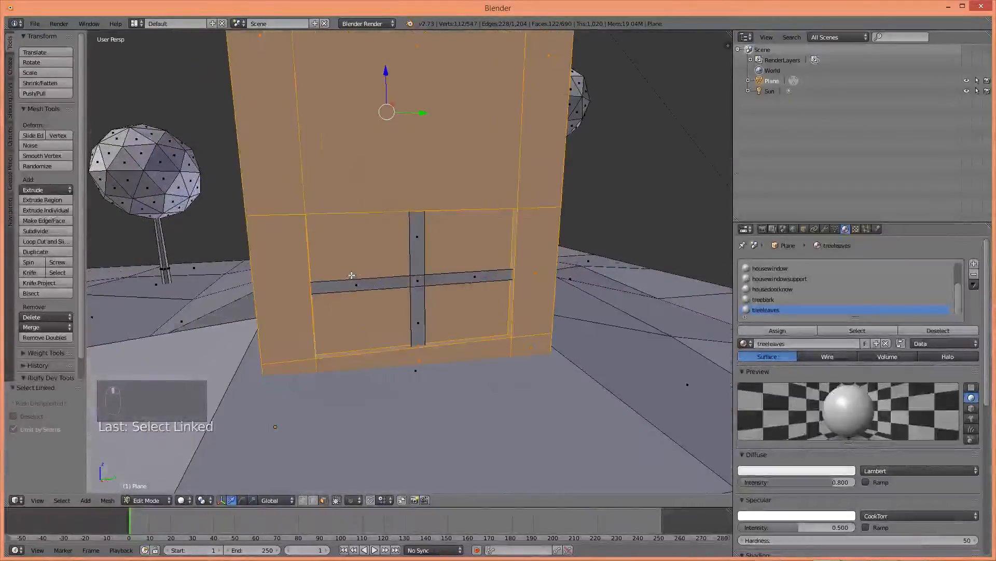
shift+right_click(366, 257)
middle_drag(320, 267, 487, 274)
shift+right_click(421, 282)
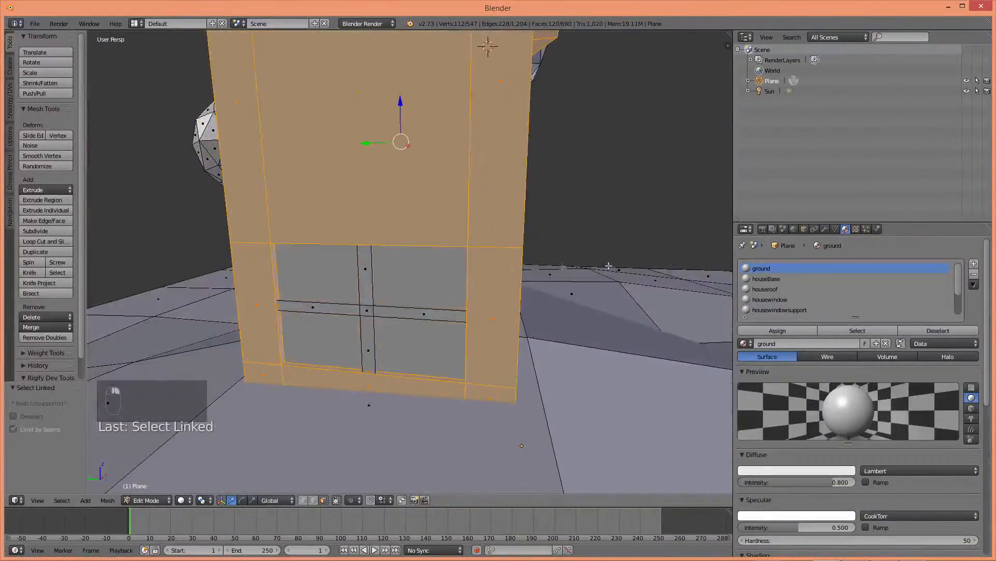
click(765, 278)
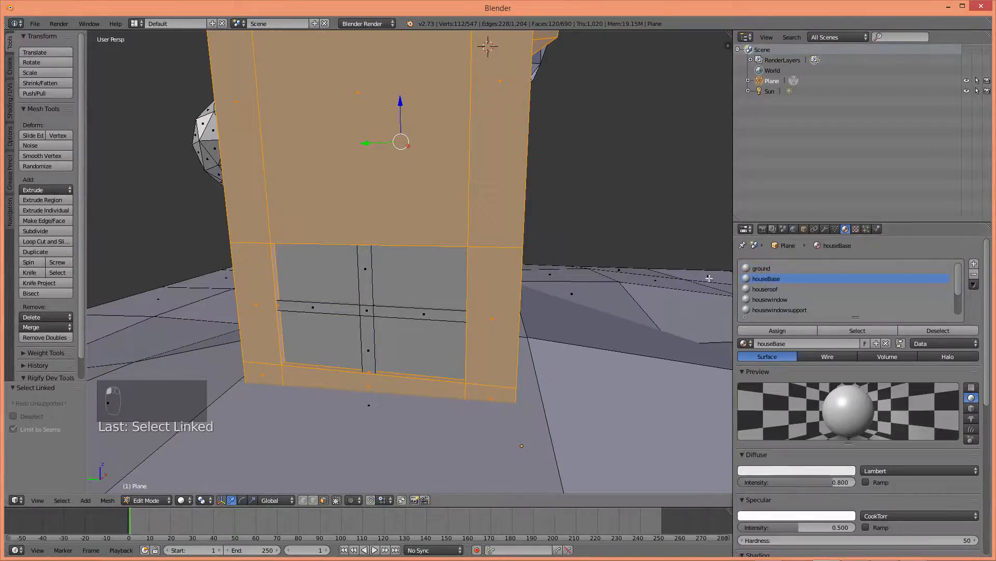
click(754, 331)
scroll(591, 264, down, 6)
middle_drag(592, 264, 550, 306)
scroll(507, 285, up, 5)
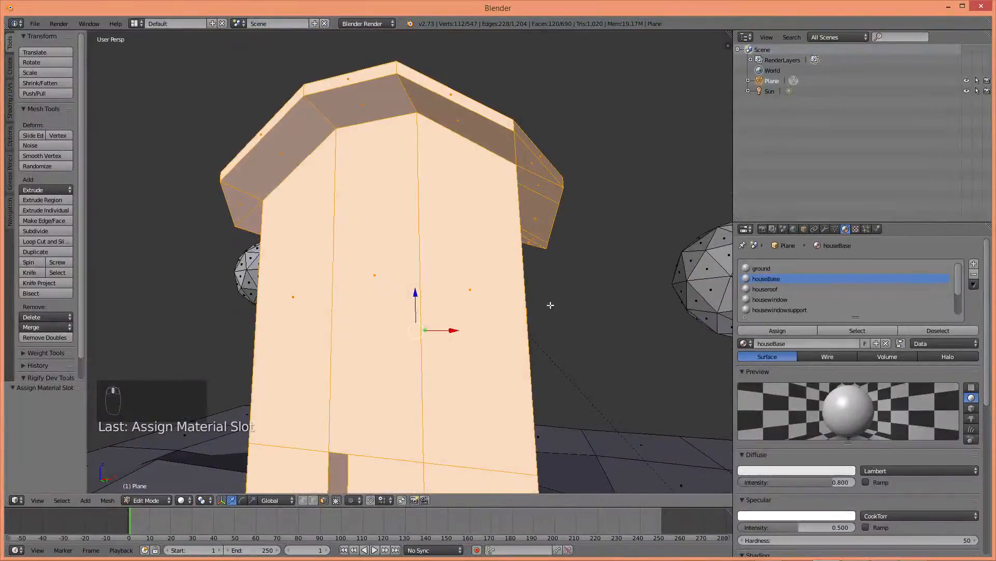
- Clear the face selection and switch to edge selection in Edit Mode
key(a)
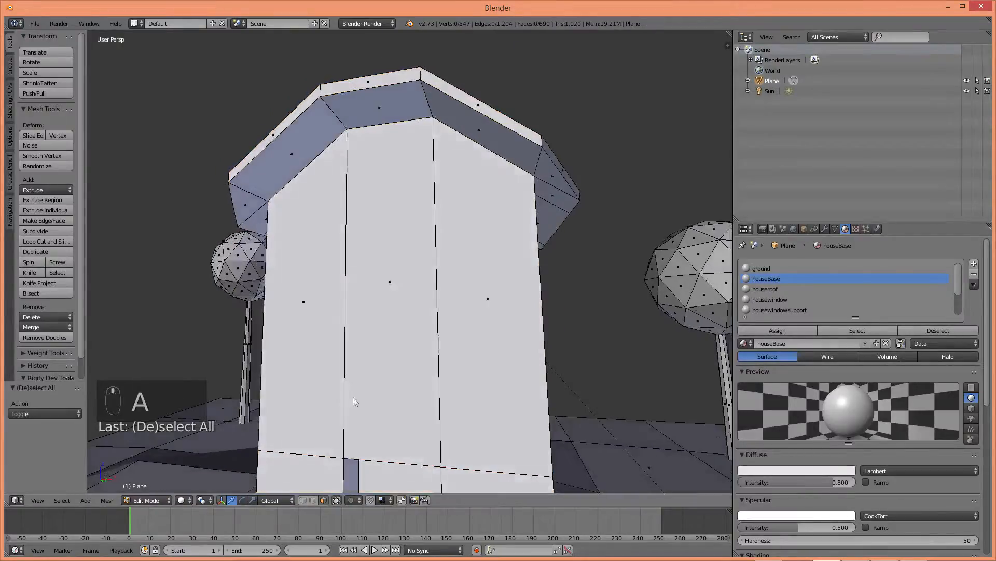
key(Tab)
key(Tab)
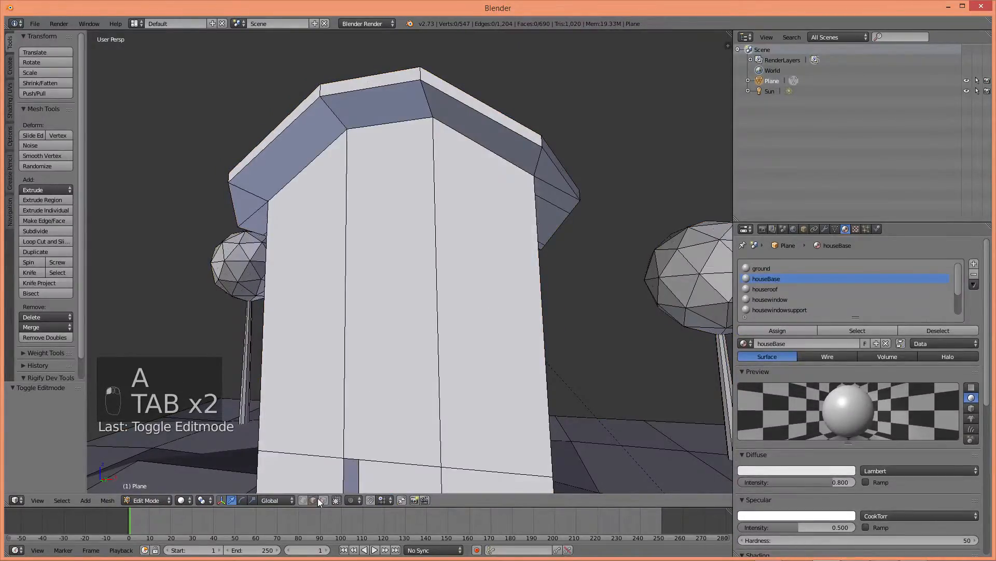
key(a)
key(a)
key(a)
key(a)
- Select the edges where the house walls meet the underside of the roof and mark them as a seam
middle_drag(364, 363, 389, 310)
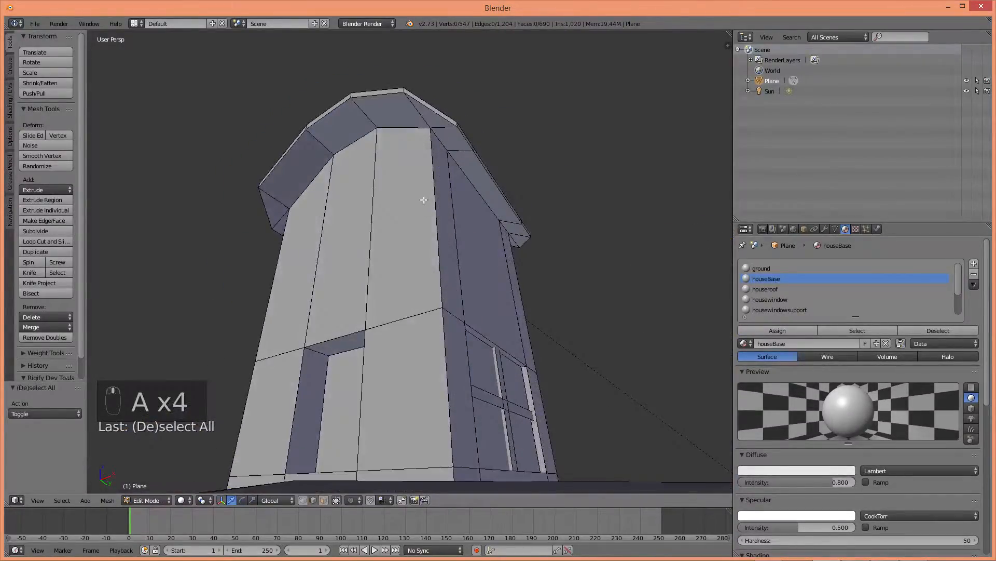
alt+right_click(414, 129)
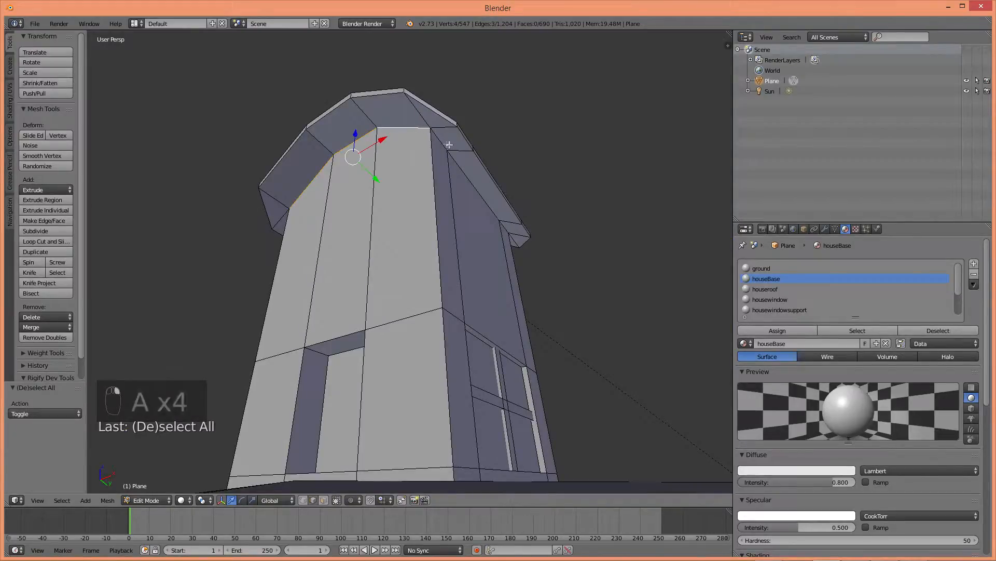
middle_drag(515, 201, 345, 174)
scroll(345, 169, up, 1)
alt+shift+right_click(345, 162)
middle_drag(465, 202, 384, 213)
key(z)
key(z)
middle_drag(405, 172, 446, 157)
alt+shift+right_click(443, 151)
middle_drag(539, 181, 456, 205)
key(z)
key(z)
scroll(431, 199, down, 3)
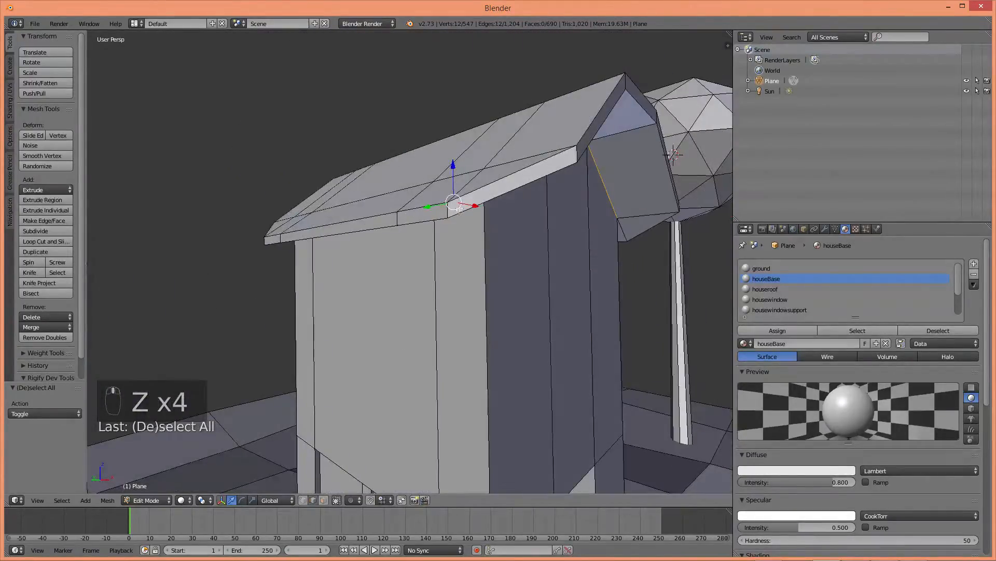
key(ctrl+e)
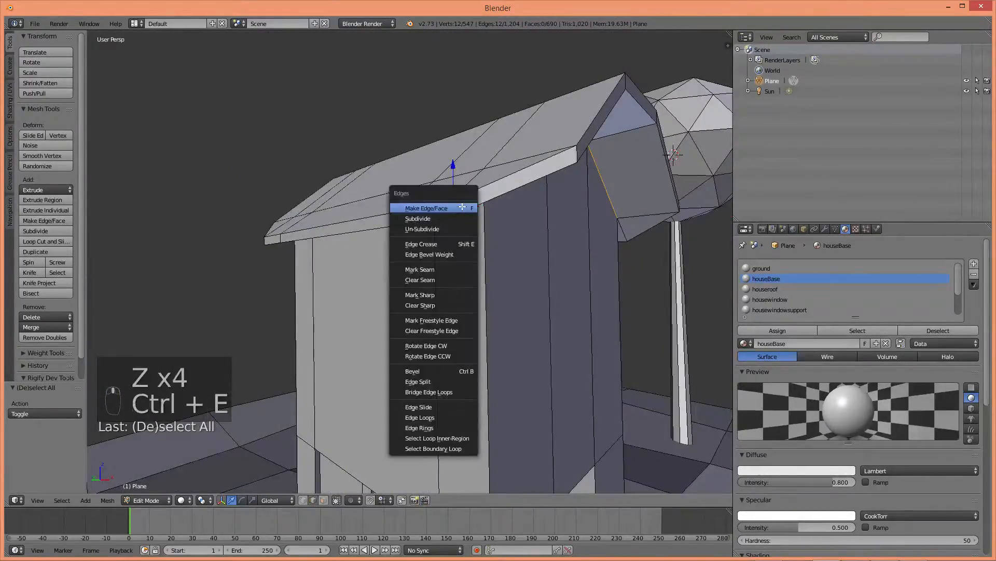
click(456, 269)
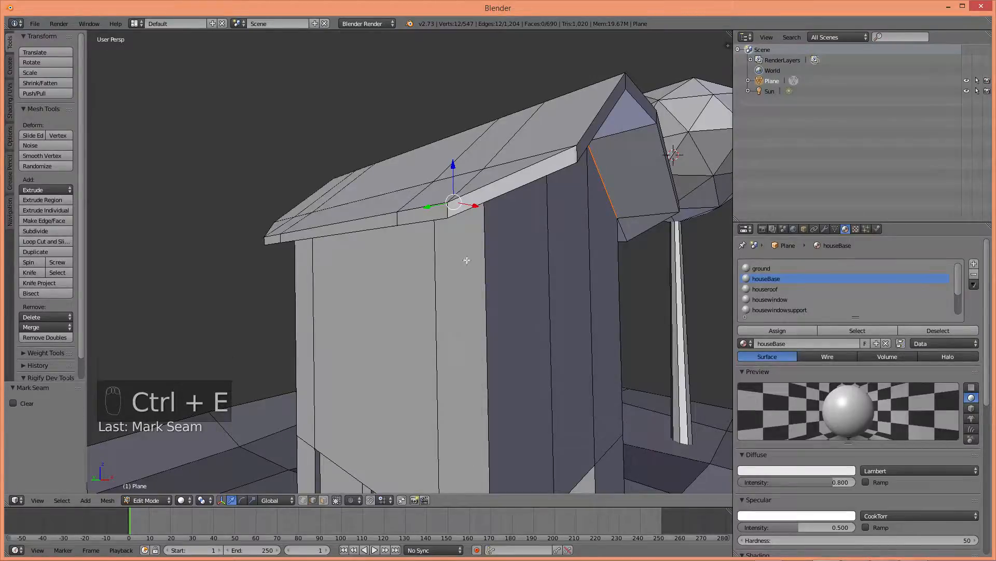
- Switch to face selection, select the roof's linked faces up to the seam and assign them the houseroof material
click(324, 499)
key(a)
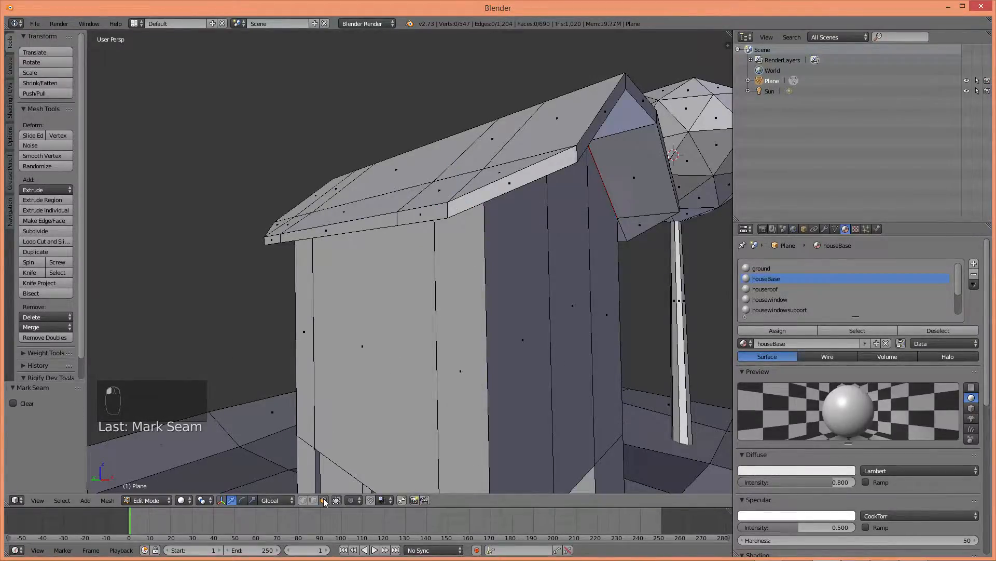
key(l)
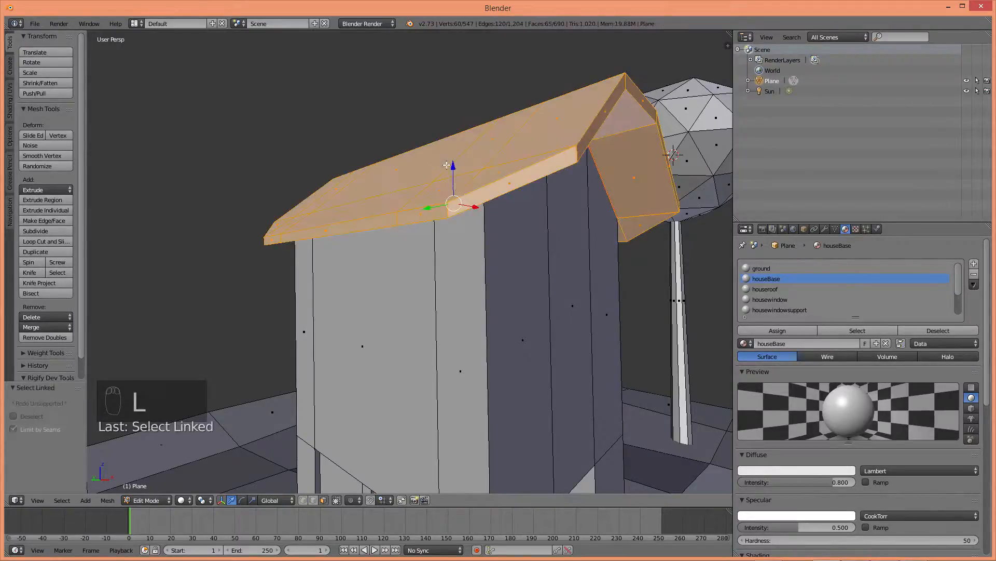
scroll(538, 251, down, 3)
middle_drag(537, 250, 489, 236)
scroll(469, 256, up, 4)
scroll(430, 228, down, 3)
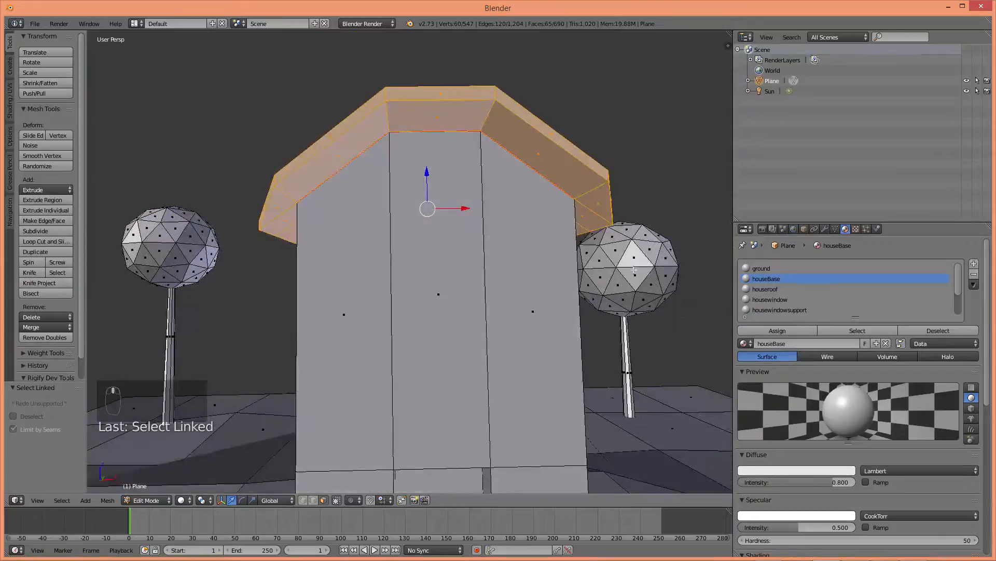
click(766, 289)
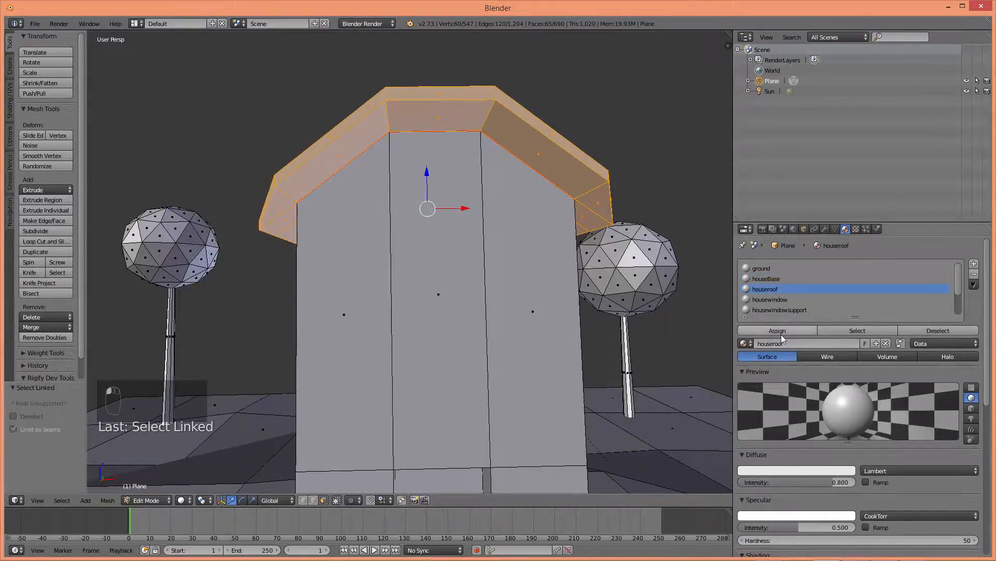
click(779, 330)
- Clear the selection, select the linked faces of the house body below the roof and assign them the houseBase material
middle_drag(716, 311, 665, 294)
scroll(665, 294, down, 2)
click(766, 279)
key(a)
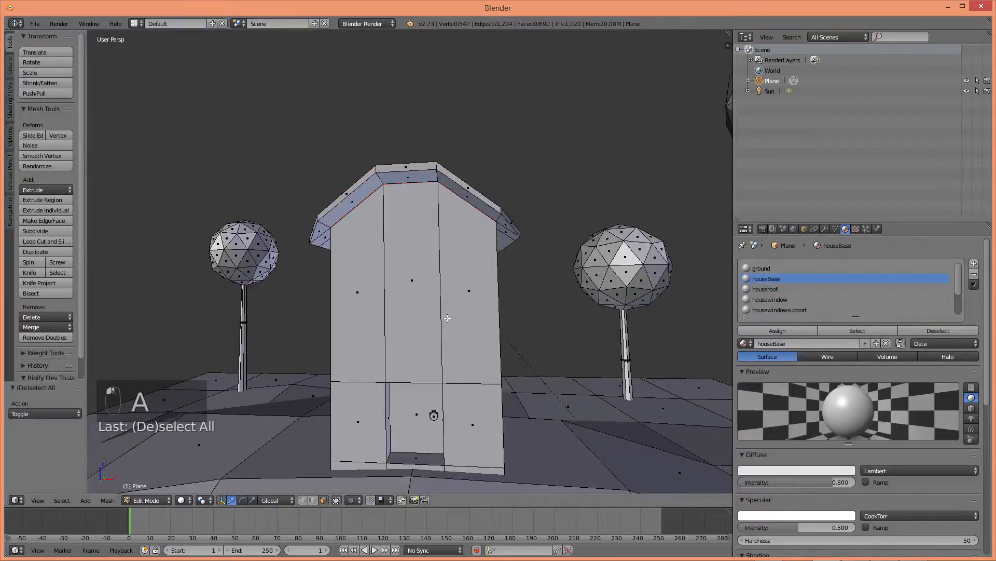
key(l)
click(768, 330)
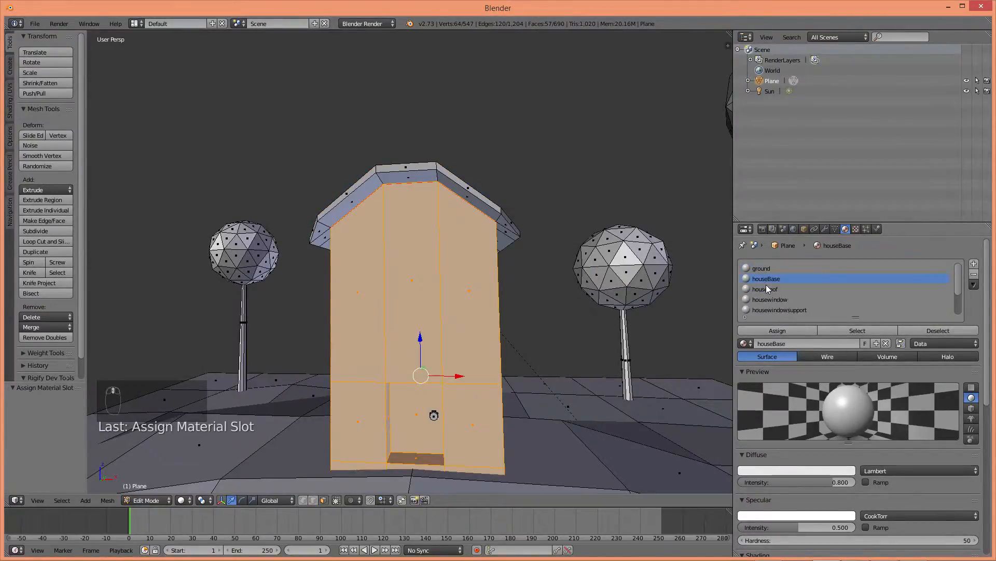
- Select the cross-shaped window supports on both side walls and assign them the housewindowsupport material
middle_drag(468, 332, 562, 251)
scroll(481, 367, up, 3)
shift+middle_drag(605, 346, 550, 250)
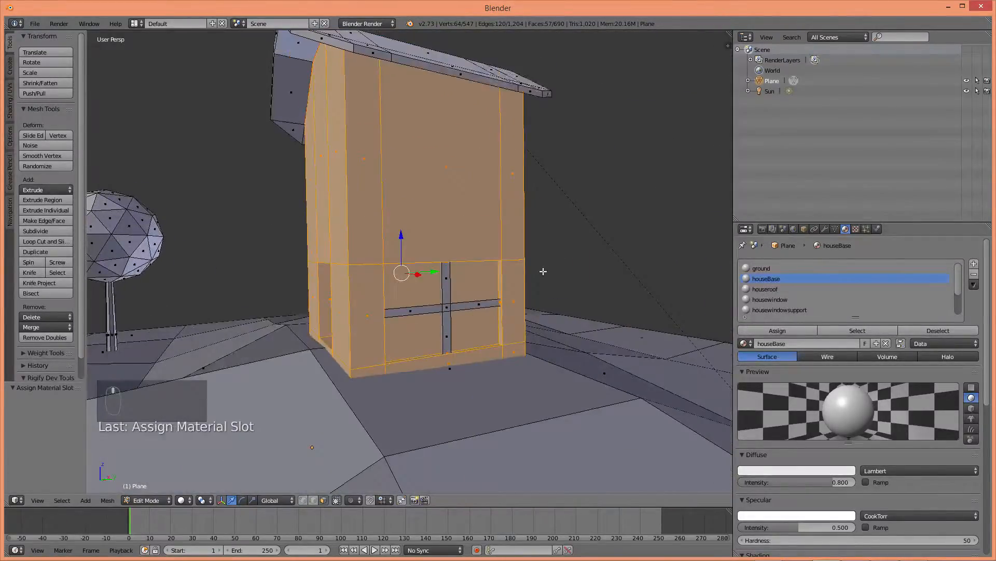
scroll(543, 271, up, 2)
key(a)
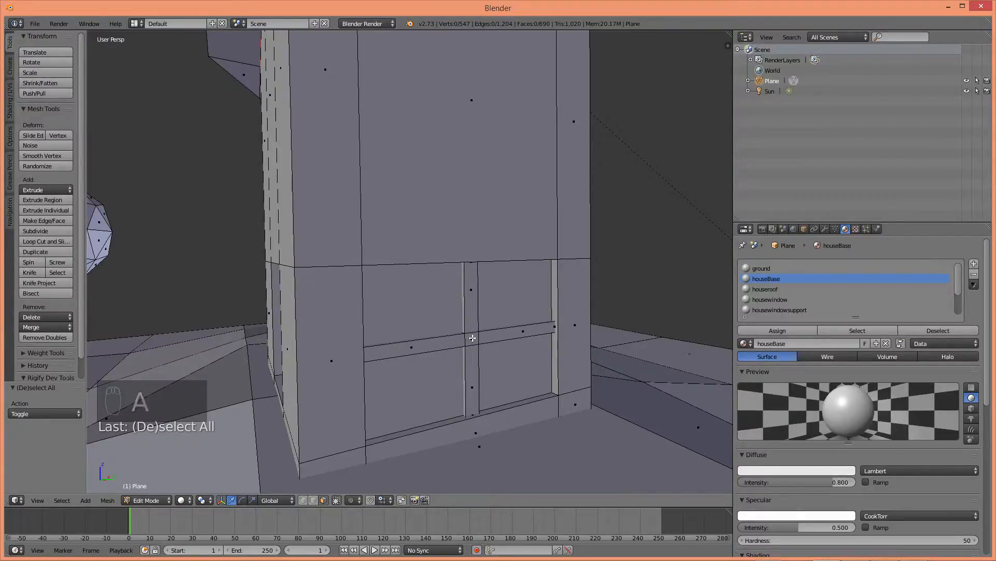
key(l)
scroll(345, 321, down, 4)
middle_drag(346, 321, 467, 330)
scroll(411, 334, up, 4)
scroll(410, 334, down, 2)
key(l)
scroll(475, 336, down, 3)
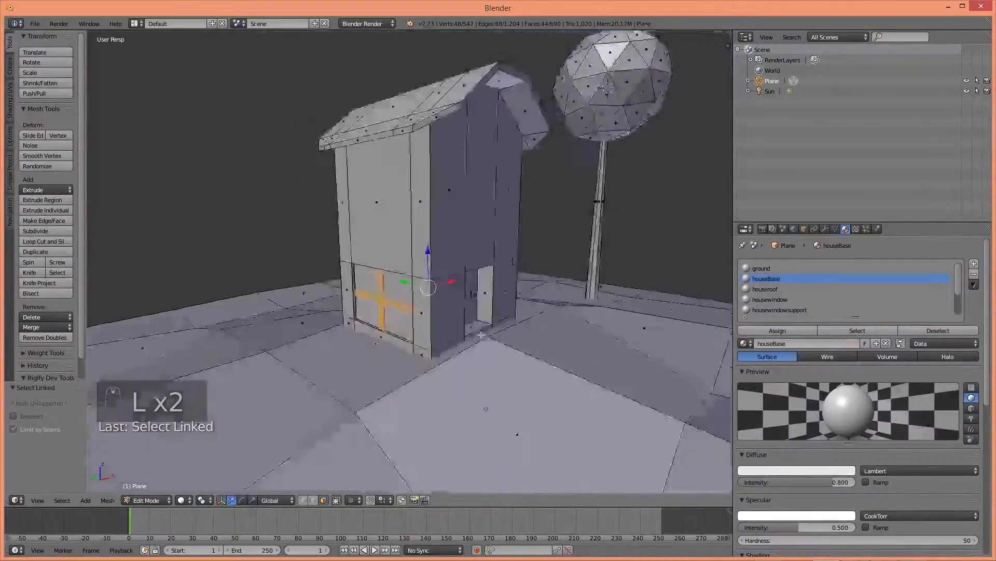
middle_drag(469, 337, 369, 333)
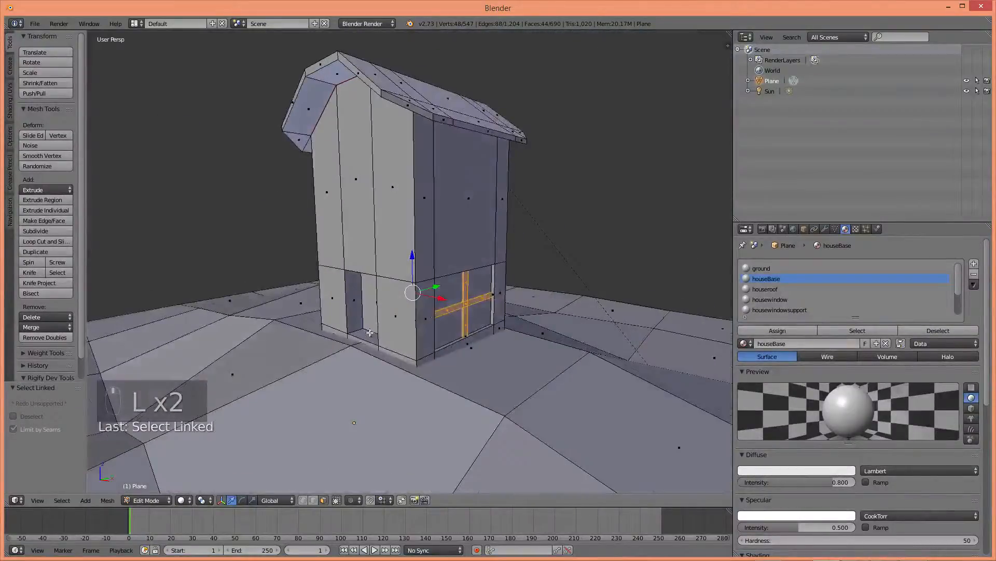
click(771, 310)
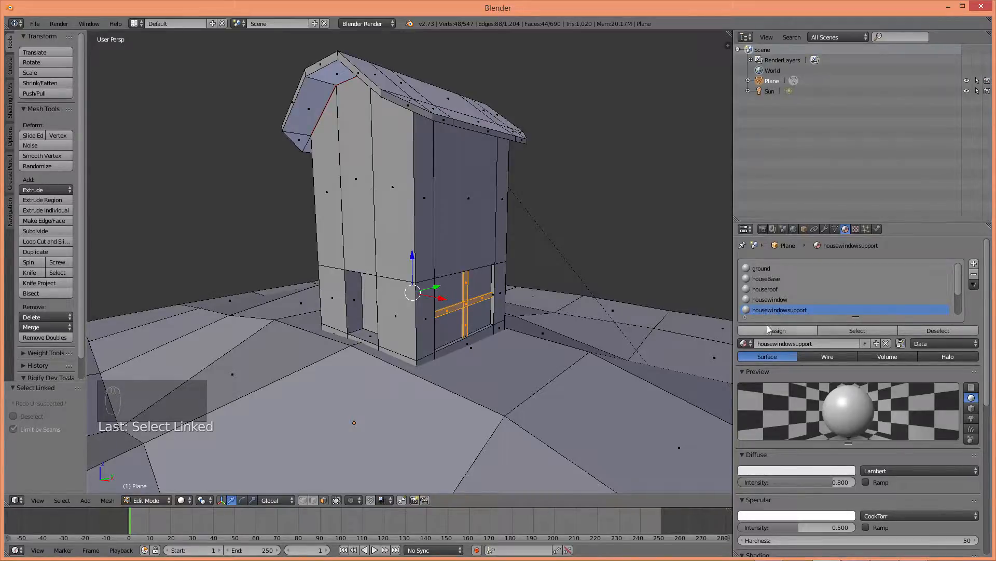
click(771, 330)
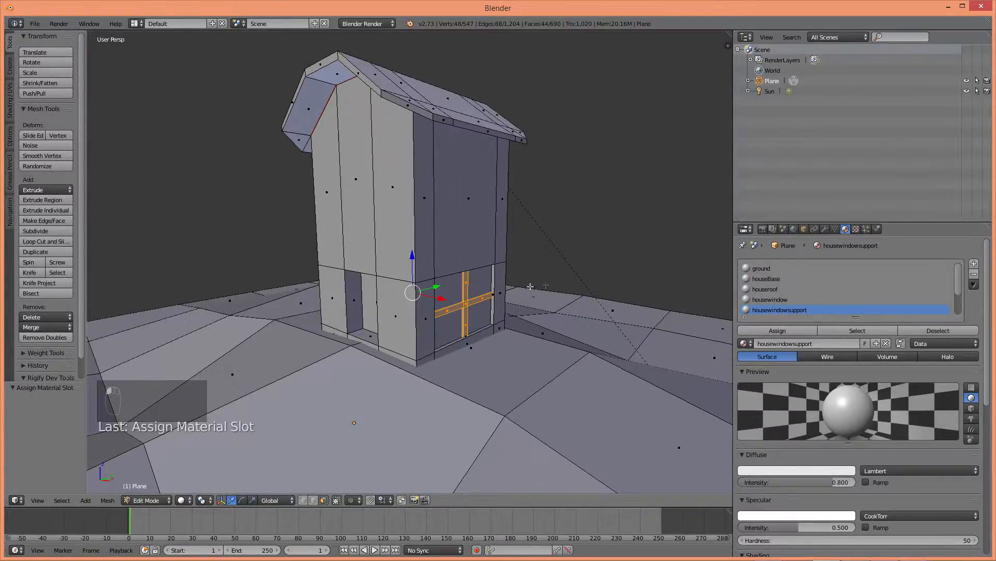
- Select only the window pane faces on both side walls and assign them the housewindow material
scroll(525, 288, up, 4)
middle_drag(517, 293, 453, 310)
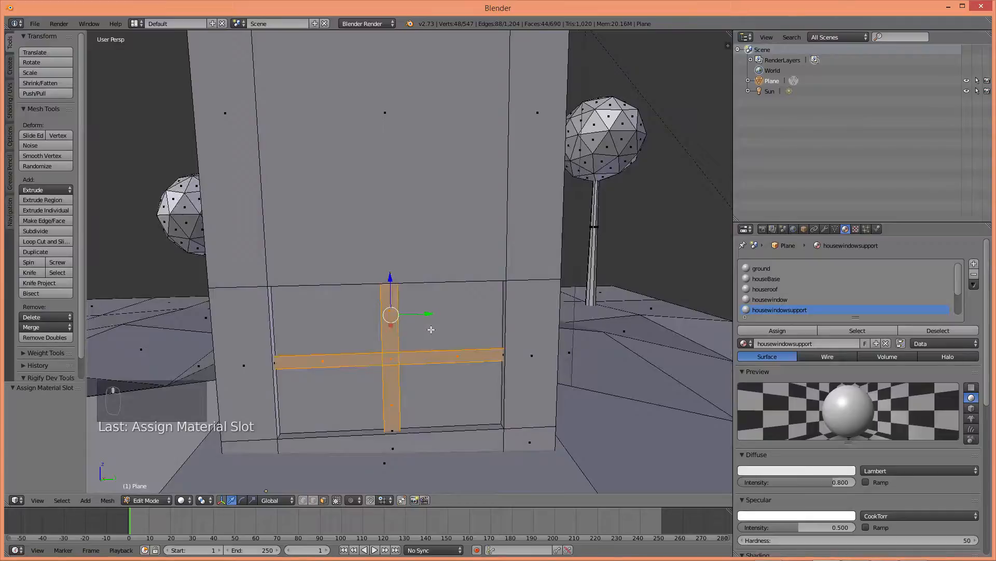
right_click(431, 329)
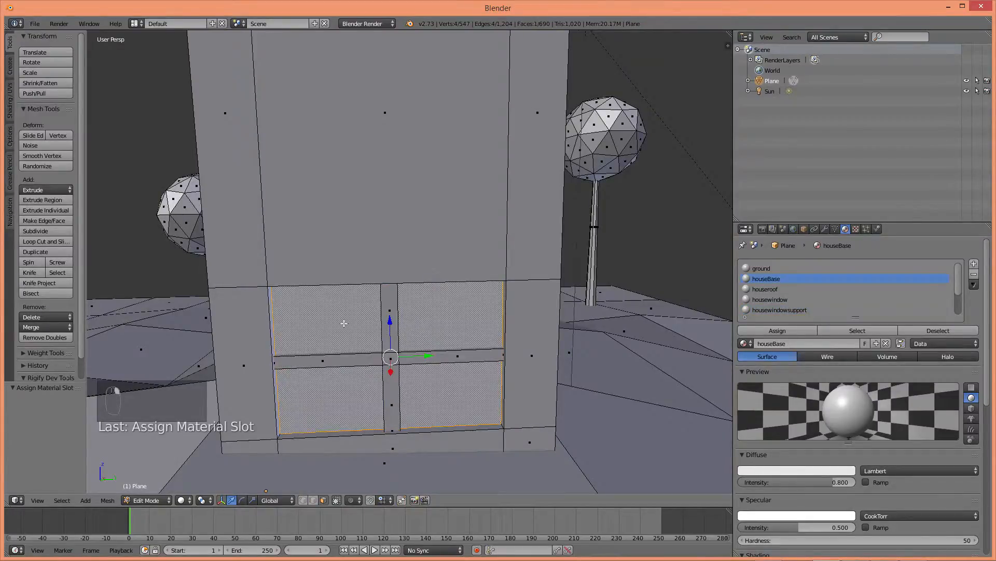
scroll(340, 321, down, 4)
middle_drag(333, 311, 549, 311)
scroll(490, 304, up, 5)
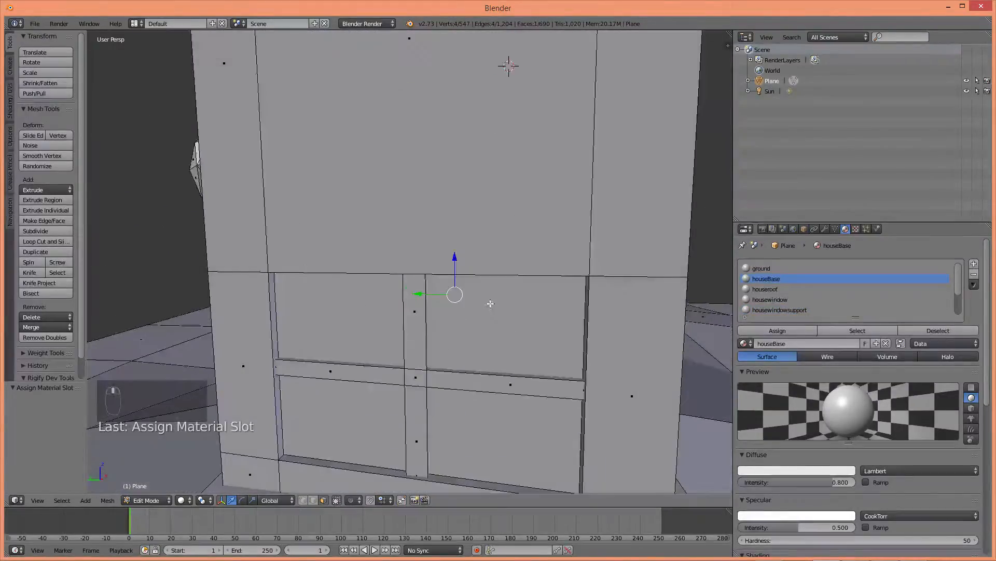
shift+right_click(454, 344)
scroll(493, 332, down, 5)
middle_drag(495, 329, 686, 310)
click(772, 299)
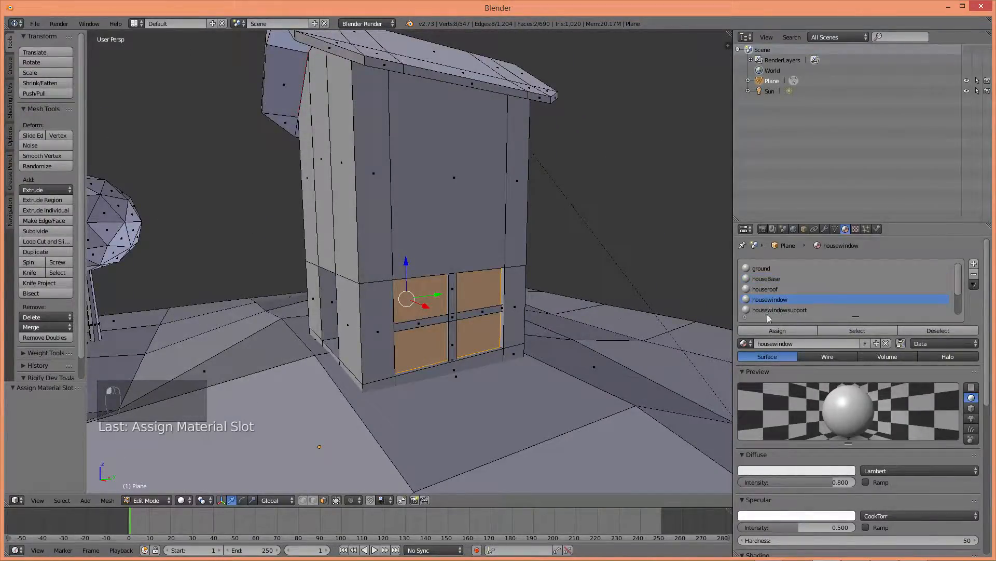
click(783, 329)
- Rename the housedoorknow material to housedoorknob, add the doorknob's linked faces to the selection and assign that material
scroll(776, 309, down, 3)
middle_drag(484, 304, 564, 294)
scroll(528, 320, up, 3)
mouse_move(508, 314)
middle_down()
mouse_move(524, 317)
mouse_move(499, 319)
middle_up()
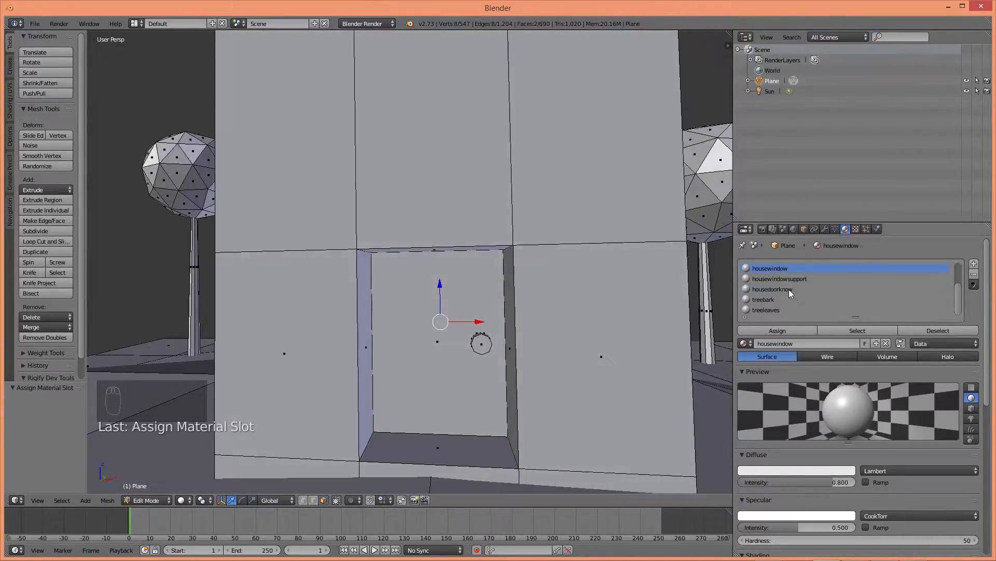
click(800, 344)
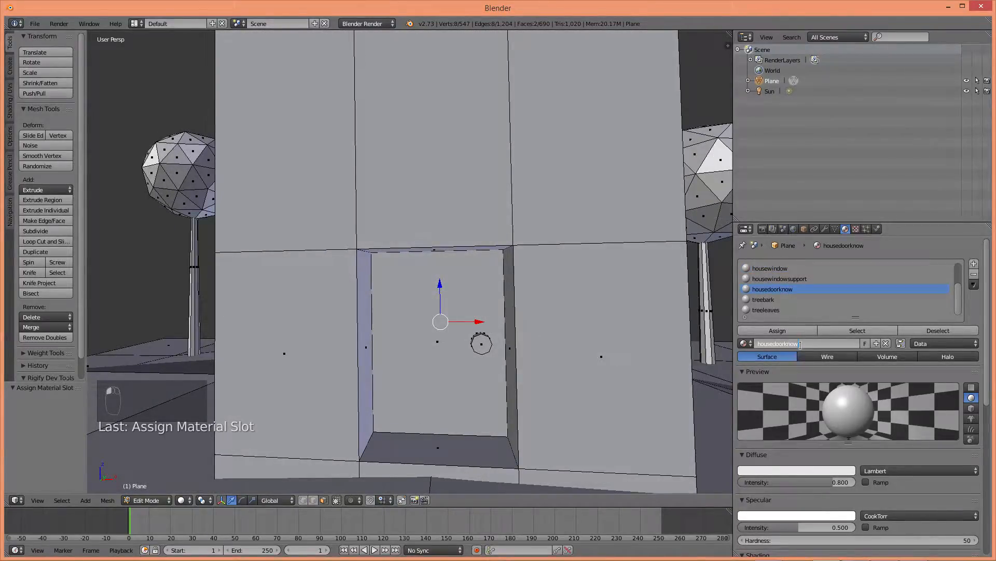
key(BackSpace)
text(b)
key(Return)
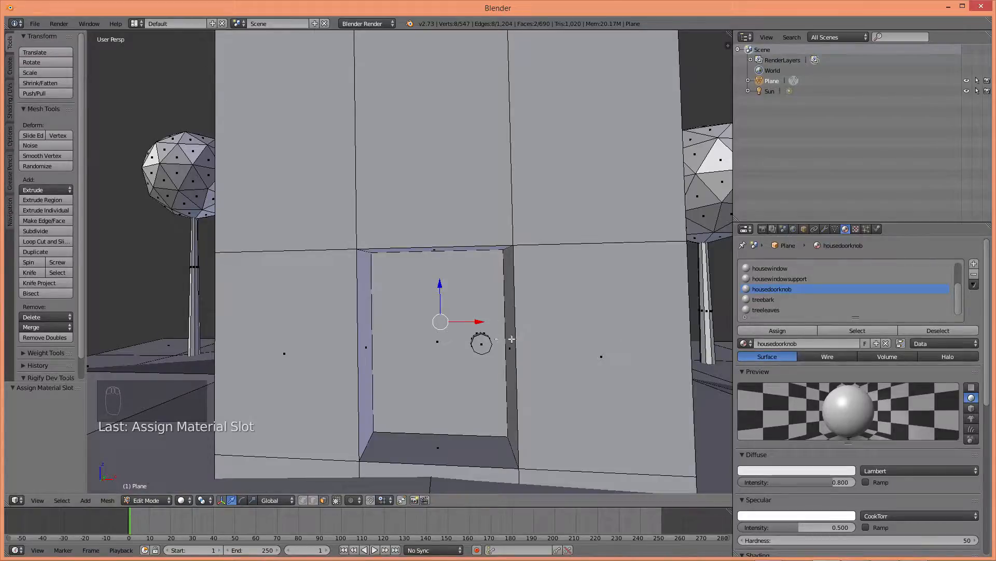
key(l)
click(747, 331)
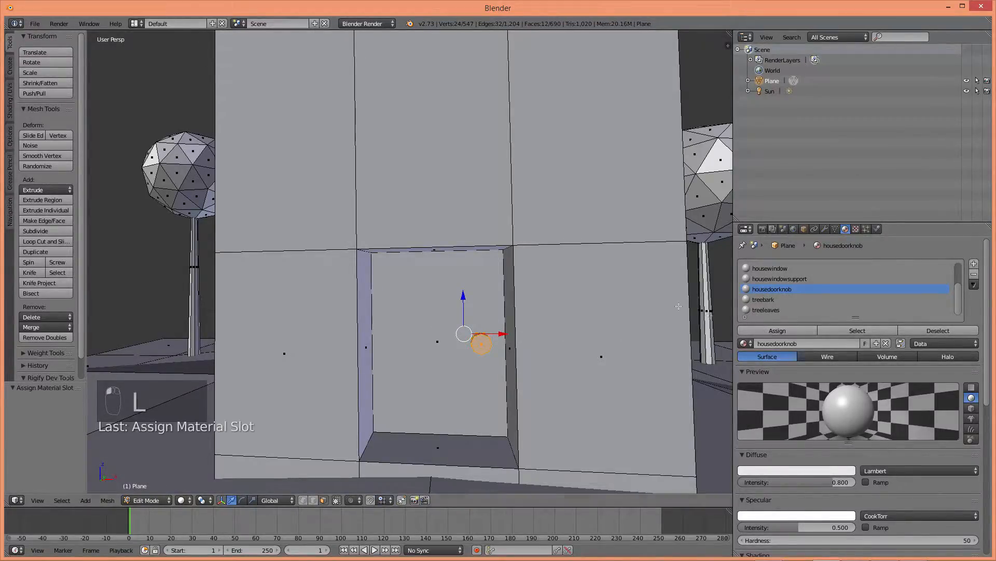
- Clear the selection and select the linked faces of the large leaning tree's trunk and the trunk standing behind it
scroll(710, 315, down, 6)
middle_drag(710, 315, 594, 258)
scroll(595, 290, down, 4)
key(a)
middle_drag(674, 299, 648, 306)
scroll(648, 306, up, 2)
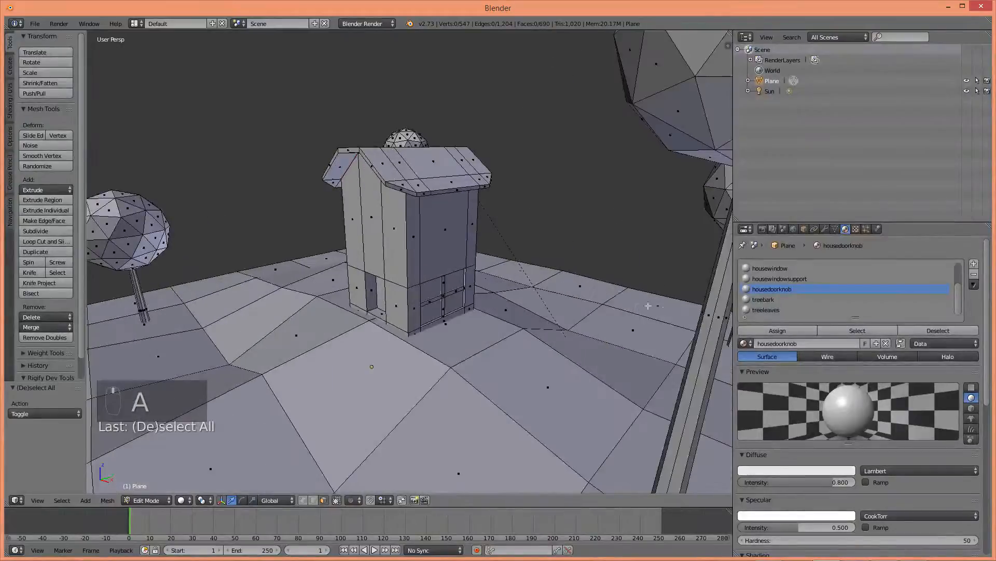
scroll(648, 306, down, 2)
key(l)
key(l)
scroll(487, 254, down, 3)
middle_drag(461, 252, 511, 249)
scroll(322, 239, up, 2)
key(l)
scroll(319, 237, down, 1)
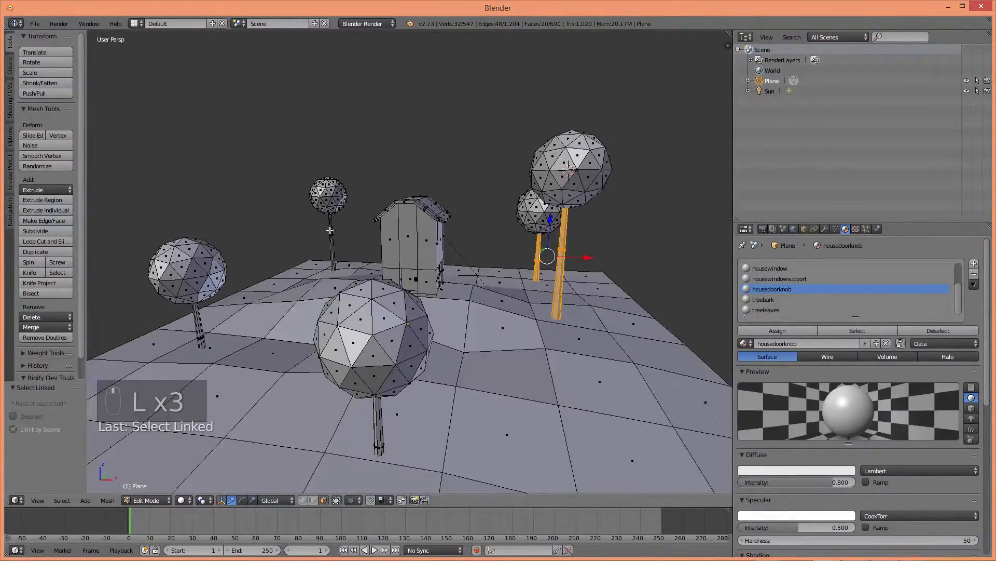
- Add the remaining tree trunks to the selection and assign them the treebark material
key(l)
scroll(327, 233, up, 3)
key(l)
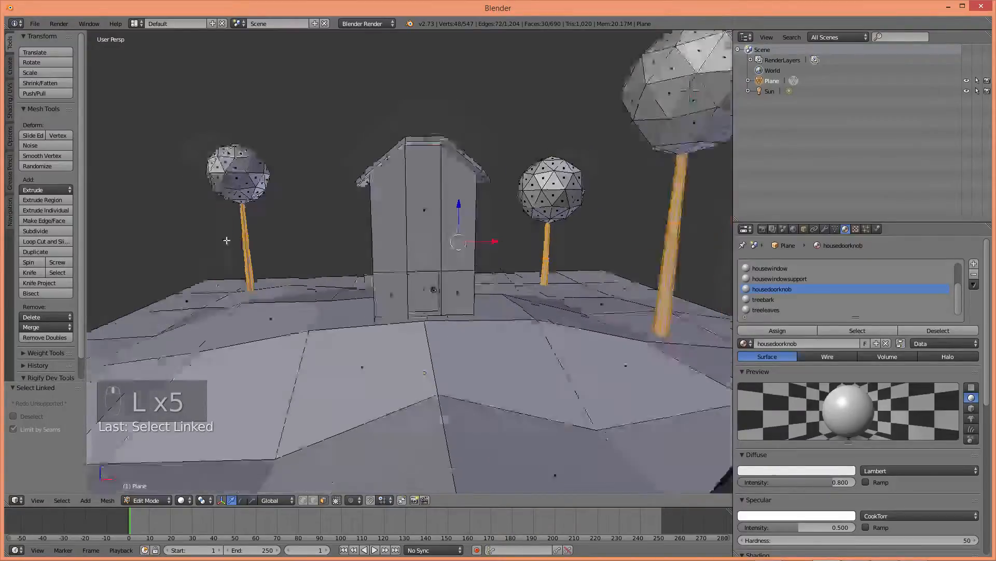
scroll(226, 240, down, 4)
scroll(311, 353, up, 1)
key(l)
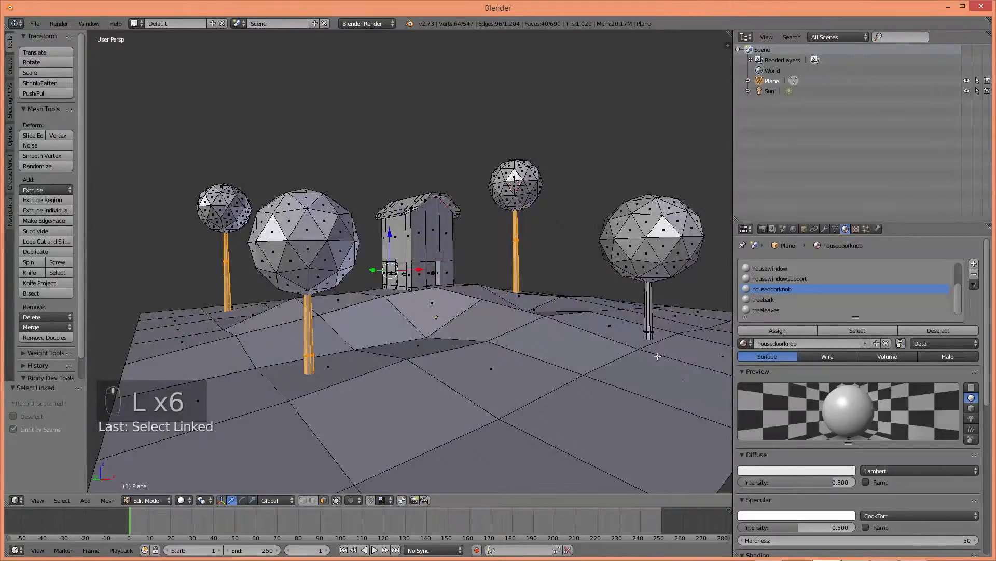
key(l)
click(765, 332)
- Clear the selection, select the linked foliage spheres of four trees and assign them the treeleaves material
click(764, 310)
key(a)
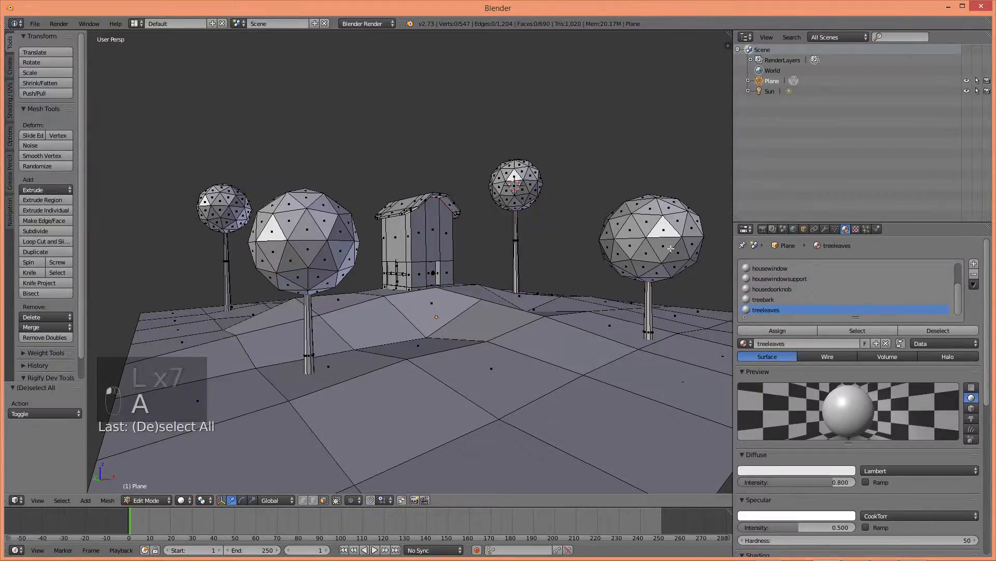
key(l)
key(l)
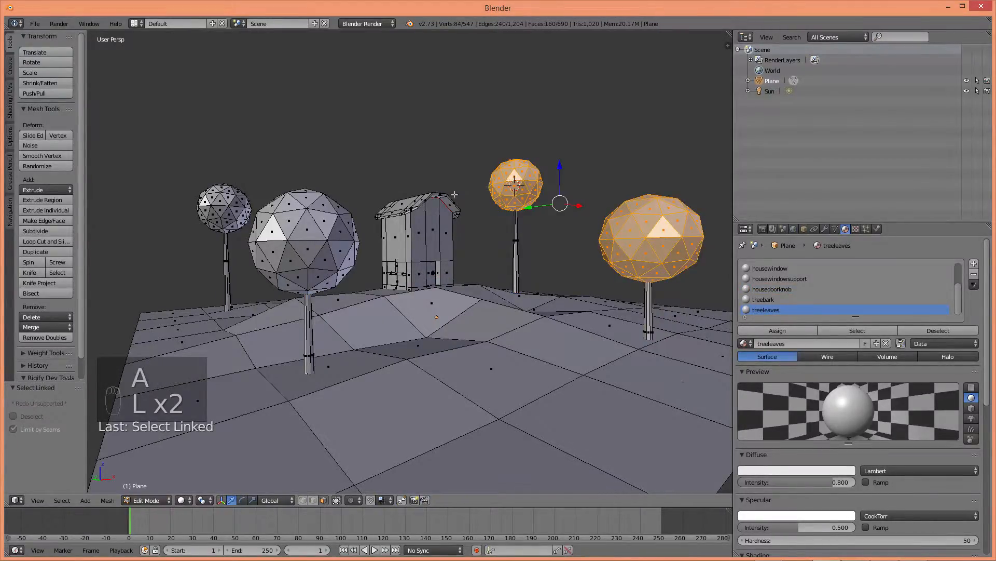
key(l)
key(l)
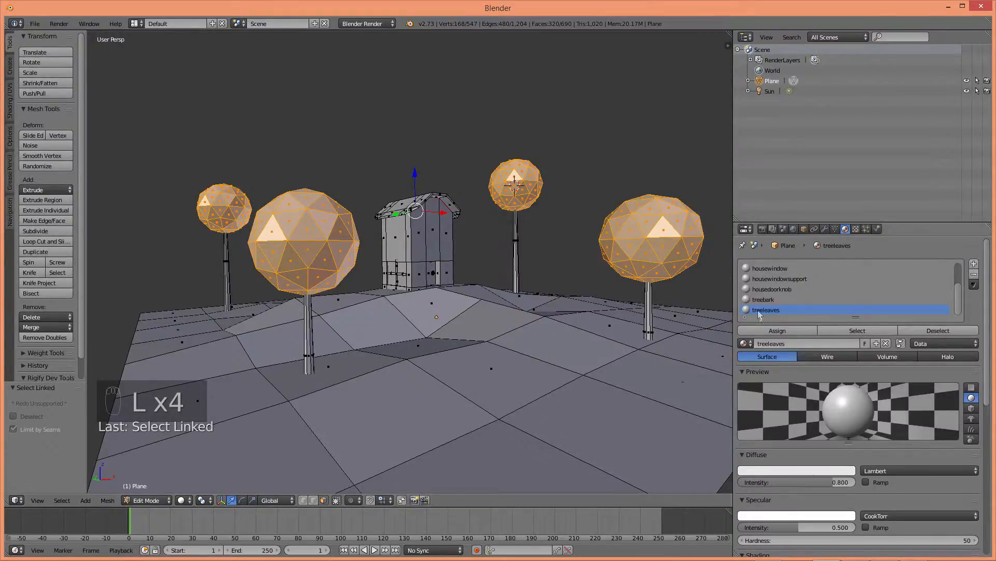
click(773, 330)
scroll(564, 251, down, 5)
mouse_move(564, 252)
middle_down()
mouse_move(472, 273)
mouse_move(471, 252)
mouse_move(406, 297)
mouse_move(430, 249)
mouse_move(625, 214)
mouse_move(558, 234)
middle_up()
key(Tab)
scroll(472, 273, up, 6)
key(Tab)
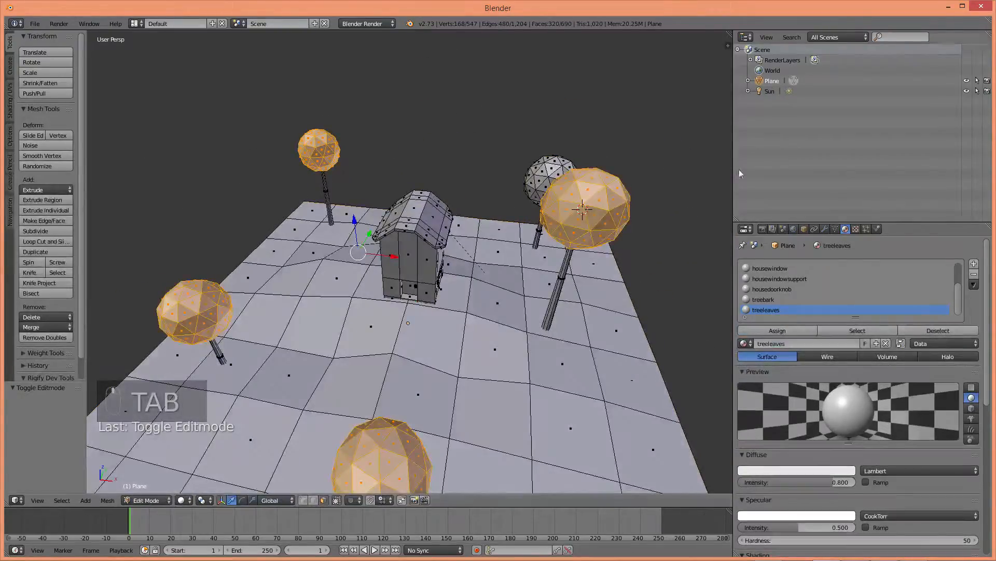
- Clear the selection and select every face that uses the ground material
key(a)
key(a)
key(a)
key(a)
click(776, 269)
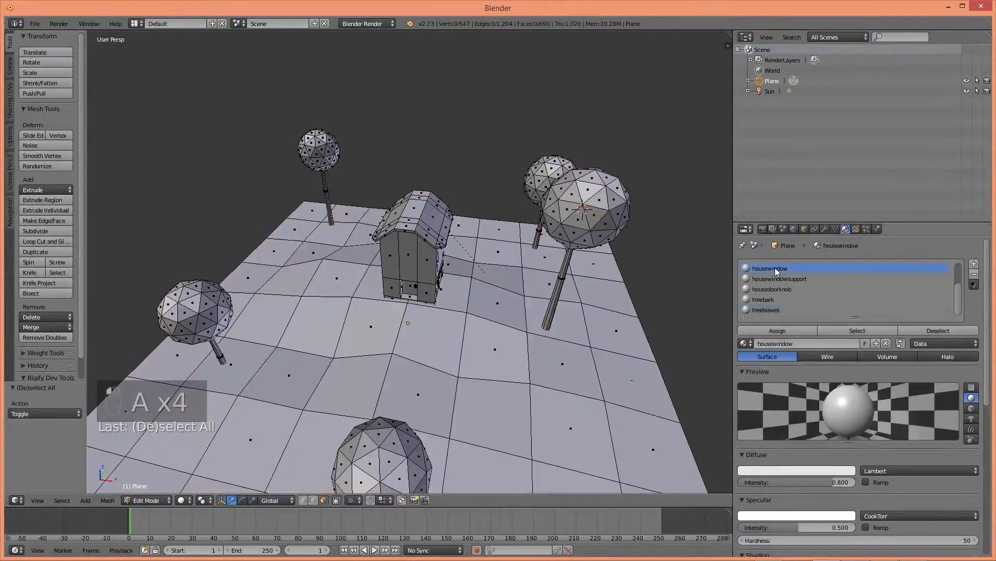
scroll(675, 265, up, 4)
scroll(841, 279, up, 3)
click(762, 268)
click(836, 328)
middle_drag(615, 260, 724, 267)
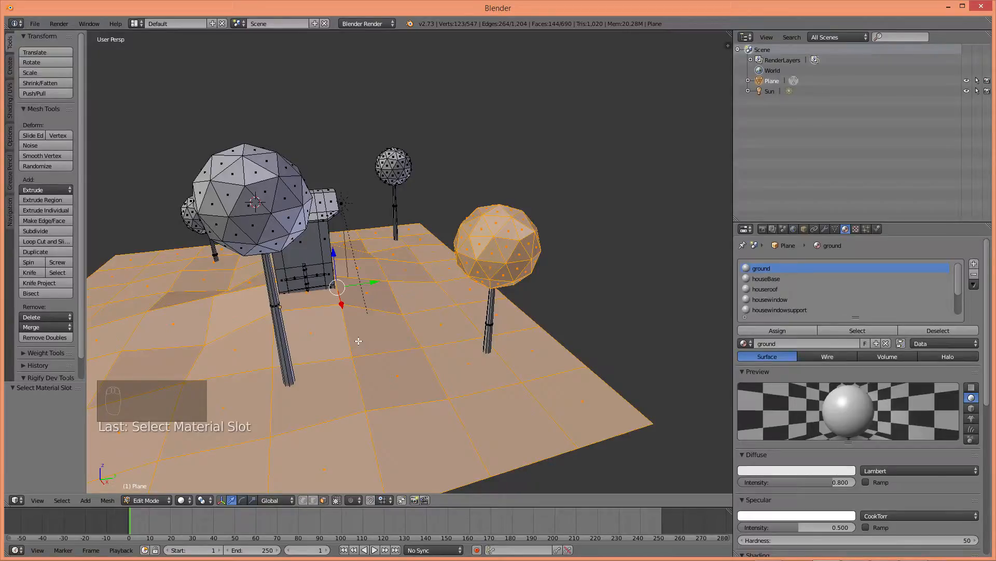
- Clear the selection, select the linked faces of the fifth tree's foliage sphere, and deselect the faces using the ground material
key(l)
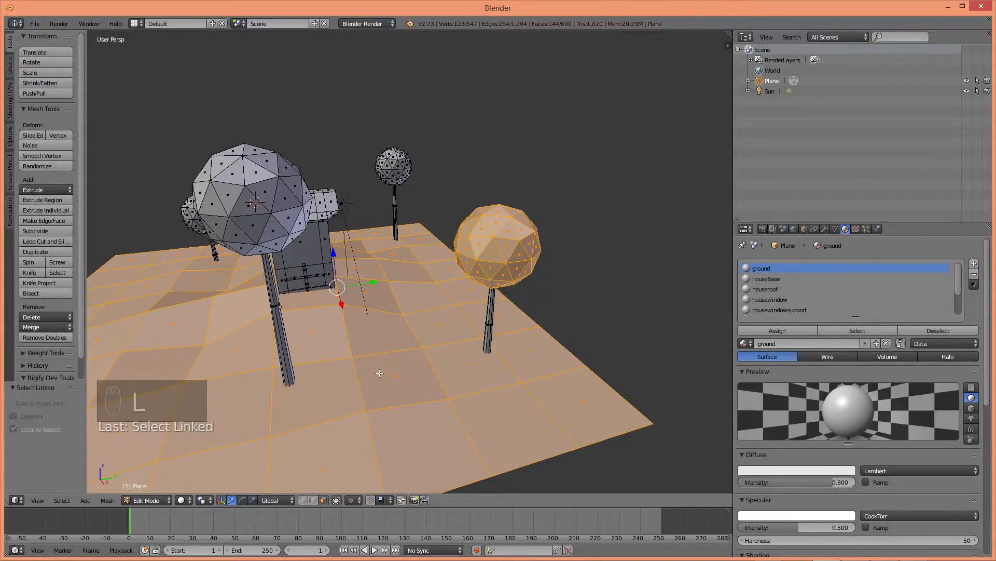
key(Escape)
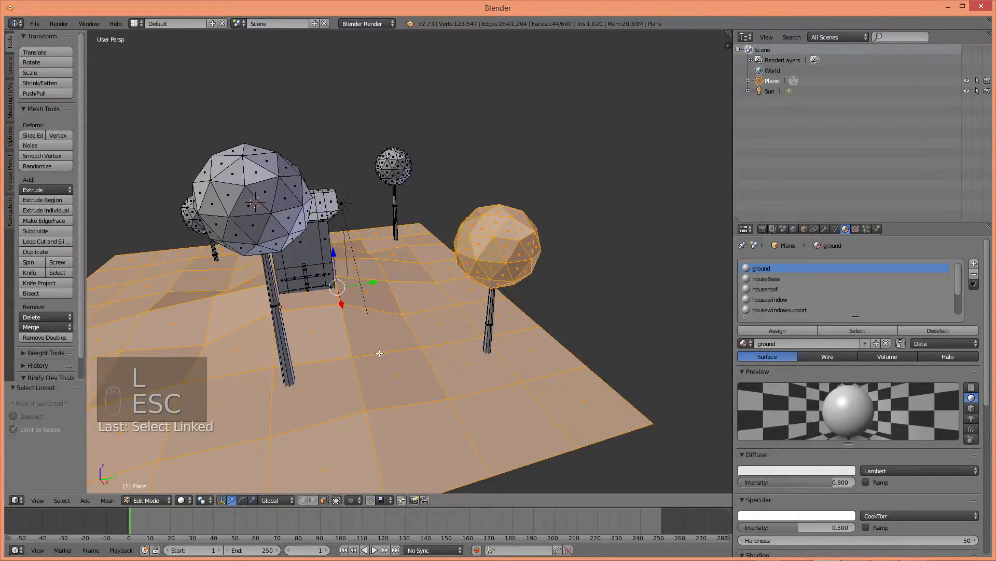
key(a)
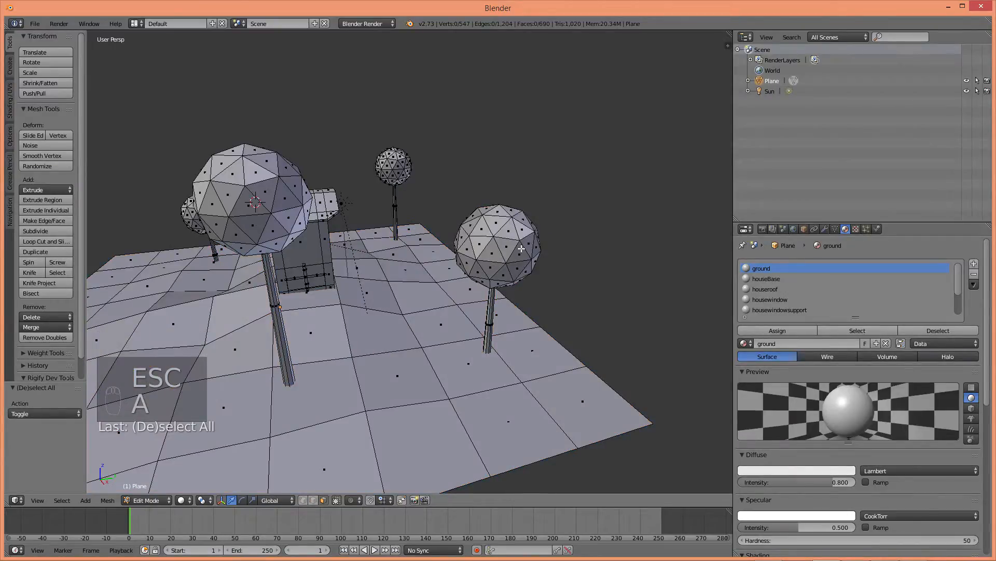
key(l)
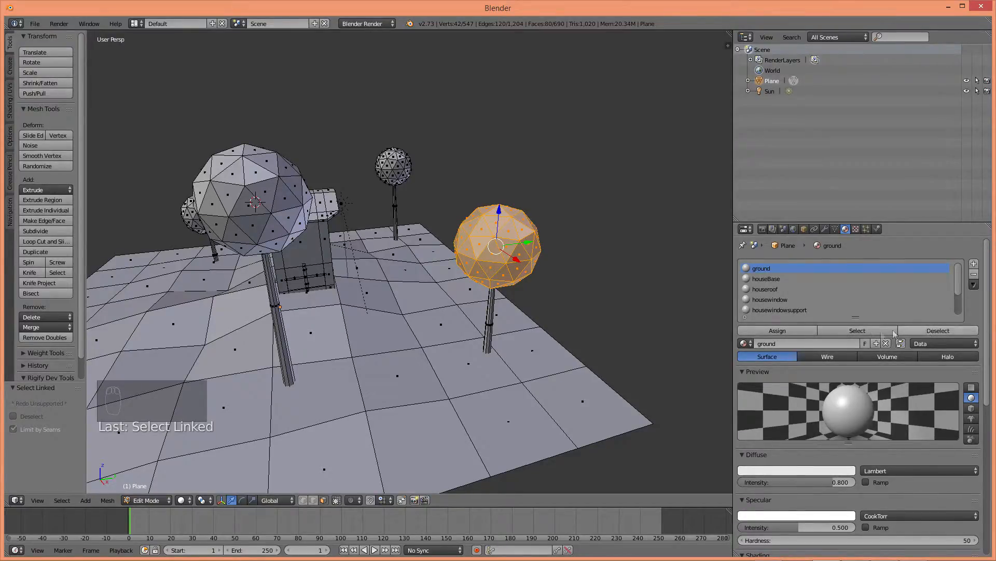
scroll(861, 338, down, 6)
scroll(861, 337, up, 6)
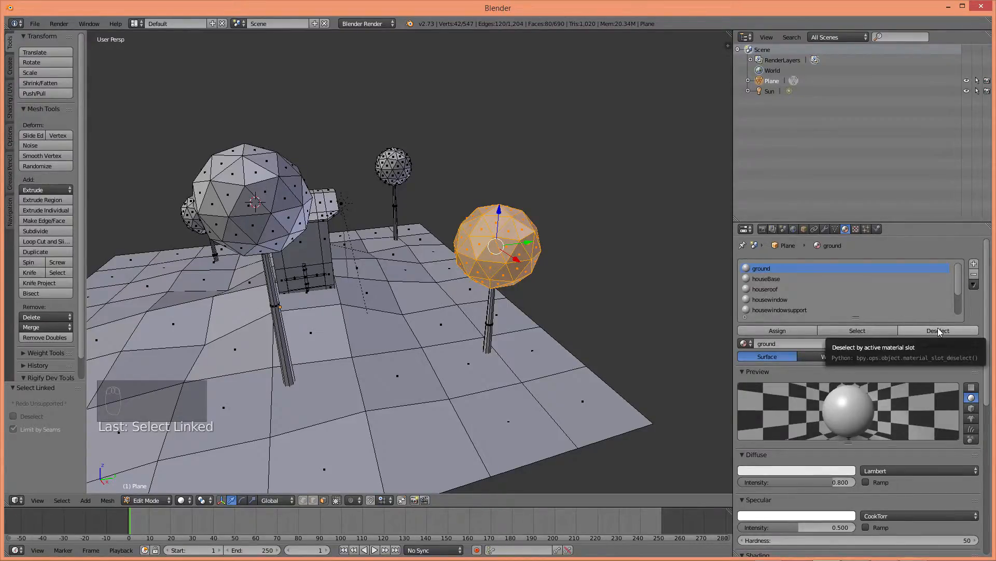
click(922, 332)
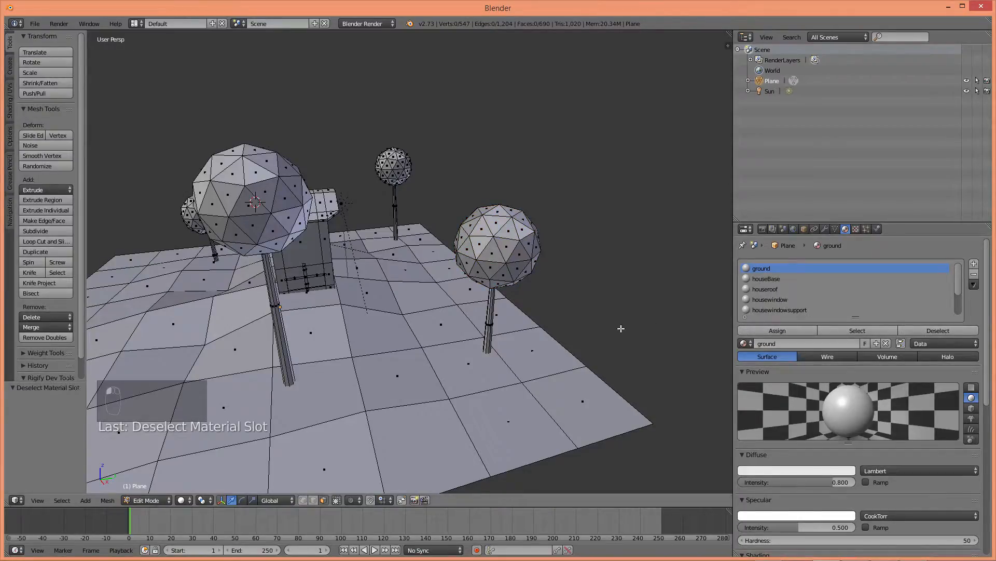
- Compare the faces stored under the ground material with the ground's own linked faces by selecting and deselecting each set
click(864, 332)
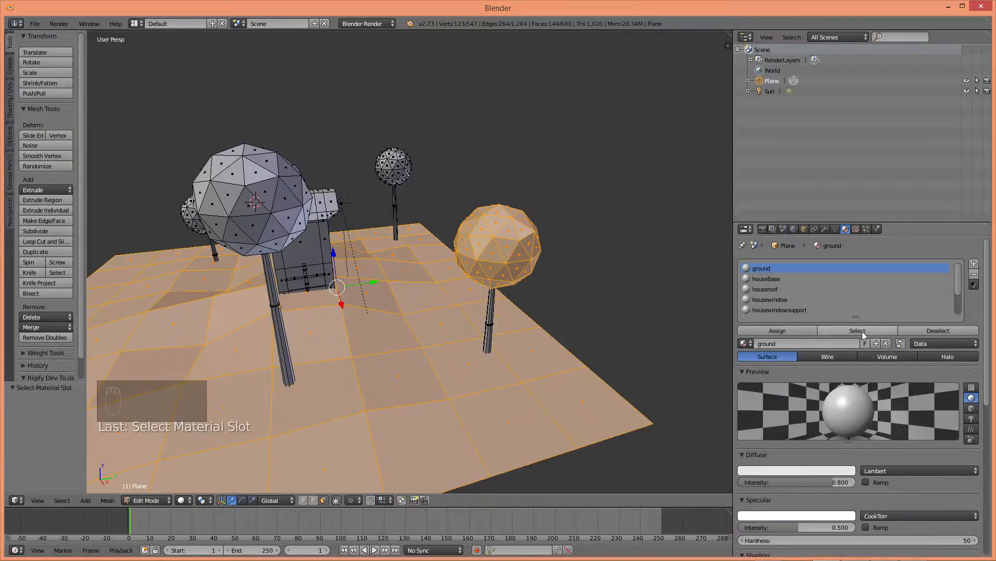
click(909, 330)
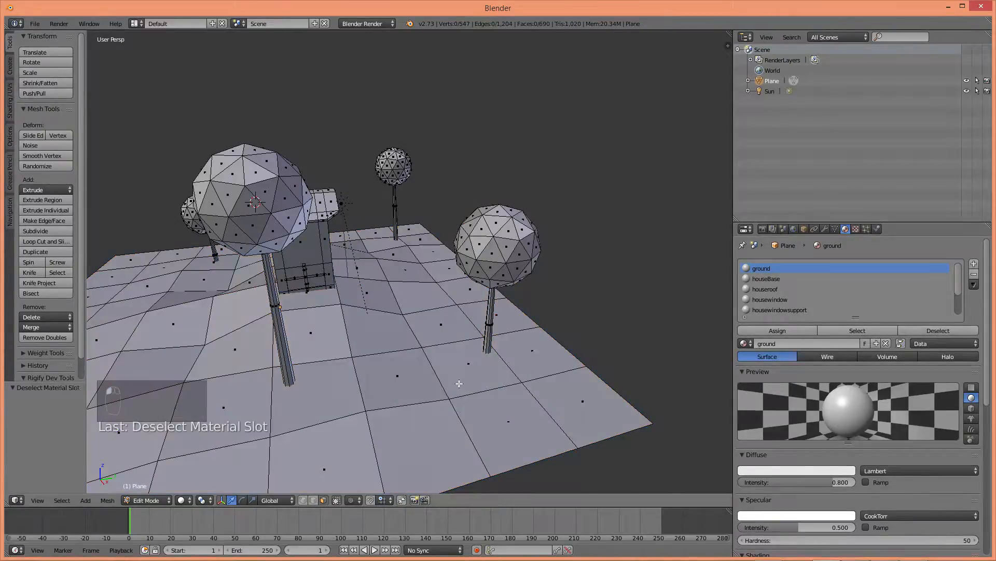
key(l)
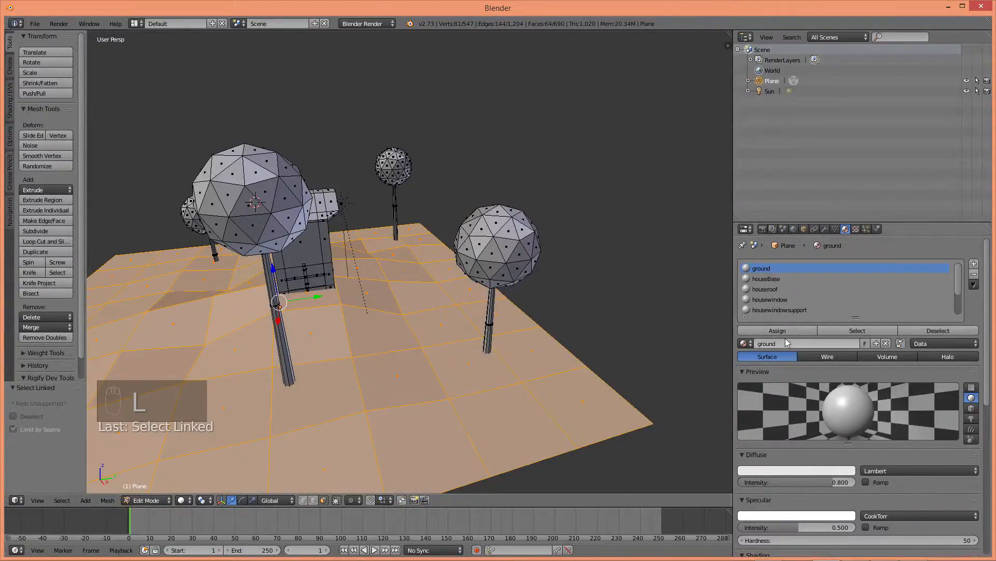
key(a)
click(883, 333)
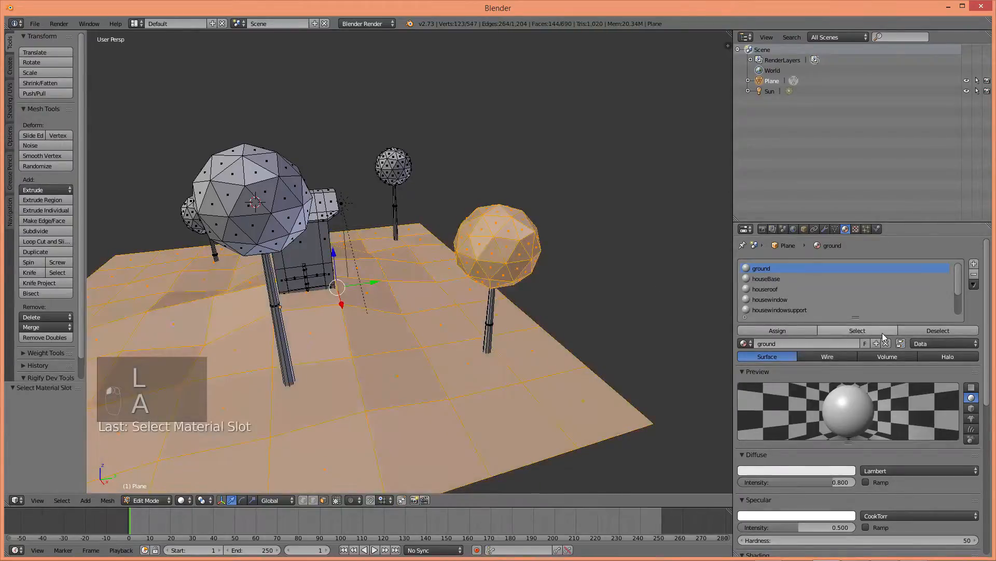
- Clear the selection, select the linked faces of the fifth tree's foliage sphere and assign them the treeleaves material
key(a)
key(l)
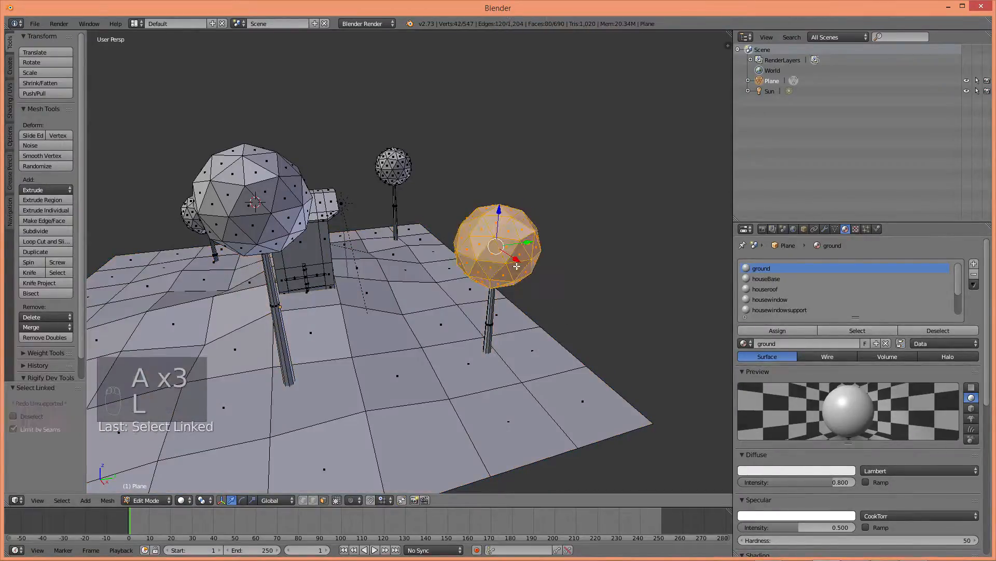
scroll(783, 301, down, 3)
click(778, 309)
click(779, 332)
key(s)
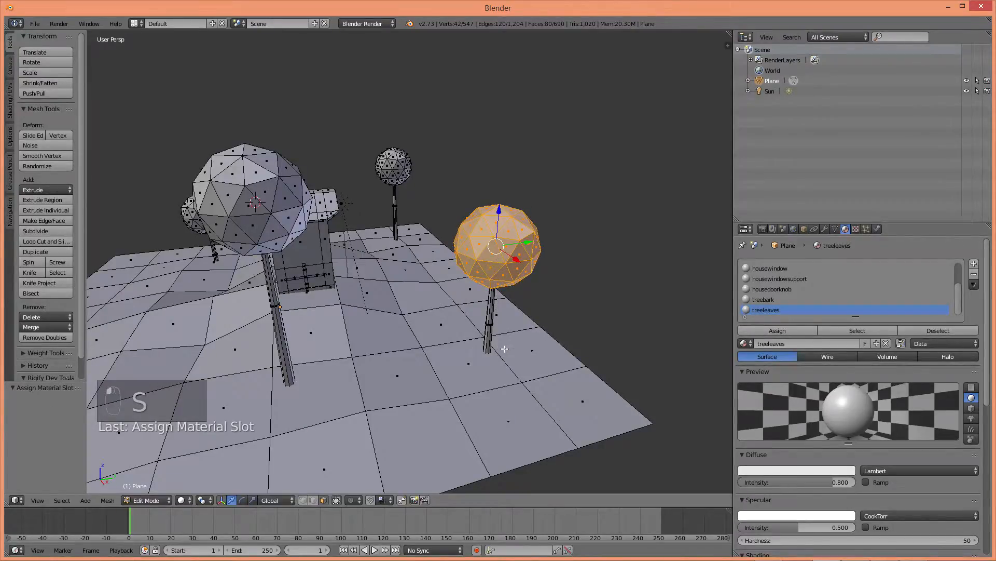
- Clear the selection, select the faces that use the ground material again, and return to Object Mode
key(a)
key(Tab)
key(Tab)
scroll(775, 278, up, 3)
click(774, 268)
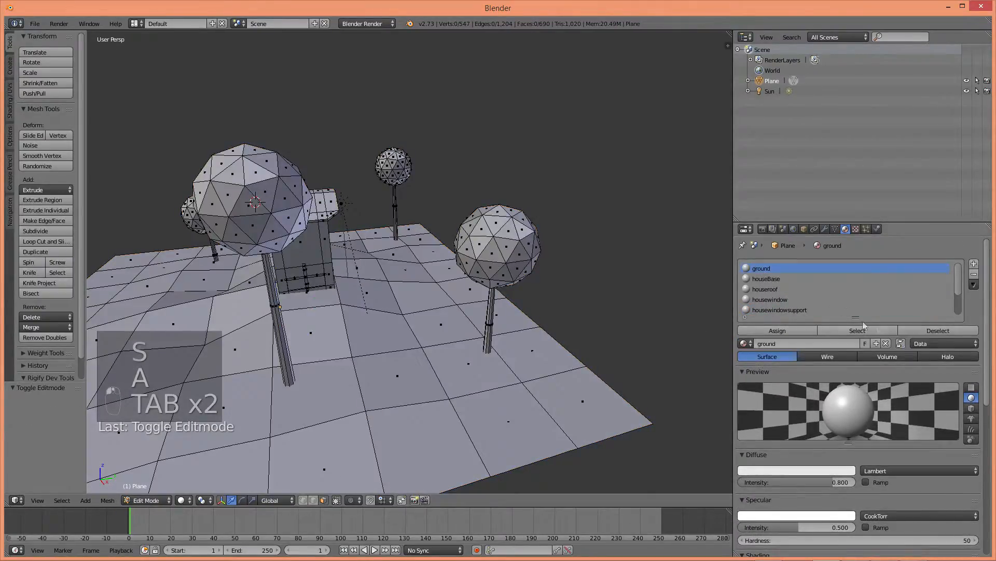
click(886, 332)
mouse_move(509, 303)
middle_down()
mouse_move(564, 296)
mouse_move(562, 319)
mouse_move(618, 285)
mouse_move(511, 290)
middle_up()
key(Tab)
scroll(512, 290, up, 3)
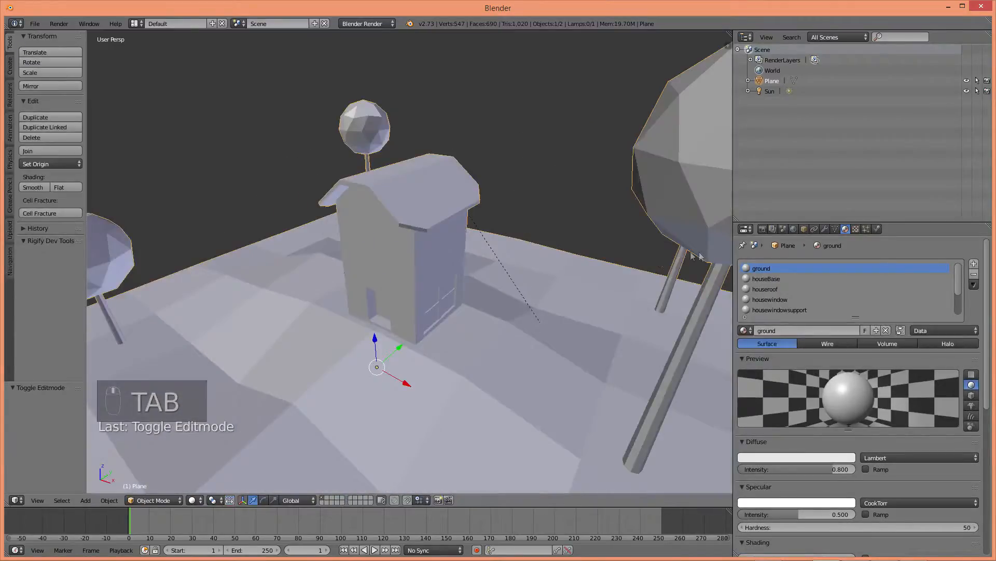
scroll(529, 291, down, 5)
shift+middle_drag(669, 251, 649, 230)
drag(728, 46, 488, 79)
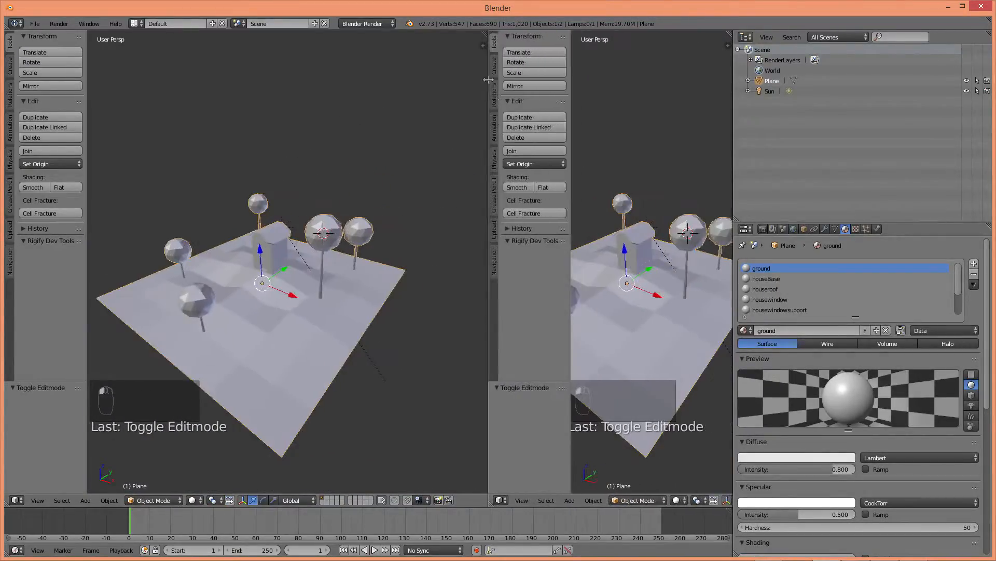
click(501, 500)
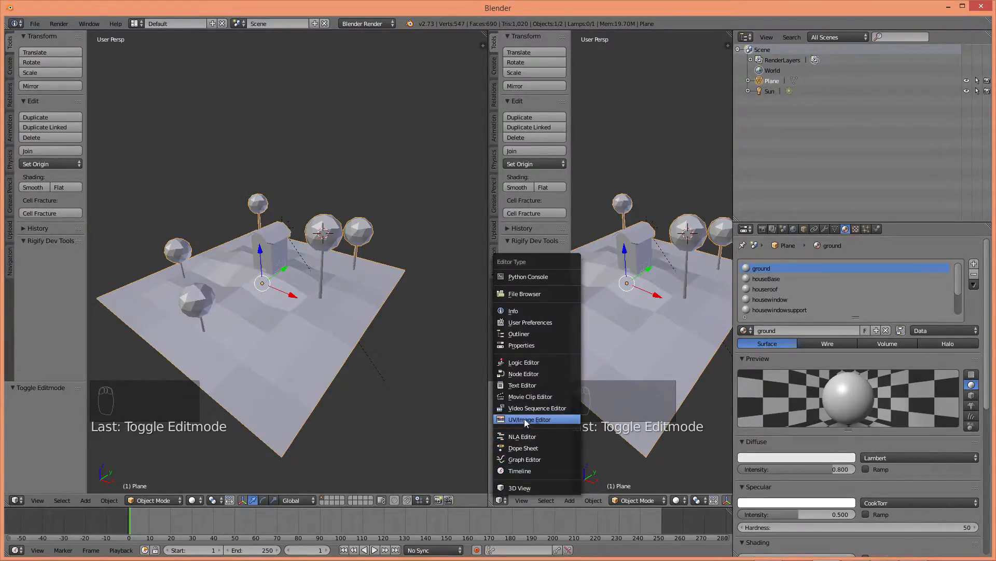
click(453, 439)
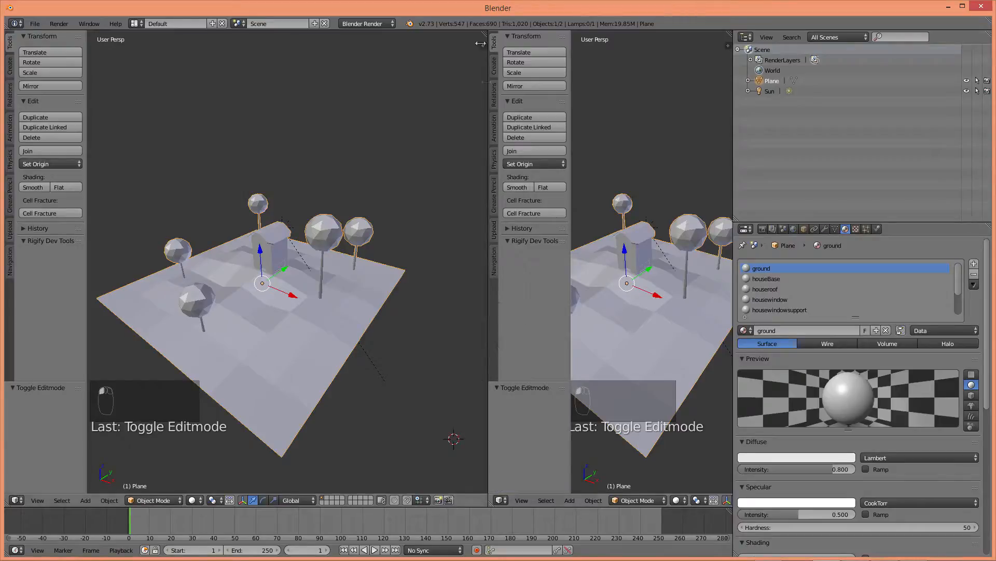
drag(484, 32, 662, 58)
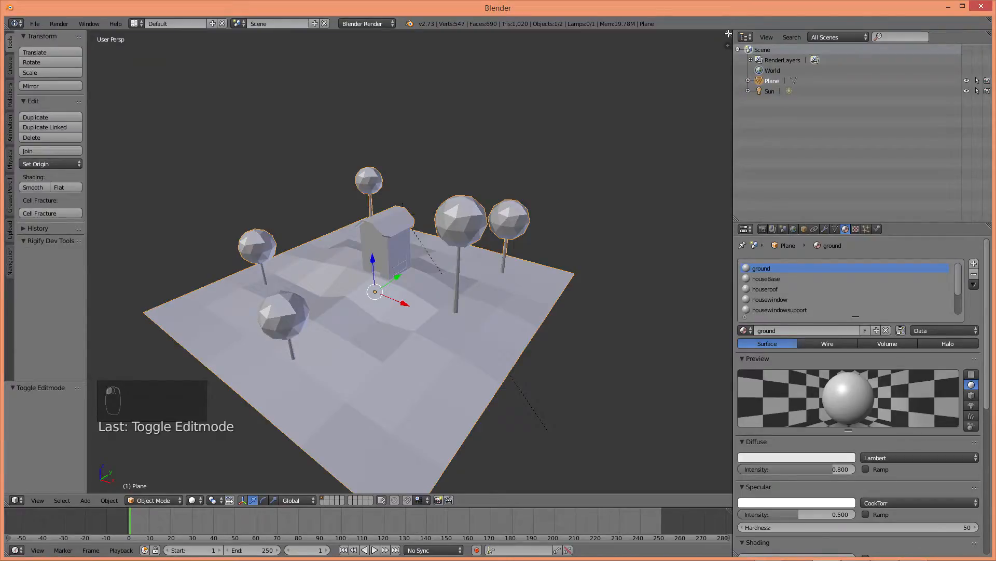
- Split the 3D view into two side-by-side areas and switch the new one to the UV/Image Editor
drag(728, 34, 471, 138)
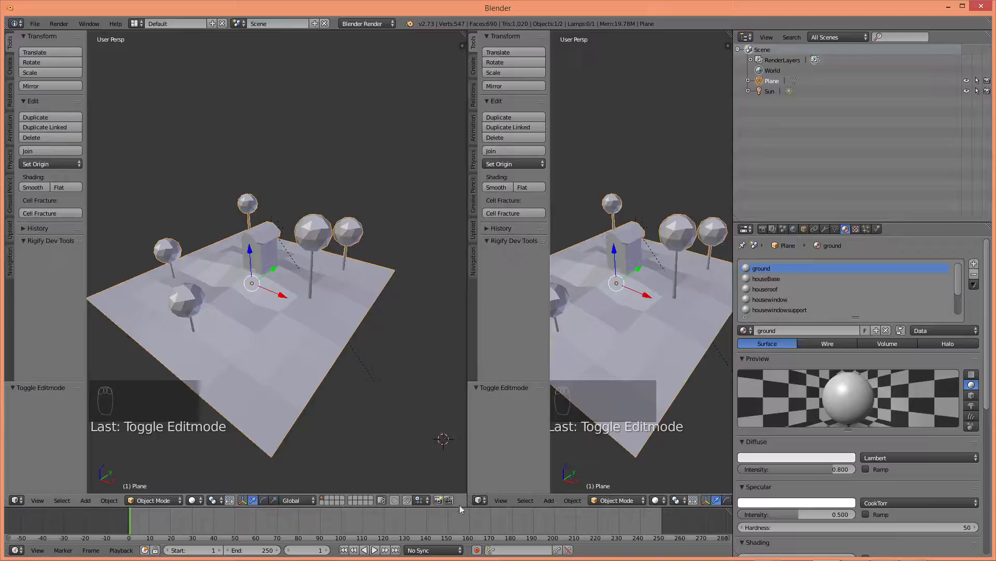
click(480, 500)
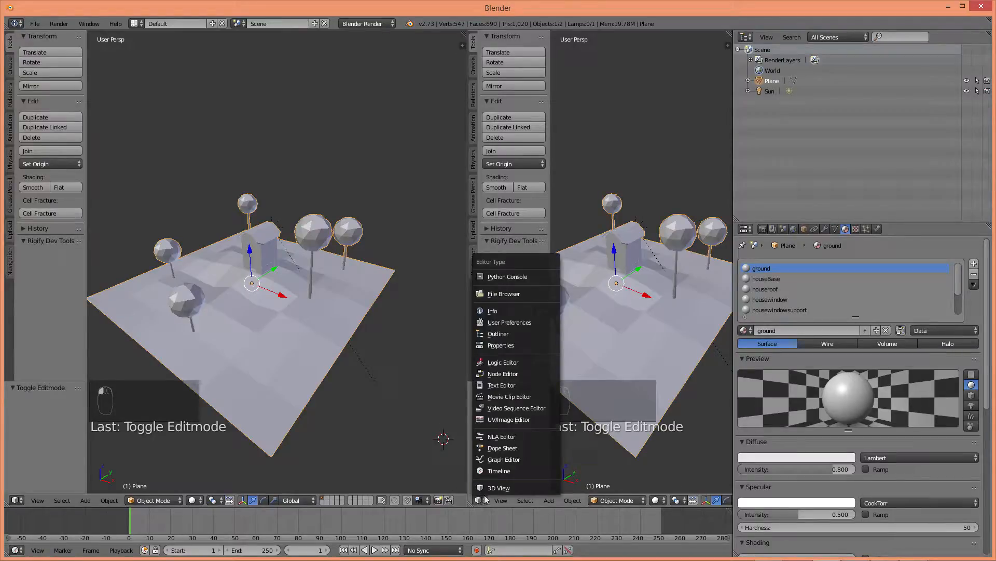
click(499, 419)
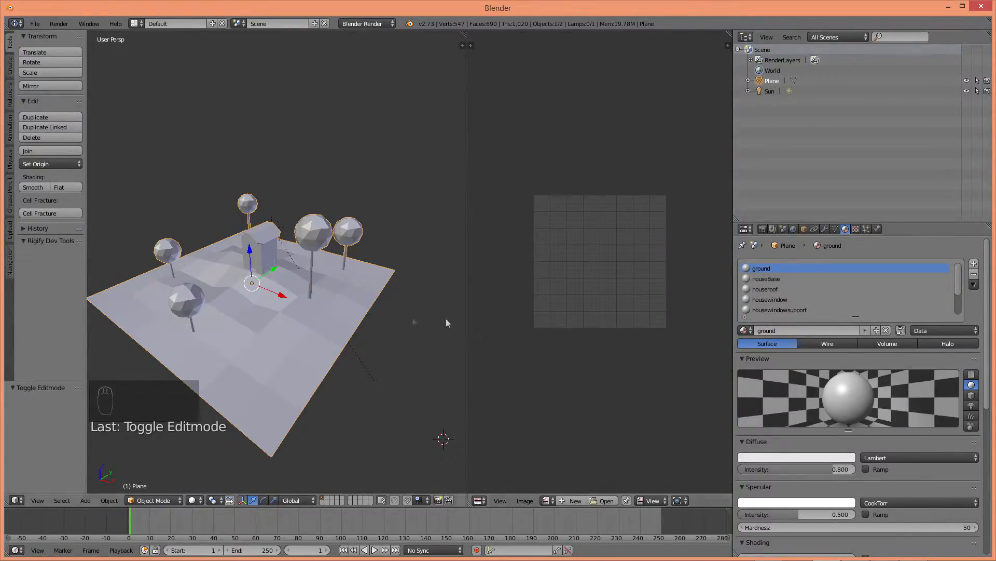
- Enter Edit Mode on the joined mesh and select all of its faces
middle_drag(310, 313, 406, 303)
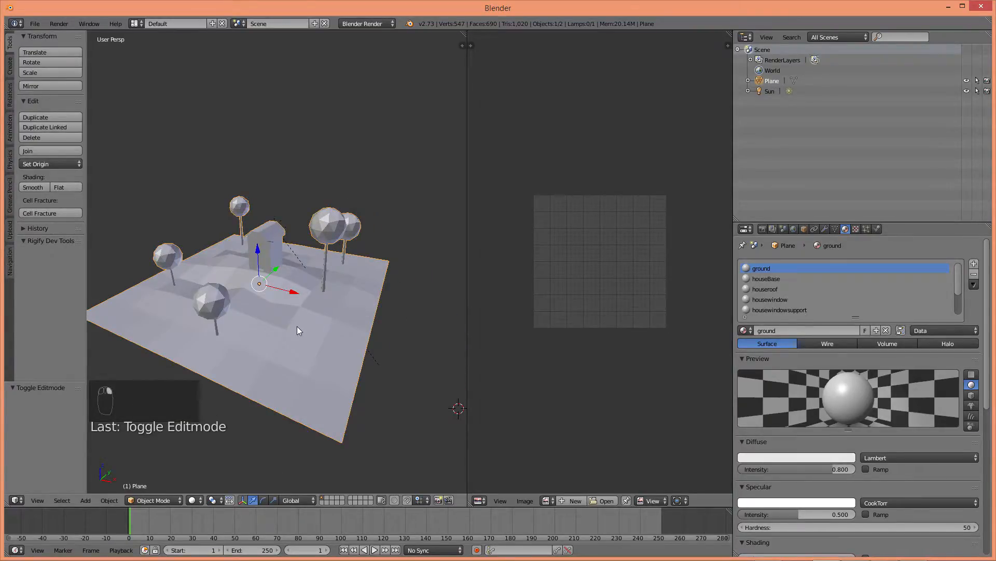
key(g)
right_click(394, 390)
key(Tab)
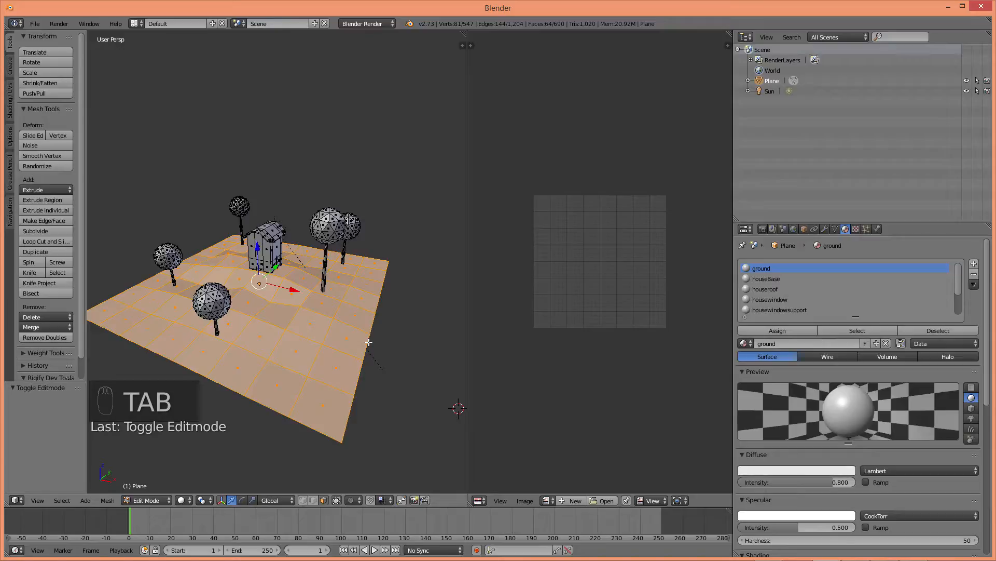
key(a)
key(a)
key(a)
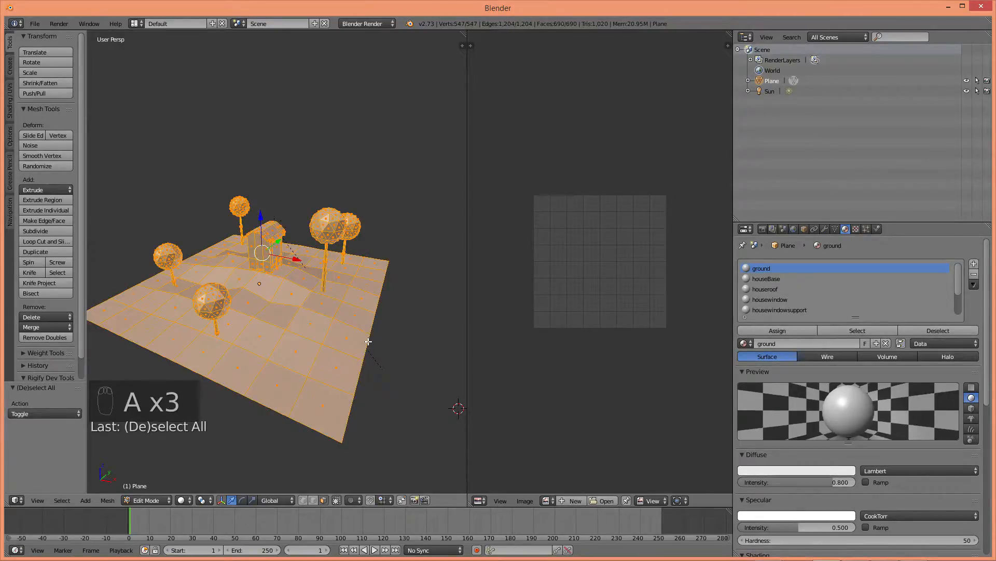
- Unwrap the selected mesh with Smart UV Project using an island margin of 0.02
key(u)
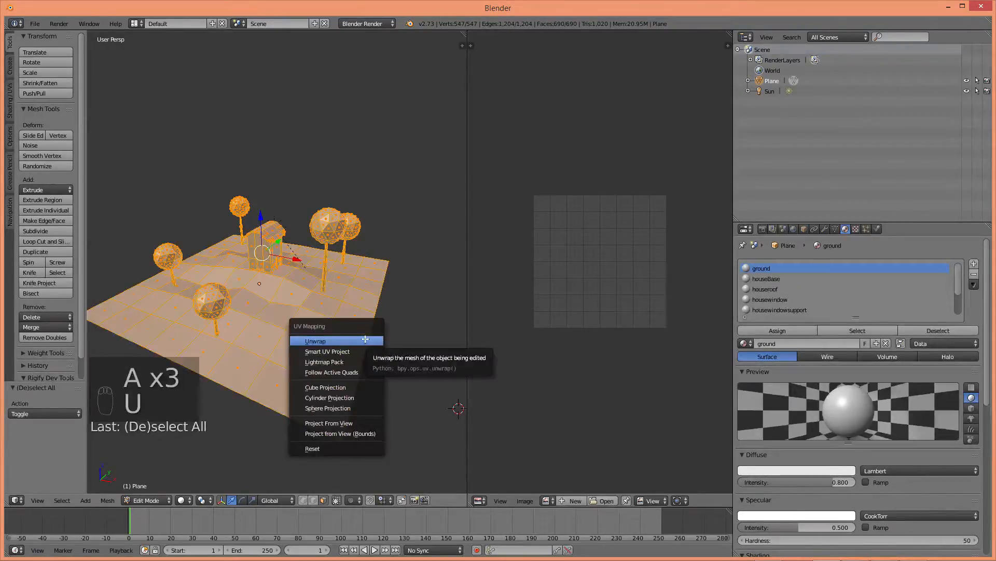
click(356, 351)
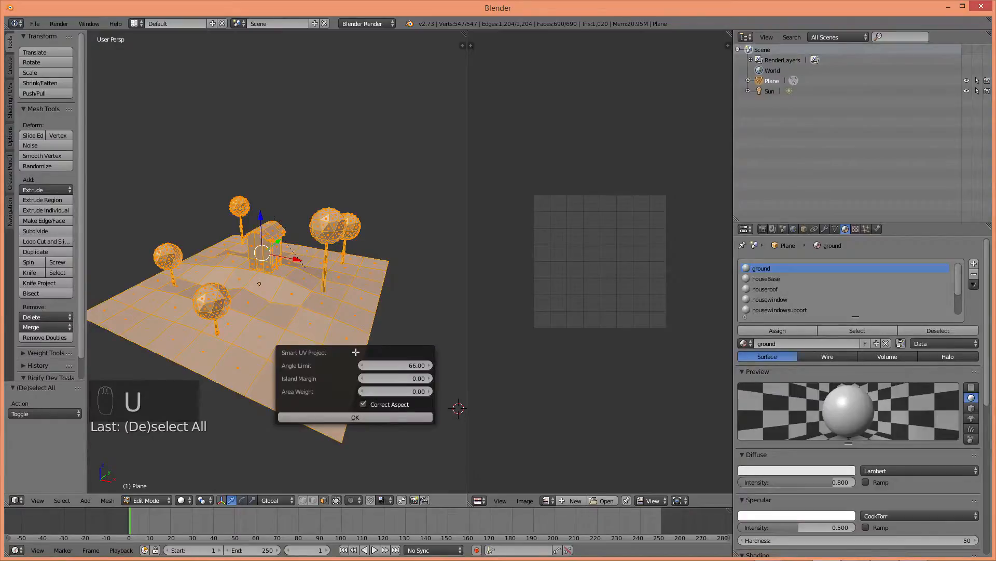
click(395, 378)
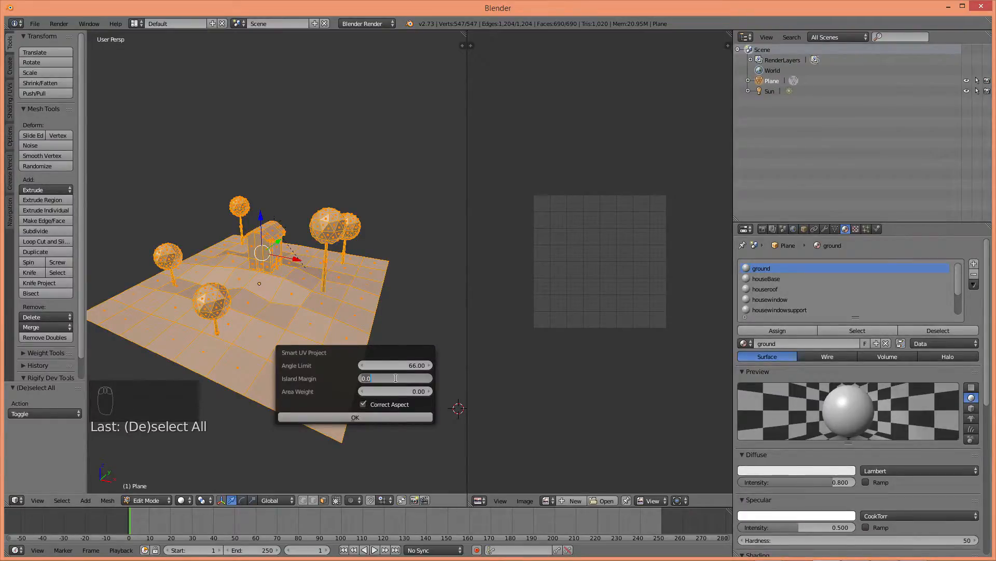
text(0.02)
key(Return)
click(388, 417)
scroll(553, 347, up, 5)
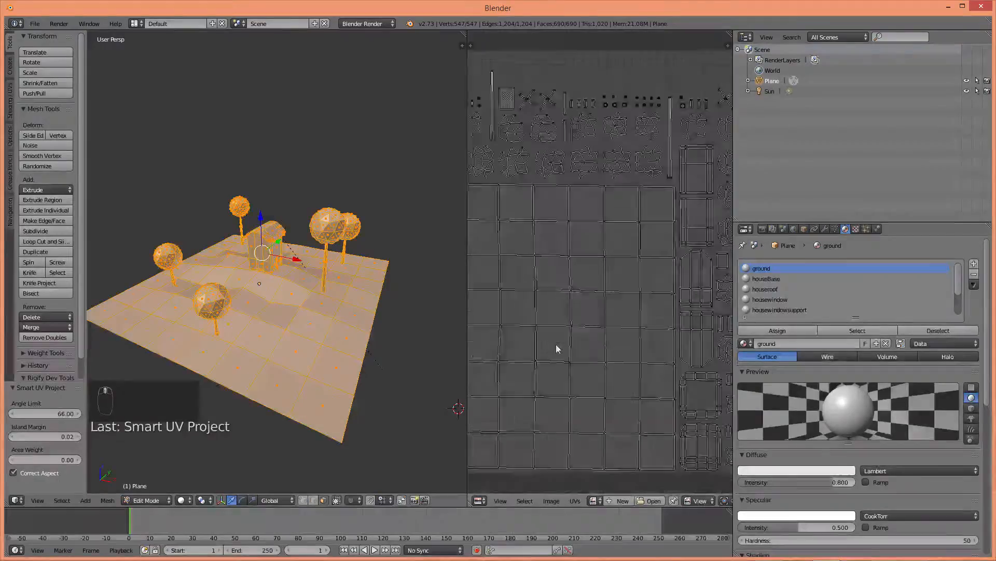
scroll(554, 348, down, 3)
scroll(603, 287, up, 3)
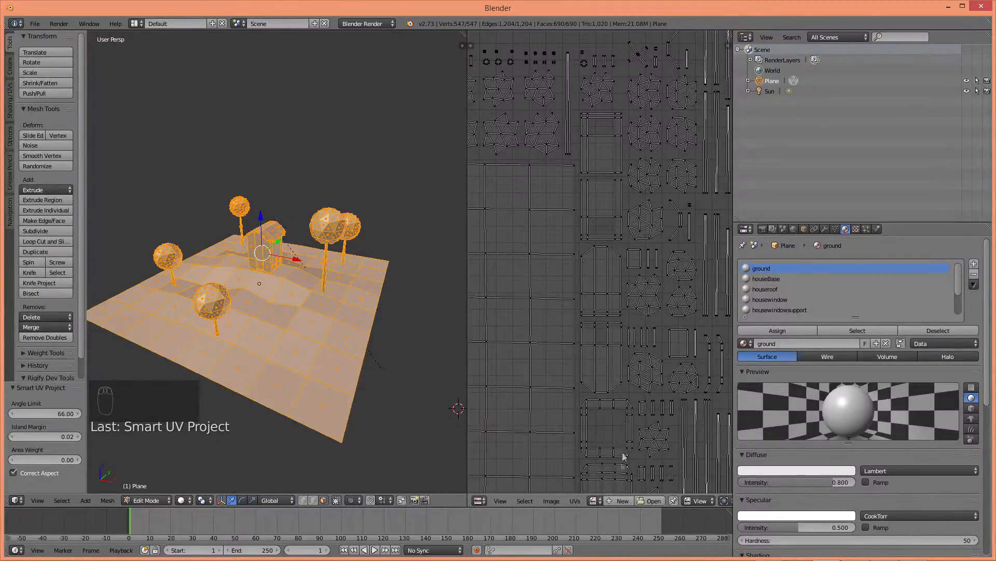
- Create a new blank 1920 by 1920 px image named environmentexture for the unwrapped mesh
click(620, 501)
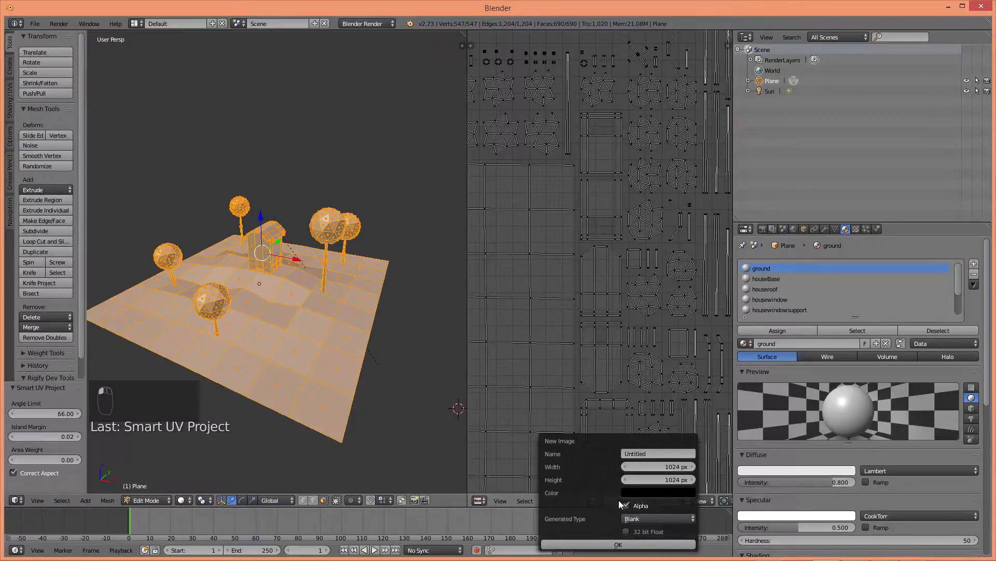
click(657, 465)
text(1920)
key(Tab)
text(1920)
key(Return)
text(environmentexture)
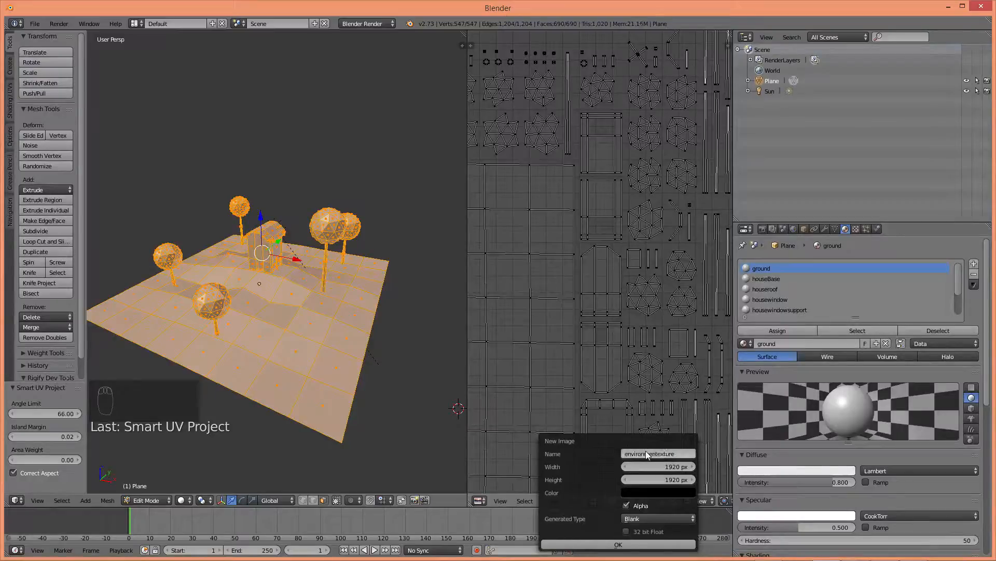
key(Return)
click(618, 544)
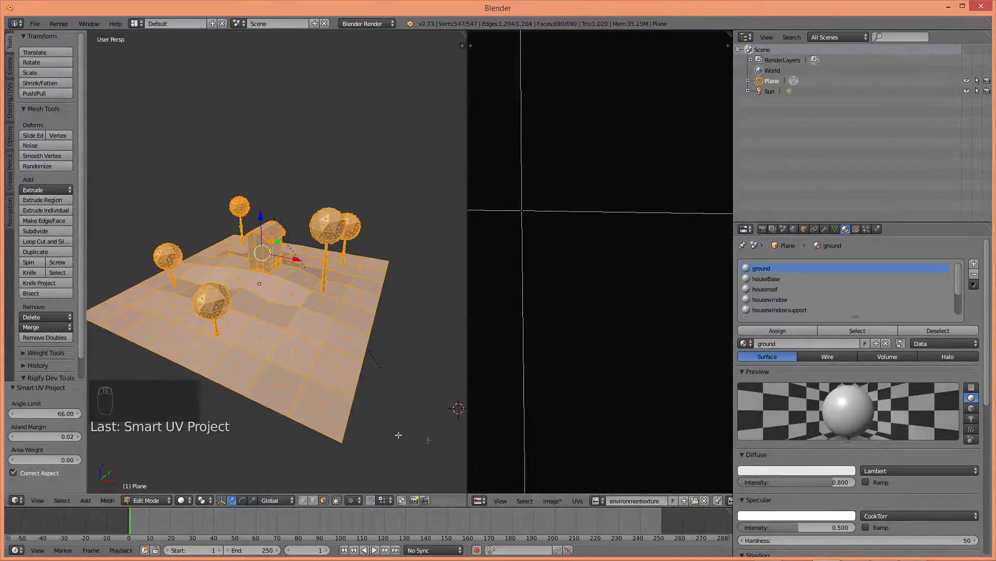
- Widen the 3D view, return to Object Mode and select the sun lamp by the house
drag(467, 196, 547, 208)
scroll(343, 224, up, 4)
mouse_move(386, 235)
middle_down()
mouse_move(302, 251)
mouse_move(445, 305)
mouse_move(287, 266)
mouse_move(366, 265)
mouse_move(336, 263)
mouse_move(388, 232)
middle_up()
scroll(303, 251, up, 3)
key(Tab)
right_click(386, 232)
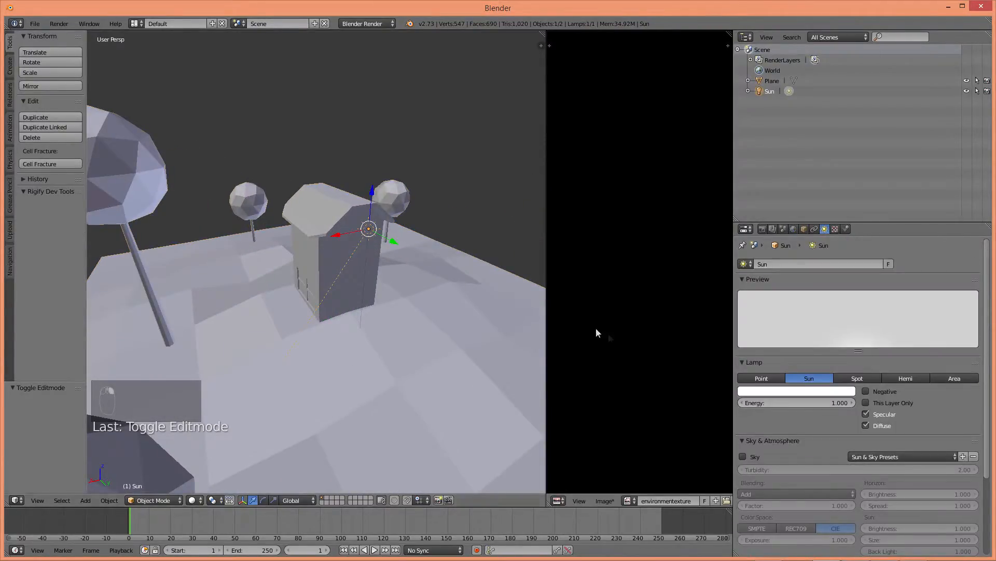
- Give the sun lamp ray shadows with 5 samples and a soft size of 2
scroll(846, 399, down, 5)
click(919, 535)
scroll(892, 519, down, 4)
click(812, 510)
text(5)
key(Tab)
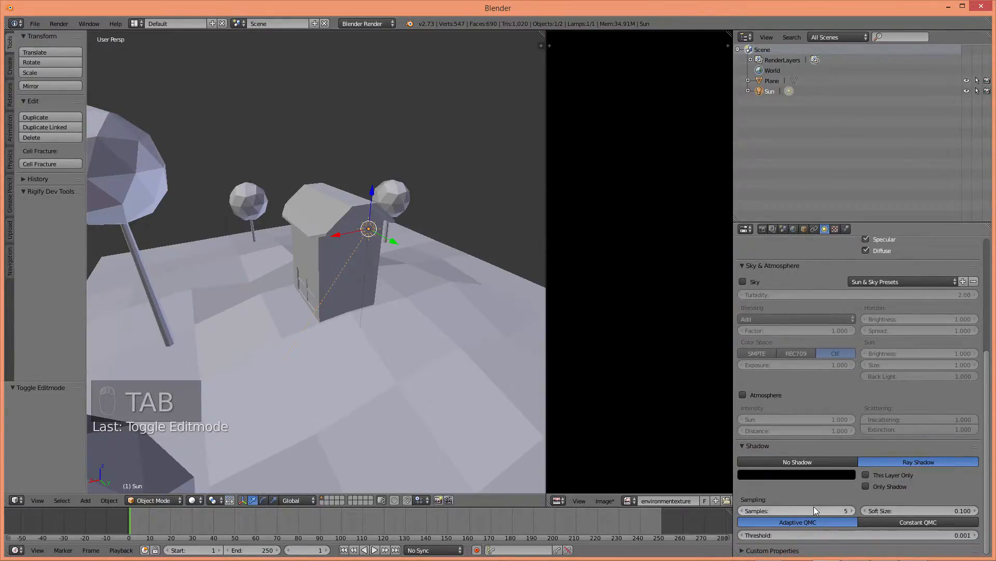
click(889, 509)
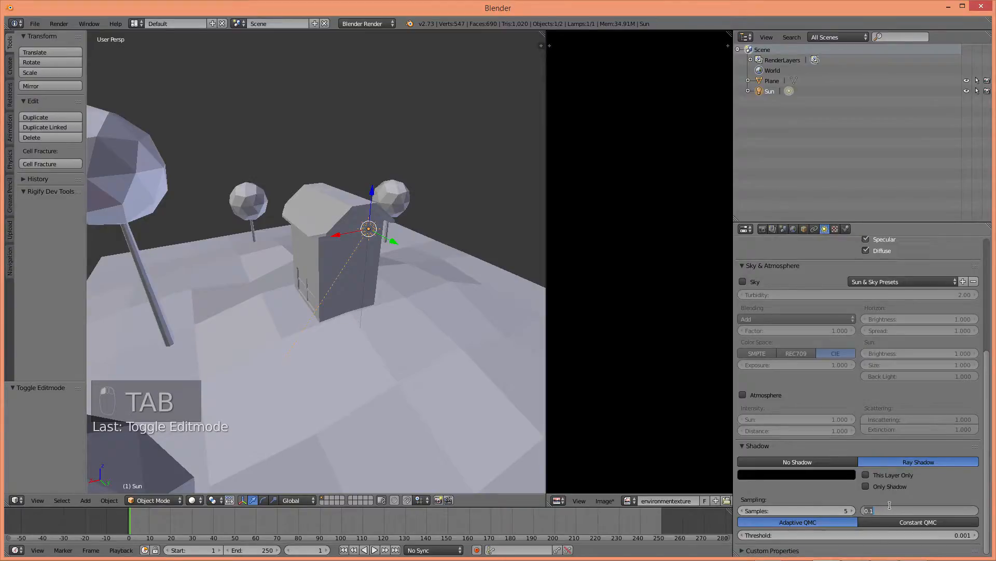
text(2)
key(Return)
- Select the joined mesh and give its ground material a green diffuse colour, diffuse intensity 1 and specular intensity 0
middle_drag(368, 353, 318, 330)
right_click(332, 362)
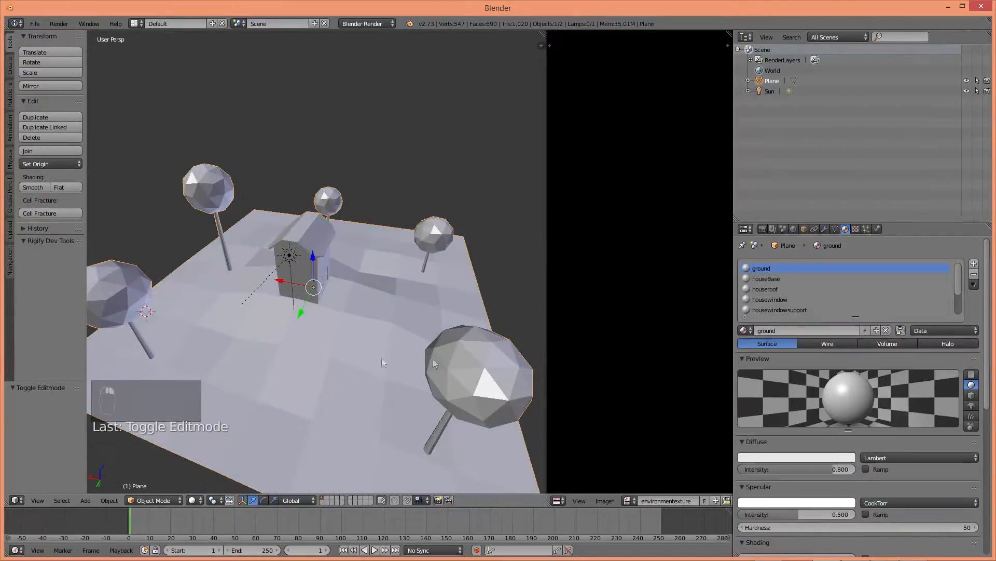
scroll(506, 294, up, 8)
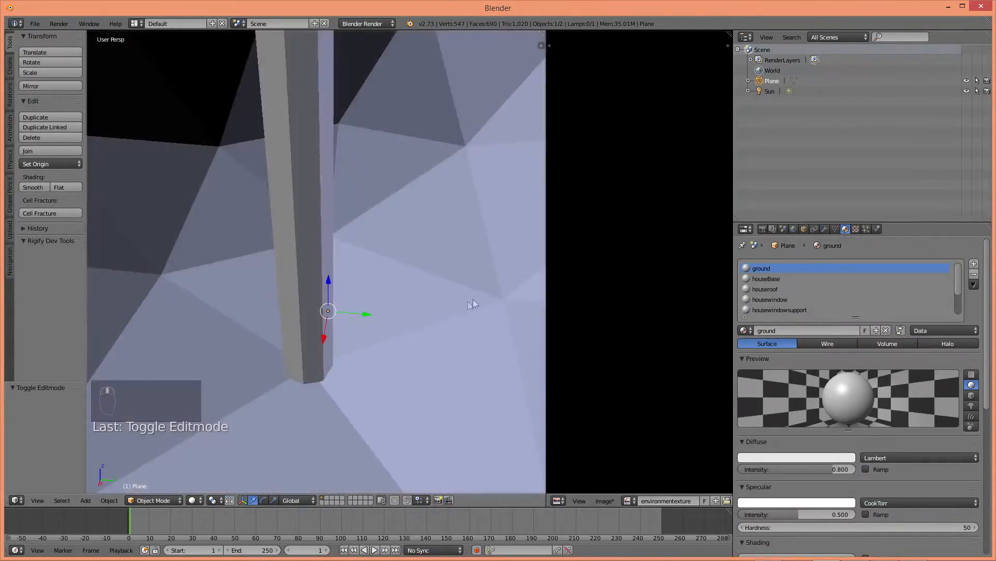
scroll(469, 307, down, 8)
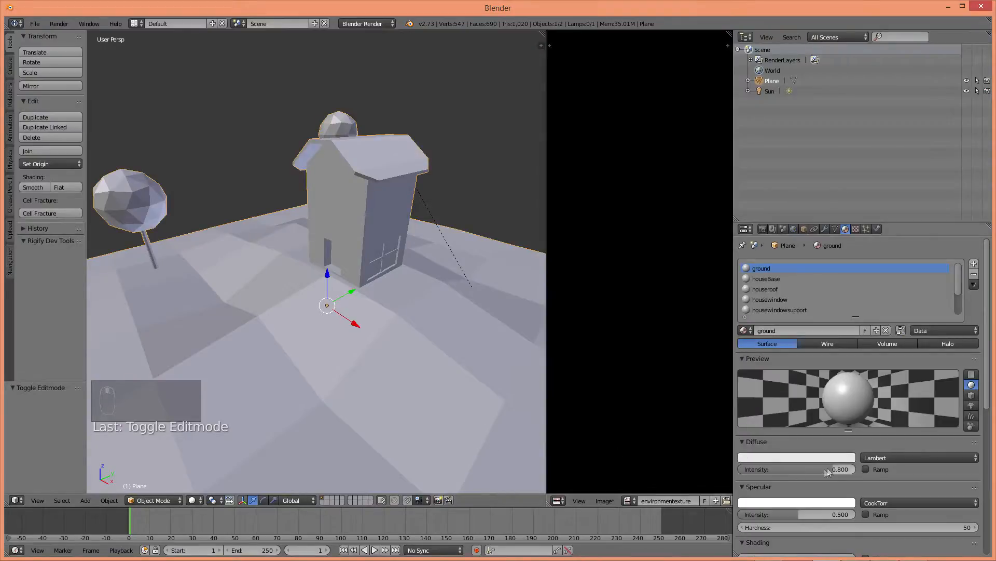
drag(826, 469, 856, 470)
drag(802, 517, 743, 512)
click(791, 458)
drag(769, 366, 769, 349)
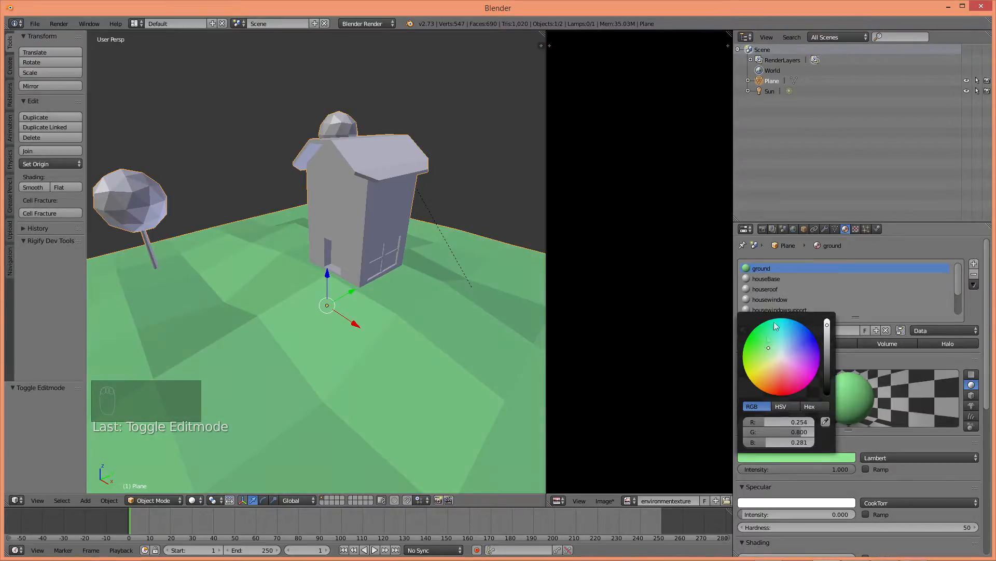
- Colour the houseBase material blue and the houseroof material pale yellow
click(761, 278)
click(784, 456)
mouse_move(794, 362)
mouse_down()
mouse_move(810, 337)
mouse_move(790, 320)
mouse_up()
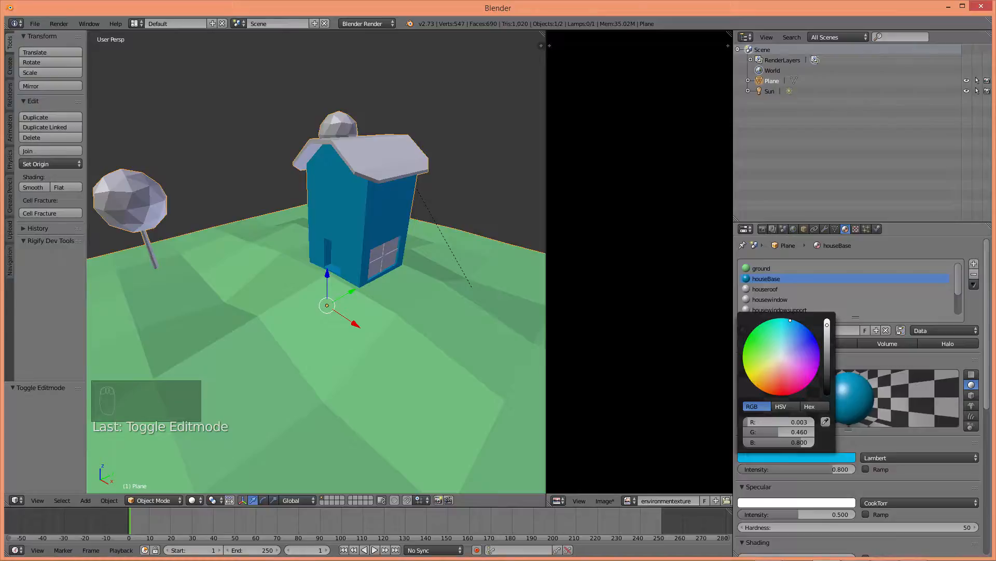
click(770, 288)
click(783, 456)
drag(786, 372, 766, 376)
mouse_move(761, 384)
mouse_down()
mouse_move(775, 386)
mouse_move(757, 368)
mouse_move(772, 359)
mouse_up()
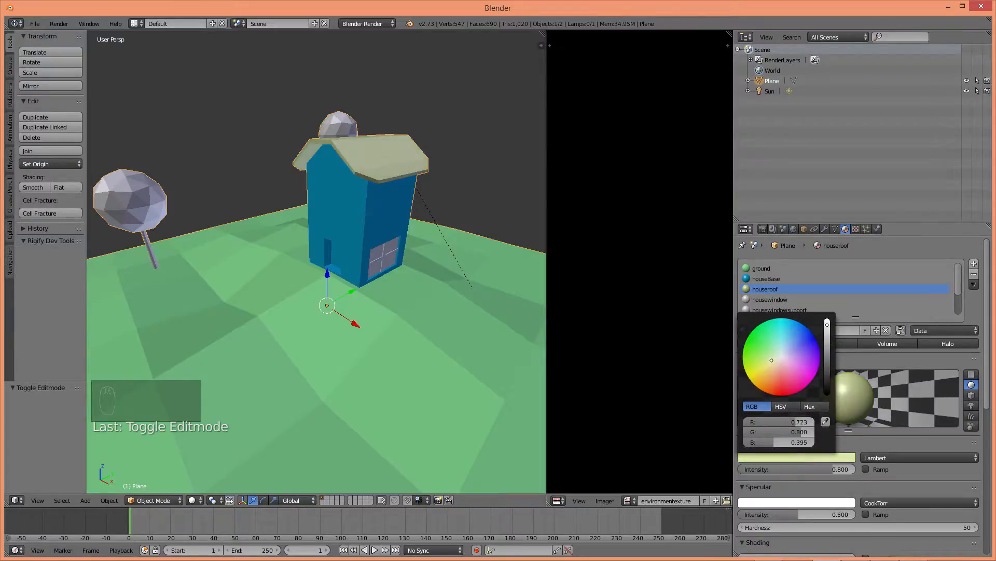
- Set the housewindow material's diffuse intensity to 1 and its specular intensity to 0
click(767, 300)
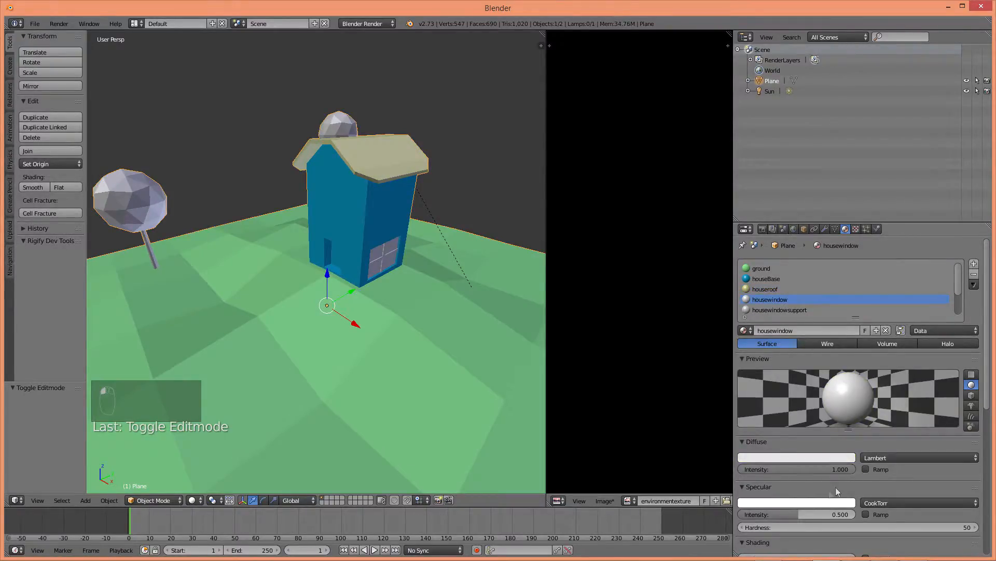
drag(799, 513, 738, 515)
scroll(524, 340, down, 3)
- Select the pane faces of both side windows in Edit Mode and assign the housewindow material to them
middle_drag(512, 334, 483, 301)
scroll(474, 326, up, 4)
key(Tab)
key(Tab)
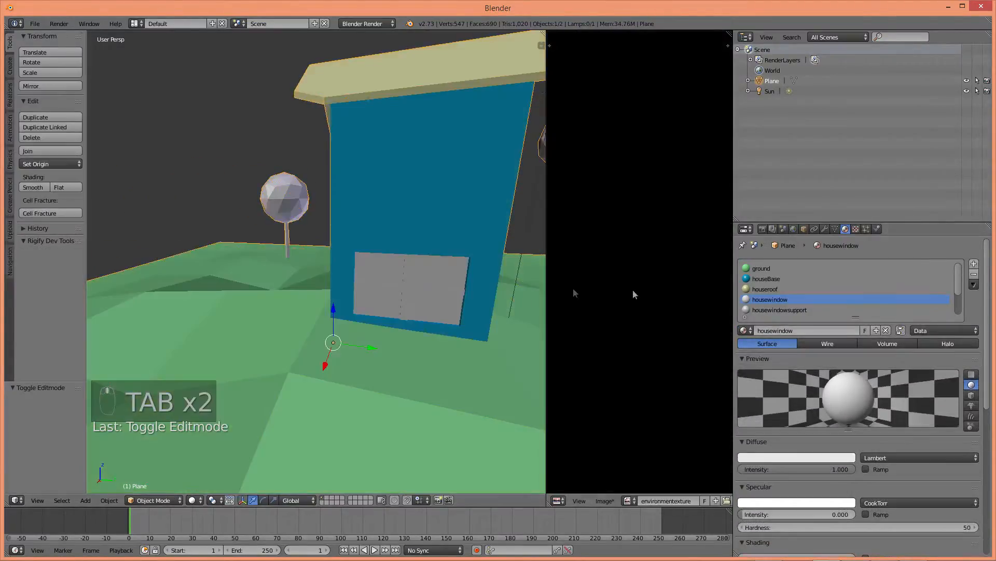
key(a)
key(a)
key(a)
key(Tab)
key(a)
key(a)
right_click(440, 272)
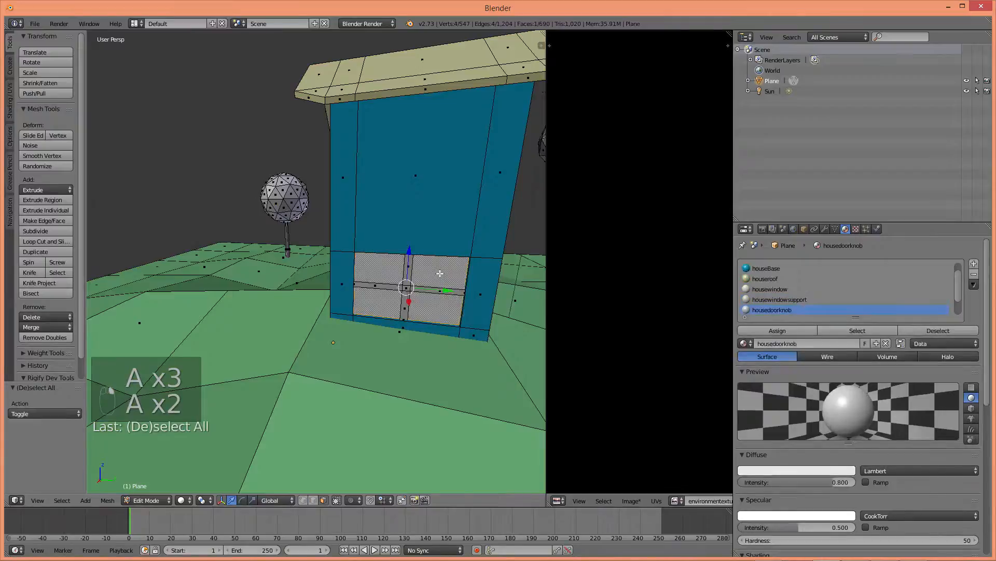
middle_drag(478, 278, 243, 259)
shift+right_click(243, 259)
click(774, 289)
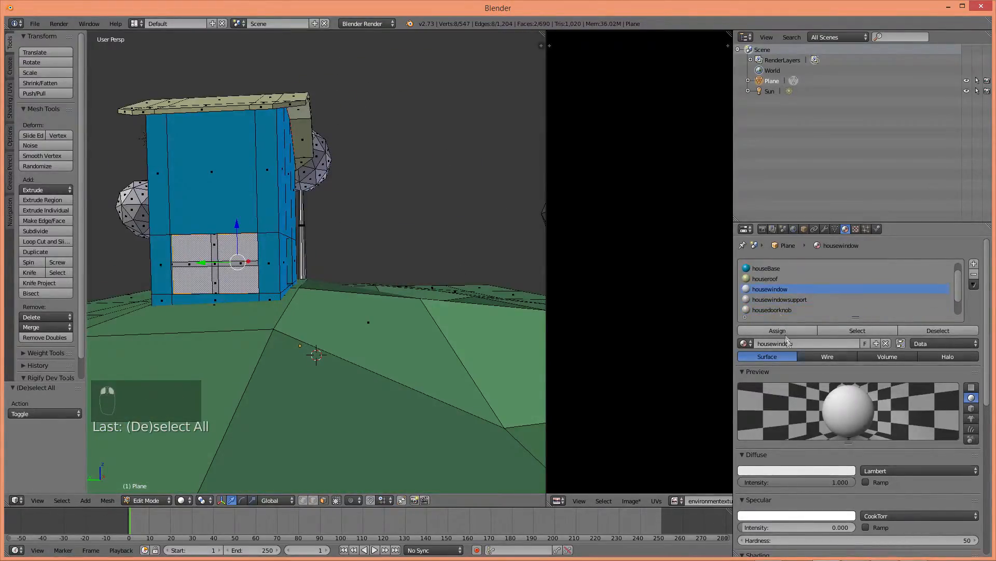
click(781, 331)
key(a)
- Reselect the two window pane faces on opposite sides of the house and reassign the housewindow material
middle_drag(535, 304, 328, 287)
key(Tab)
scroll(452, 288, up, 4)
scroll(328, 287, up, 1)
middle_drag(411, 277, 312, 265)
key(Tab)
key(a)
key(a)
key(a)
scroll(374, 265, down, 5)
right_click(374, 266)
scroll(374, 266, down, 5)
scroll(312, 265, up, 5)
shift+right_click(299, 257)
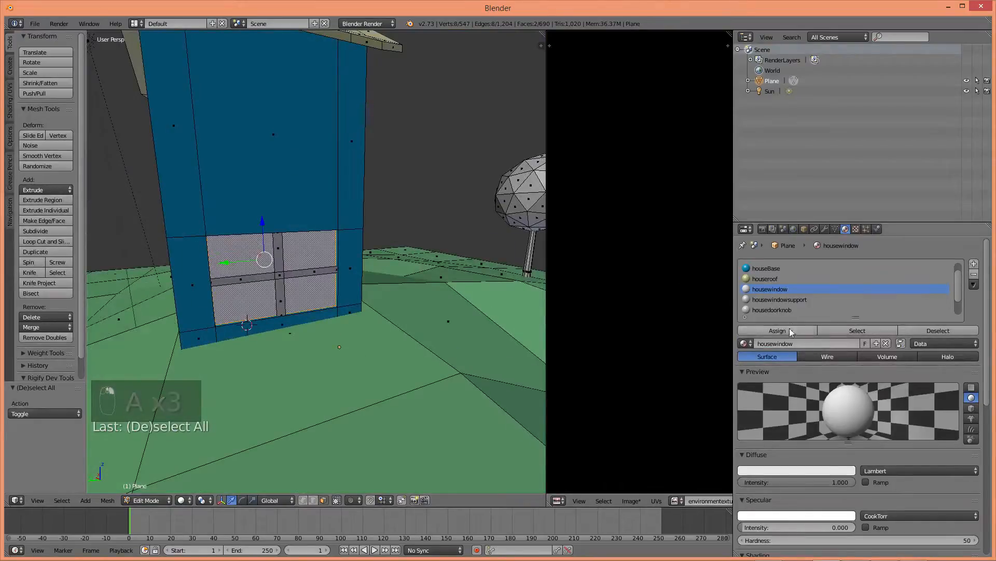
click(789, 330)
- Select the linked crossbars of both side windows and assign the housewindowsupport material to them
middle_drag(374, 280, 156, 276)
scroll(210, 274, up, 1)
shift+middle_drag(499, 275, 448, 272)
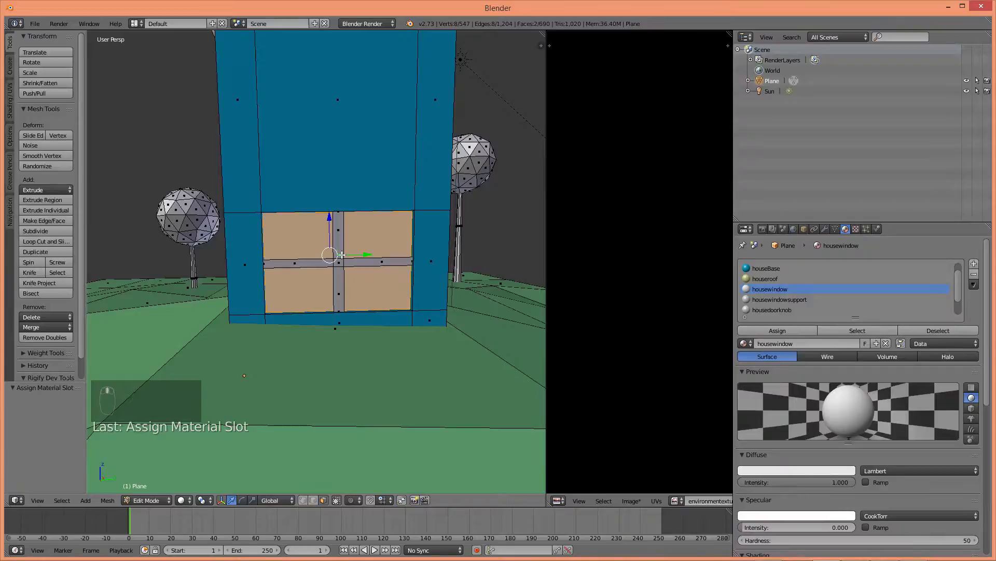
key(a)
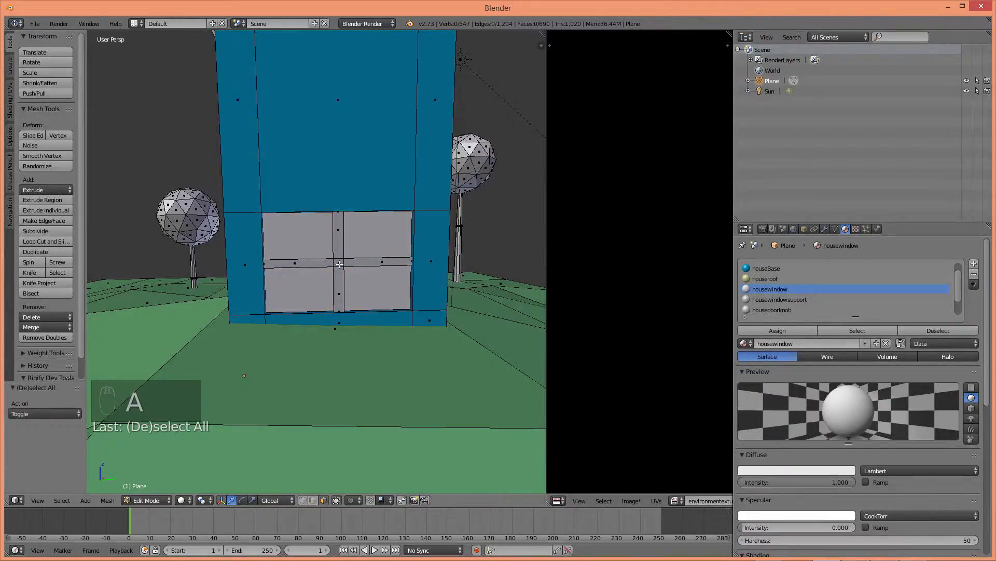
key(l)
scroll(338, 262, down, 4)
middle_drag(379, 261, 333, 278)
scroll(348, 275, up, 5)
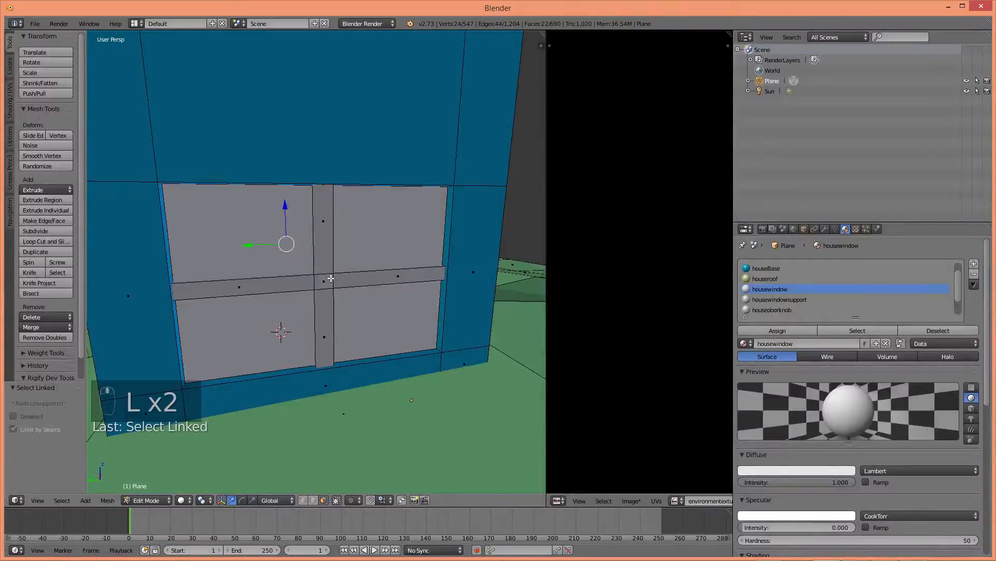
key(l)
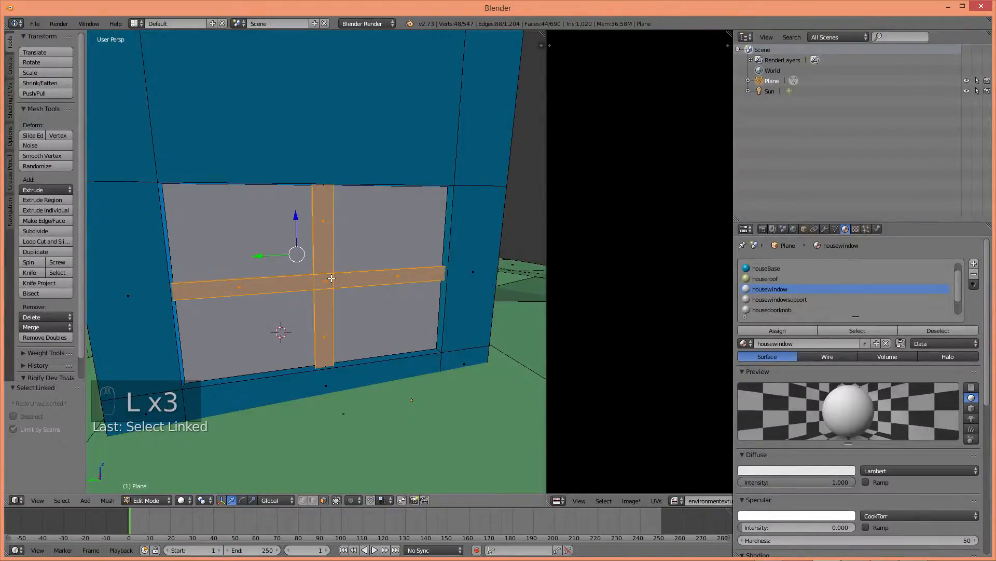
click(784, 299)
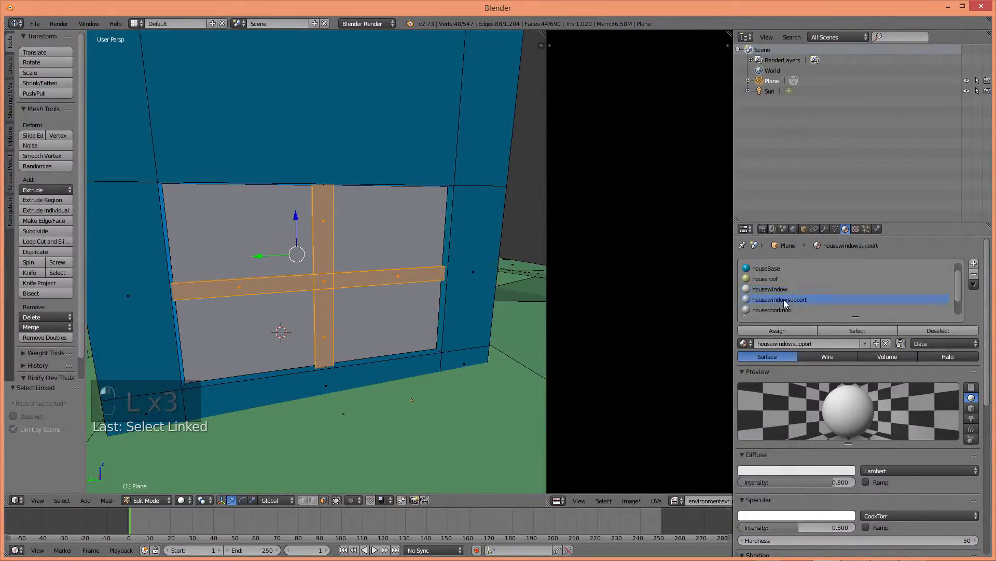
click(781, 331)
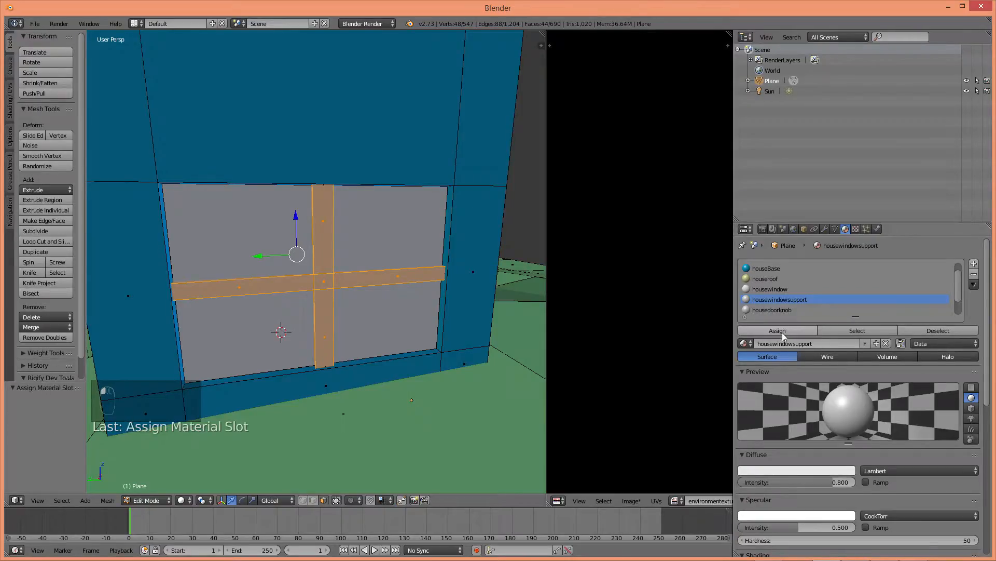
scroll(403, 279, down, 5)
key(a)
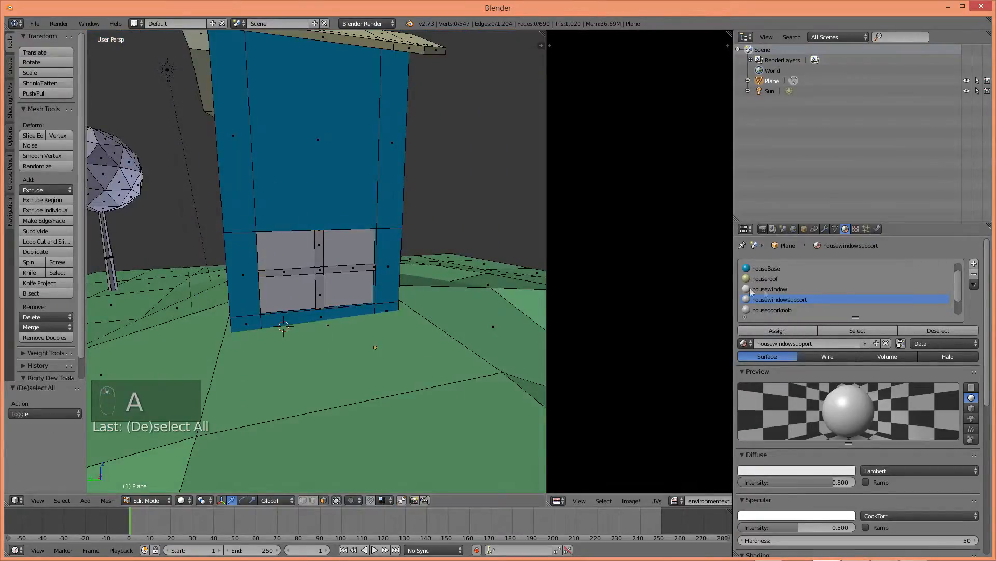
- Set the housewindowsupport material's diffuse intensity to 1 and sample its diffuse colour from the houseroof swatch in Object Mode
key(Tab)
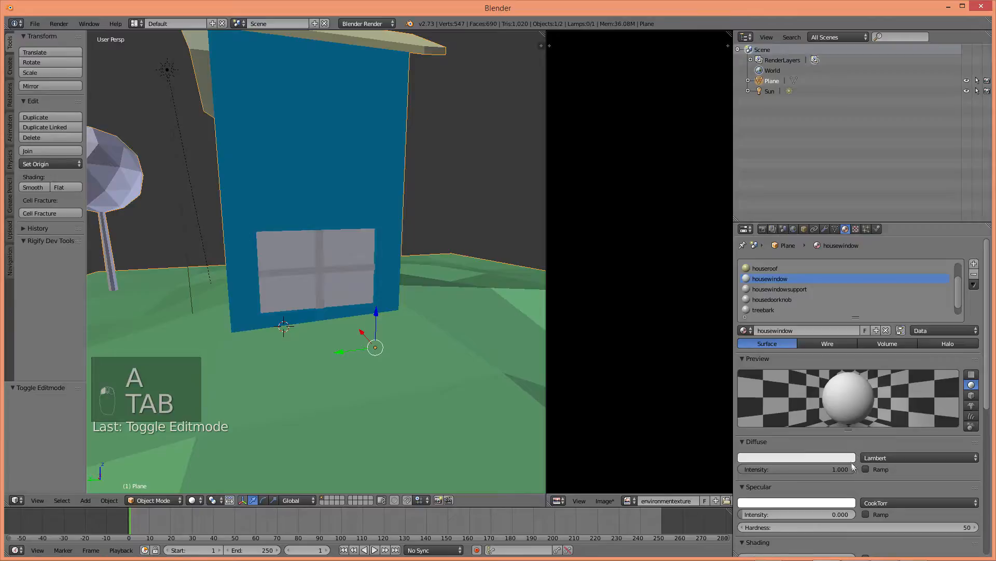
click(768, 286)
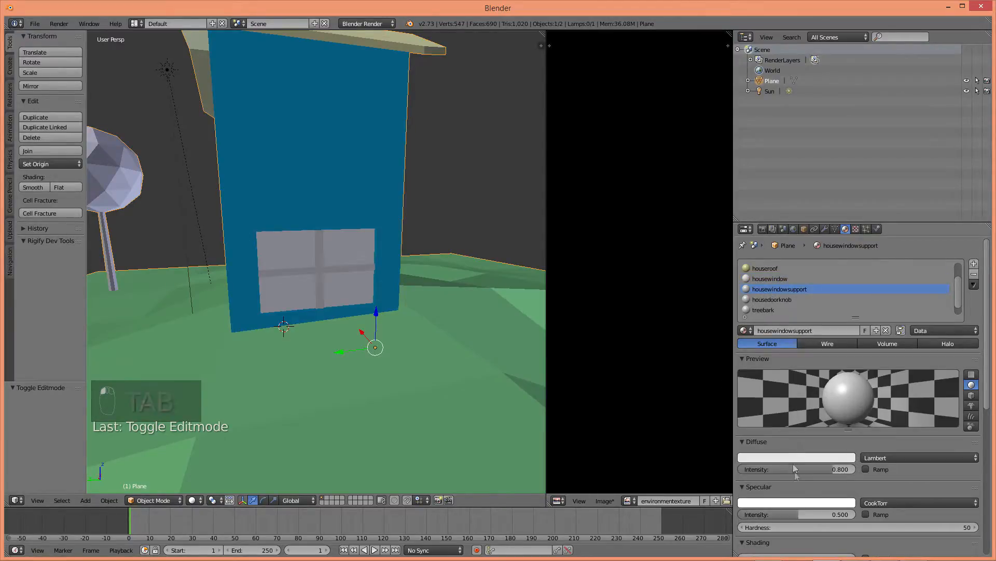
drag(797, 468, 857, 467)
click(830, 457)
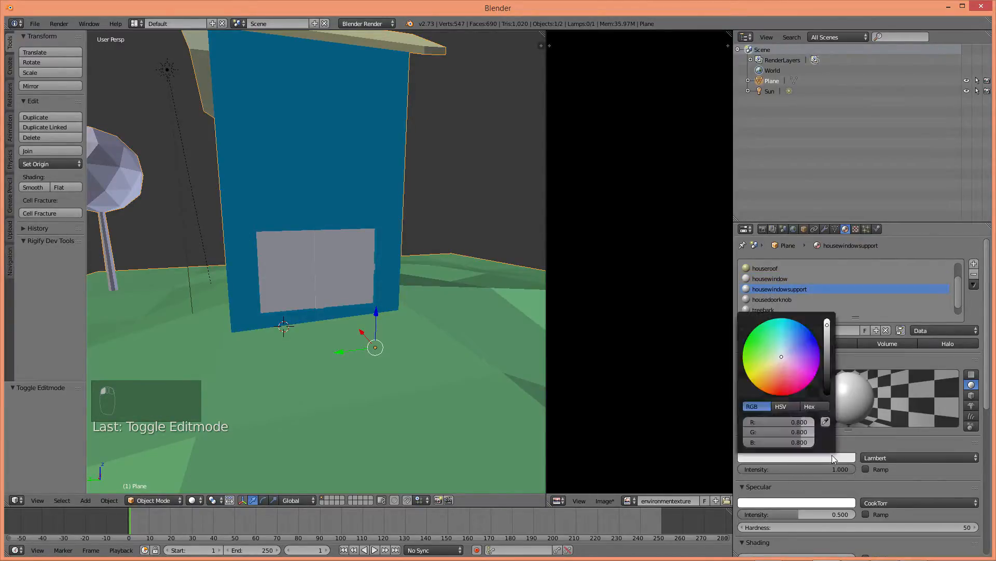
click(825, 421)
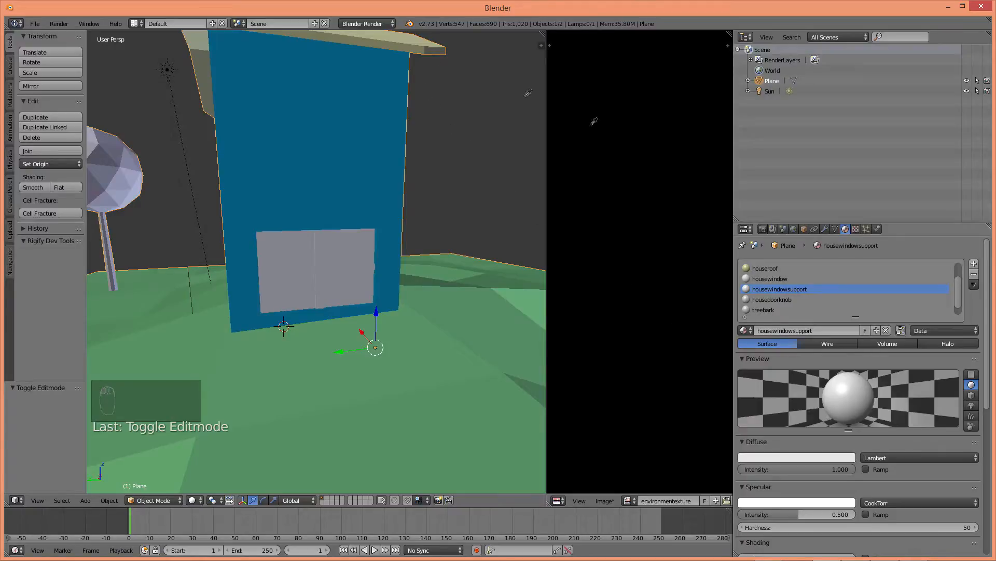
click(748, 267)
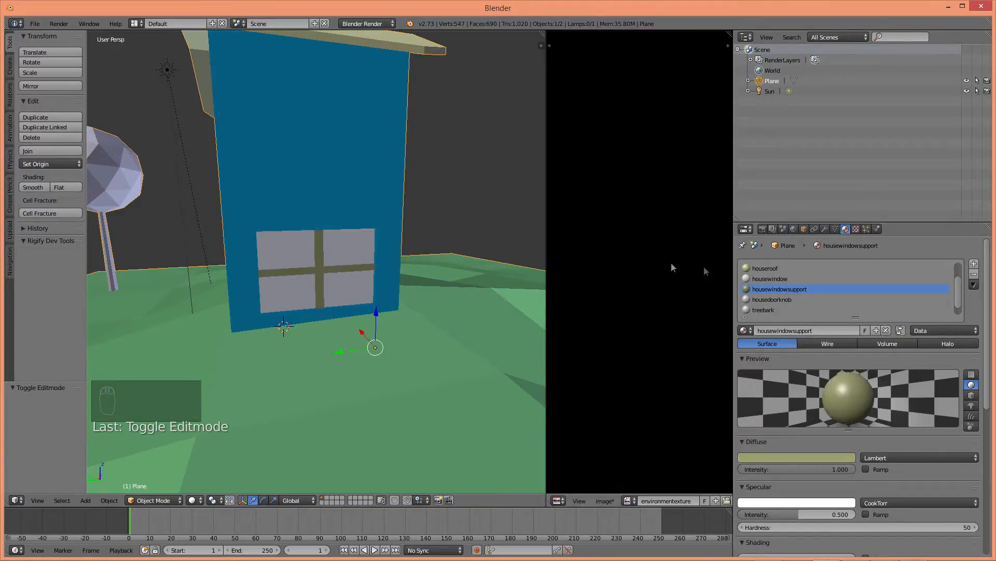
- Select the linked knob geometry on the house door in Edit Mode and assign the housedoorknob material to it
scroll(485, 229, down, 4)
middle_drag(484, 229, 393, 275)
scroll(386, 267, up, 5)
scroll(282, 275, down, 6)
scroll(309, 279, up, 1)
scroll(312, 278, down, 4)
middle_drag(415, 266, 391, 323)
scroll(406, 302, up, 4)
scroll(359, 291, up, 3)
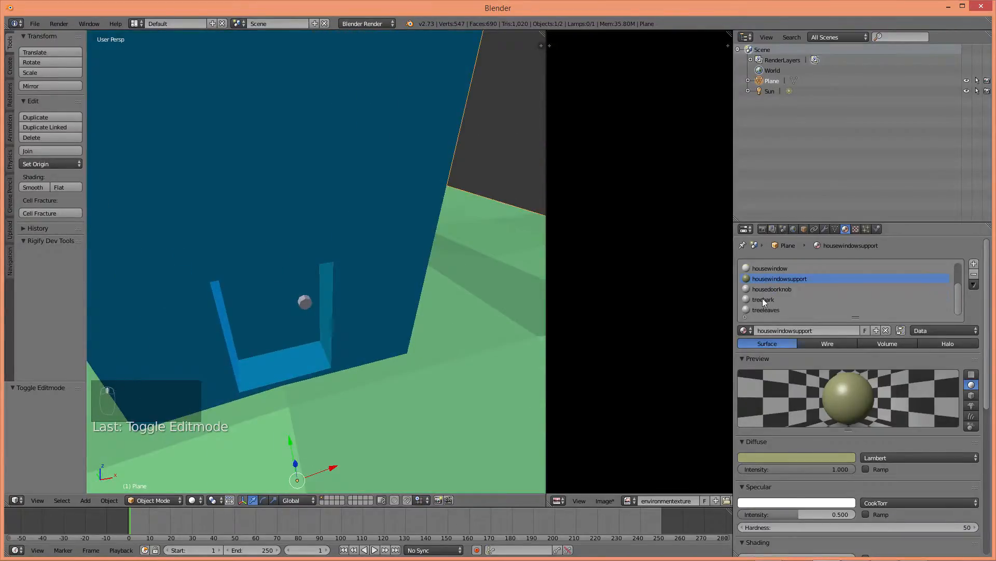
middle_drag(509, 280, 381, 251)
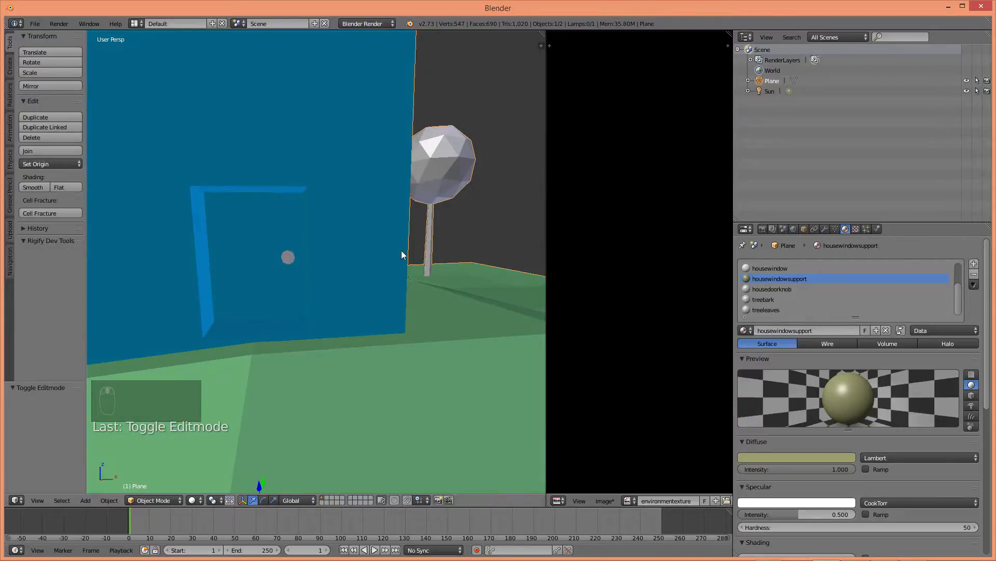
click(776, 289)
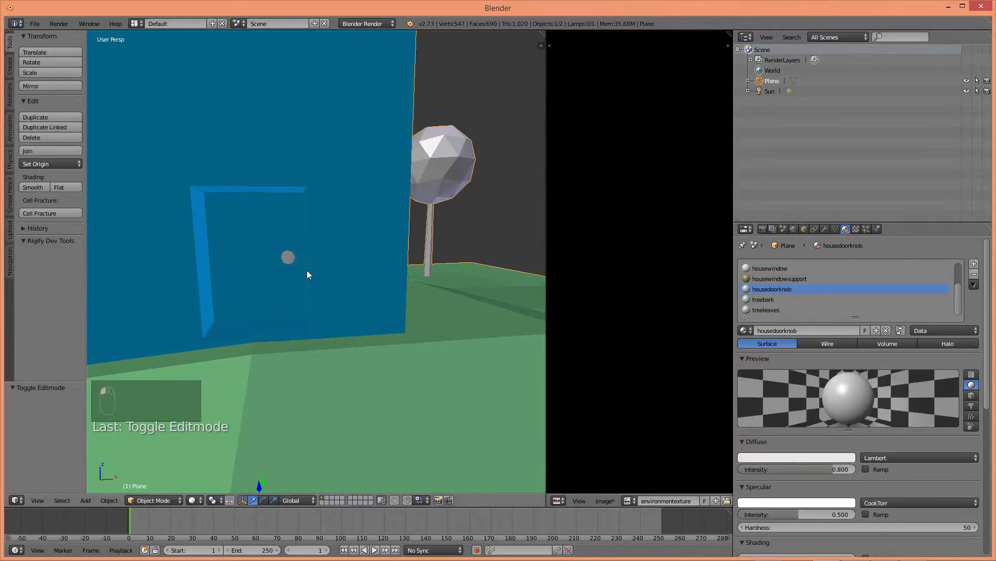
key(Tab)
scroll(342, 261, up, 5)
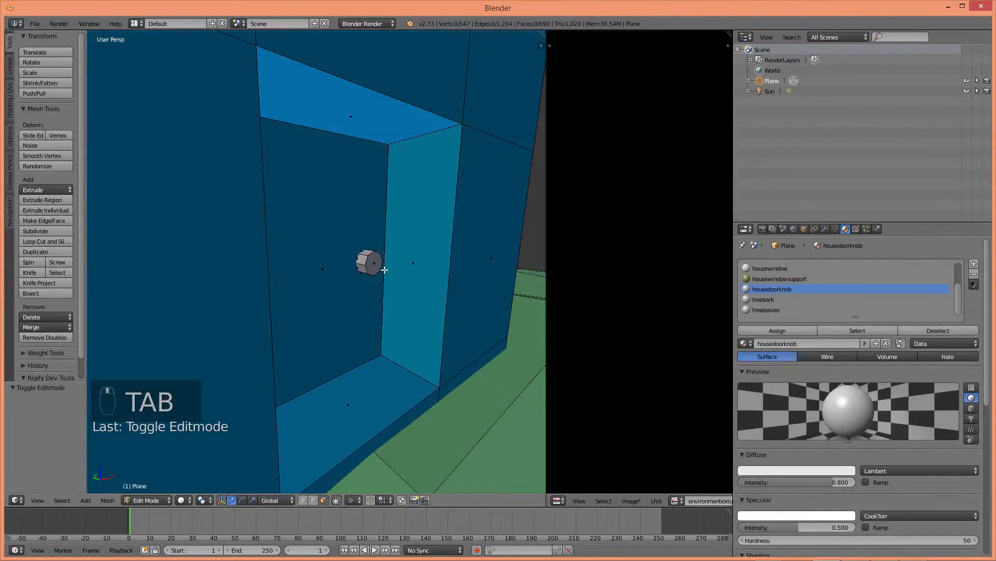
key(l)
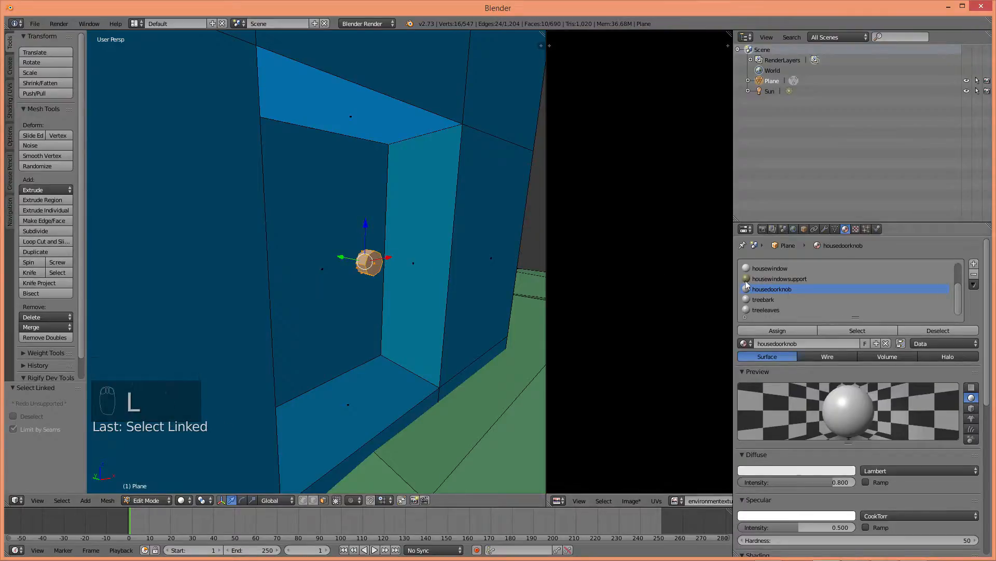
click(781, 331)
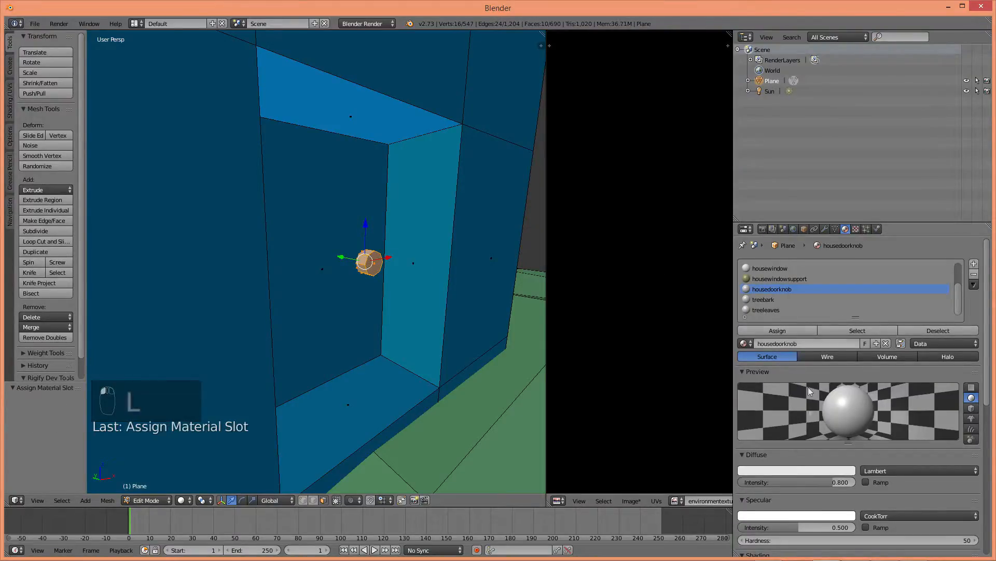
- Set the housedoorknob material's diffuse colour to red and return to Object Mode
click(793, 469)
mouse_move(779, 383)
mouse_down()
mouse_move(817, 385)
mouse_move(779, 396)
mouse_up()
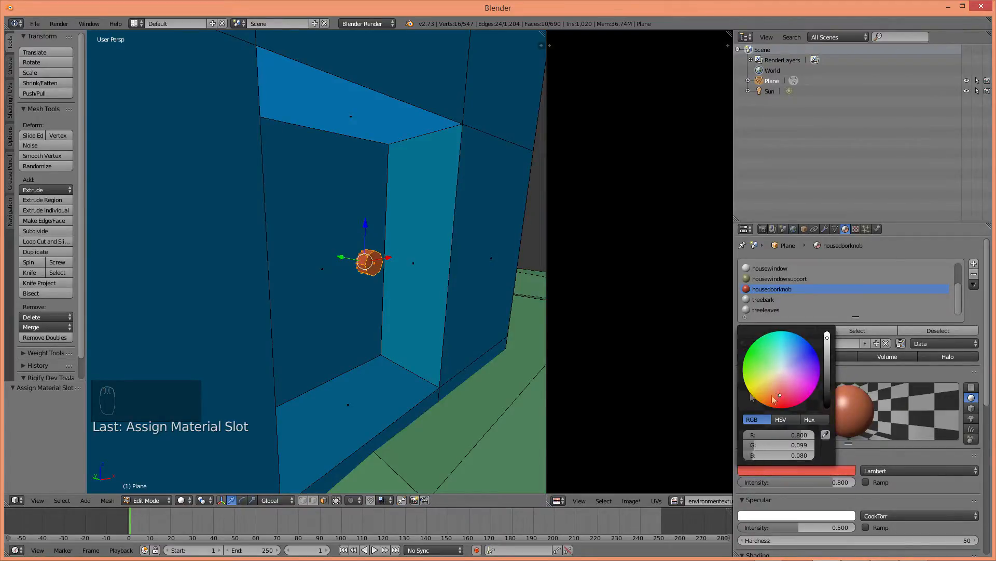
key(Tab)
middle_drag(531, 362, 394, 339)
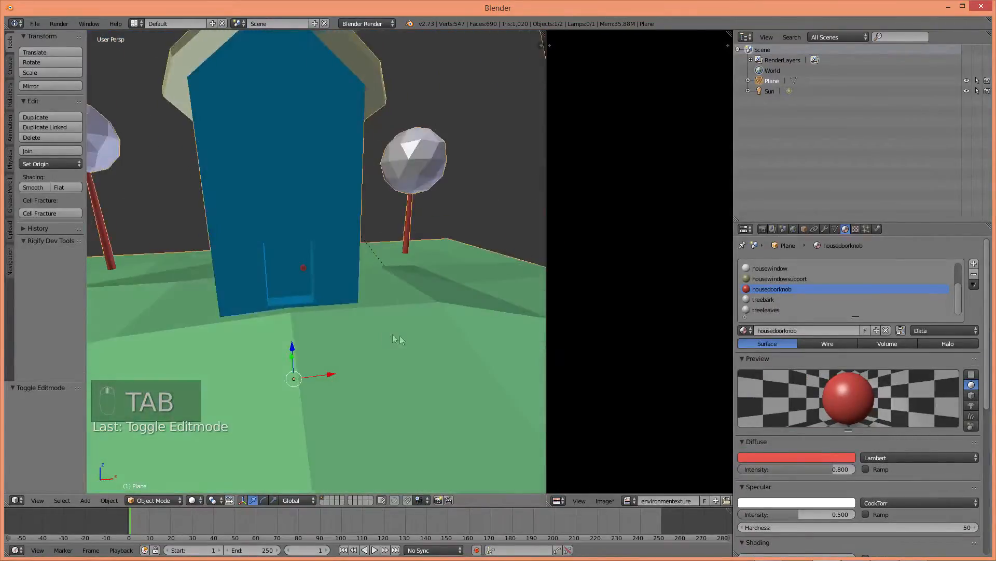
- With the treebark slot active, clear the Edit Mode selection and select the linked trunks of the first two trees
click(758, 301)
middle_drag(506, 277, 415, 258)
key(Tab)
scroll(457, 263, down, 4)
scroll(461, 263, down, 5)
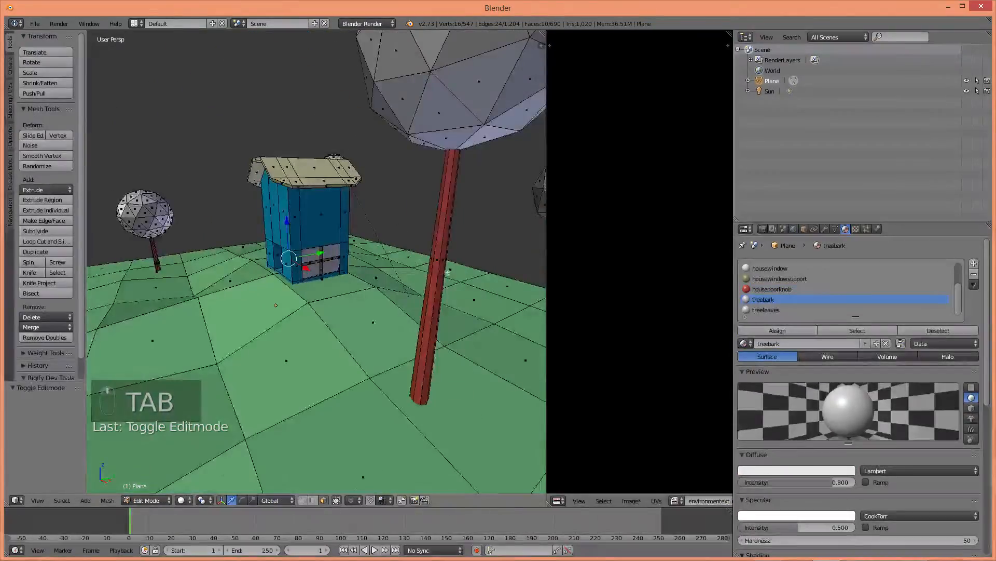
key(a)
key(a)
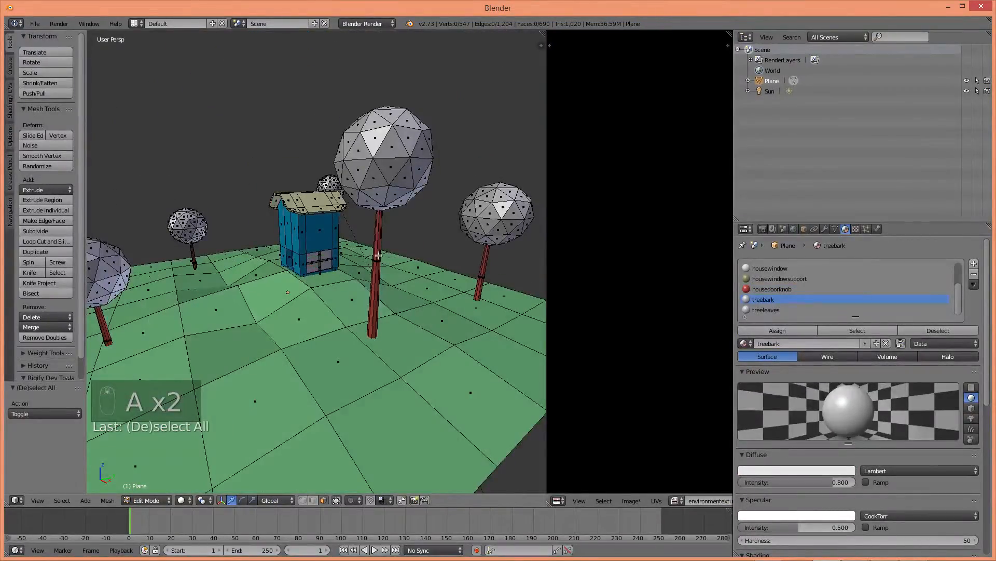
key(l)
key(l)
scroll(481, 280, down, 3)
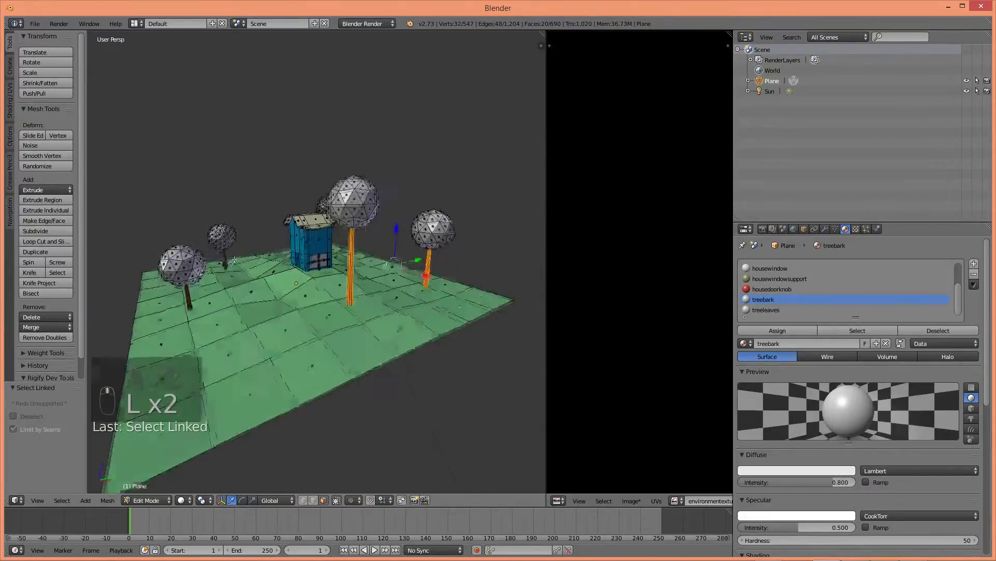
- Add the linked trunks of the remaining three trees to the selection and assign the treebark material to all five
middle_drag(480, 279, 285, 246)
scroll(285, 246, up, 3)
key(l)
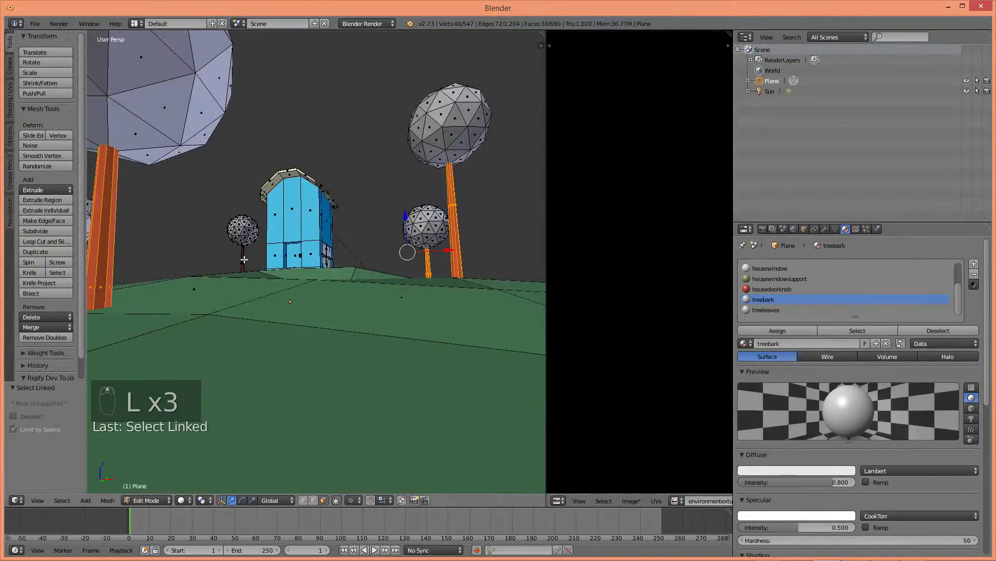
key(l)
scroll(242, 259, down, 3)
middle_drag(218, 262, 258, 267)
key(l)
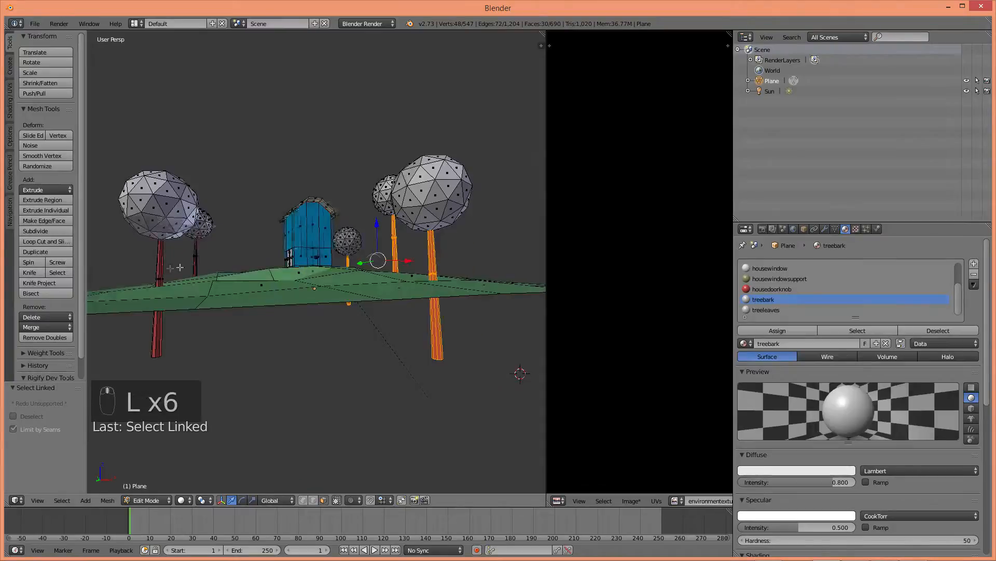
scroll(234, 271, up, 4)
key(l)
scroll(274, 273, down, 4)
middle_drag(274, 273, 333, 295)
scroll(311, 266, up, 2)
key(l)
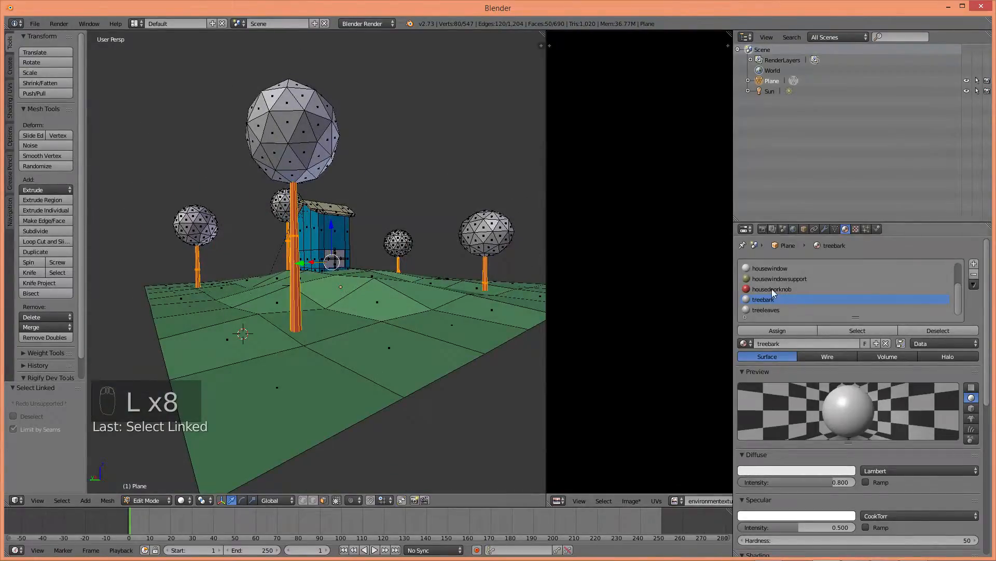
click(781, 326)
- Clear the selection, check which faces use the treeleaves material by selecting them, and deselect everything again
scroll(477, 306, down, 3)
middle_drag(478, 307, 431, 293)
click(790, 311)
key(a)
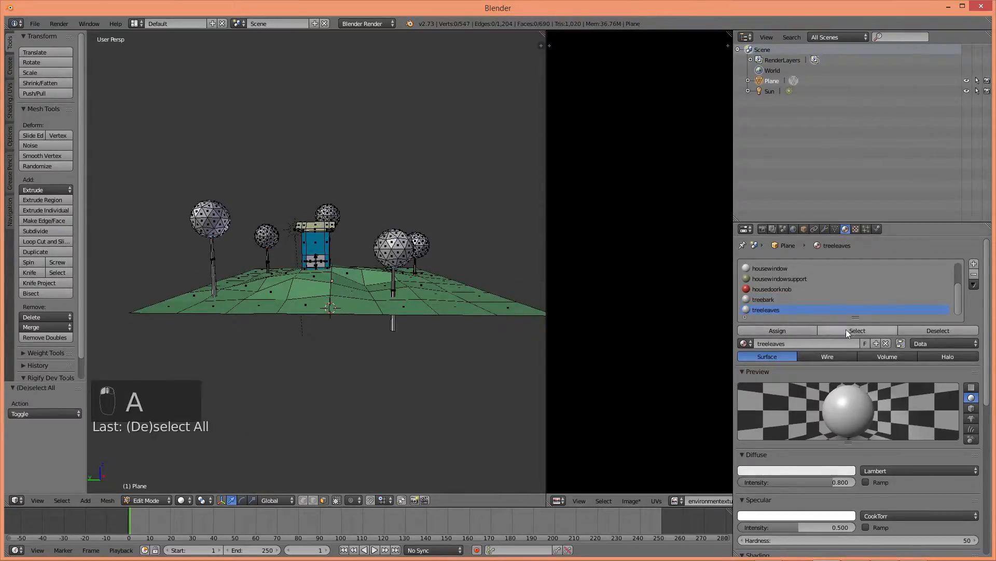
click(846, 329)
key(a)
- Set the treebark material's diffuse colour to dark brown
middle_drag(379, 310, 592, 311)
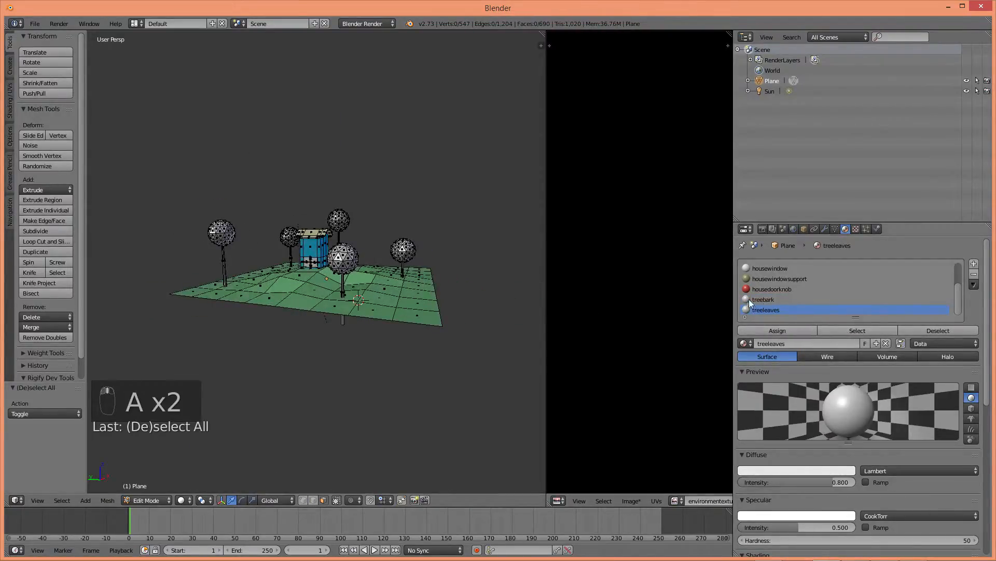
click(801, 471)
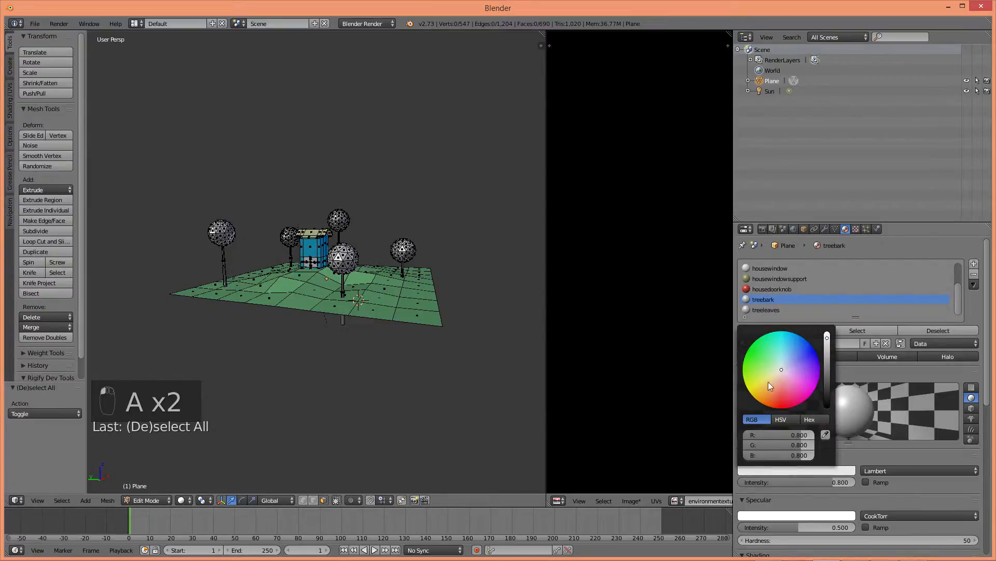
drag(769, 383, 772, 379)
drag(829, 353, 828, 375)
drag(758, 388, 761, 397)
scroll(467, 325, up, 6)
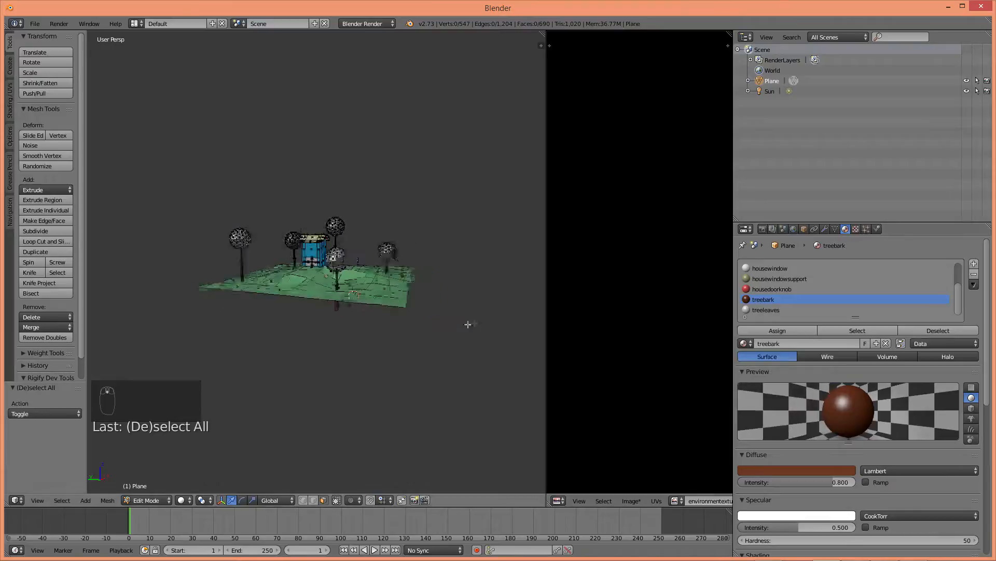
mouse_move(521, 313)
middle_down()
mouse_move(405, 315)
mouse_move(494, 298)
mouse_move(534, 309)
middle_up()
- Set the treeleaves material's diffuse colour to green, adjust its diffuse intensity, and return to Object Mode
key(a)
click(761, 310)
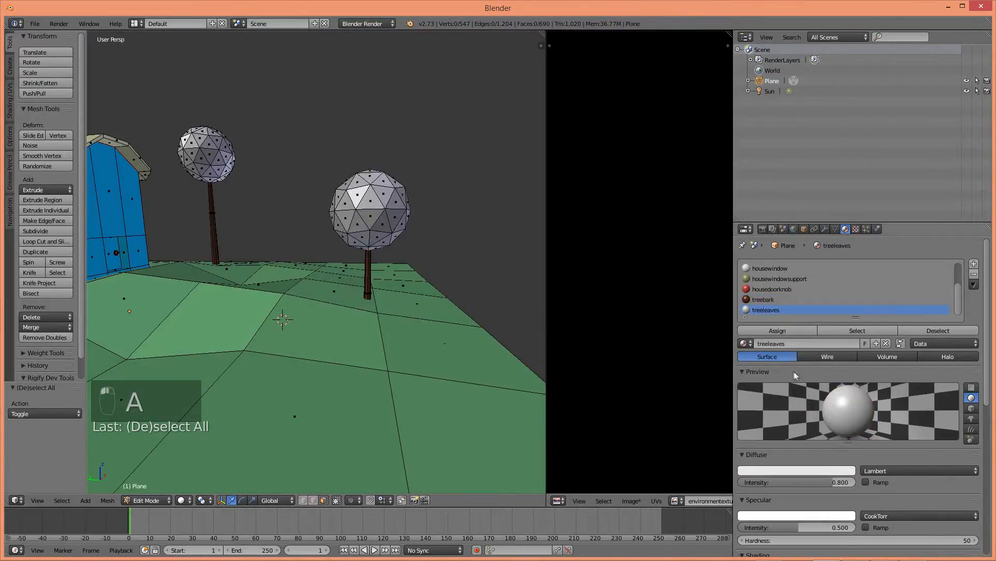
click(805, 470)
click(756, 358)
mouse_move(828, 357)
mouse_down()
mouse_move(827, 366)
mouse_move(827, 351)
mouse_up()
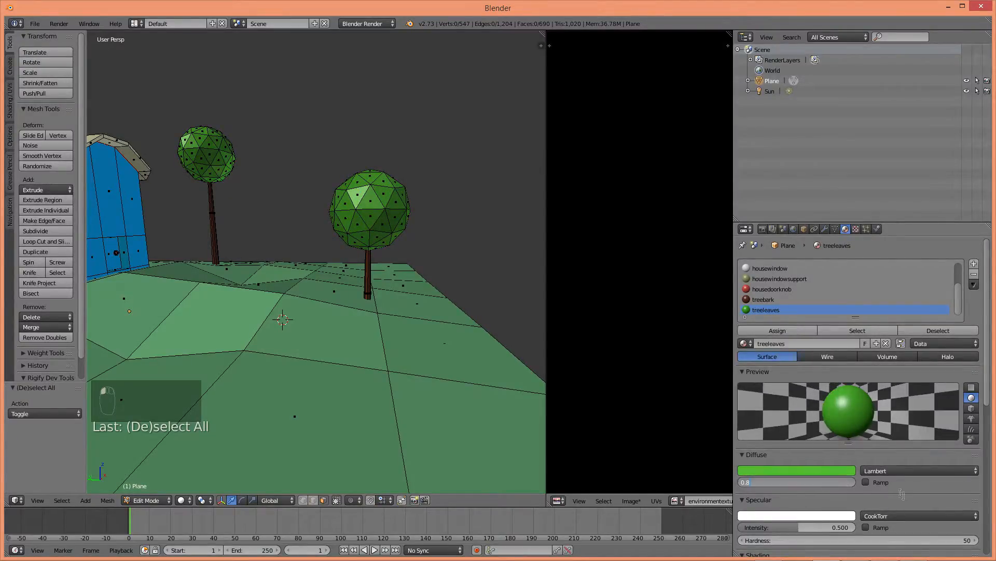
drag(824, 487, 863, 485)
scroll(429, 379, down, 9)
mouse_move(429, 378)
middle_down()
mouse_move(360, 342)
mouse_move(345, 351)
mouse_move(435, 363)
middle_up()
scroll(358, 344, up, 5)
key(Tab)
scroll(435, 363, up, 4)
- Raise the sun lamp above the house, move it about -3.487 along X, and preview its shadows in rendered shading
right_click(396, 280)
middle_drag(396, 280, 325, 301)
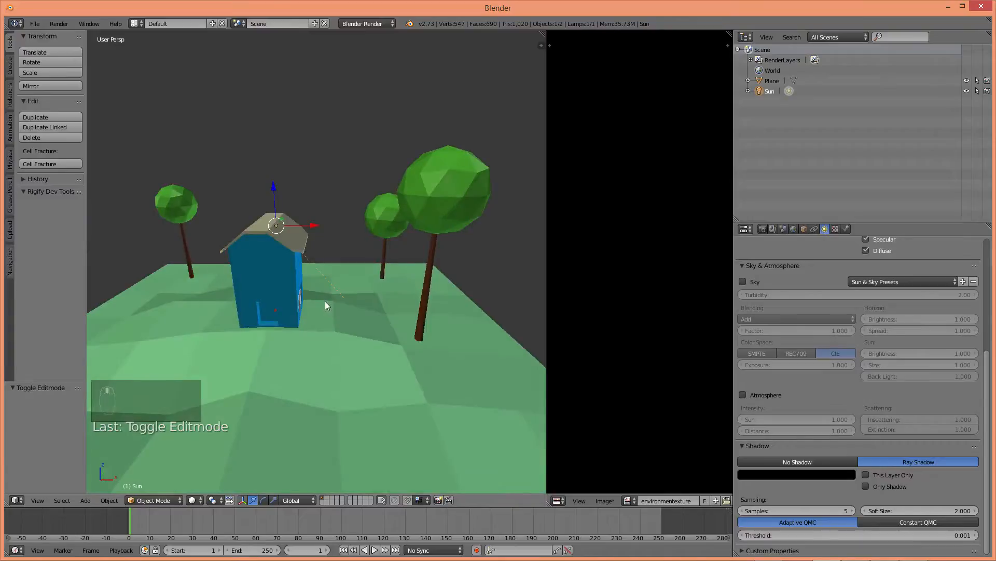
key(g)
click(298, 228)
key(g)
click(232, 225)
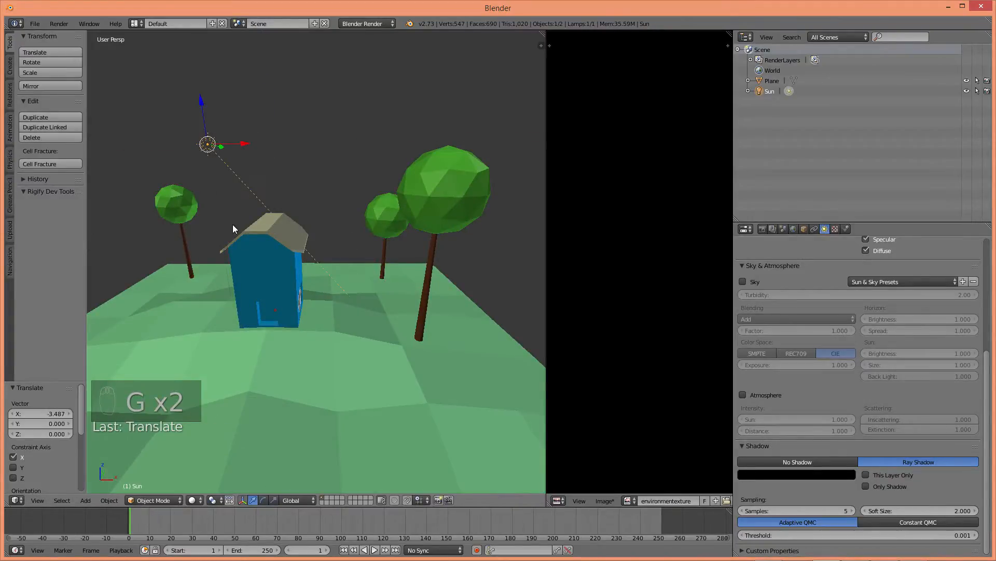
key(shift+z)
mouse_move(374, 289)
middle_down()
mouse_move(238, 288)
mouse_move(376, 305)
middle_up()
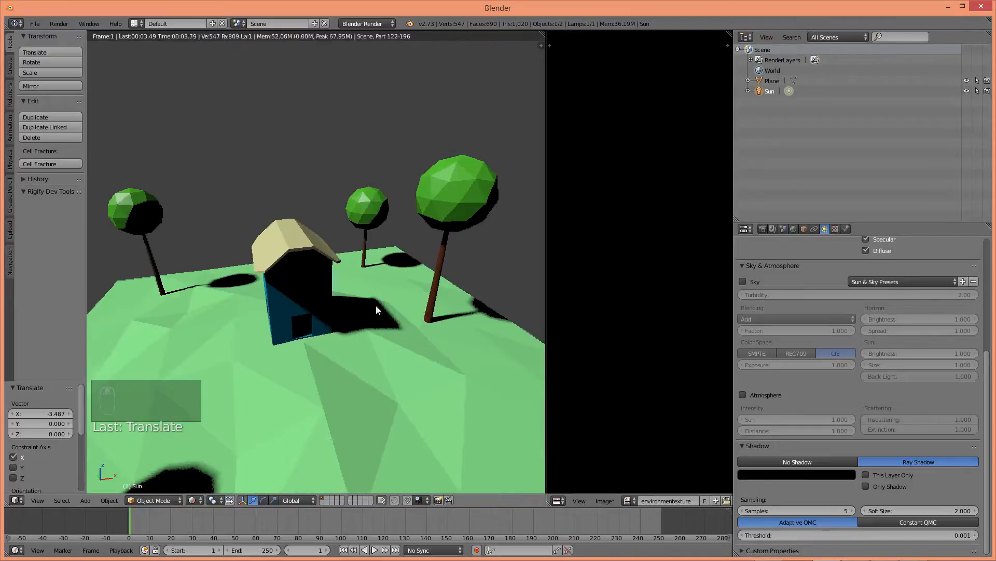
key(shift+z)
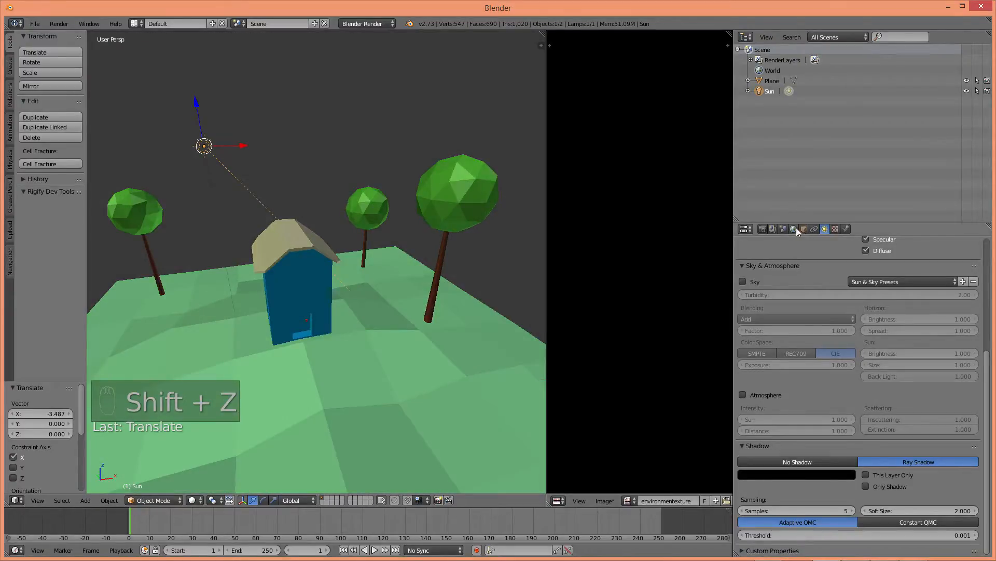
key(shift+z)
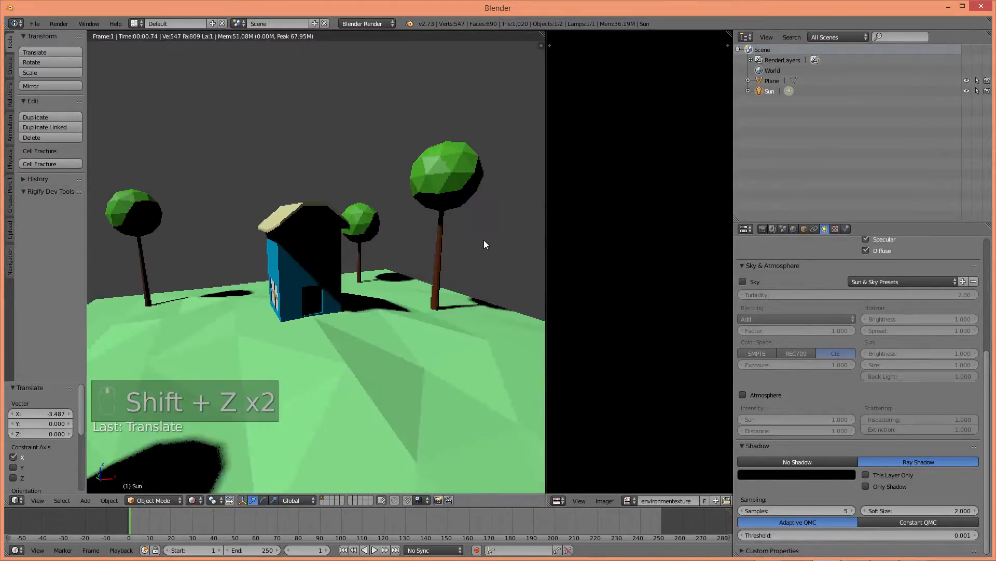
middle_drag(484, 240, 477, 274)
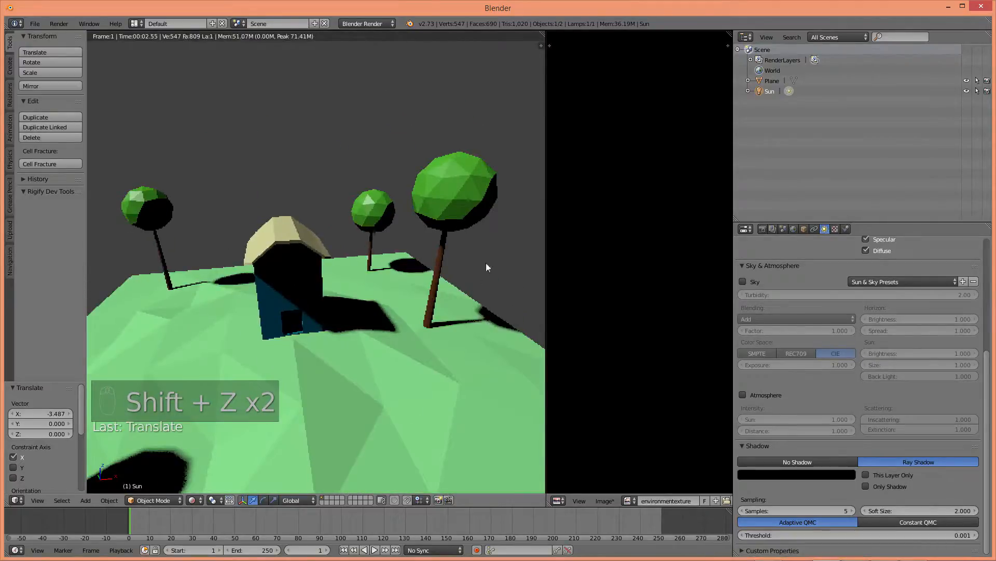
- Enable ambient occlusion for the world with a factor of 0.50, check it in rendered shading, and return to solid shading
click(793, 229)
click(750, 430)
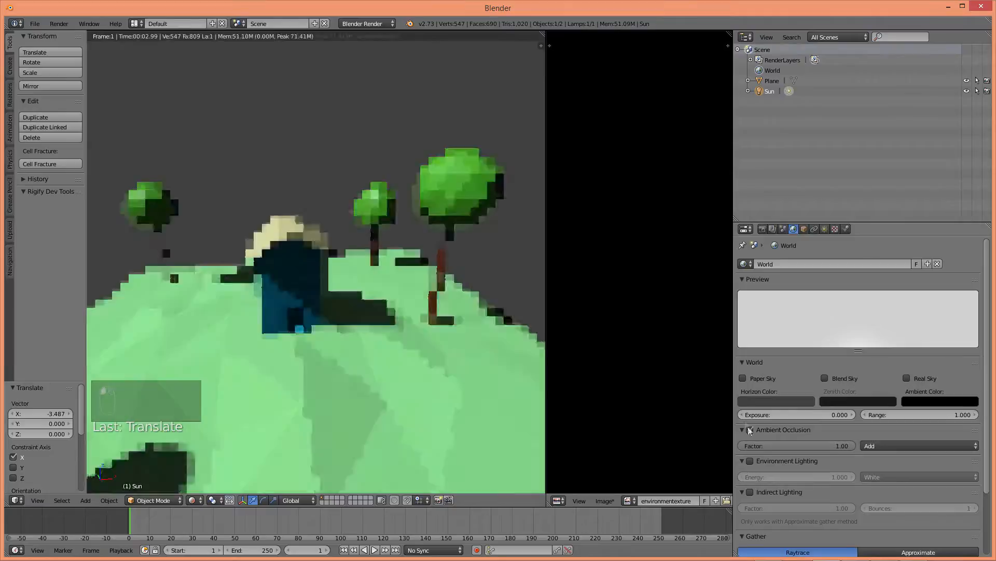
middle_drag(503, 354, 556, 332)
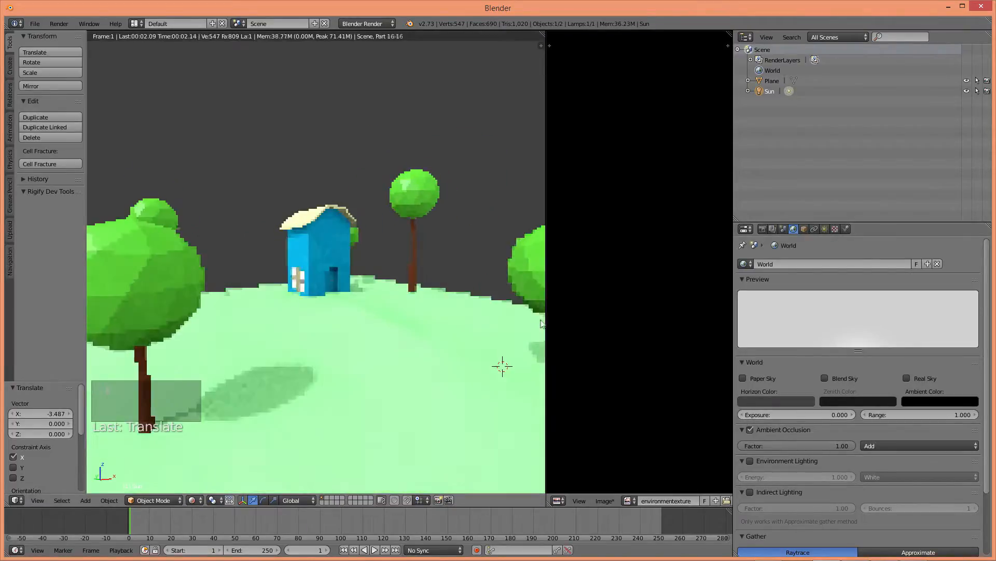
click(806, 445)
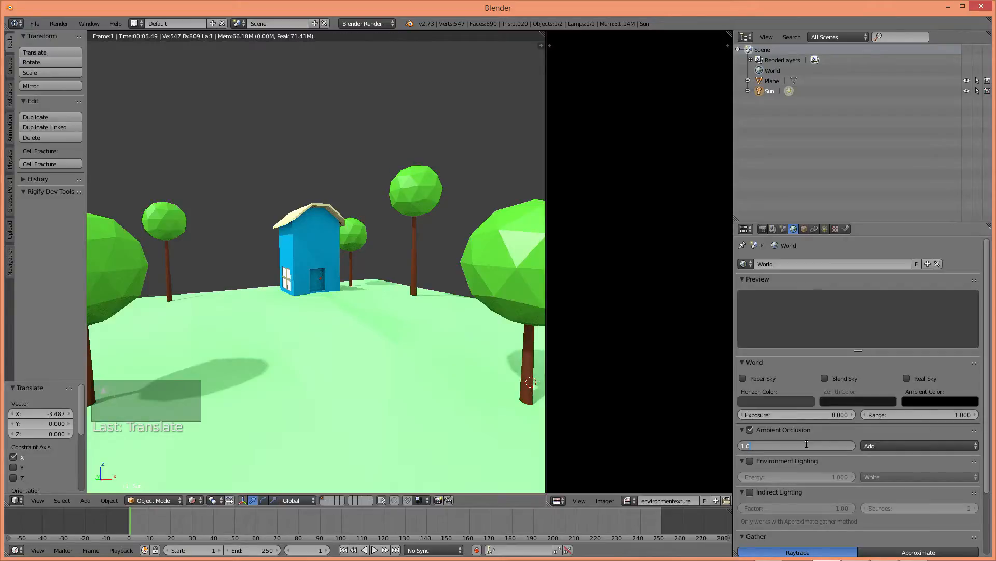
mouse_move(407, 183)
middle_down()
mouse_move(323, 220)
mouse_move(449, 213)
mouse_move(342, 227)
mouse_move(341, 247)
mouse_move(364, 265)
middle_up()
key(shift+z)
key(shift+z)
key(shift+z)
- Select all geometry of the joined scene mesh in Edit Mode and widen the UV editor to show the whole environmentexture layout
right_click(344, 281)
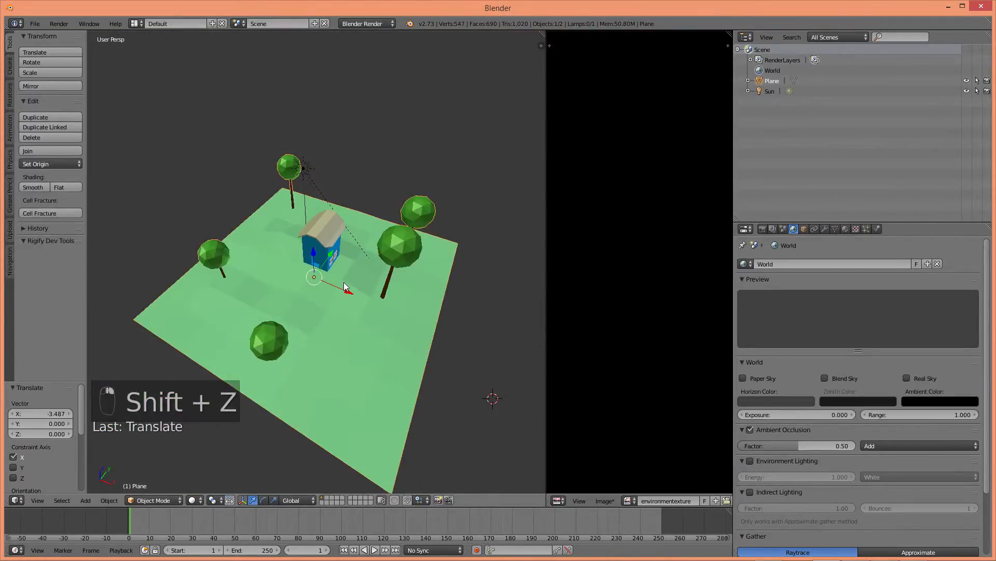
key(Tab)
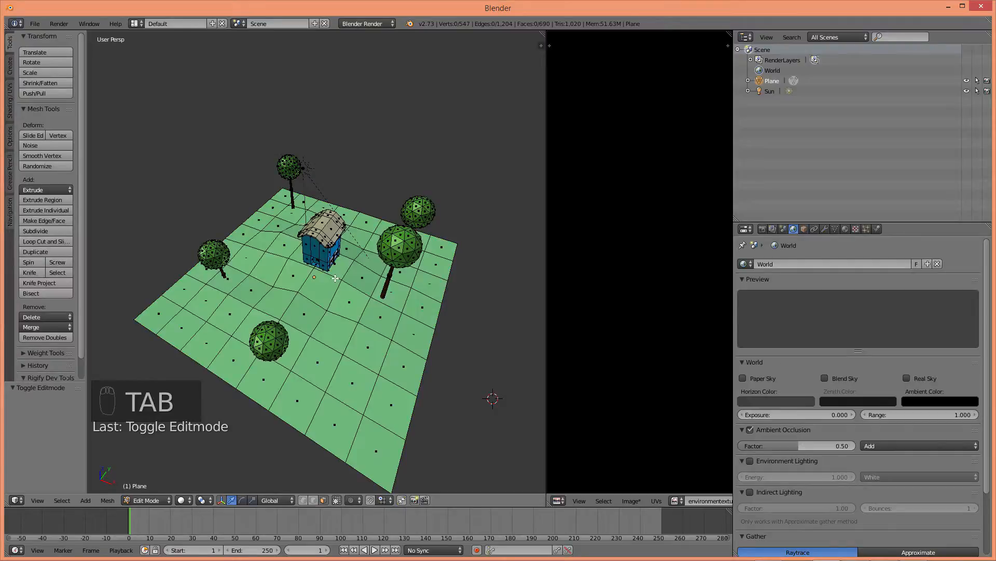
key(a)
key(a)
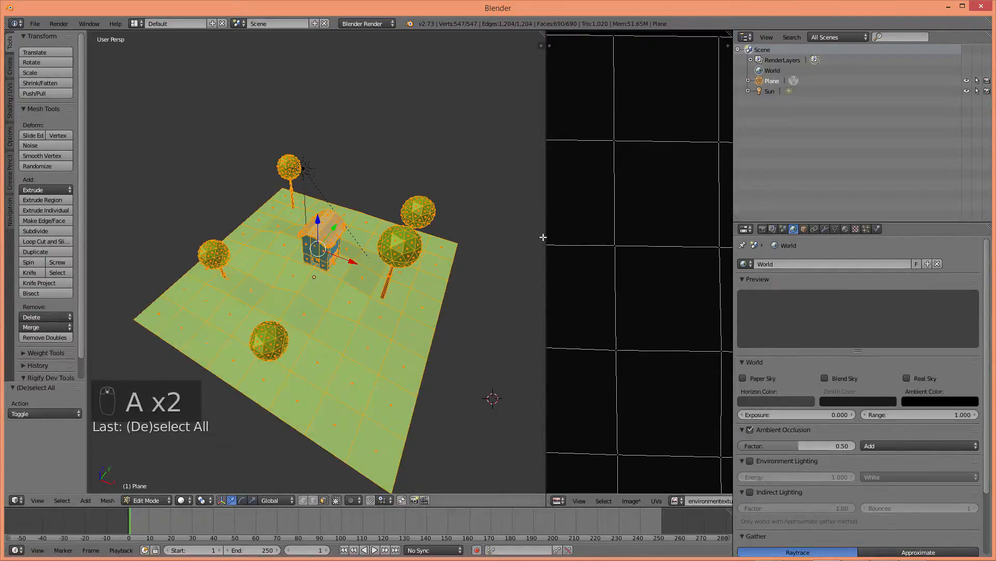
drag(543, 237, 436, 237)
scroll(586, 262, down, 5)
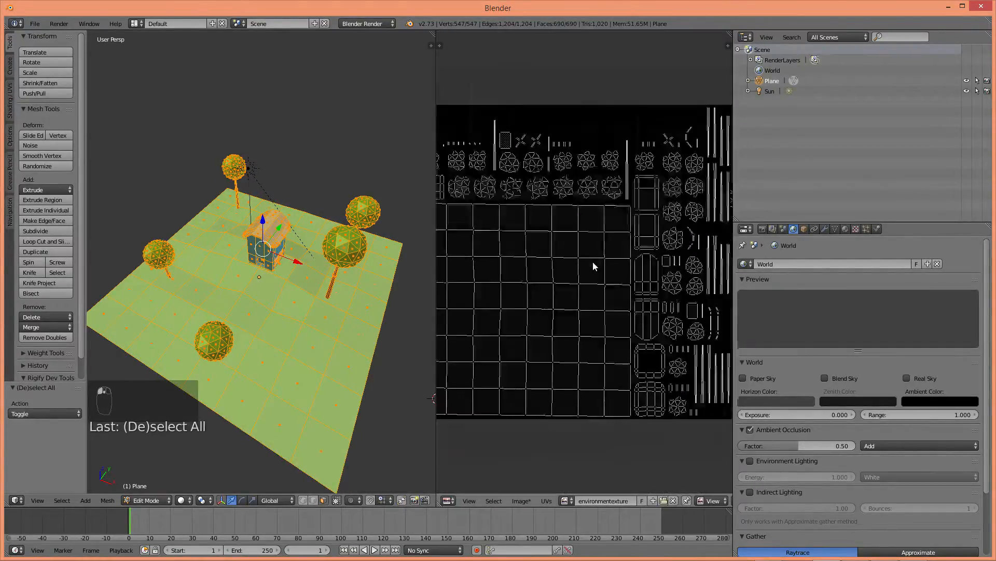
scroll(592, 266, down, 3)
scroll(643, 266, up, 1)
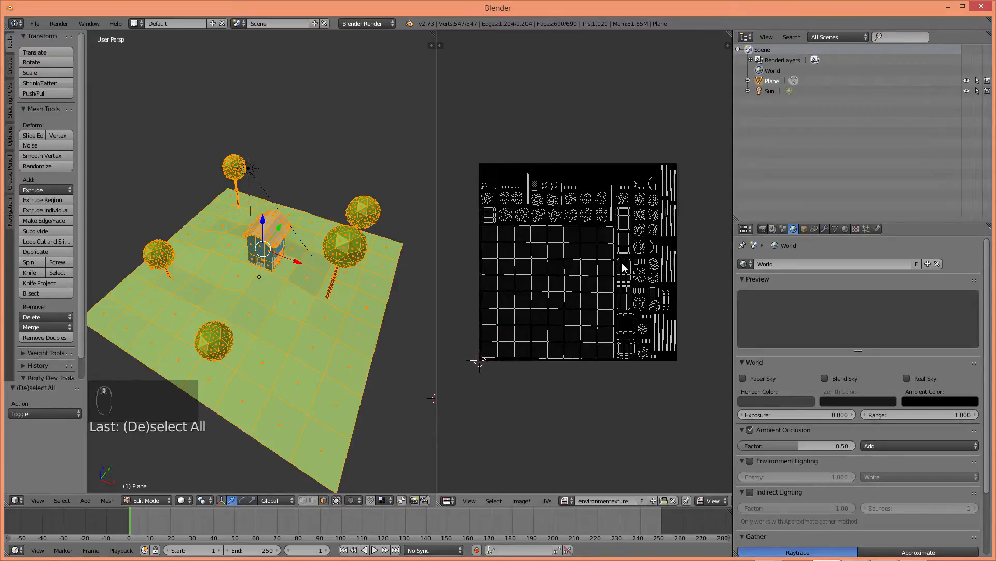
- Set the PNG render output's colour depth to 16 and its compression to 100%
click(763, 230)
scroll(781, 276, down, 1)
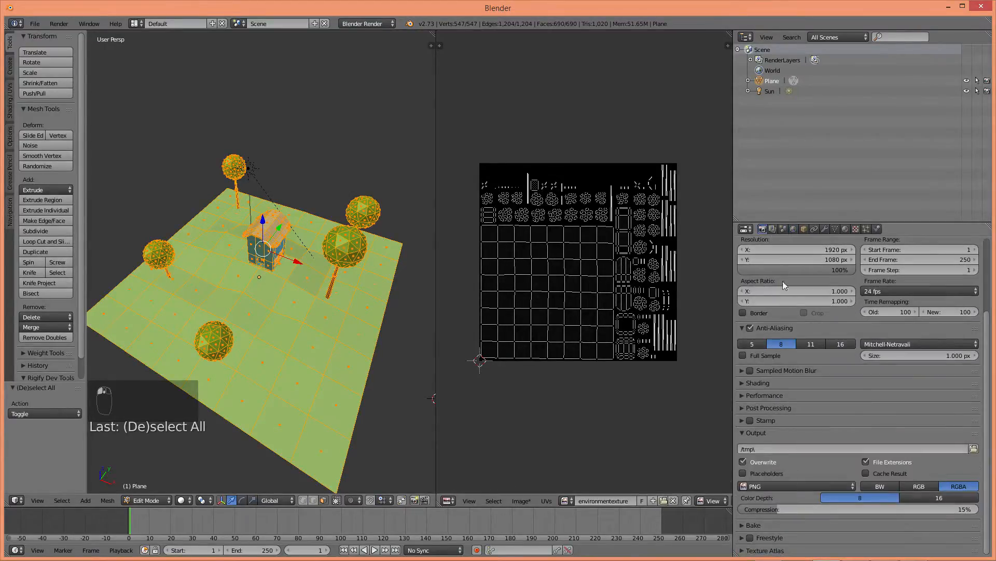
click(928, 499)
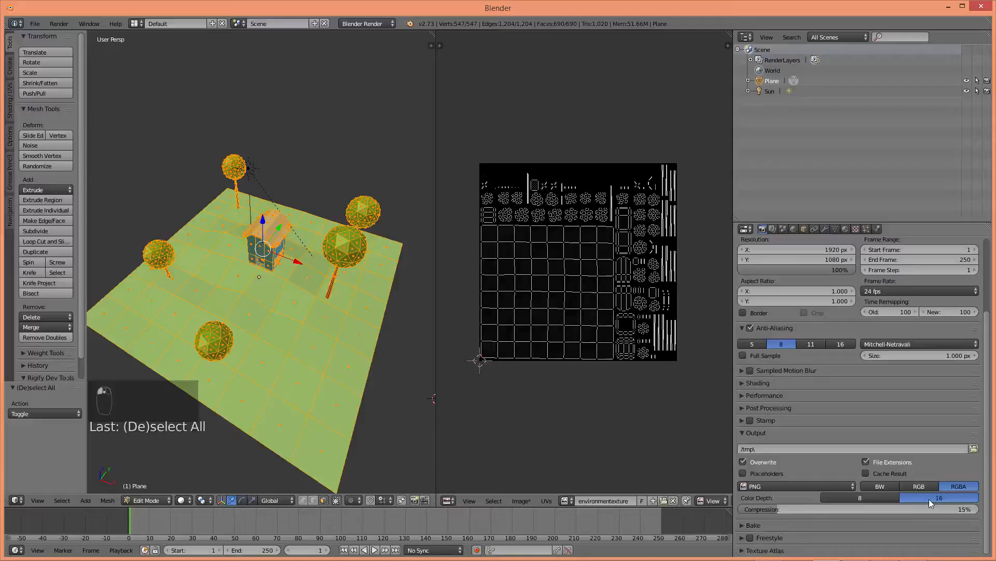
drag(809, 511, 984, 510)
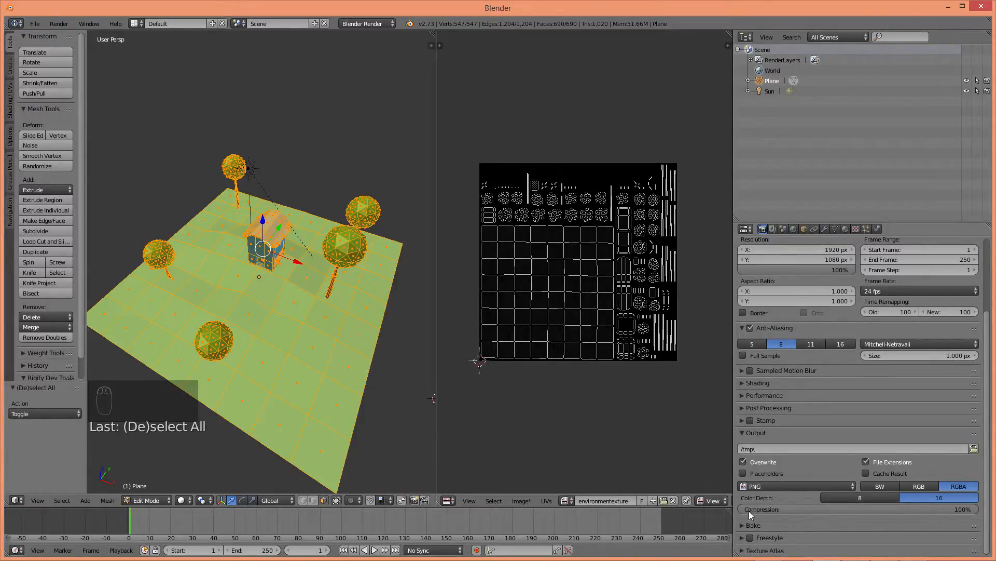
- Bake a Full Render of the scene mesh to the environmentexture image with a 16 px margin
click(742, 522)
scroll(786, 517, down, 4)
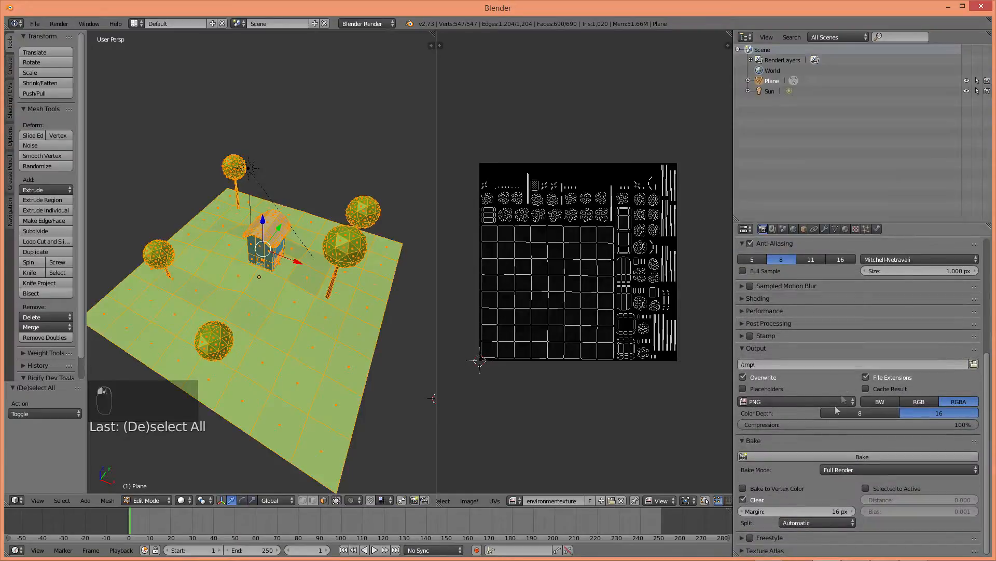
click(742, 347)
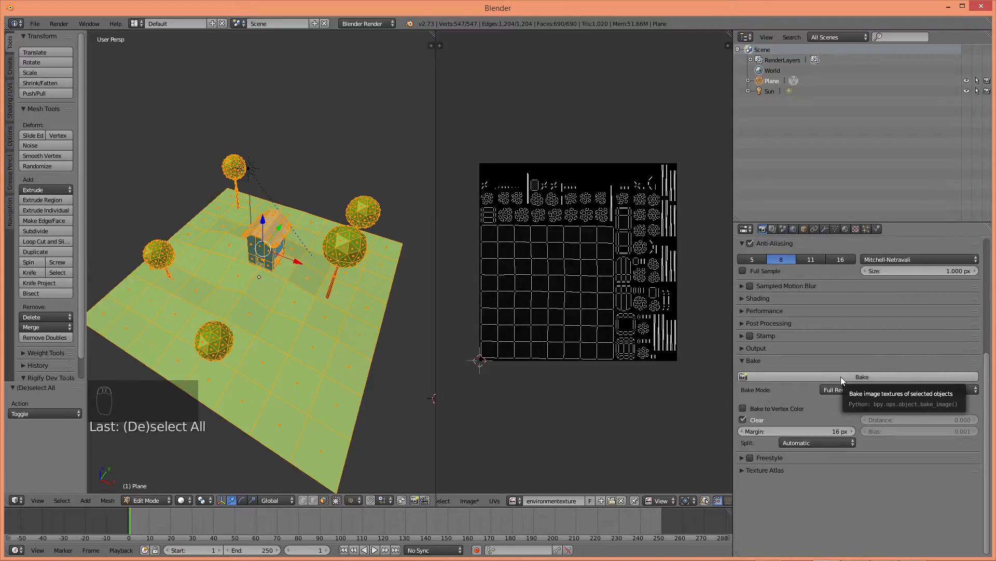
click(841, 376)
key(a)
key(a)
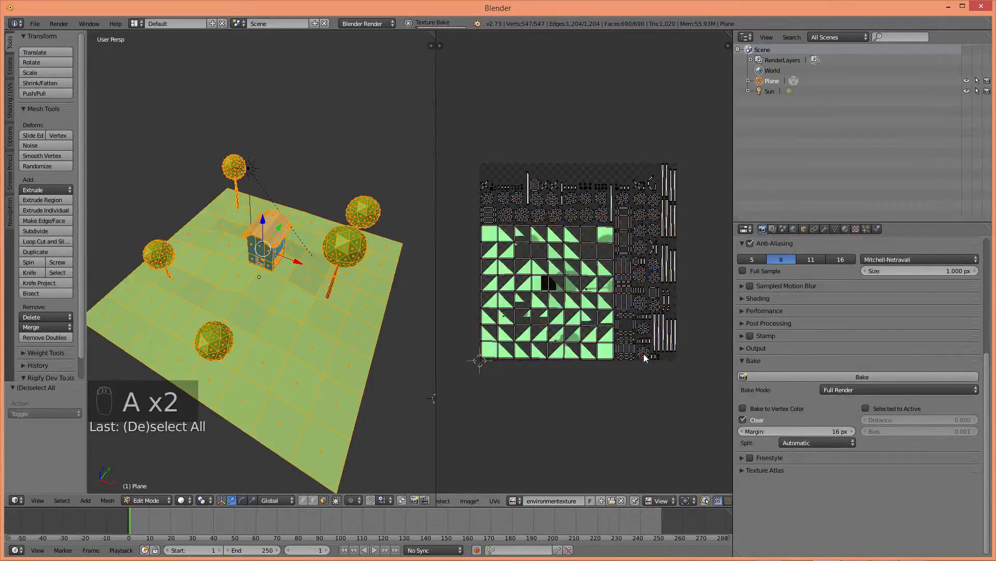
scroll(630, 388, up, 2)
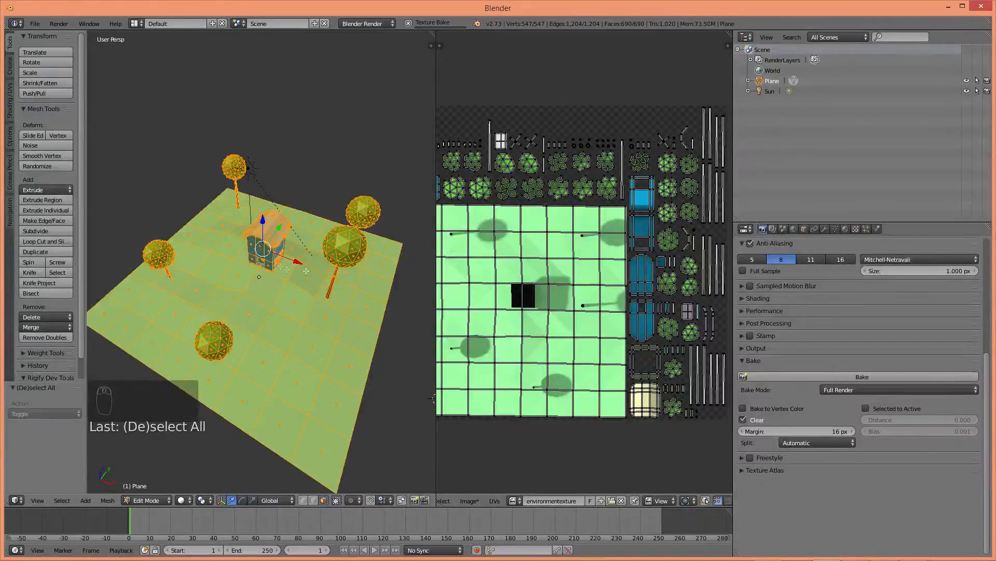
scroll(623, 250, down, 1)
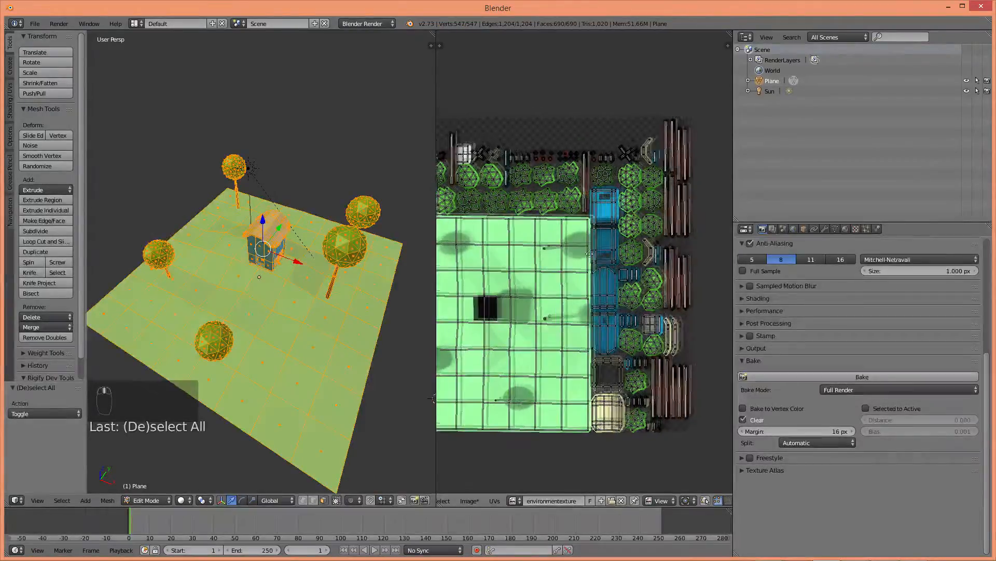
- Deselect all geometry and examine the baked colours and shadows across the environmentexture image
scroll(631, 263, up, 1)
scroll(580, 331, down, 1)
scroll(571, 348, down, 1)
scroll(563, 362, up, 6)
scroll(564, 362, down, 3)
scroll(379, 351, down, 1)
key(a)
scroll(566, 291, down, 3)
scroll(585, 281, up, 2)
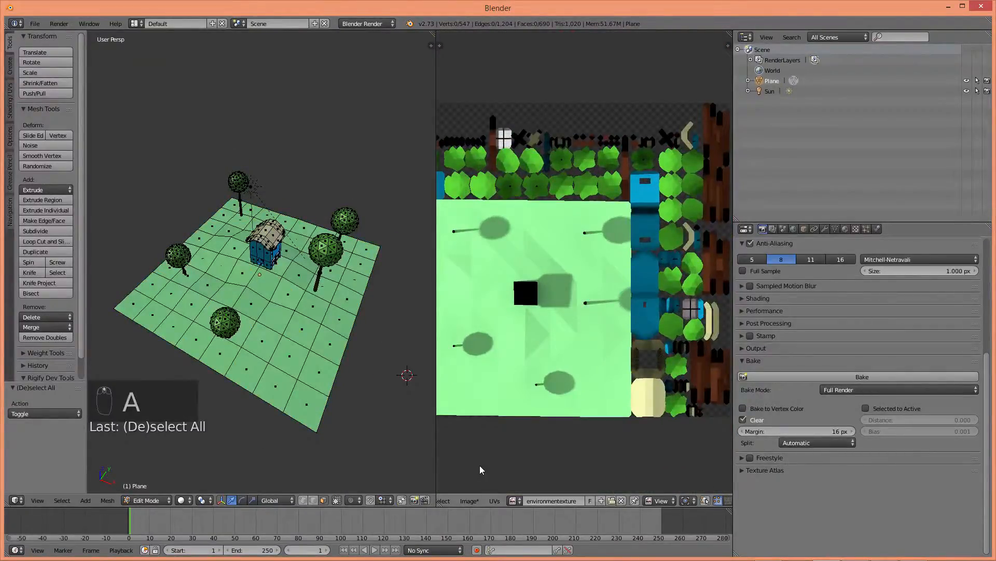
- Save the baked image as environmentexture.png in a new folder named chapter inside H:\VRX
click(470, 501)
click(494, 416)
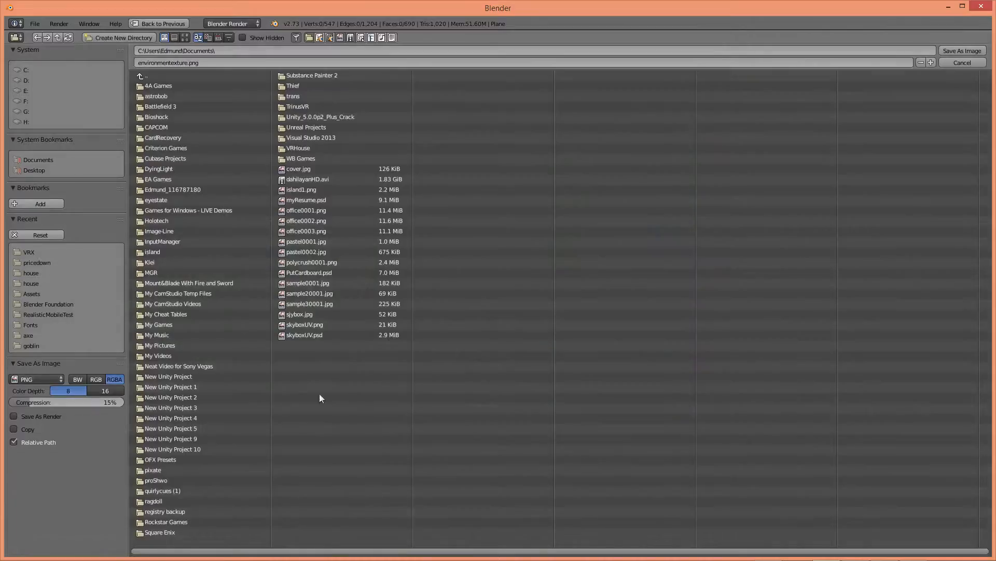
click(29, 252)
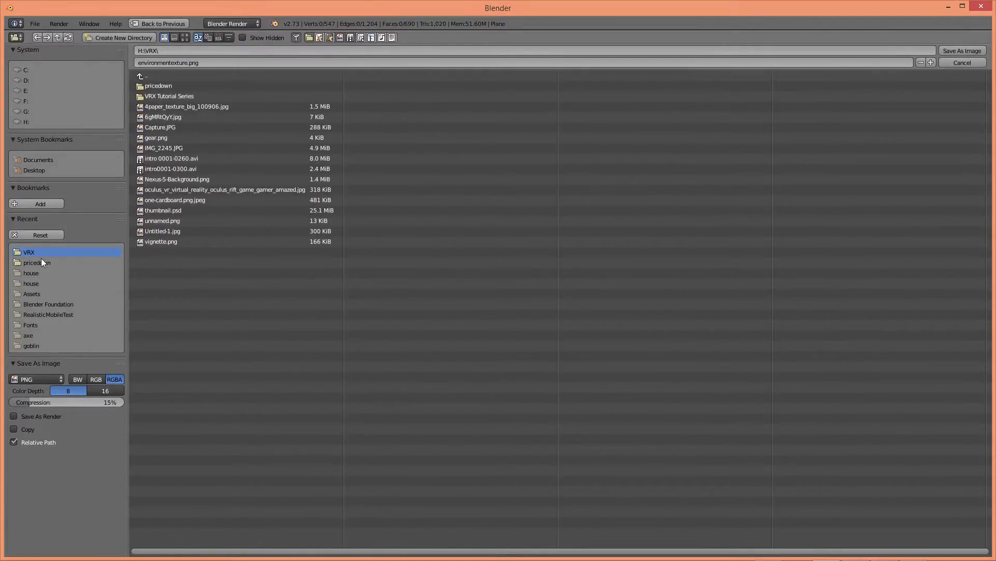
click(145, 37)
text(chapt)
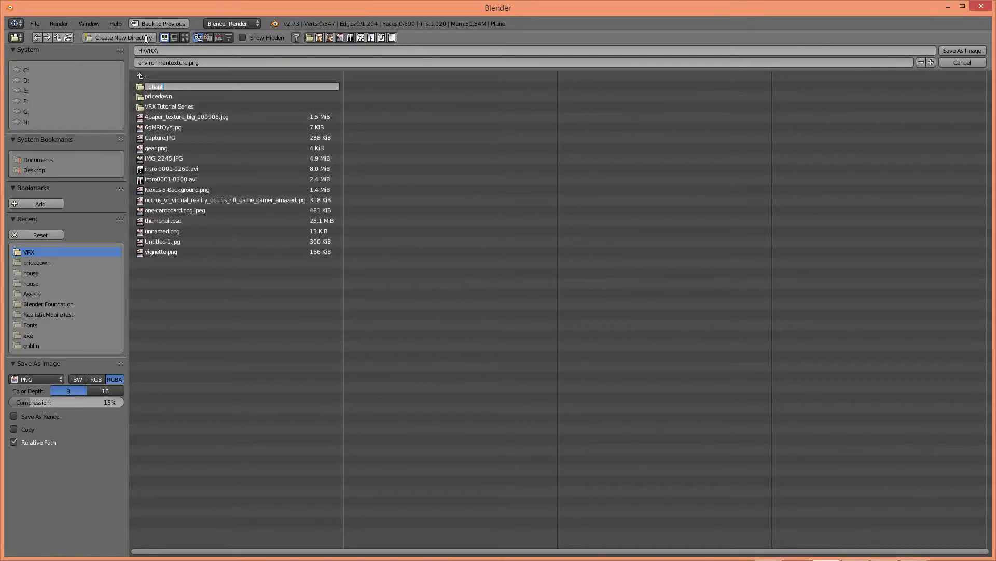
text(er)
key(Return)
click(153, 86)
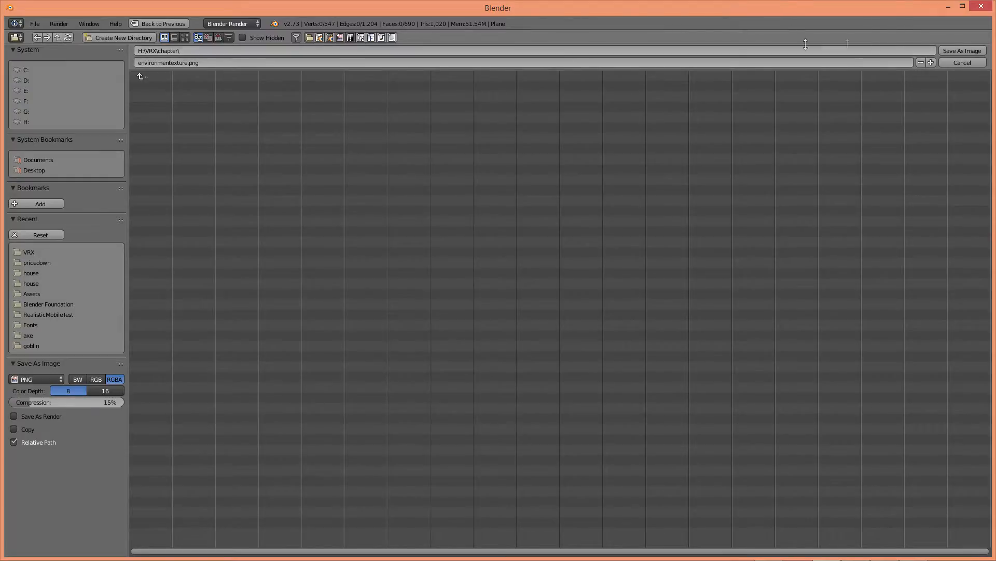
click(963, 50)
- Return the scene mesh to Object Mode and widen the 3D view over the image editor
key(Tab)
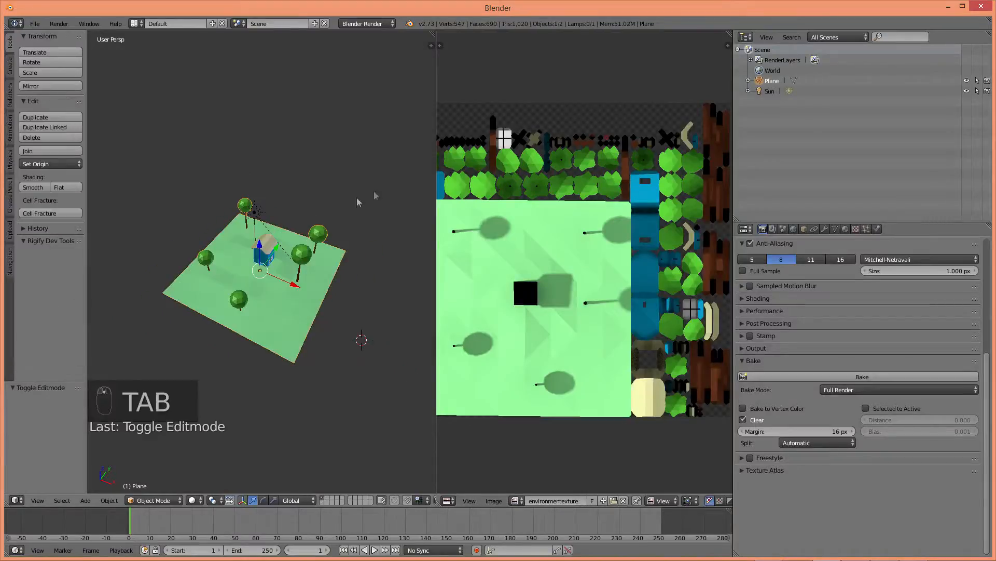
drag(435, 166, 588, 166)
scroll(367, 271, up, 5)
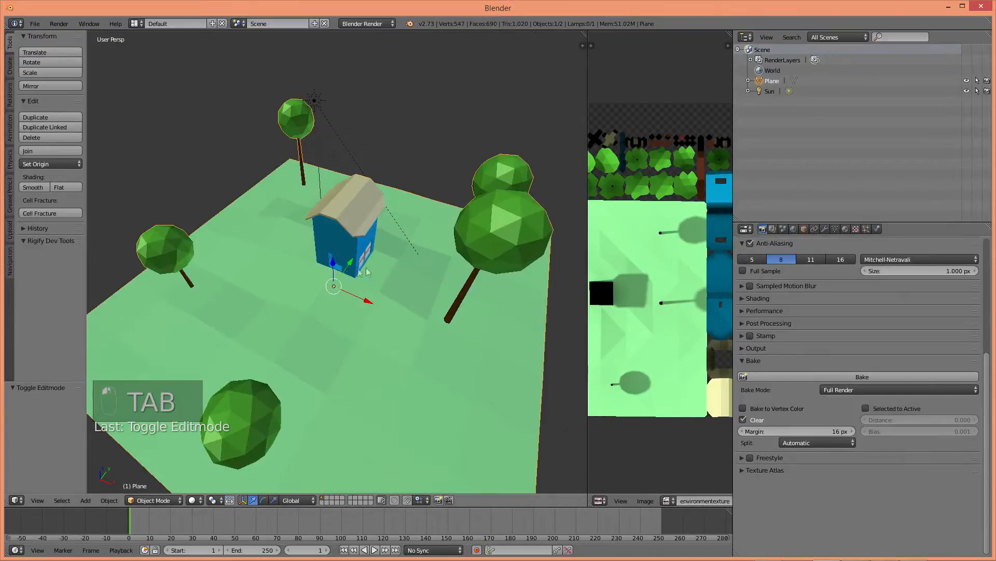
- Remove every material slot from the scene mesh, from ground through treeleaves
click(846, 229)
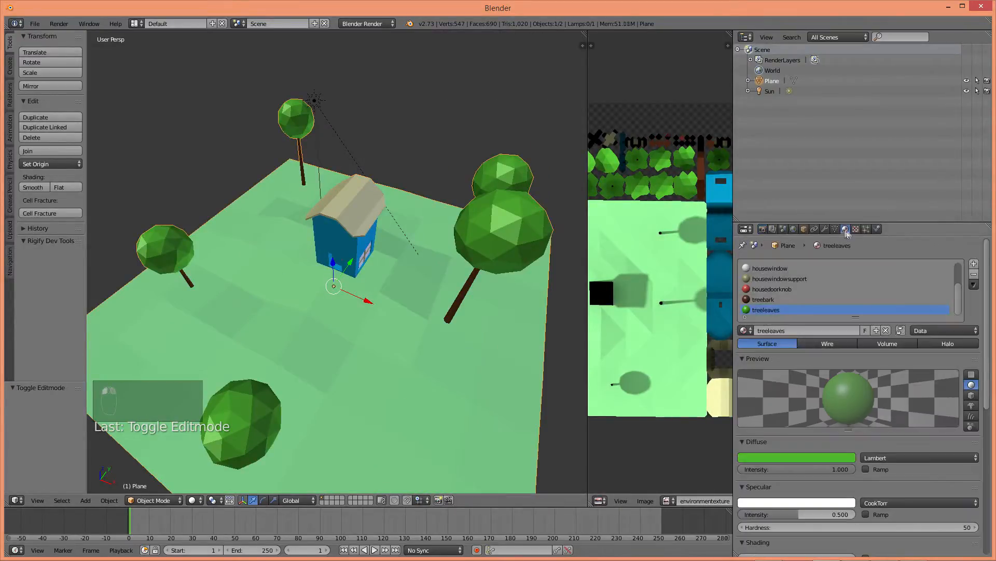
scroll(822, 280, up, 3)
click(929, 268)
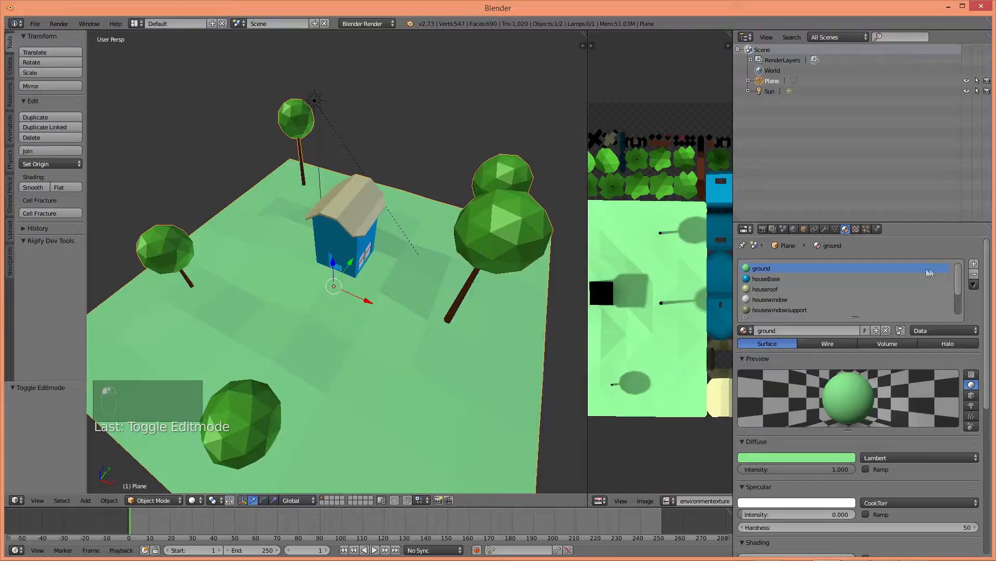
click(974, 275)
click(974, 275)
click(974, 275)
click(974, 275)
click(975, 275)
click(974, 275)
click(974, 275)
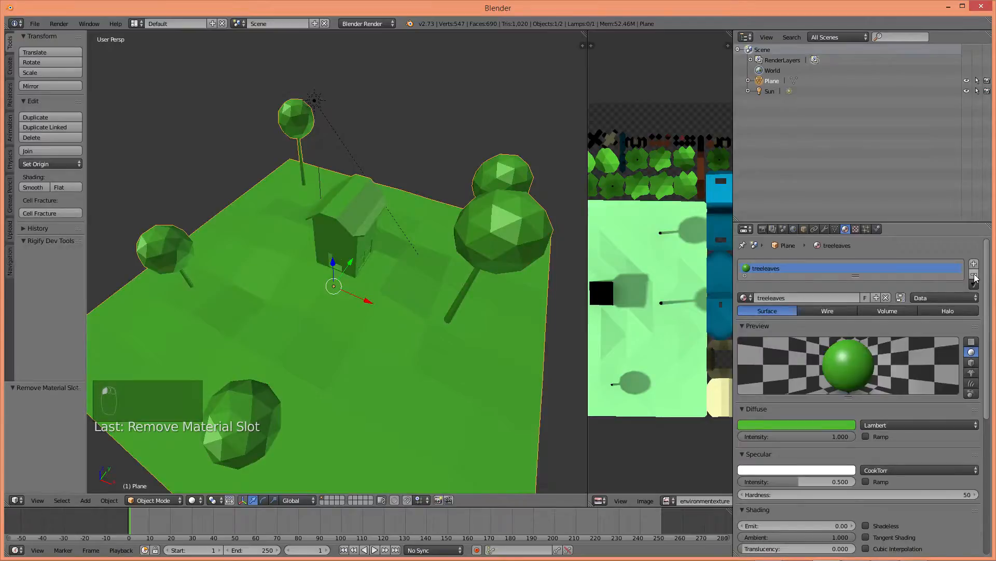
click(974, 276)
- Add a new material to the scene mesh and name it environment
click(982, 263)
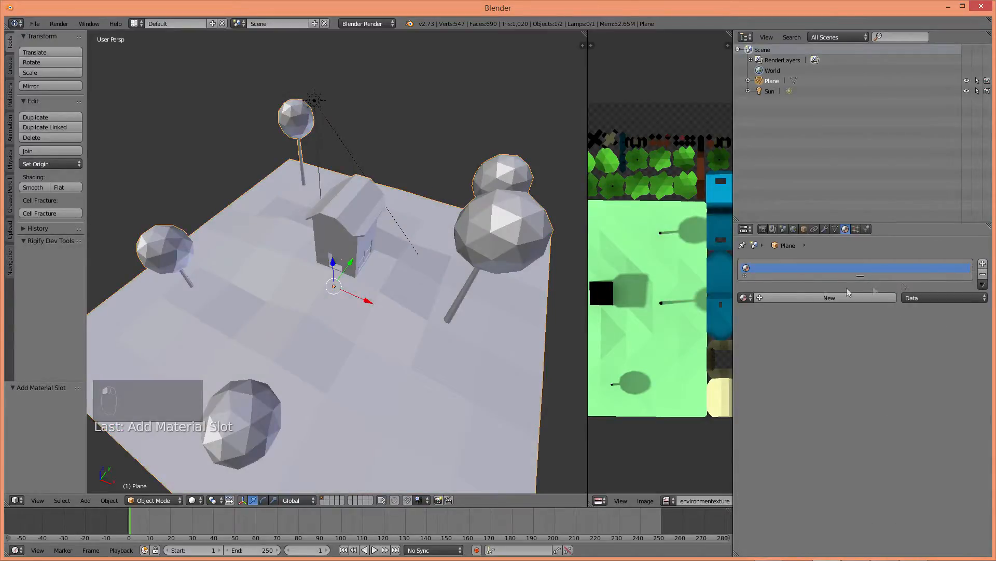
click(807, 299)
double_click(765, 266)
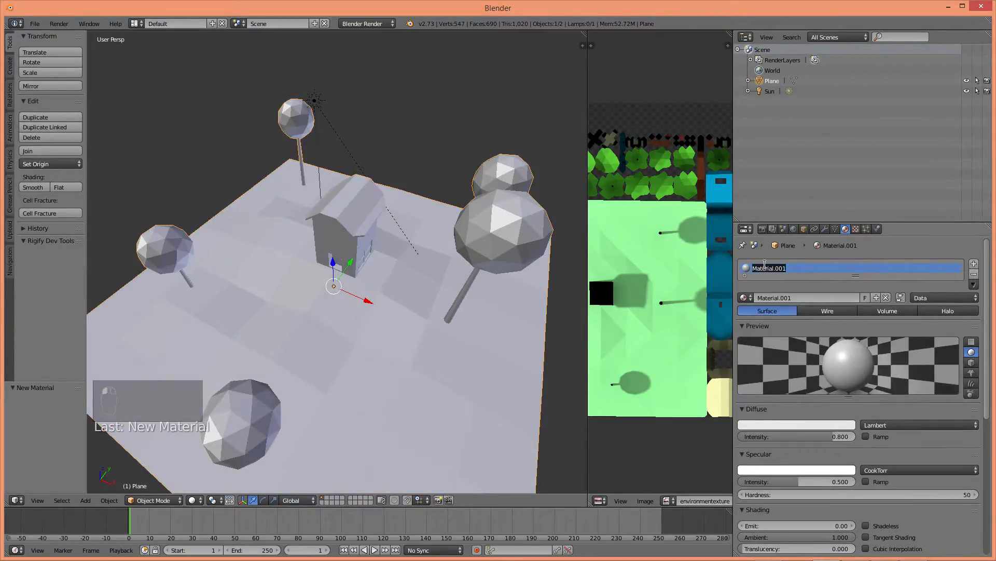
text(environment)
key(Return)
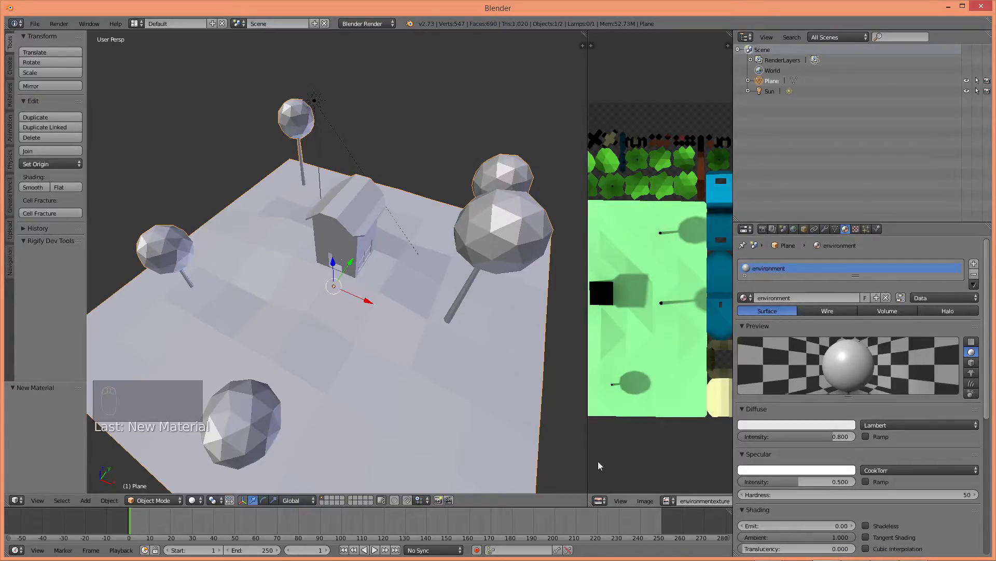
key(Tab)
key(a)
key(a)
key(a)
key(a)
key(a)
key(Tab)
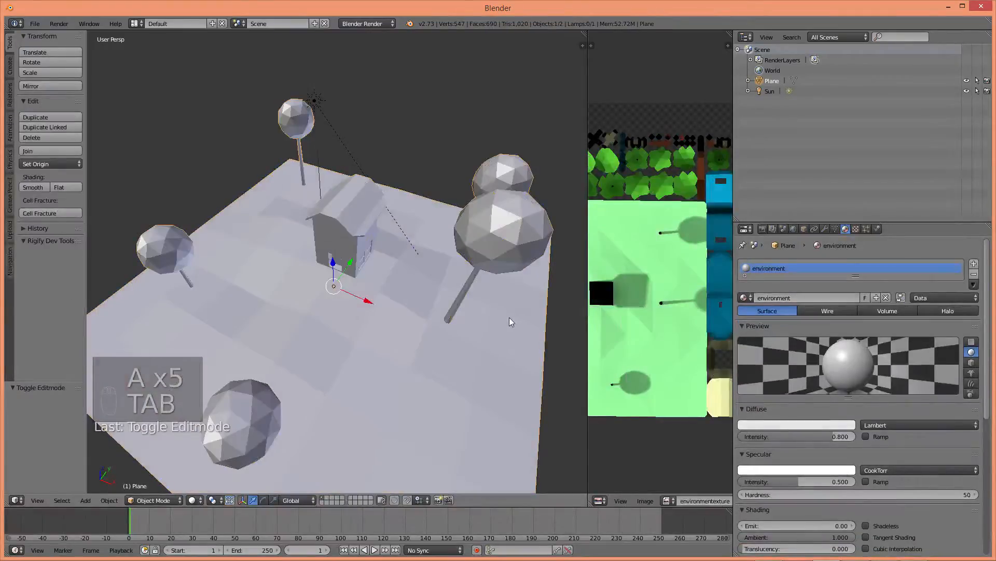
- Save the scene as myenvironment.blend in the H:\VRX\chapter folder and close Blender
scroll(509, 317, down, 4)
key(ctrl+s)
click(35, 253)
click(156, 77)
click(161, 88)
click(195, 64)
text(myen)
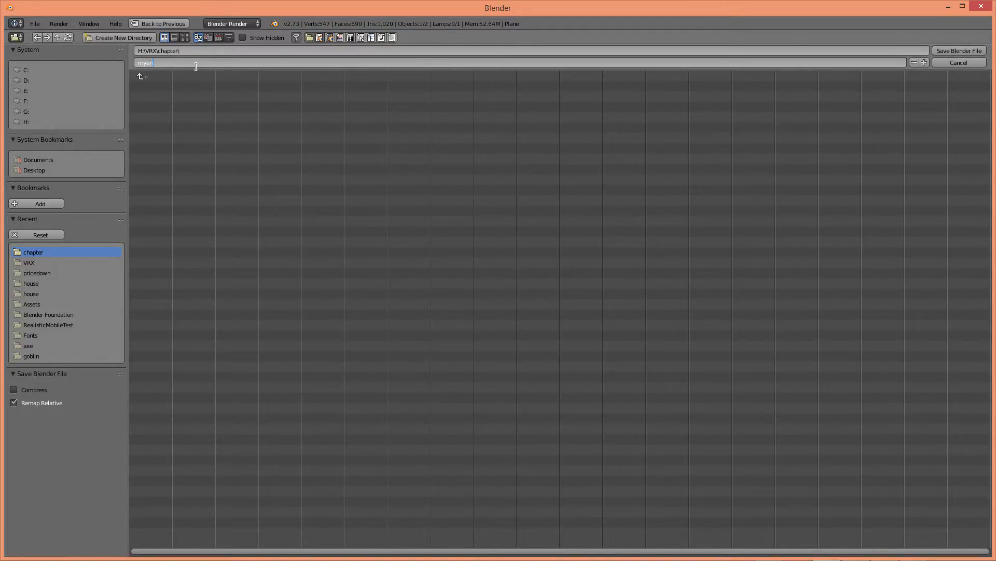
text(vironemn)
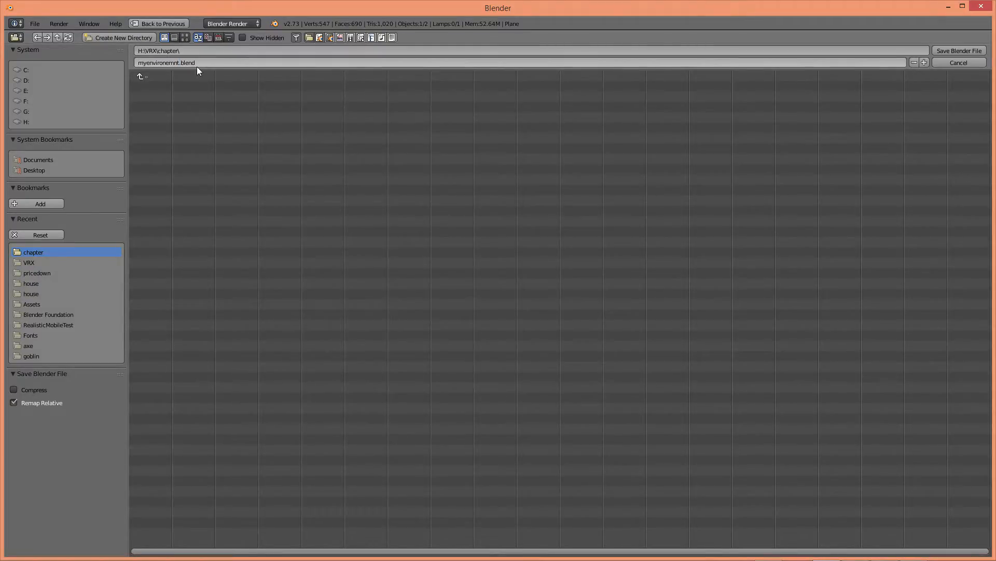
text(t.blend)
key(Left)
key(Right)
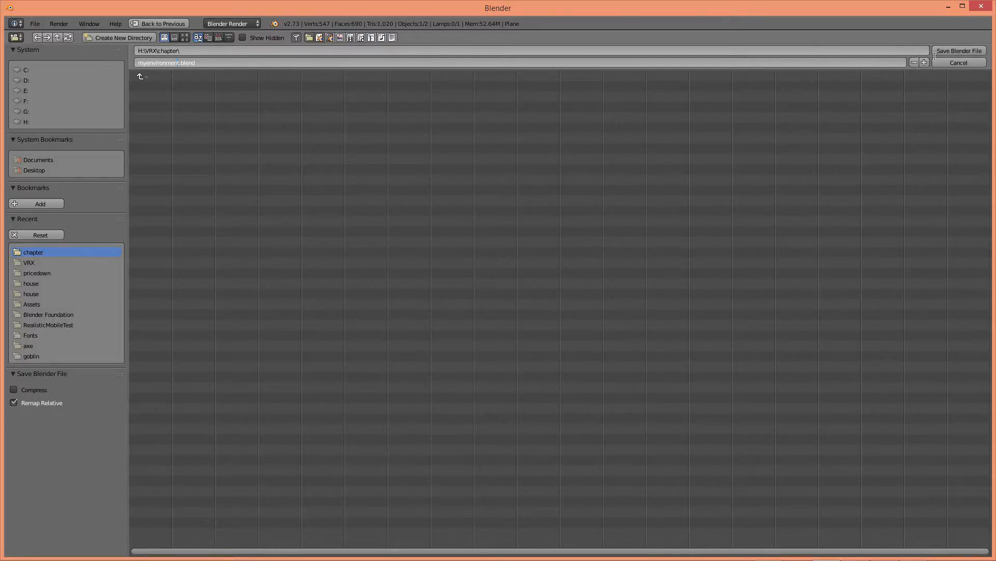
click(958, 53)
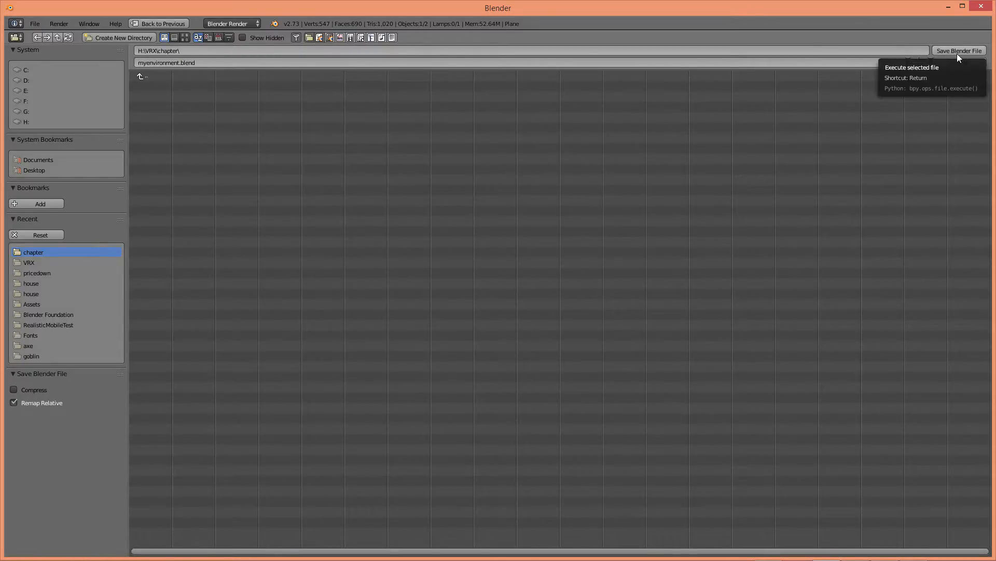
click(962, 50)
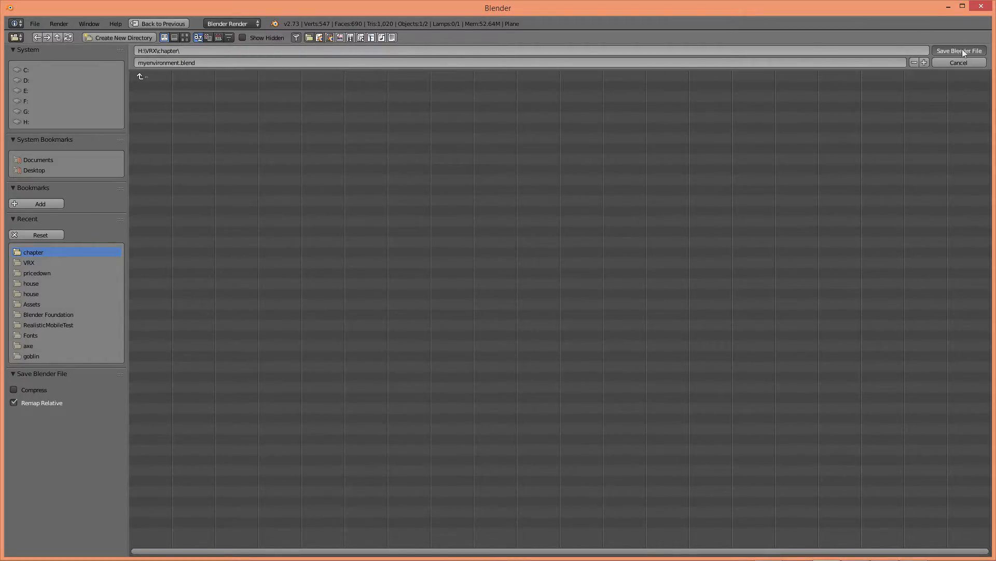
click(982, 6)
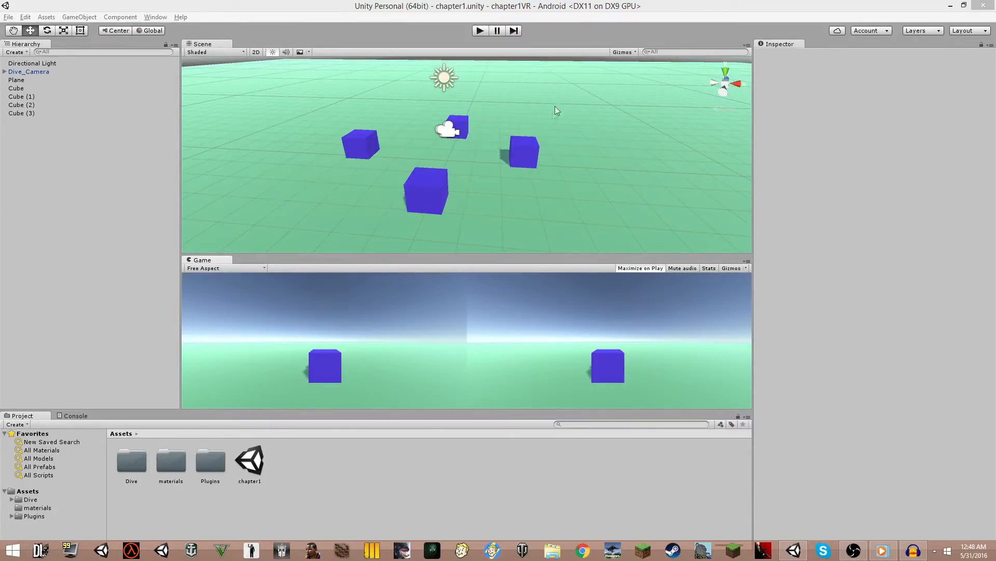
- In Unity's chapter1 scene, delete the Plane and all four cubes, keeping the Directional Light and Dive_Camera
middle_drag(550, 119, 547, 124)
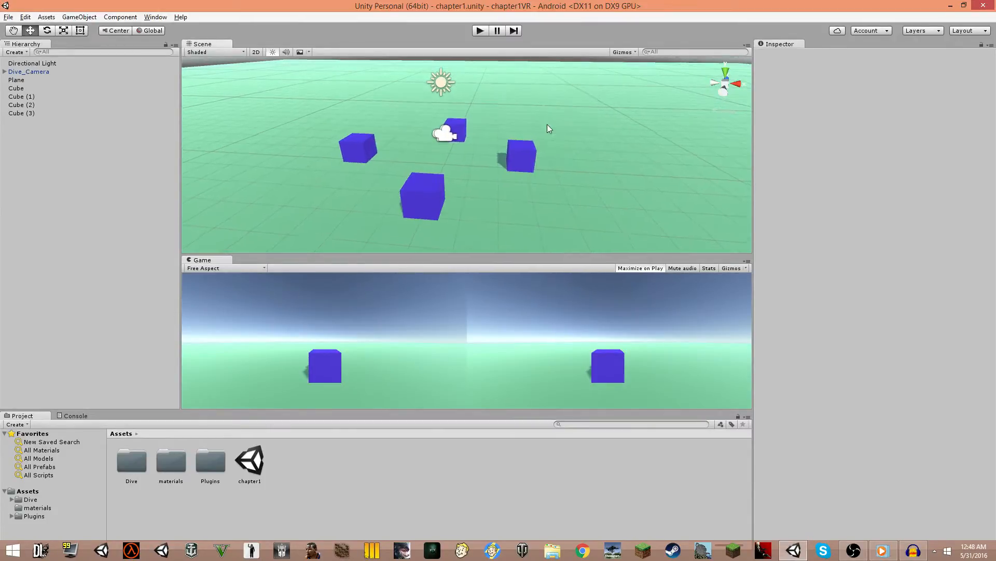
click(21, 87)
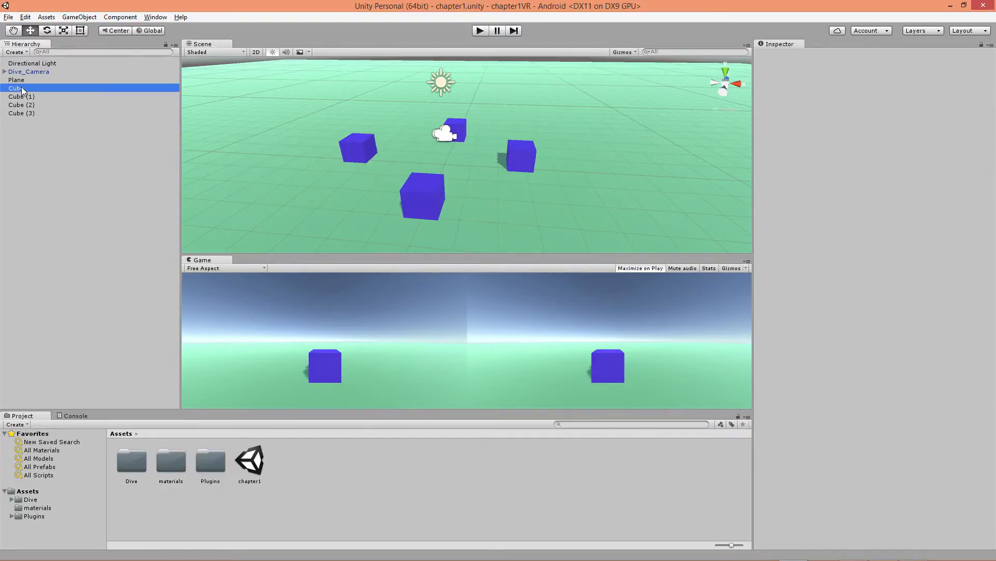
ctrl+click(20, 81)
ctrl+click(24, 96)
ctrl+click(27, 105)
ctrl+click(29, 113)
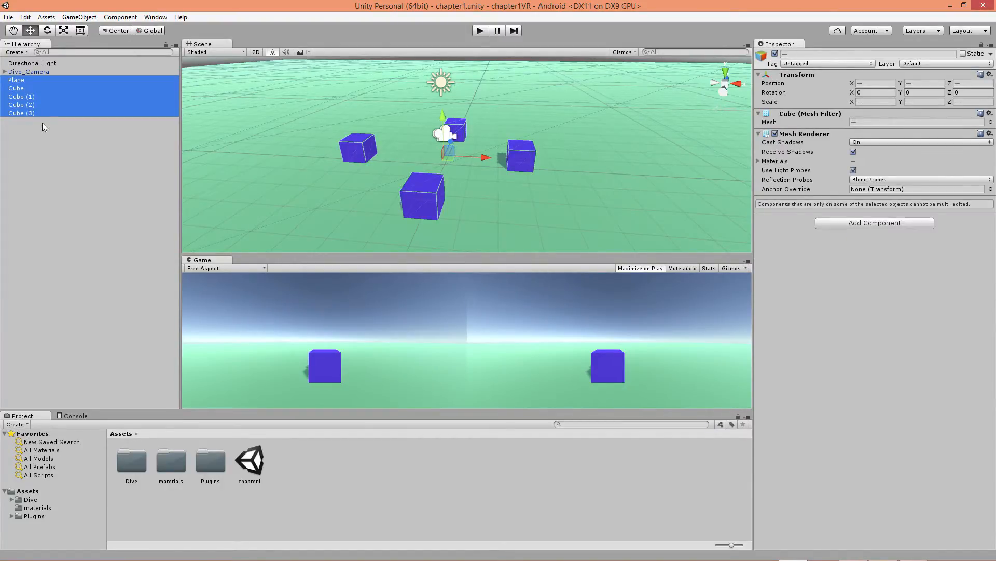
key(Delete)
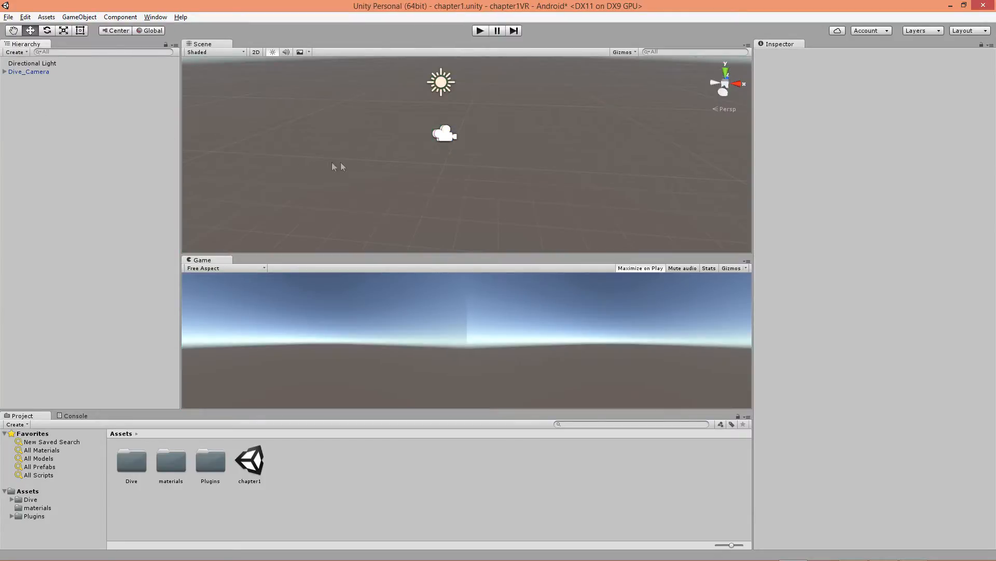
- Switch to File Explorer and open the H:\VRX\chapter folder containing the saved texture and blend file
key(alt+Tab)
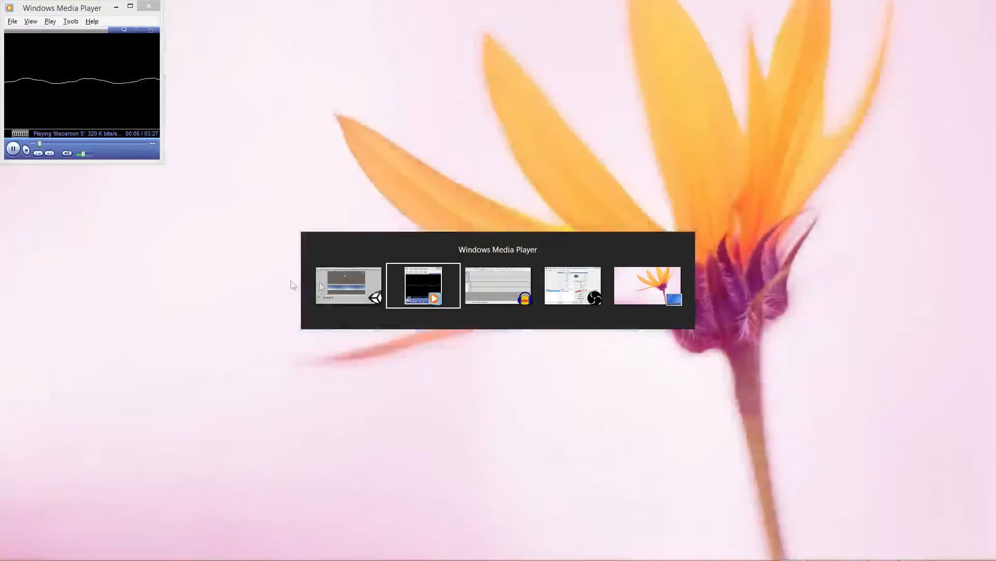
click(344, 280)
key(super+e)
double_click(833, 167)
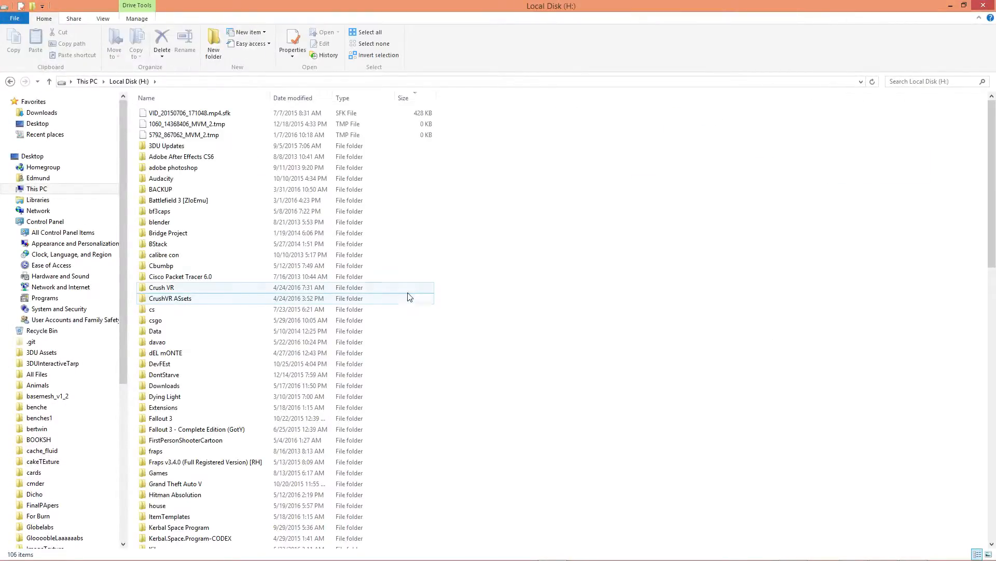
key(v)
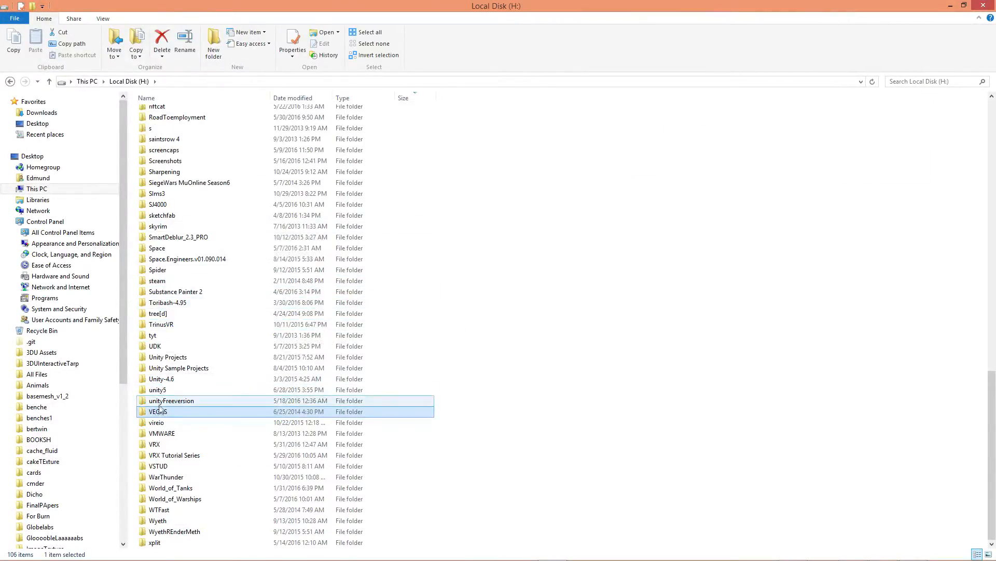
double_click(155, 454)
key(BackSpace)
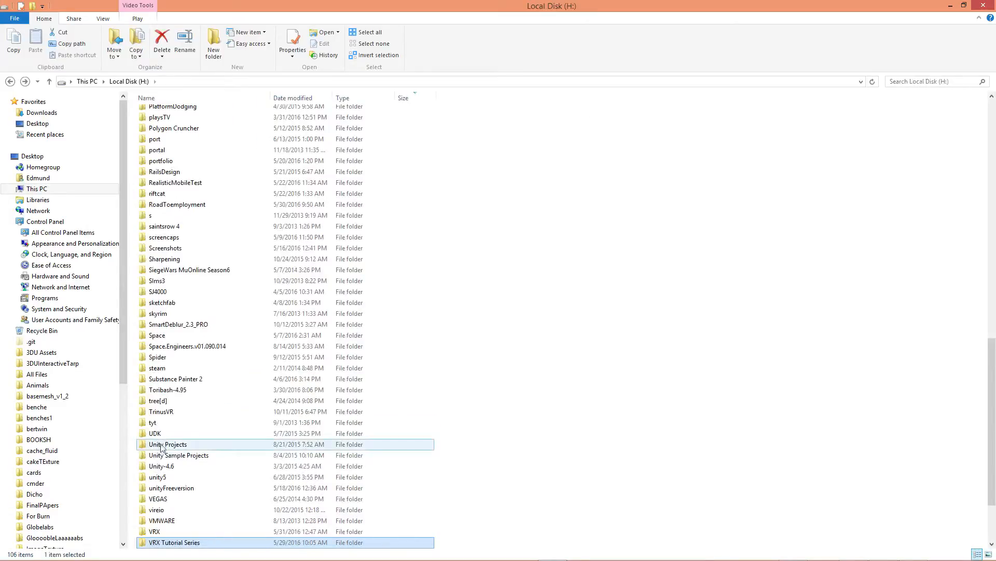
click(159, 530)
double_click(159, 530)
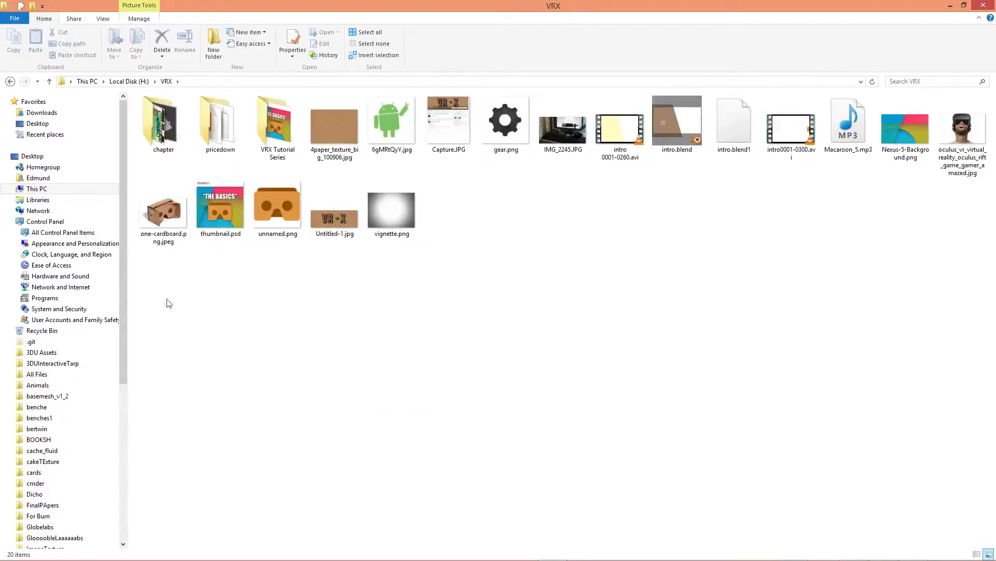
double_click(188, 138)
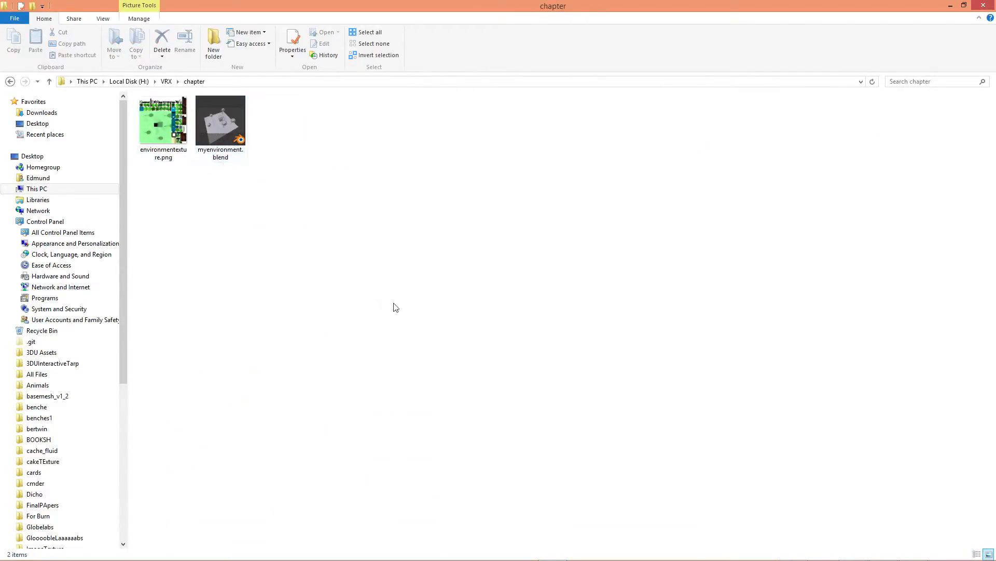
- Go back up to the VRX folder and import its chapter folder into the Unity project's Assets
click(167, 80)
drag(165, 120, 198, 511)
key(alt+Tab)
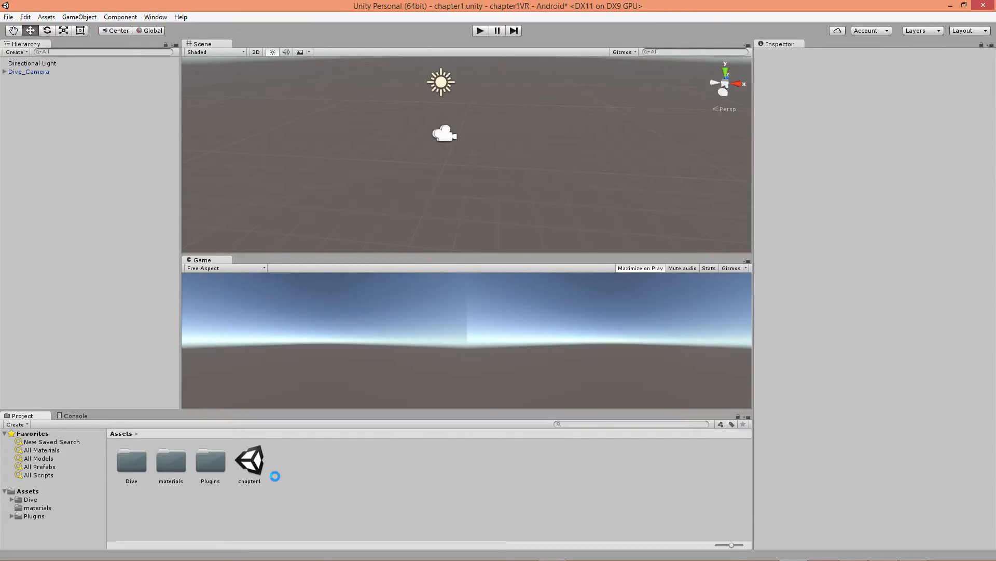
key(alt+Tab)
key(alt+Tab)
key(alt+Tab)
key(alt+Tab)
key(alt+Tab)
key(alt+Tab)
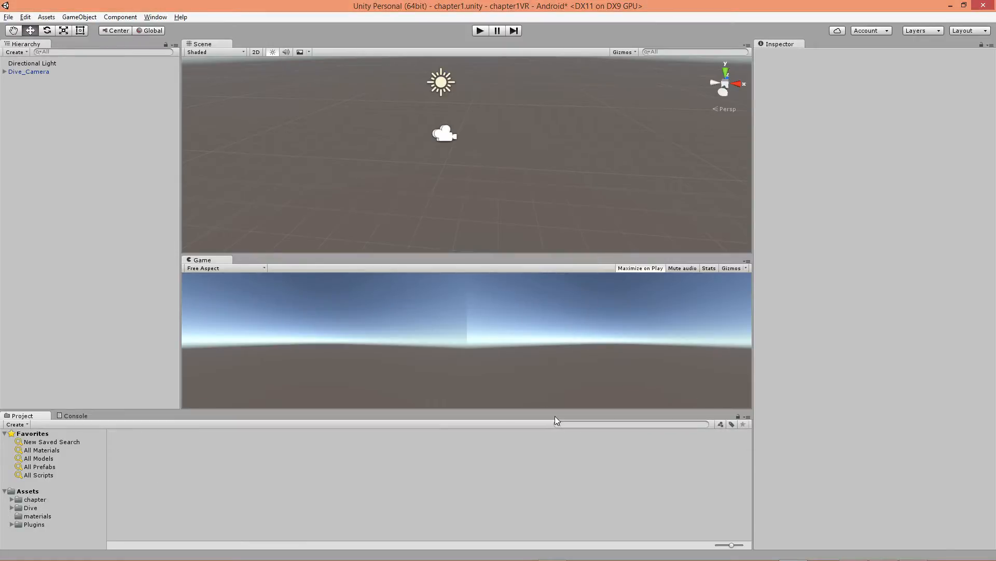
- Open the imported chapter folder in Unity, select environmentexture, and open the myenvironment model in Blender
click(27, 491)
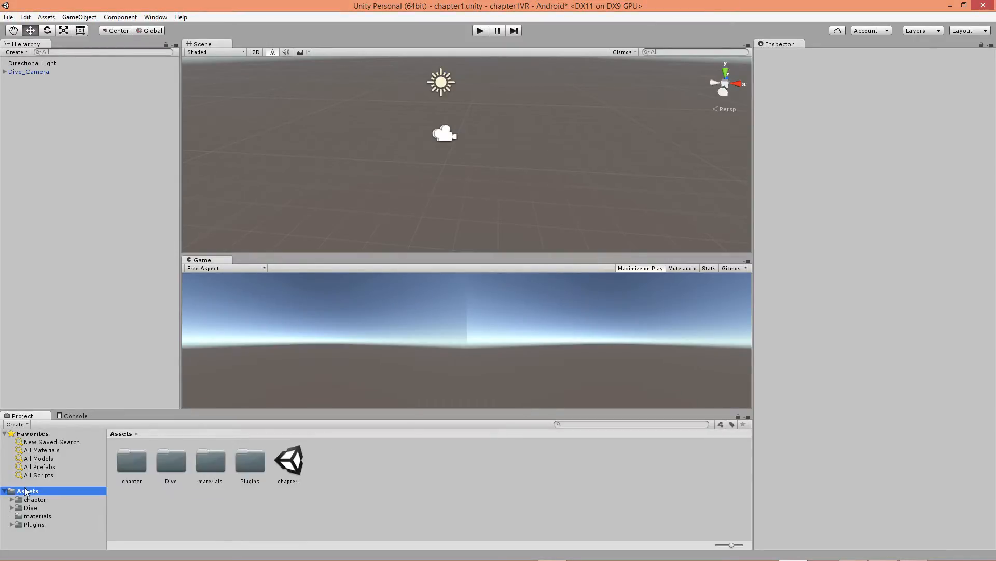
double_click(126, 473)
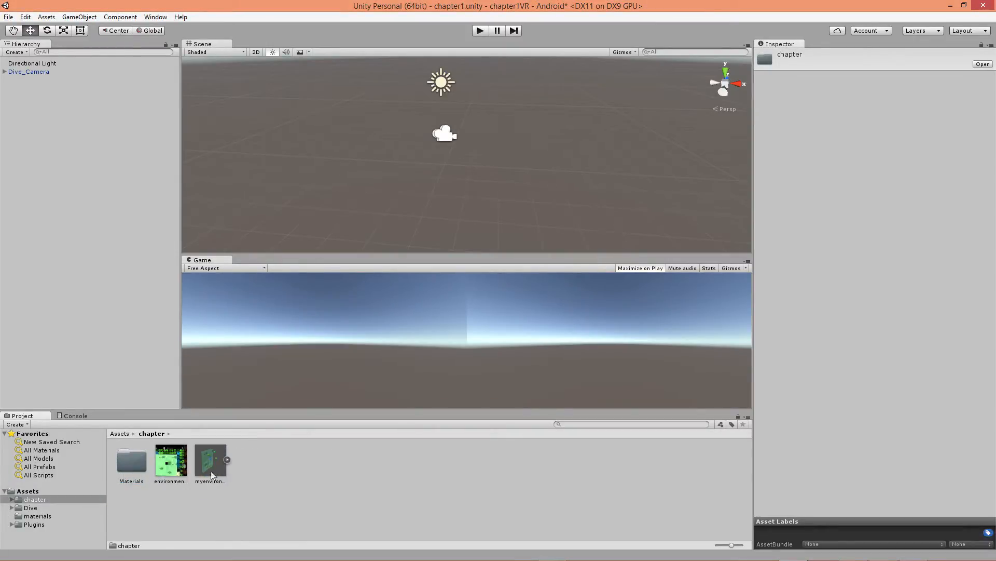
click(171, 462)
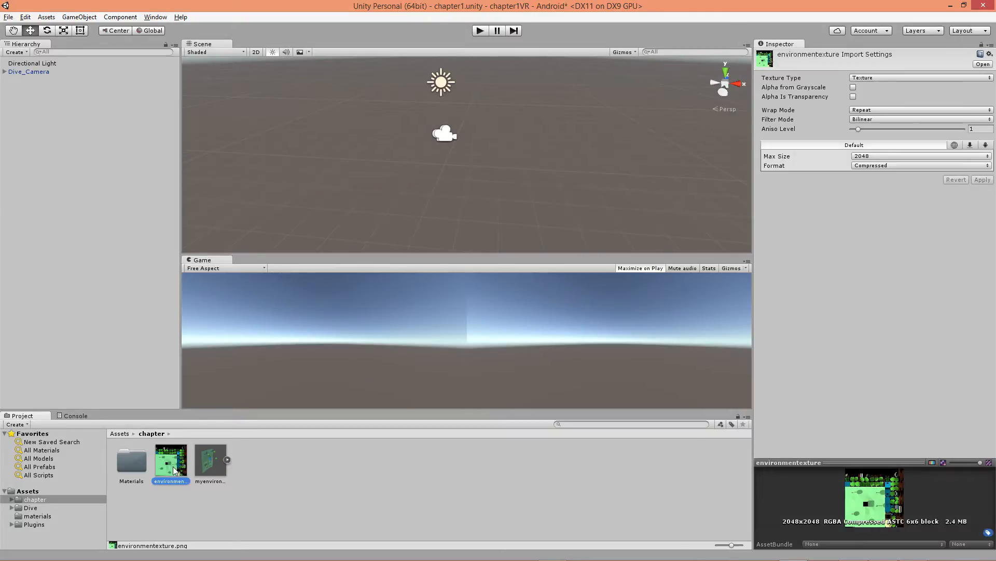
double_click(210, 460)
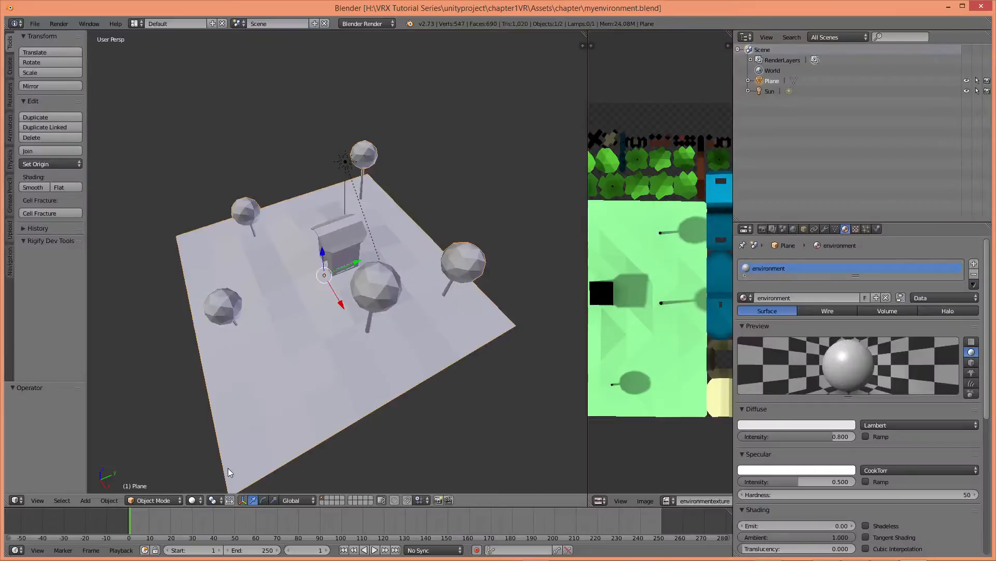
- Apply the rotation and scale of the combined environment mesh
scroll(449, 321, down, 3)
scroll(434, 334, up, 8)
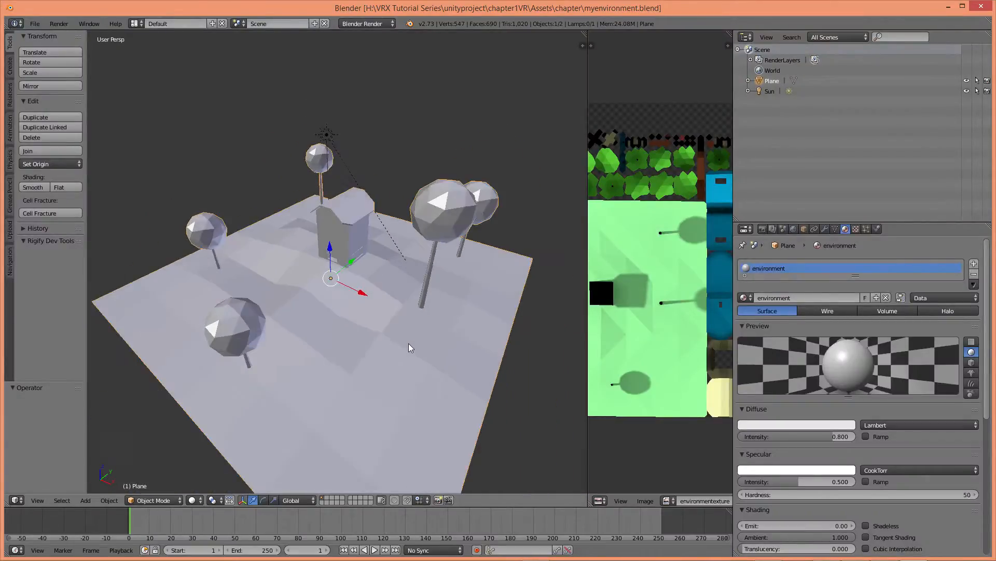
scroll(409, 344, up, 1)
key(a)
right_click(366, 337)
scroll(365, 337, down, 4)
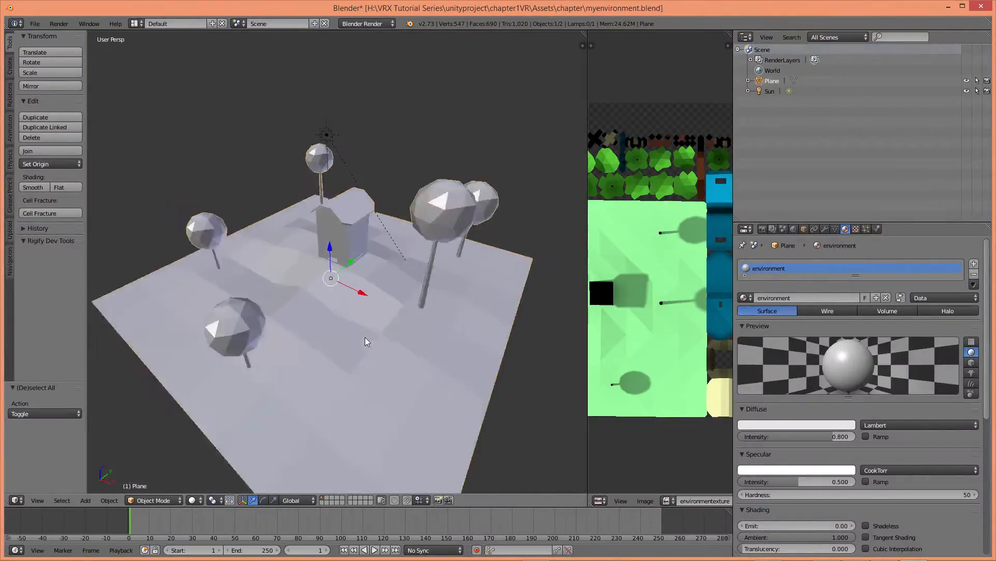
middle_drag(365, 337, 418, 347)
key(ctrl+a)
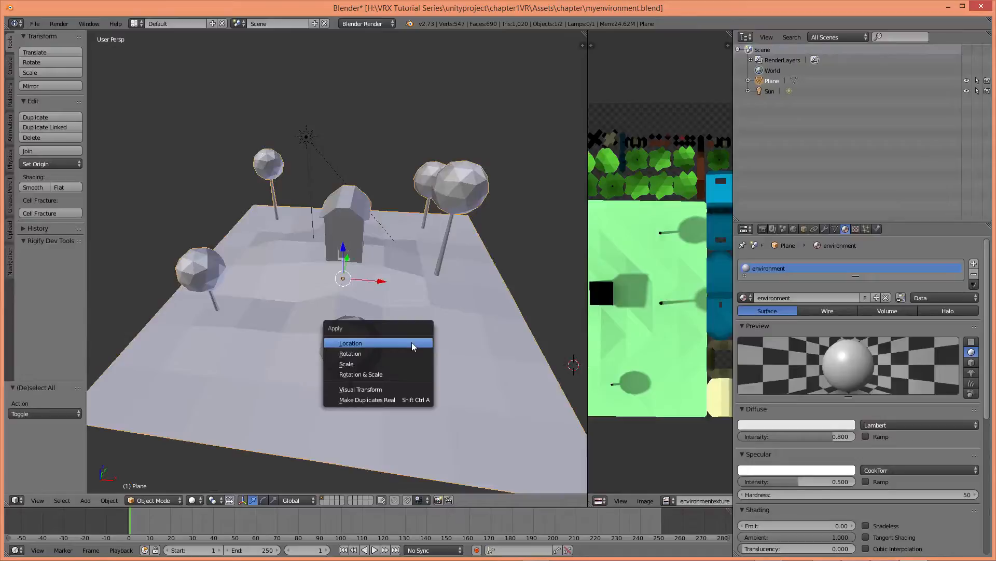
click(393, 375)
middle_drag(392, 372, 356, 340)
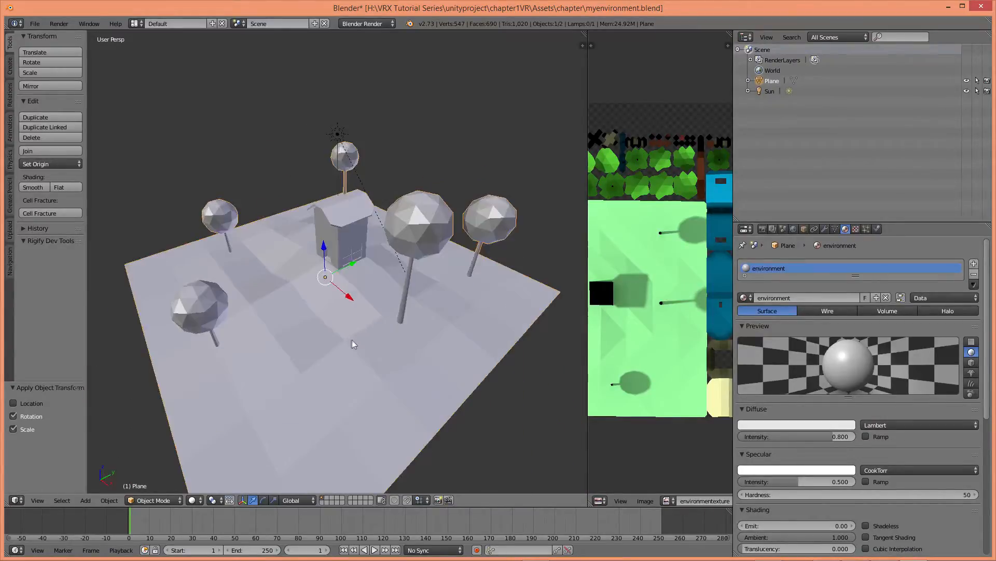
- Save over the existing myenvironment.blend in the chapter assets folder and close Blender to return to Unity
middle_drag(375, 269, 394, 252)
scroll(403, 263, up, 4)
scroll(358, 245, down, 3)
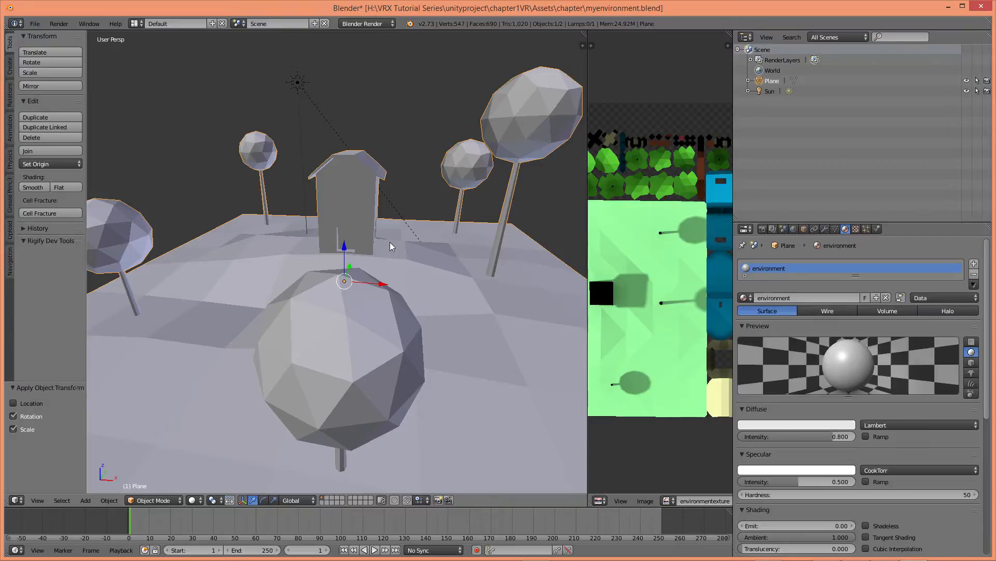
key(ctrl+s)
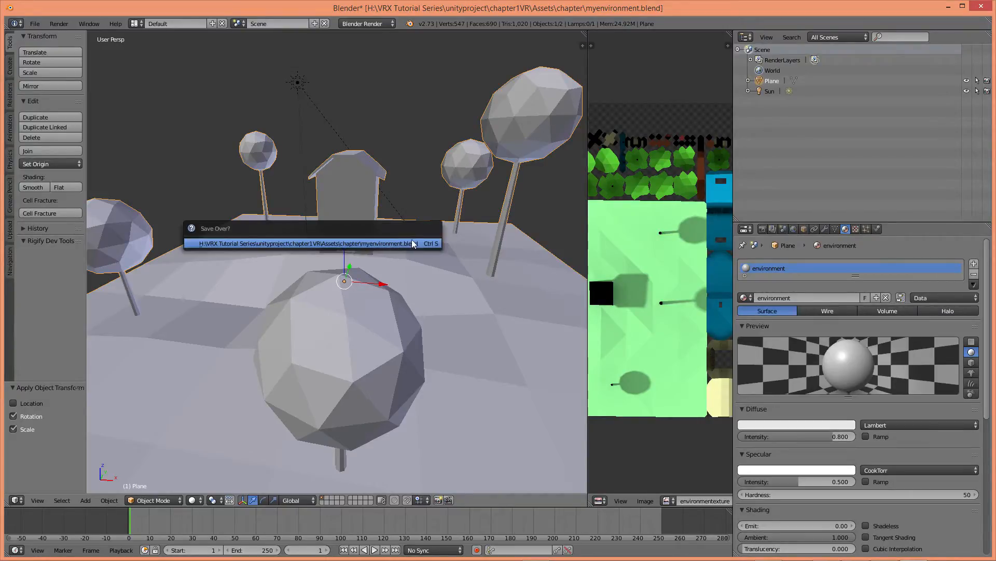
click(412, 244)
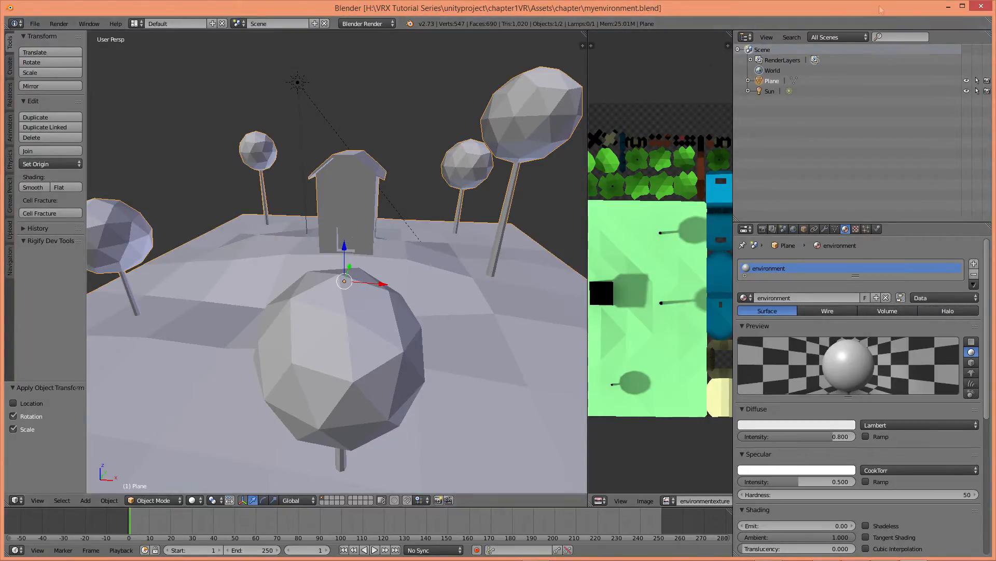
click(982, 7)
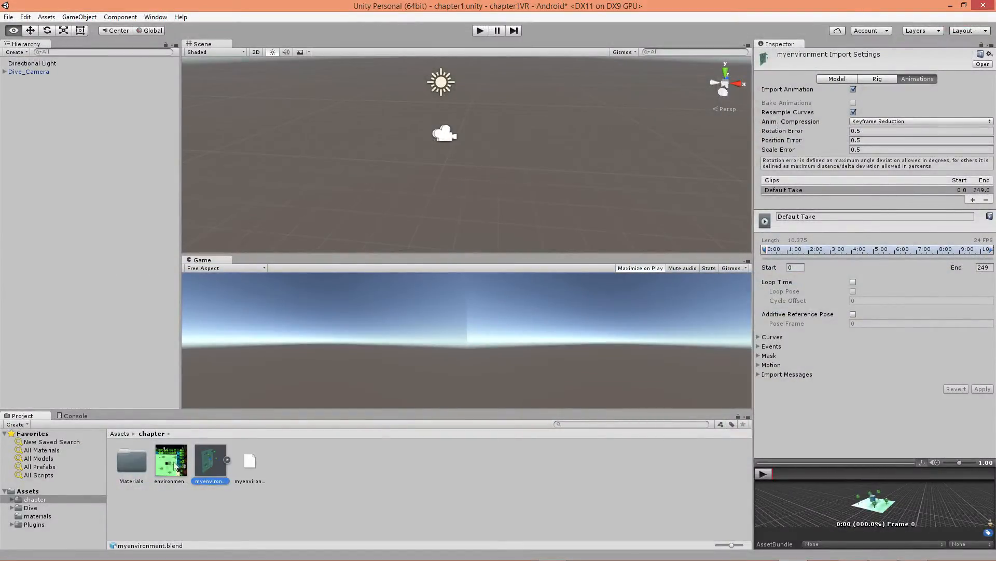
- Add the myenvironment model to the chapter1 scene at position 0, 0, 0
drag(212, 463, 113, 325)
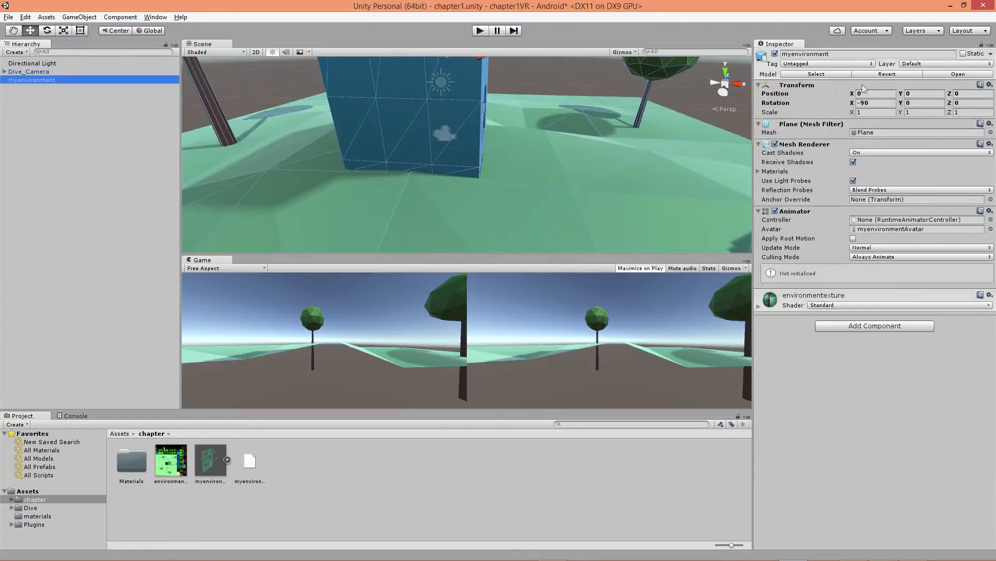
click(890, 95)
key(Tab)
key(Tab)
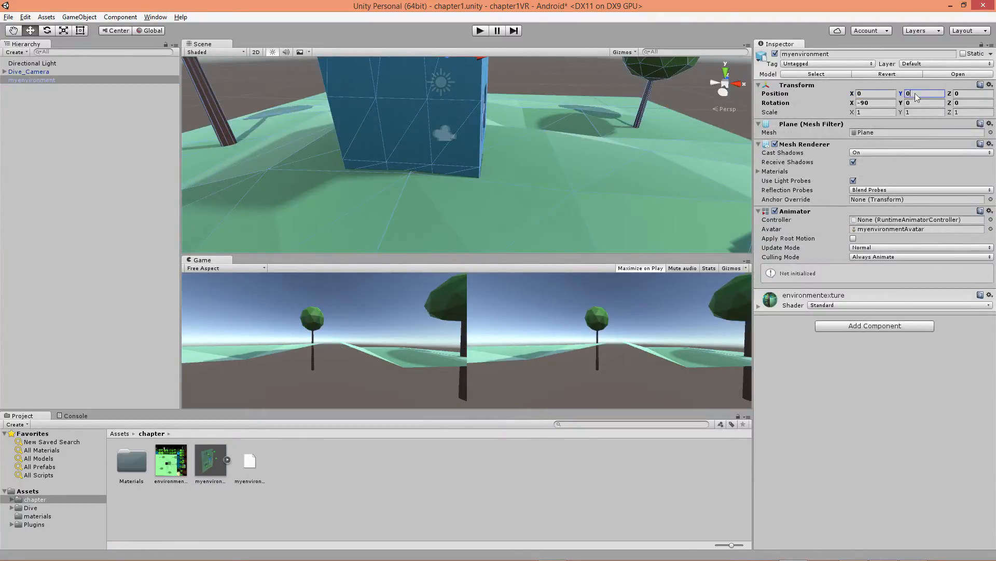
scroll(571, 197, down, 2)
scroll(533, 185, down, 6)
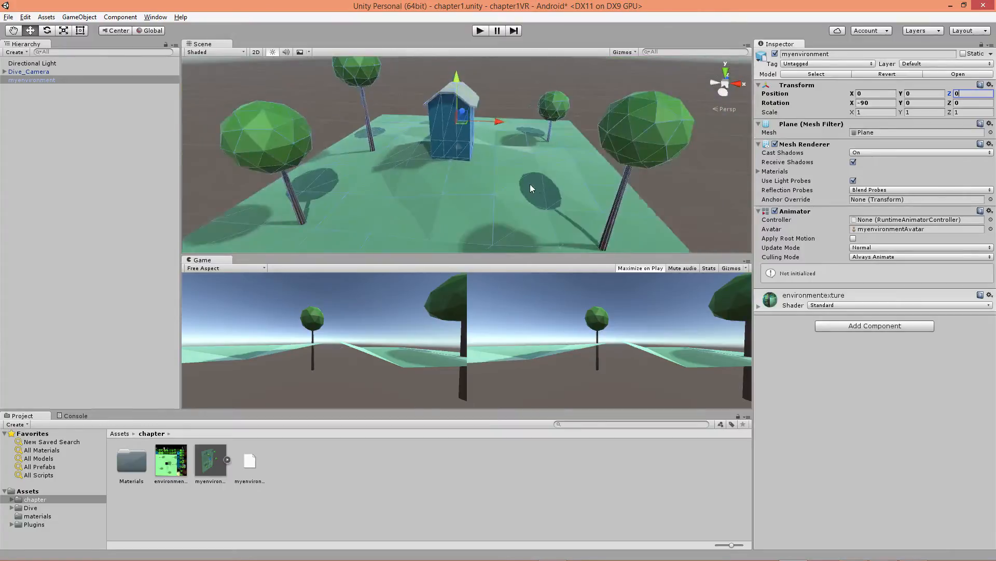
- Set the Directional Light's Intensity to 0.5 and its Bounce Intensity to 1.89
click(518, 94)
right_drag(581, 111, 213, 148)
right_drag(530, 172, 377, 192)
click(443, 148)
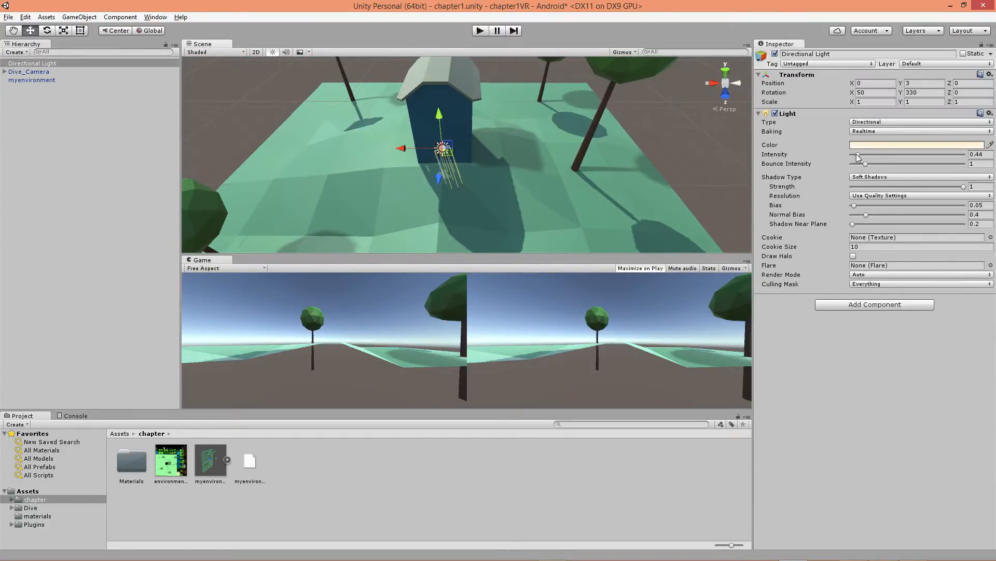
mouse_move(860, 154)
mouse_down()
mouse_move(882, 154)
mouse_move(851, 154)
mouse_move(878, 164)
mouse_move(861, 155)
mouse_up()
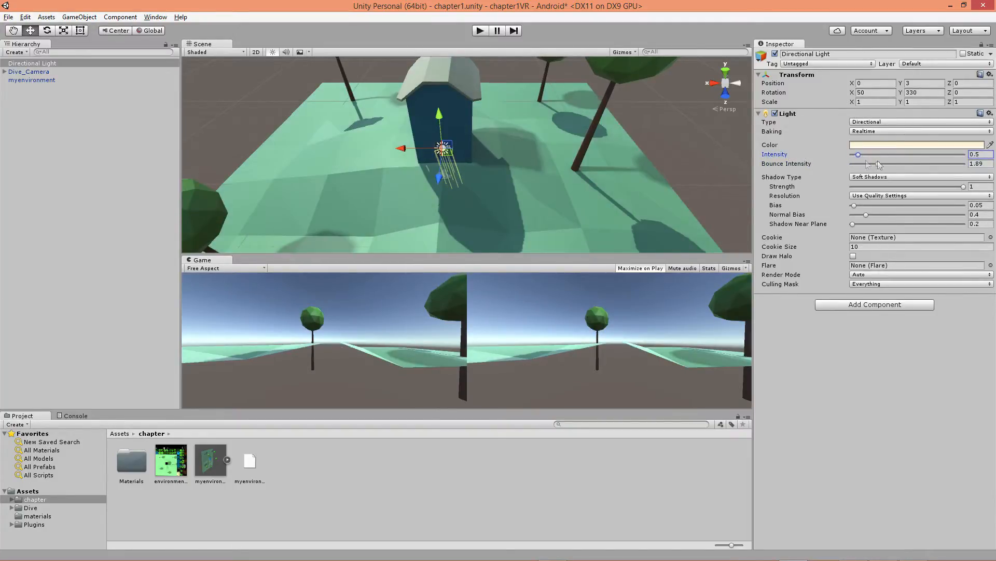
- Raise the Dive_Camera to Y 3.22 and move it away from the house to about Z 3.28
scroll(424, 187, down, 4)
alt+drag(423, 188, 459, 72)
click(445, 154)
click(461, 68)
right_drag(452, 174, 246, 119)
key(w)
key(s)
key(w)
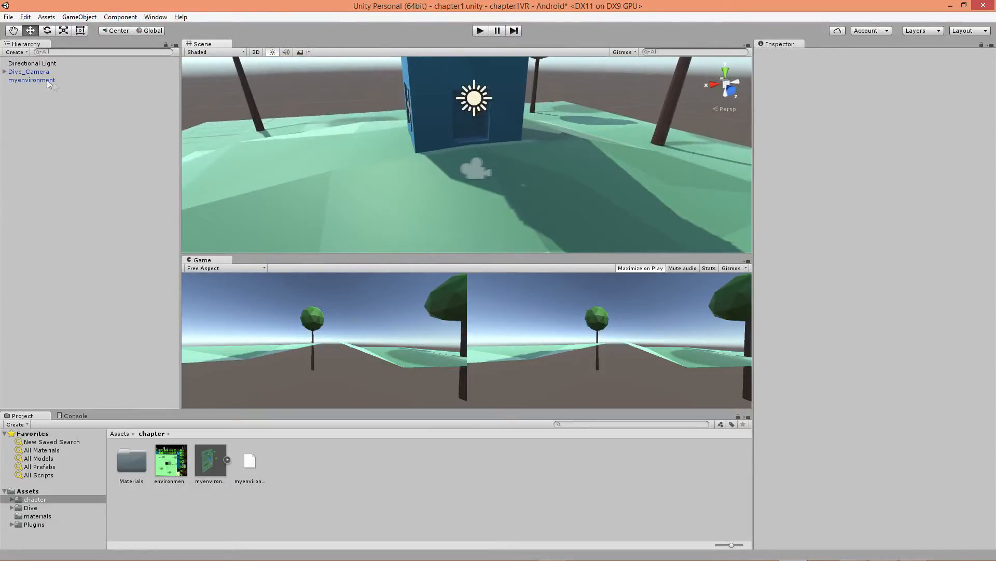
click(27, 71)
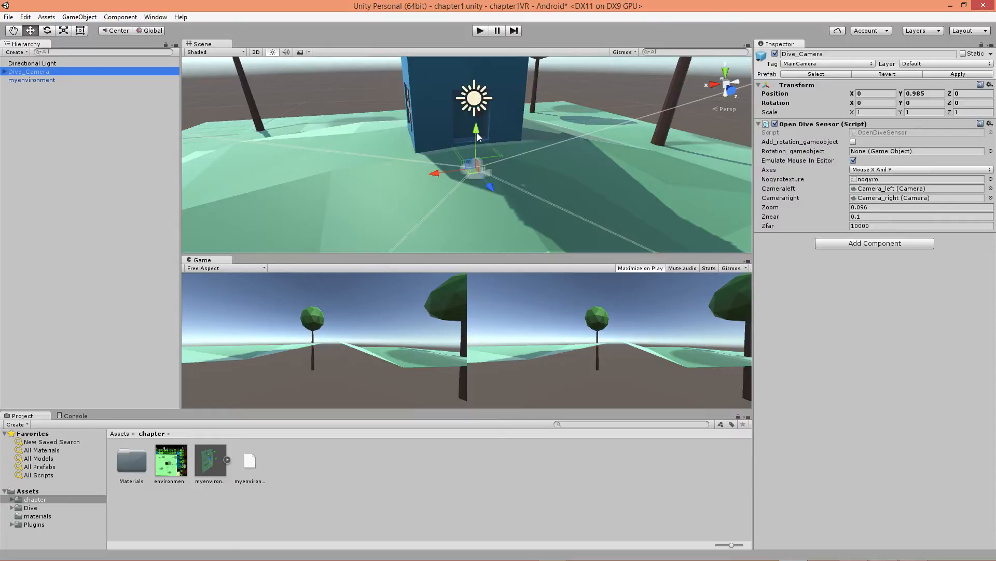
drag(477, 129, 493, 85)
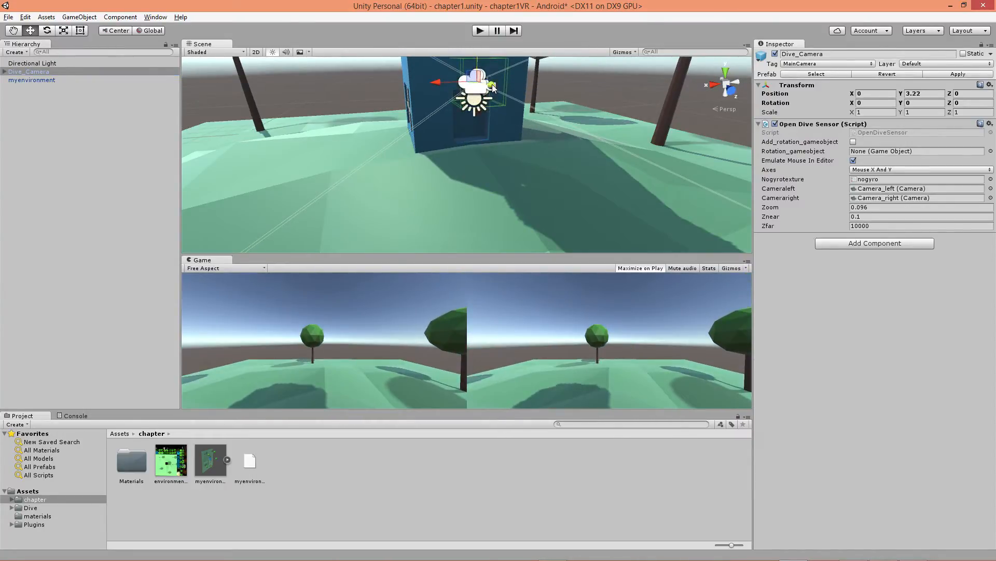
alt+drag(493, 87, 557, 143)
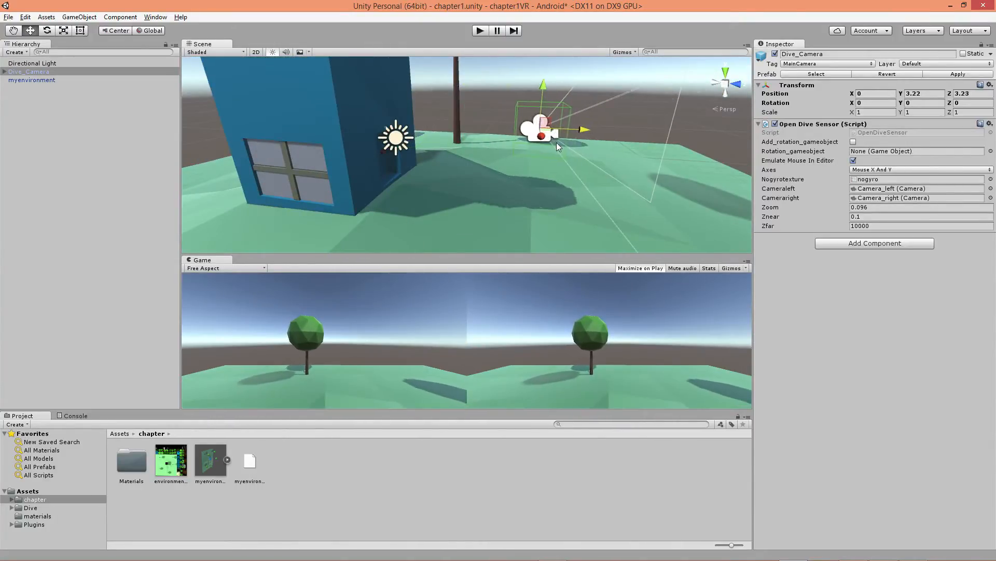
- Run the scene briefly to check the stereo camera view, stop it, and look closely at a tree's shadow
click(480, 31)
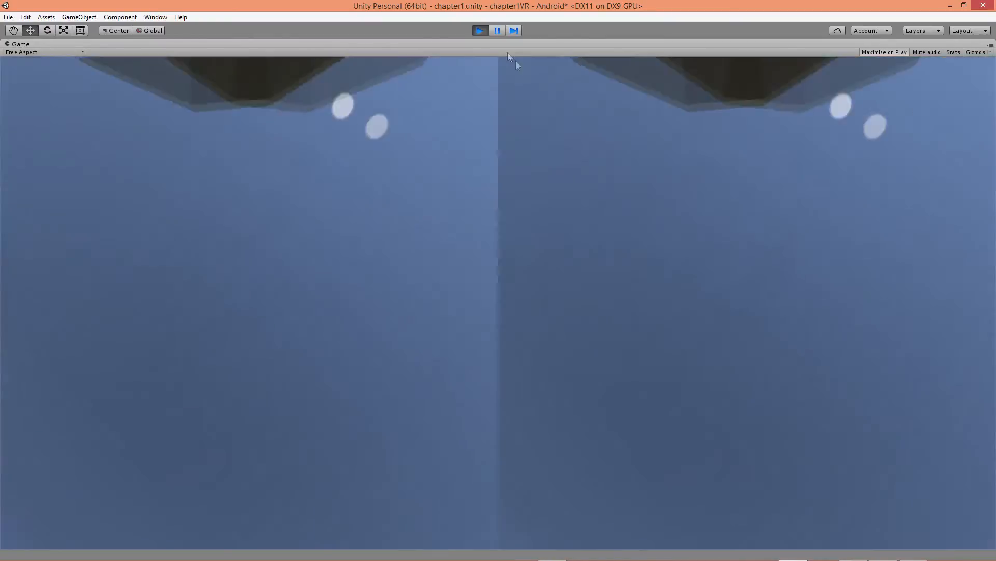
click(481, 31)
right_drag(322, 161, 475, 170)
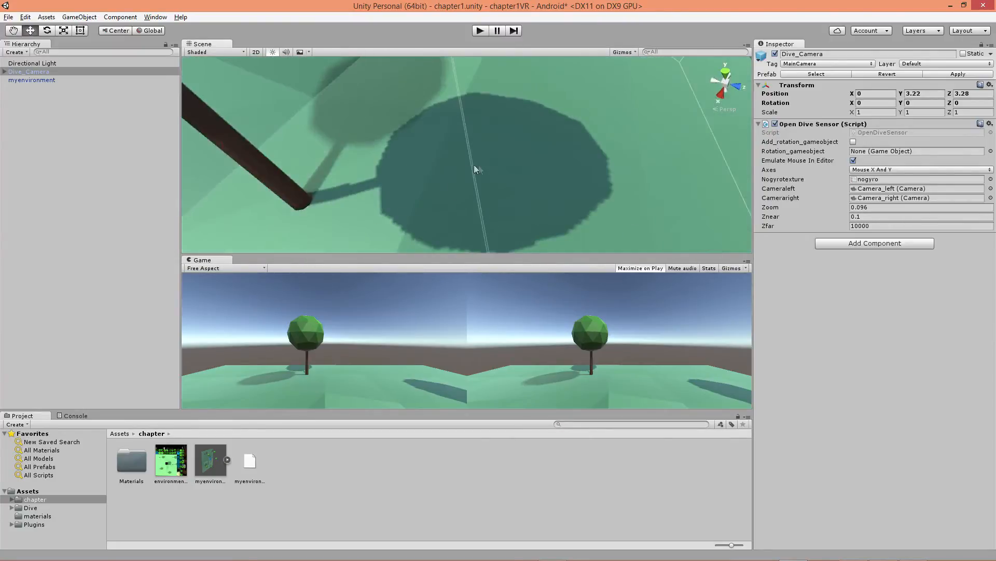
click(433, 181)
- Set the Directional Light's X rotation to 54.5 and its Shadow Type to No Shadows
click(37, 64)
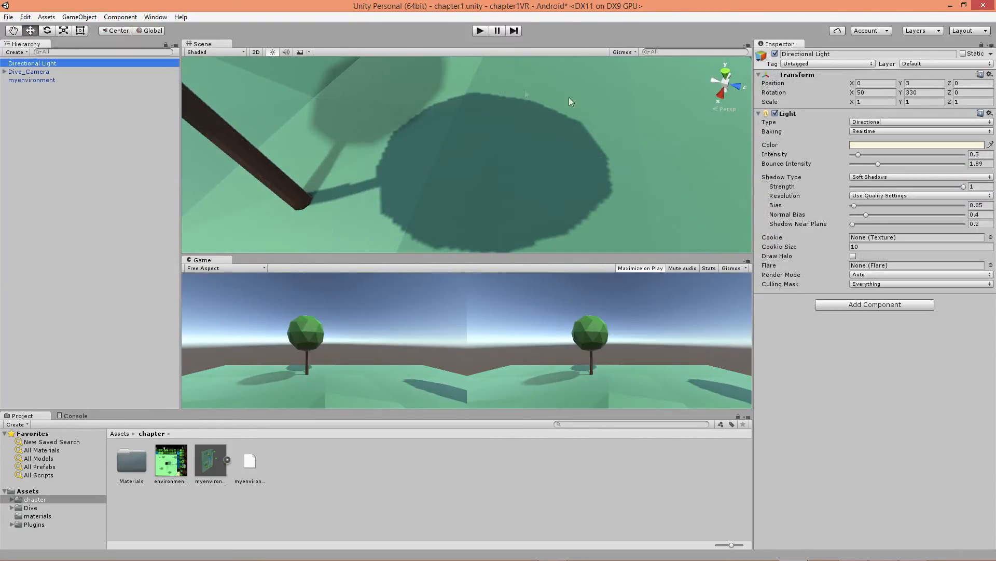
drag(852, 91, 699, 175)
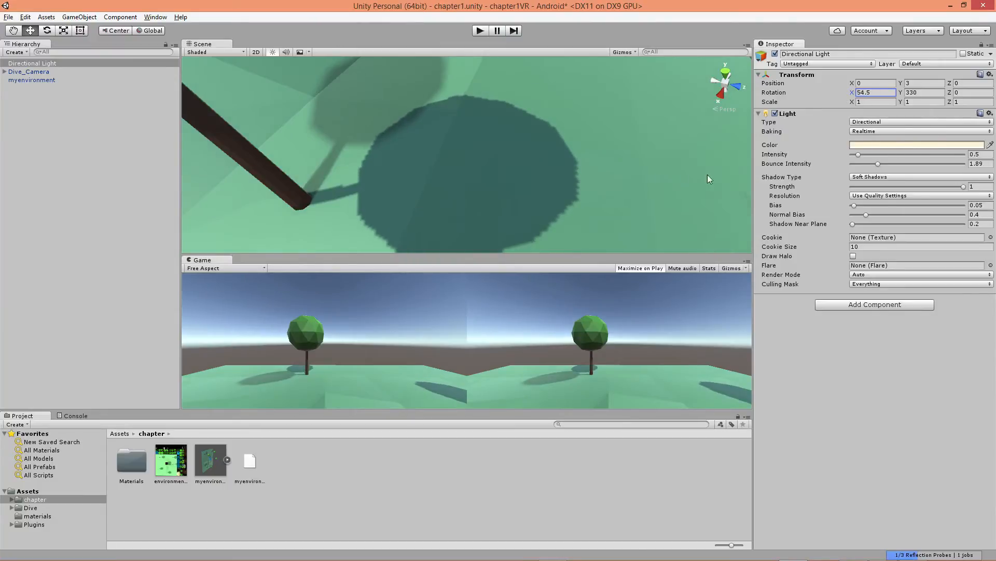
click(887, 176)
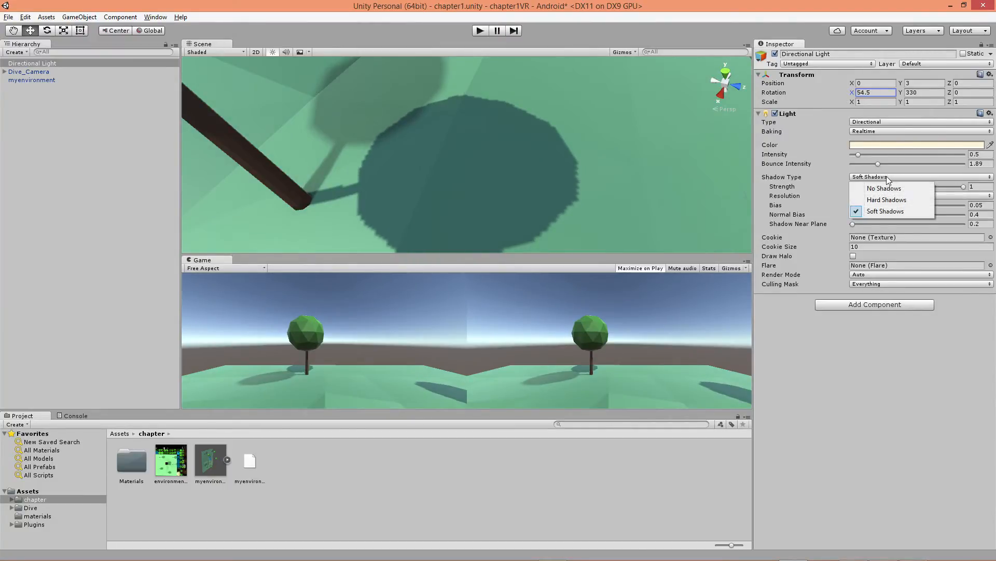
click(23, 73)
click(34, 64)
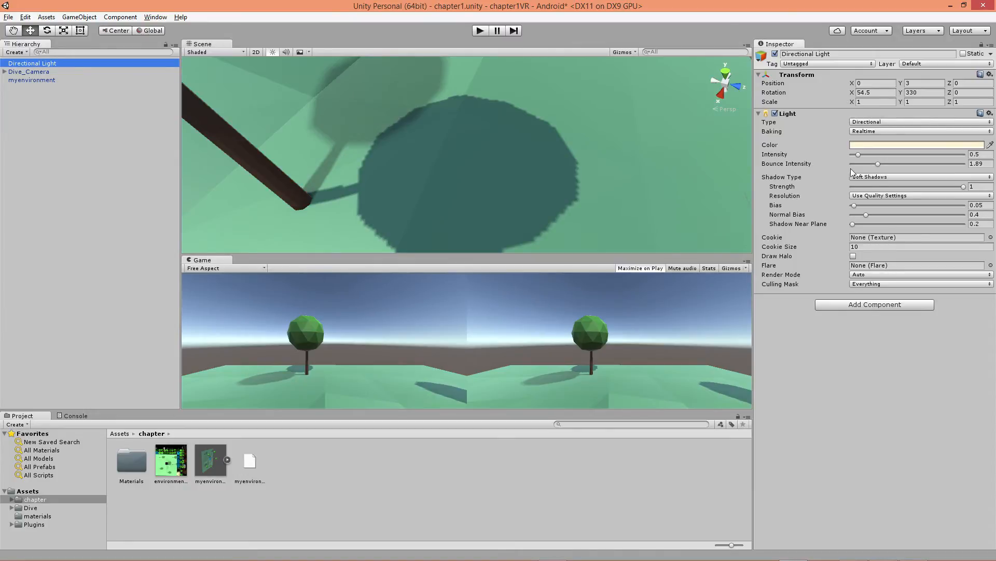
click(868, 177)
click(870, 189)
alt+drag(476, 165, 450, 151)
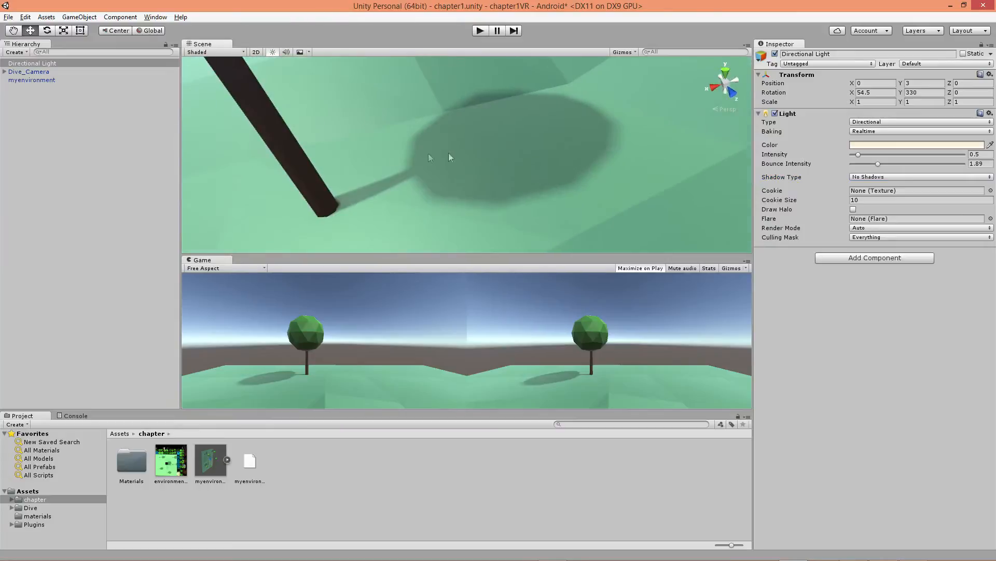
- Examine the baked shadows around the trees and house, and run the scene briefly before stopping it
click(394, 193)
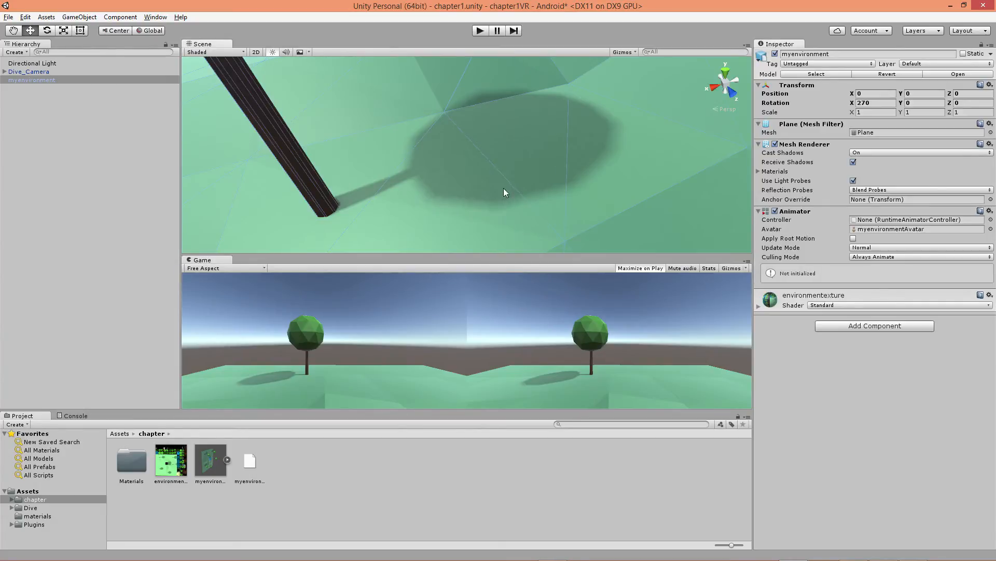
scroll(525, 164, down, 8)
scroll(523, 165, up, 5)
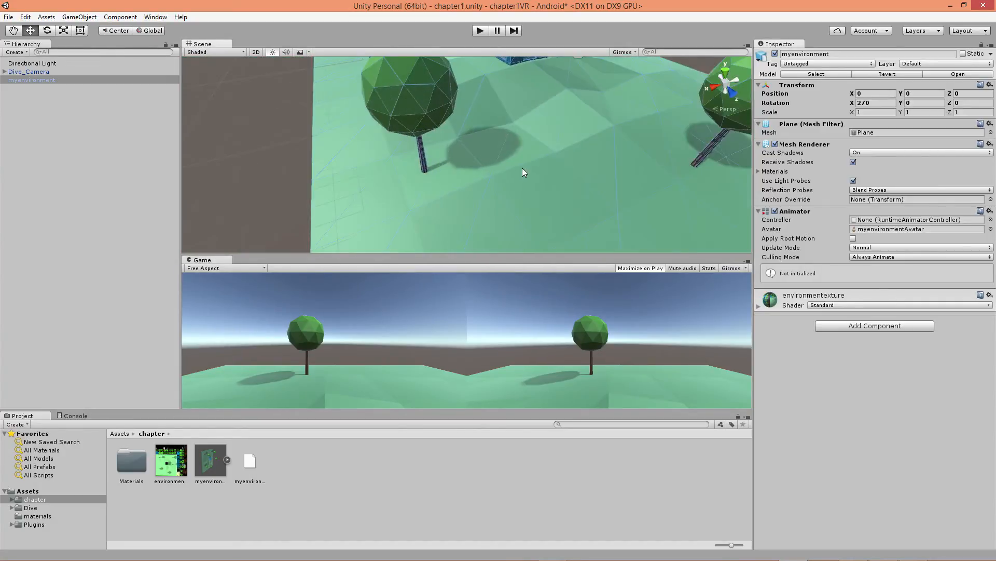
right_drag(518, 165, 496, 146)
key(w)
scroll(494, 148, down, 2)
scroll(492, 149, down, 7)
click(624, 96)
right_drag(624, 96, 535, 97)
click(479, 30)
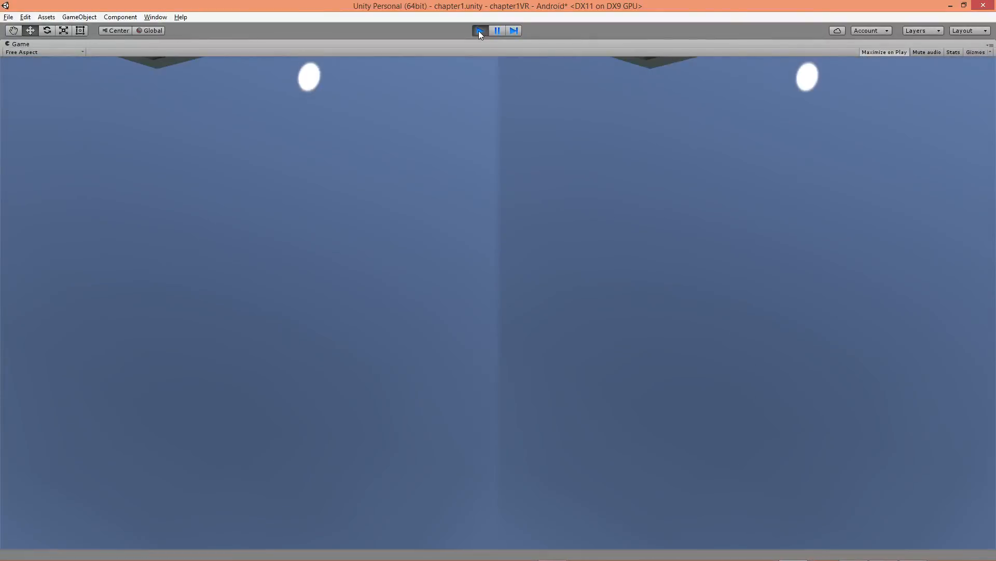
click(479, 31)
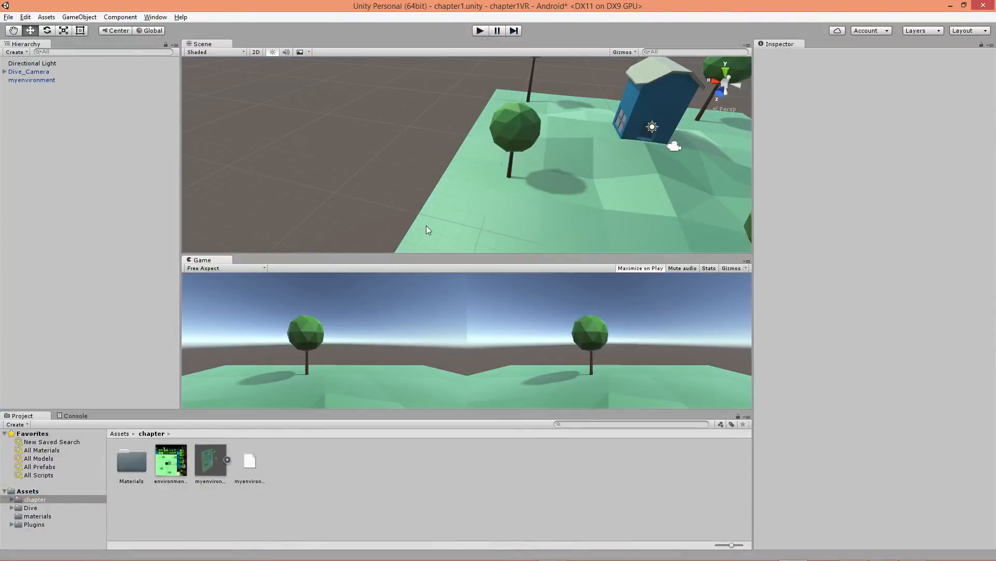
- Expand myenvironment's environmentexture material and assign the environmentexture image to its Albedo map
right_drag(449, 239, 430, 197)
click(551, 204)
scroll(550, 204, up, 5)
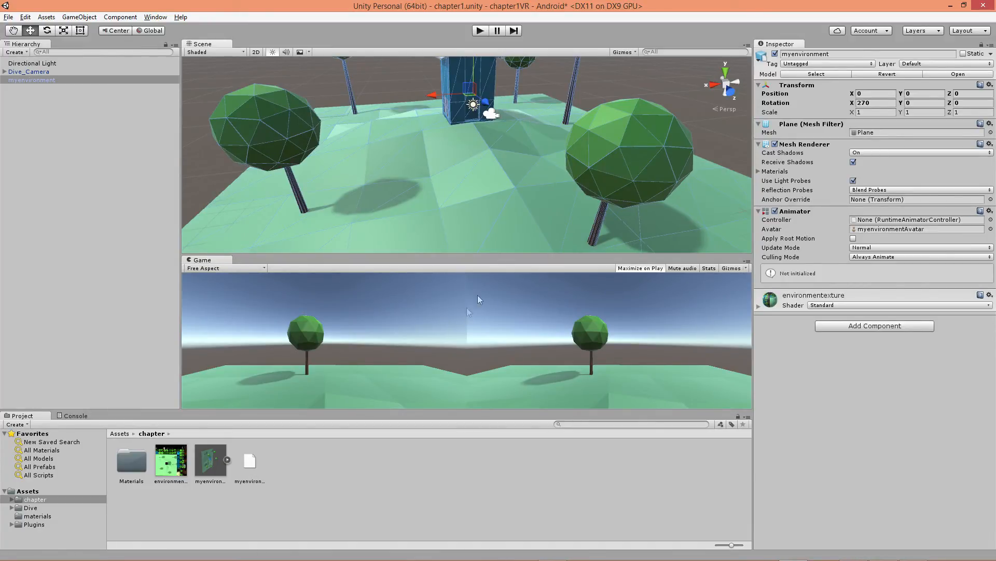
click(759, 307)
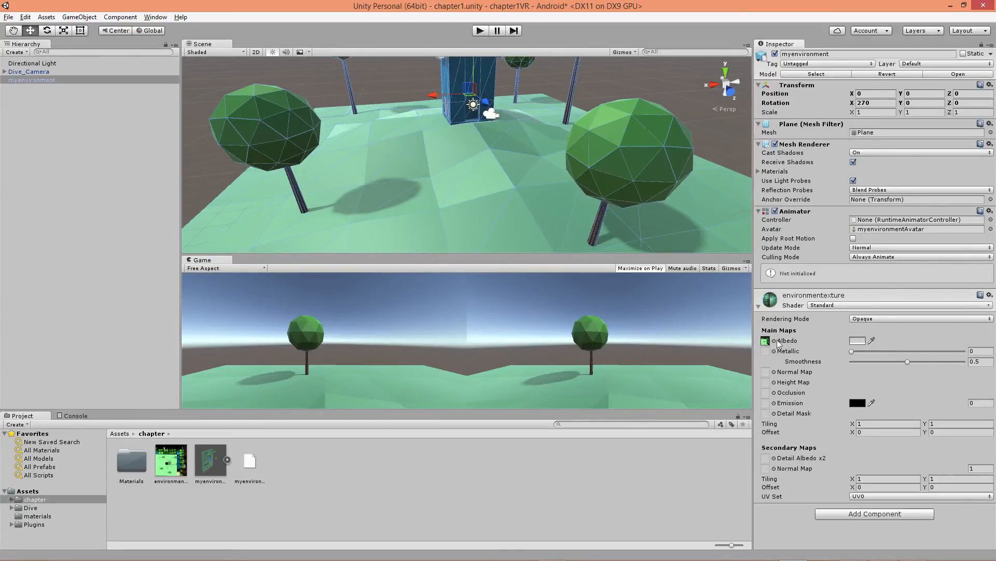
click(171, 461)
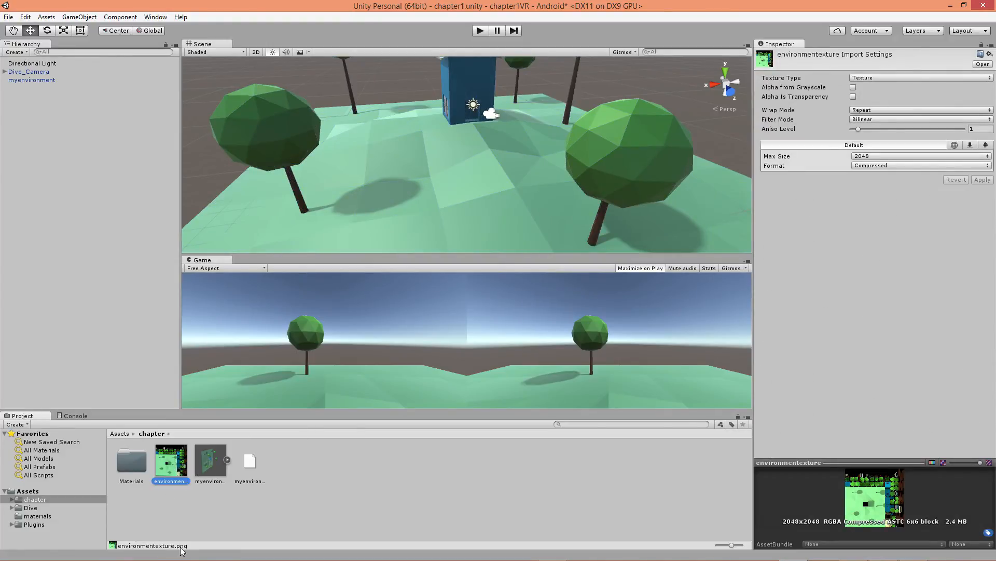
click(420, 220)
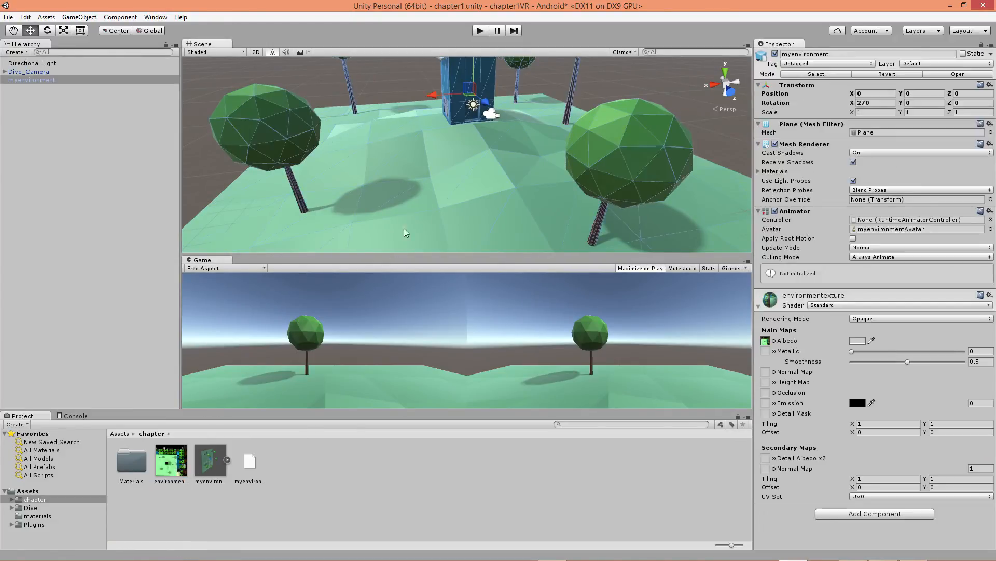
drag(176, 458, 776, 342)
- Set the environmentexture material's Smoothness to 0 and its Albedo colour to pure white, FFFFFF
drag(908, 362, 783, 364)
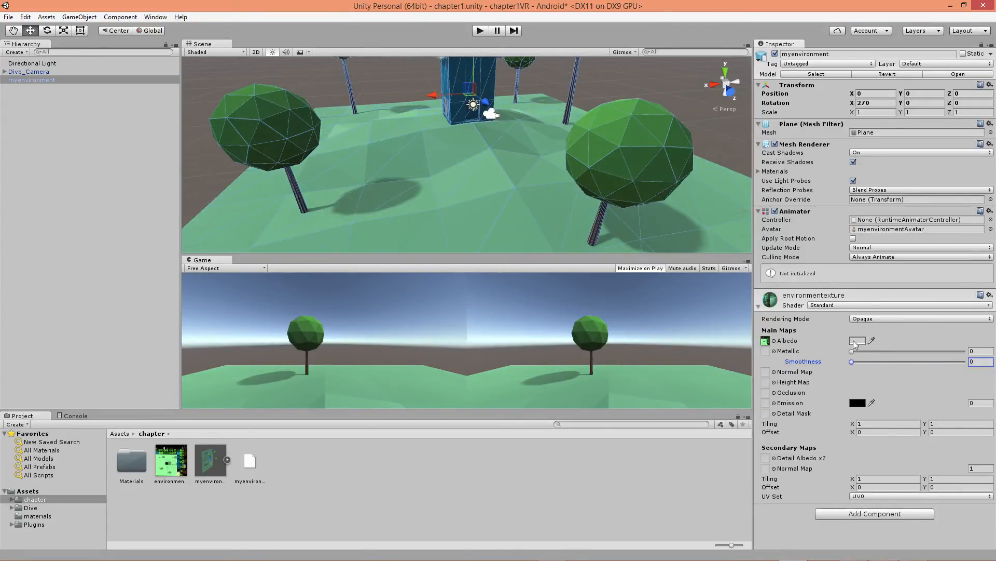
mouse_move(852, 351)
mouse_down()
mouse_move(902, 353)
mouse_move(852, 351)
mouse_up()
click(860, 341)
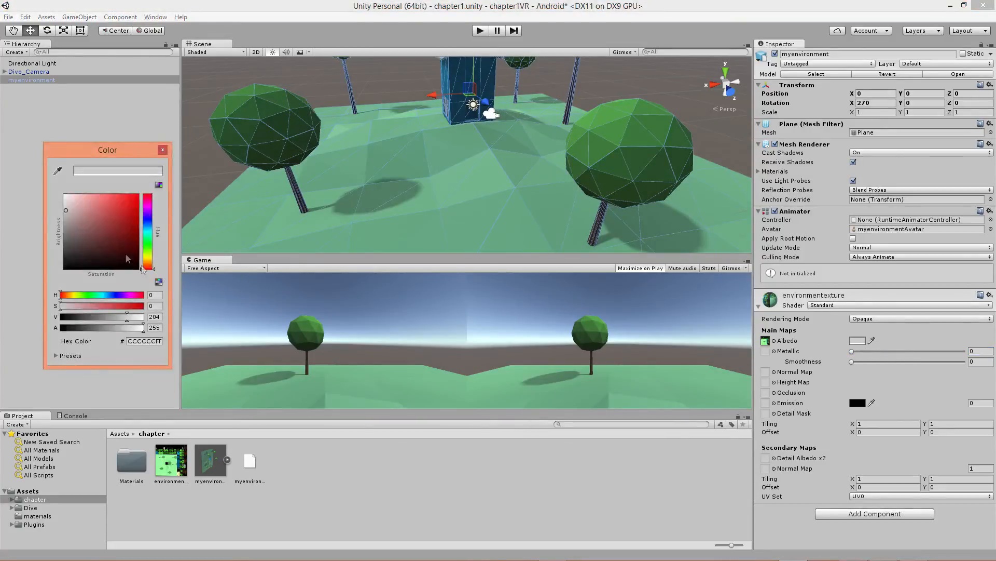
drag(64, 206, 66, 197)
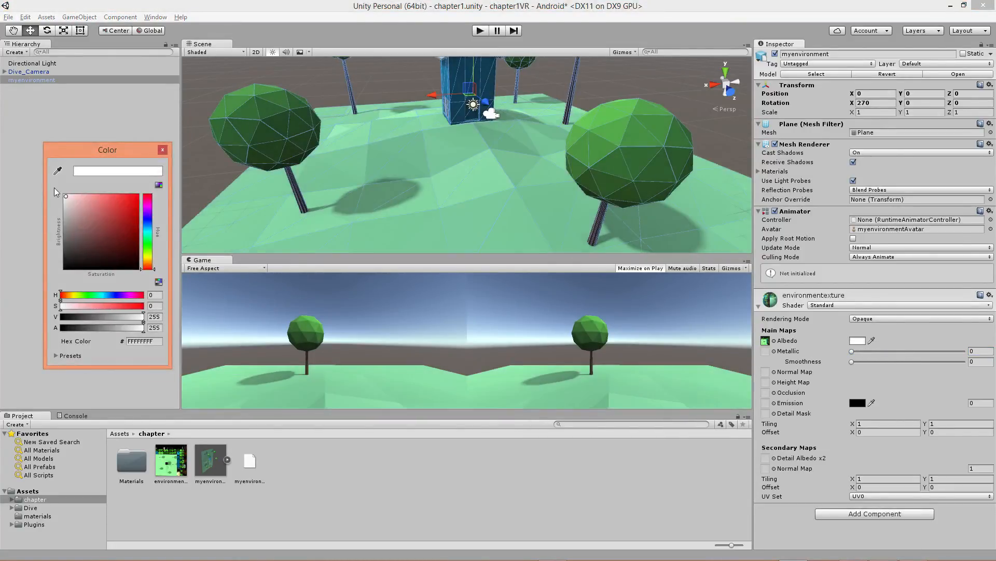
click(162, 149)
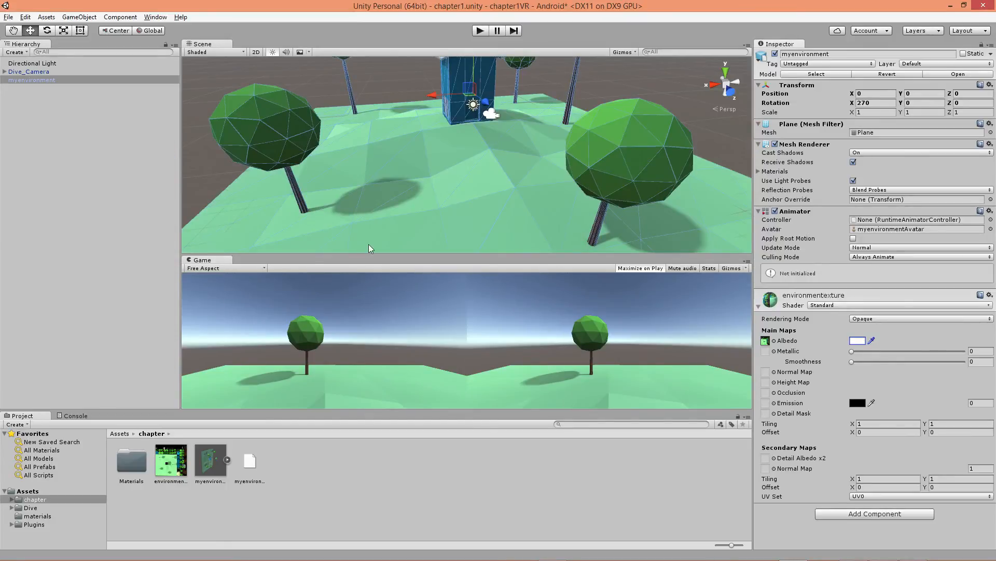
- View the whole environment and run the scene to preview the brightened material
scroll(366, 213, down, 5)
scroll(365, 206, up, 3)
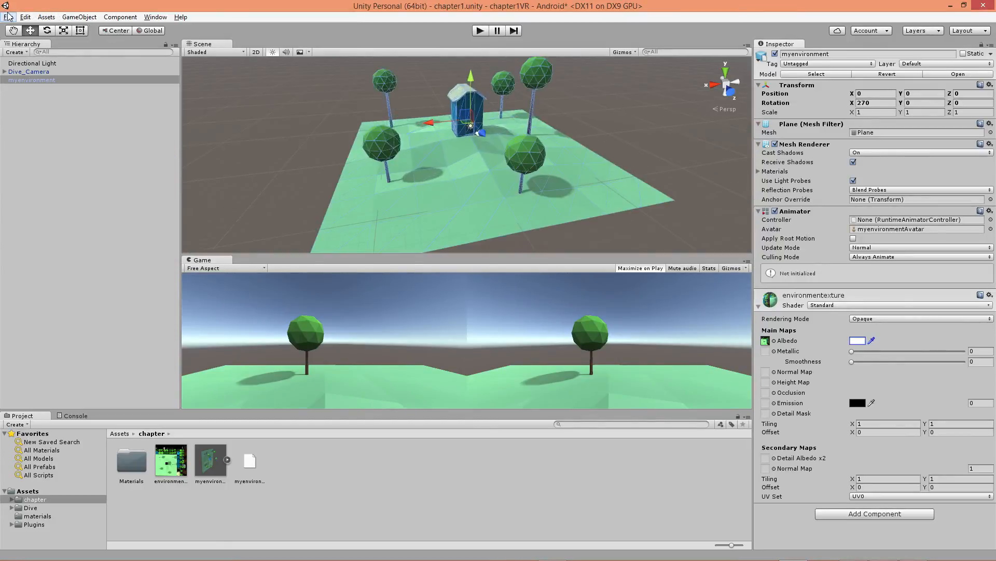
click(474, 33)
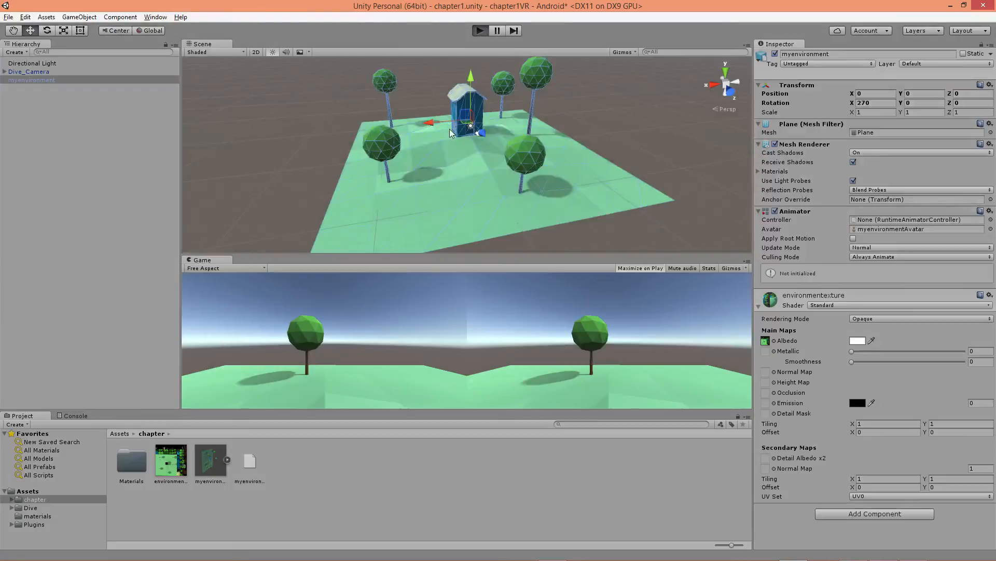